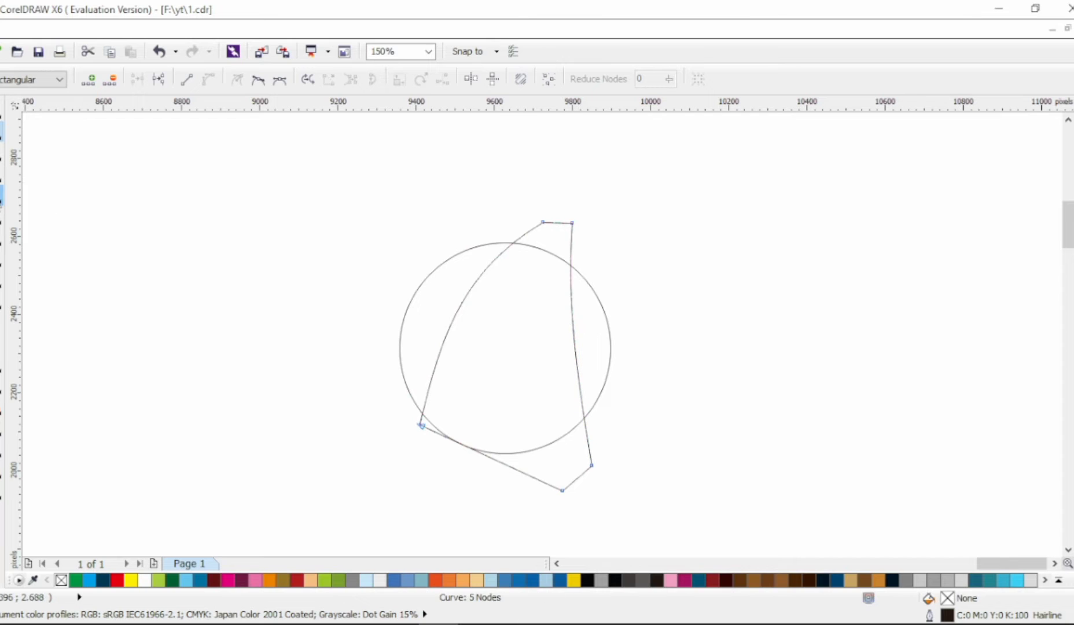
Step: Draw a closed straight-edged head-and-neck outline with nine nodes above the body shape, overlapping its top
click(507, 240)
click(573, 250)
click(577, 213)
click(604, 225)
click(637, 164)
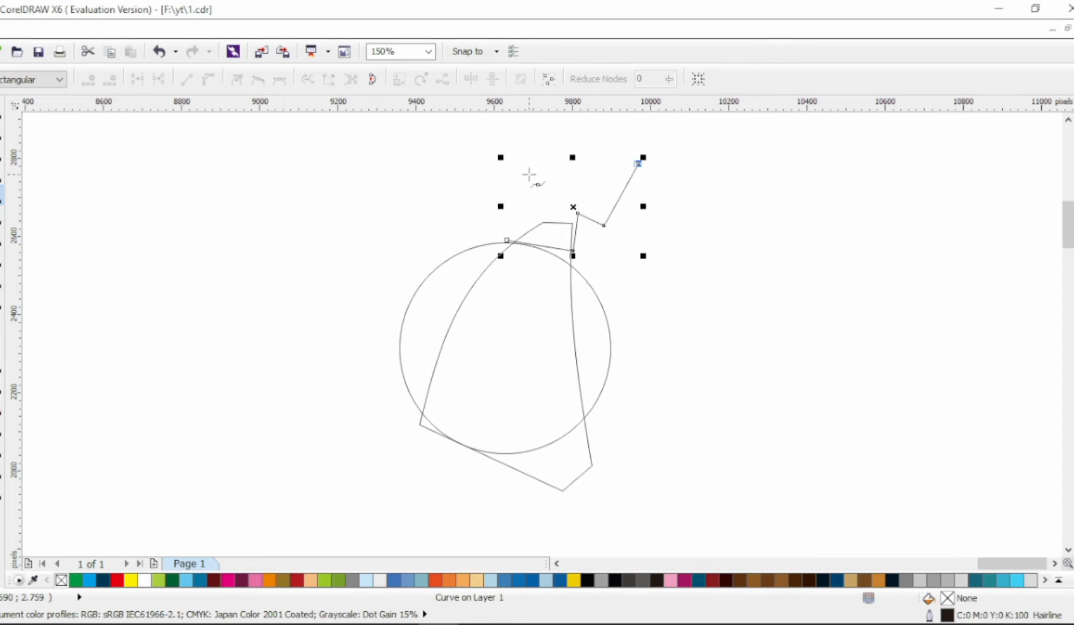
click(542, 176)
click(482, 166)
click(460, 228)
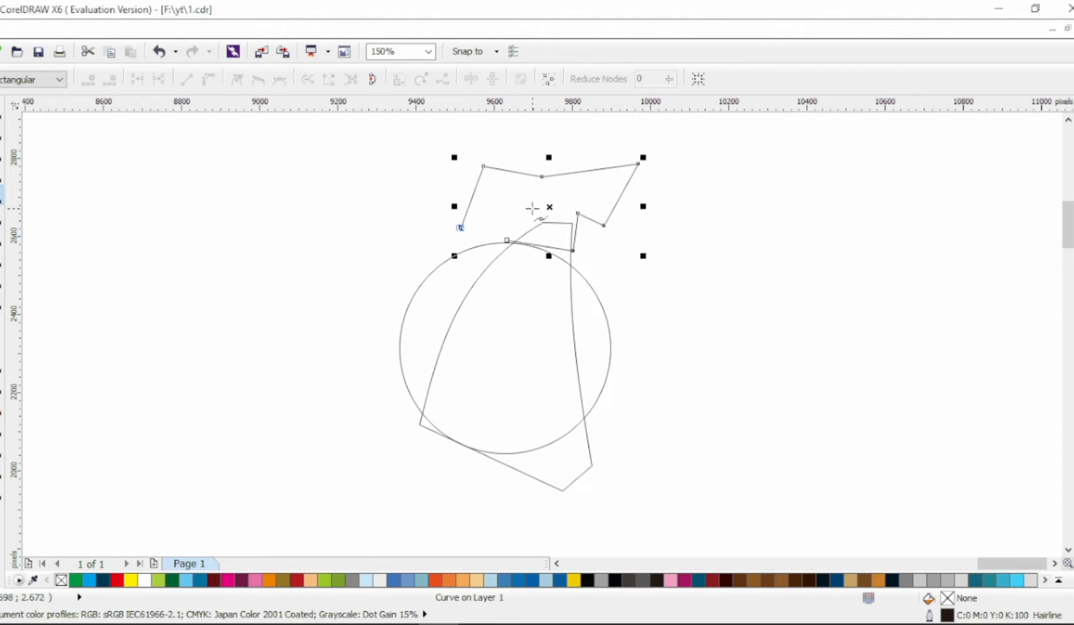
click(528, 206)
Step: Reposition the nodes on the head outline's upper edge and neck base, and nudge the body's top and lower-left corner nodes
click(1, 132)
drag(483, 166, 545, 181)
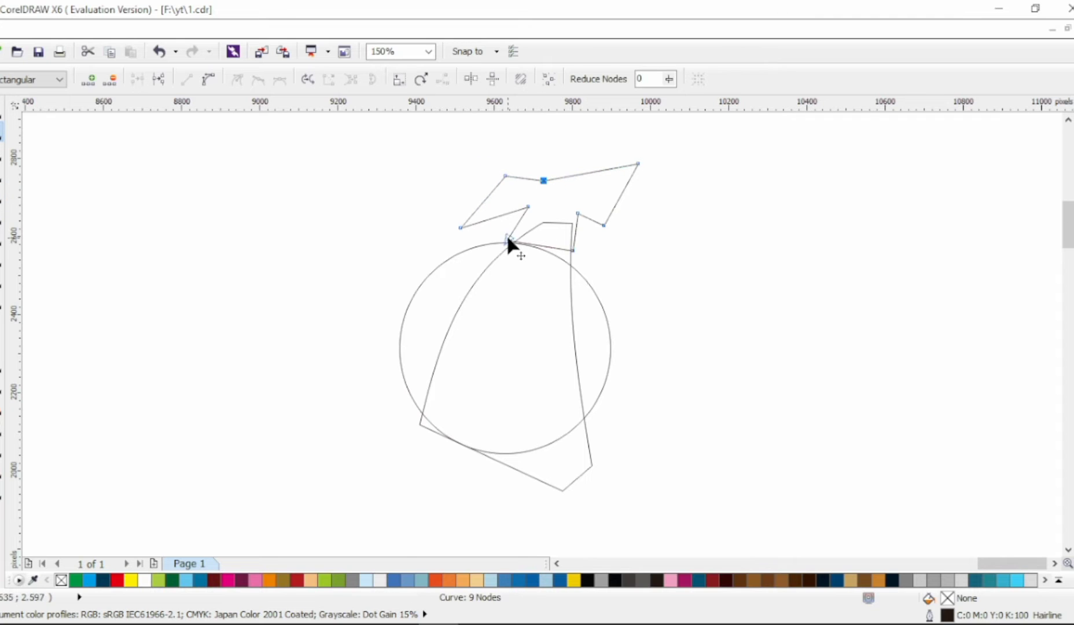
click(514, 242)
mouse_move(508, 241)
mouse_down()
mouse_move(539, 216)
mouse_move(575, 223)
mouse_up()
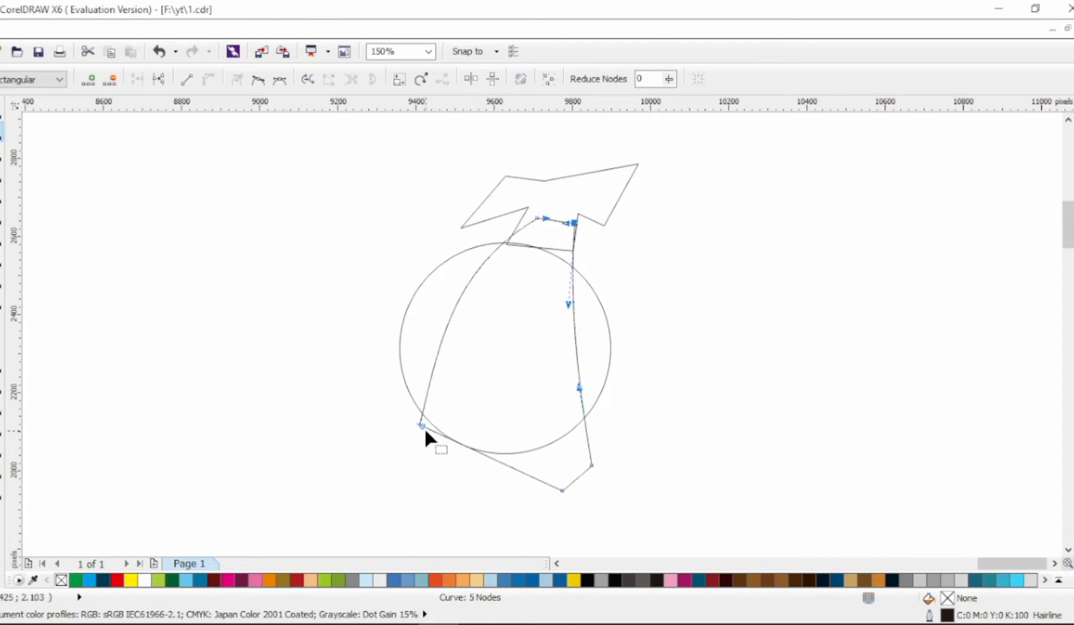
drag(421, 426, 427, 429)
Step: Draw a closed four-node arm outline crossing the left edges of the circle and the body
click(2, 197)
click(481, 311)
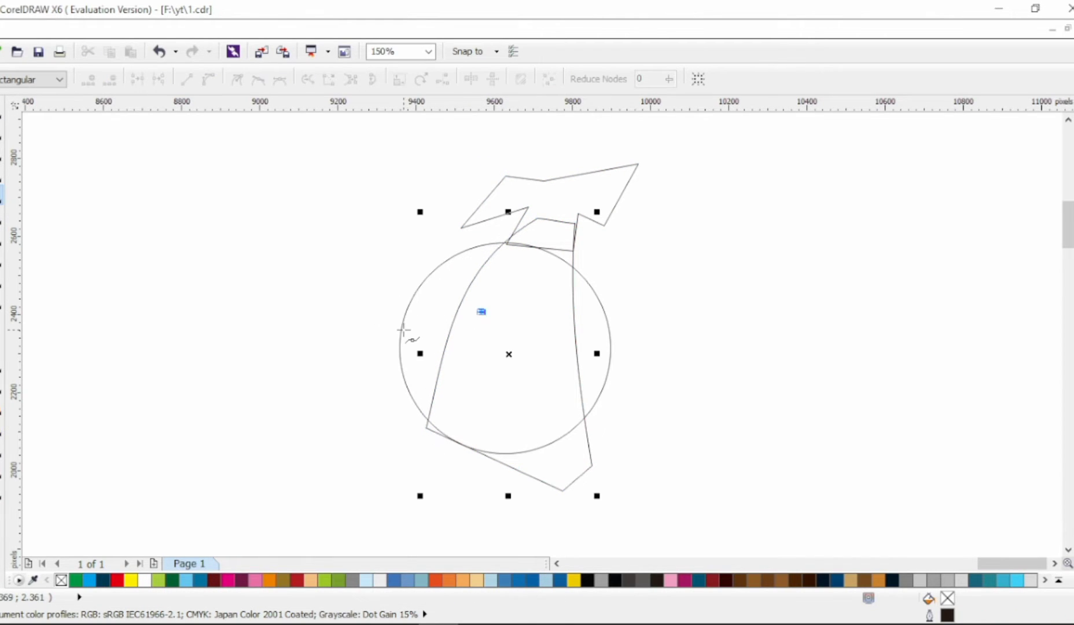
click(409, 294)
click(379, 297)
click(462, 354)
click(481, 312)
Step: Convert the left arm's segments to curves and bend its outer and inner edges into a rounded elbow
key(F10)
drag(505, 379, 300, 195)
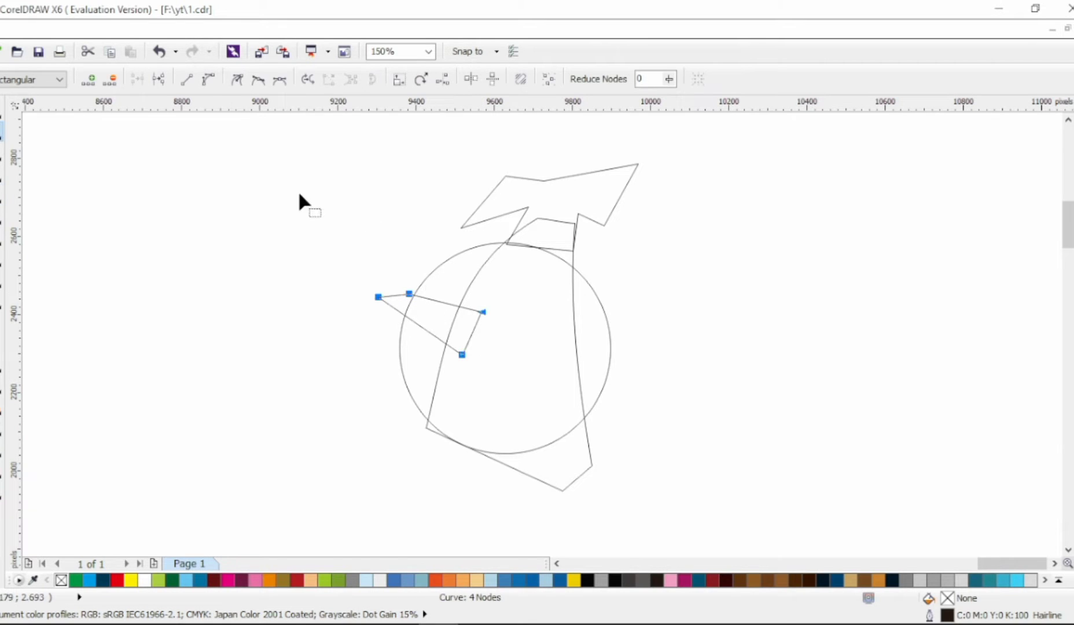
click(208, 79)
drag(405, 316, 379, 359)
mouse_move(437, 301)
mouse_down()
mouse_move(411, 313)
mouse_move(427, 316)
mouse_up()
click(2, 196)
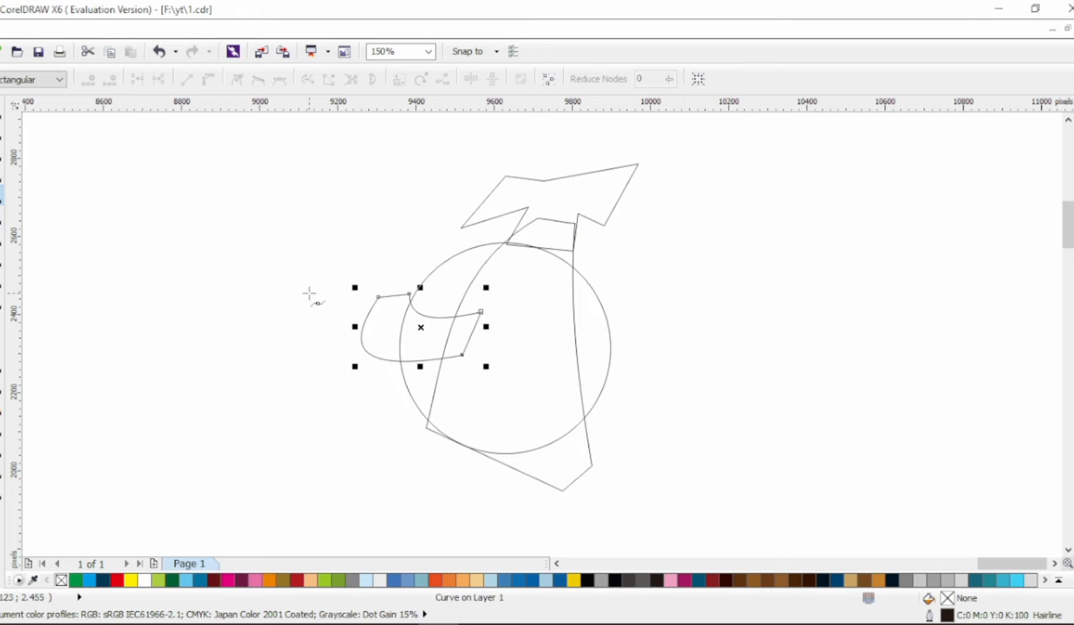
click(1, 137)
drag(361, 342, 371, 340)
Step: Draw a closed six-node hand outline rising from the upper end of the left arm
click(2, 196)
click(378, 305)
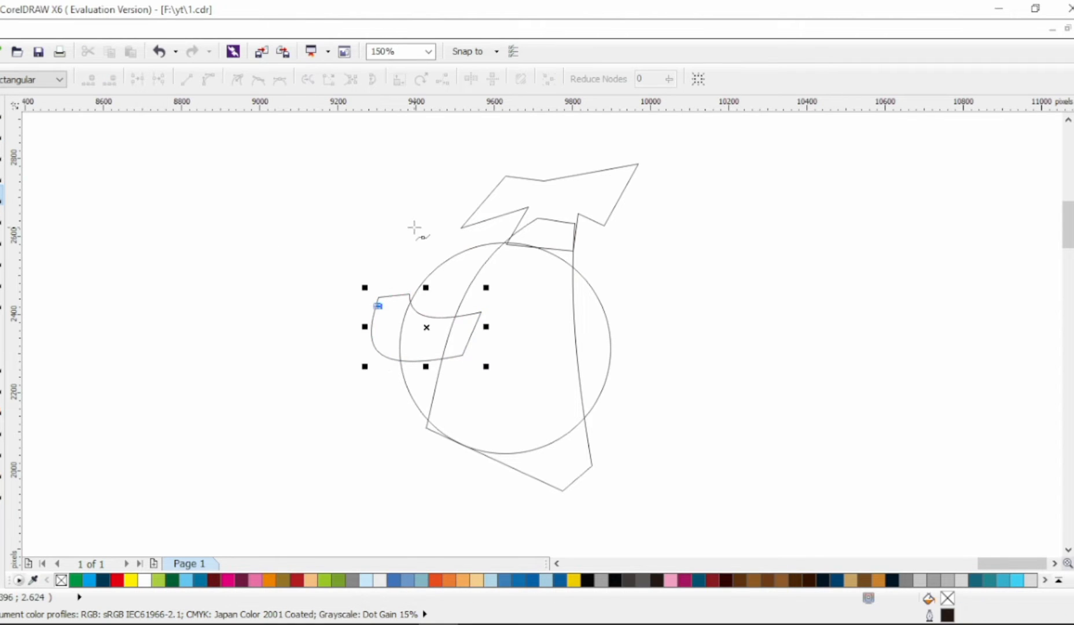
click(414, 228)
click(424, 239)
scroll(419, 268, up, 1)
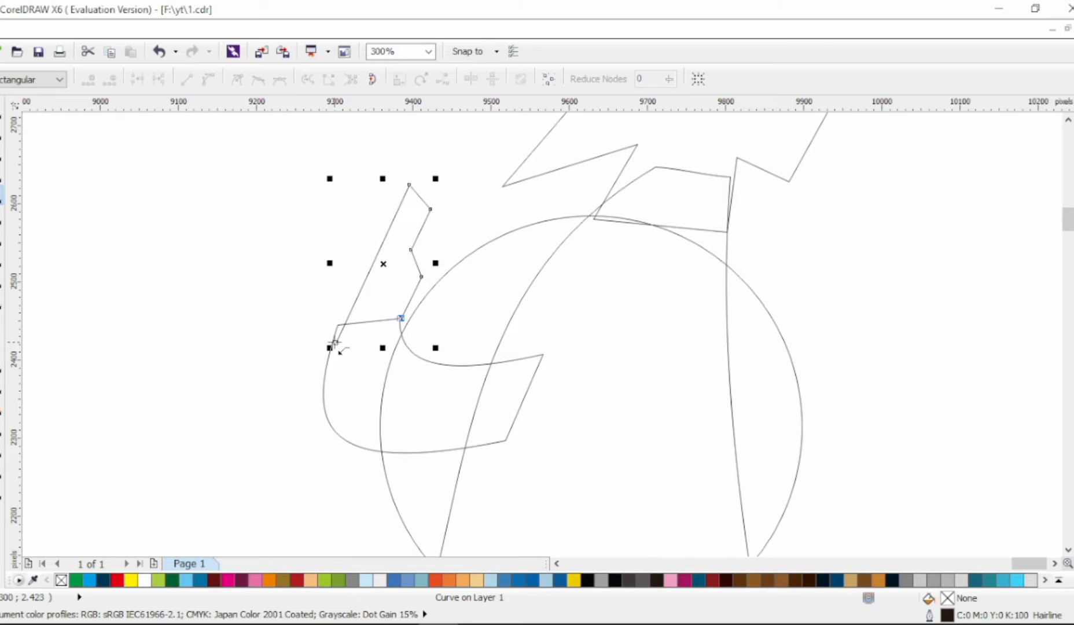
Step: Bend the hand's long outer edge outward and curve its lower inner edges into rounded fingers
key(F10)
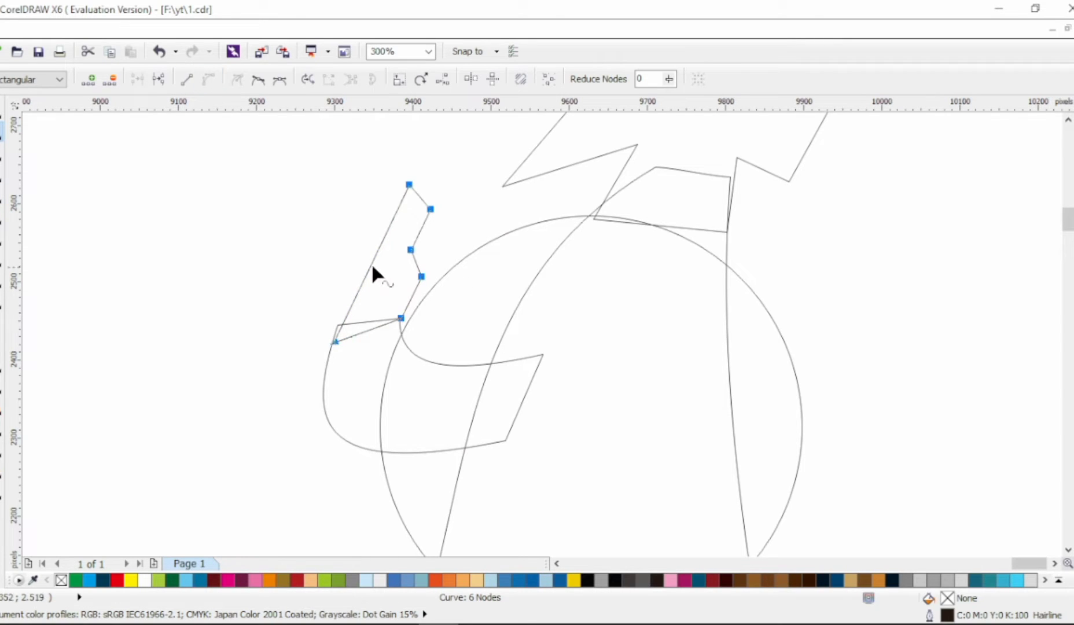
drag(369, 261, 358, 262)
drag(418, 298, 436, 310)
click(421, 277)
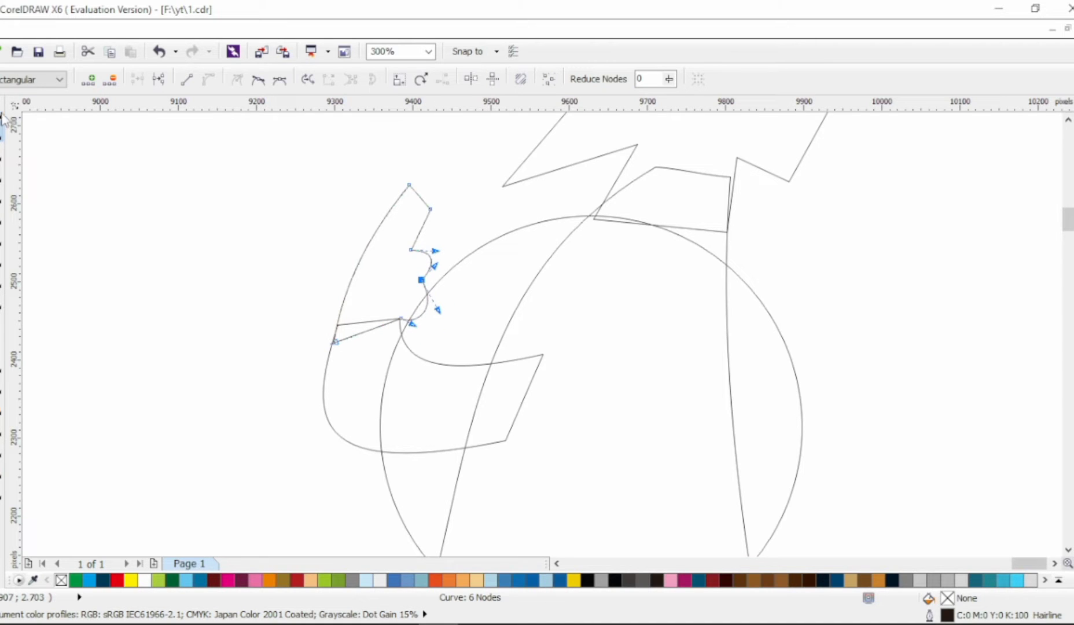
Step: Fill the body, head, arm and hand shapes with white
key(space)
scroll(280, 250, down, 2)
drag(265, 149, 659, 509)
key(Escape)
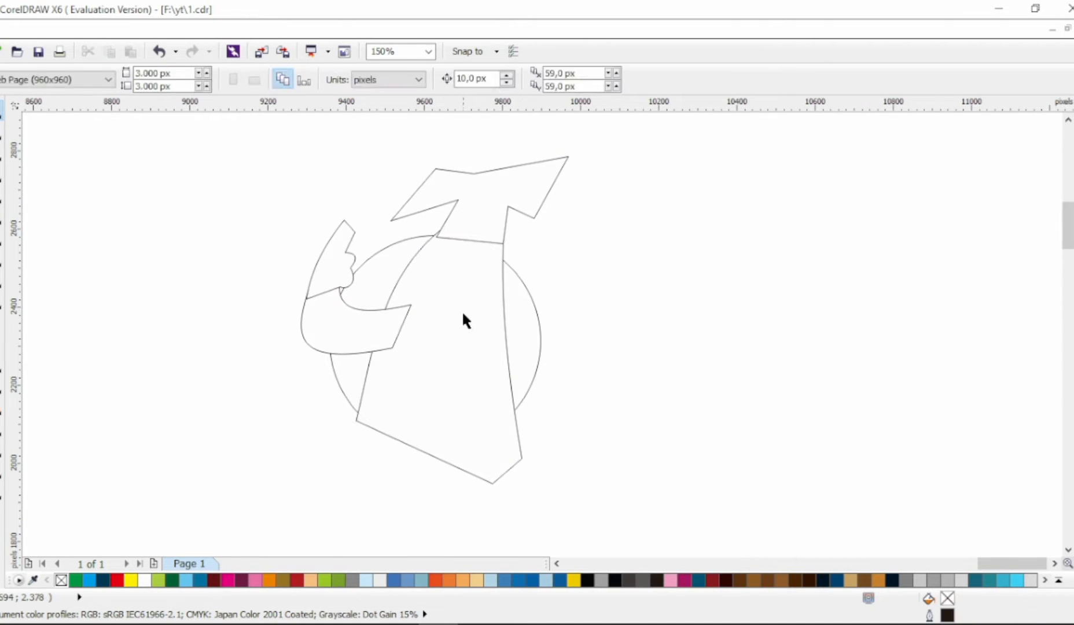
Step: Bring the body and head shapes in front of the left arm
click(462, 310)
shift+click(549, 189)
click(620, 304)
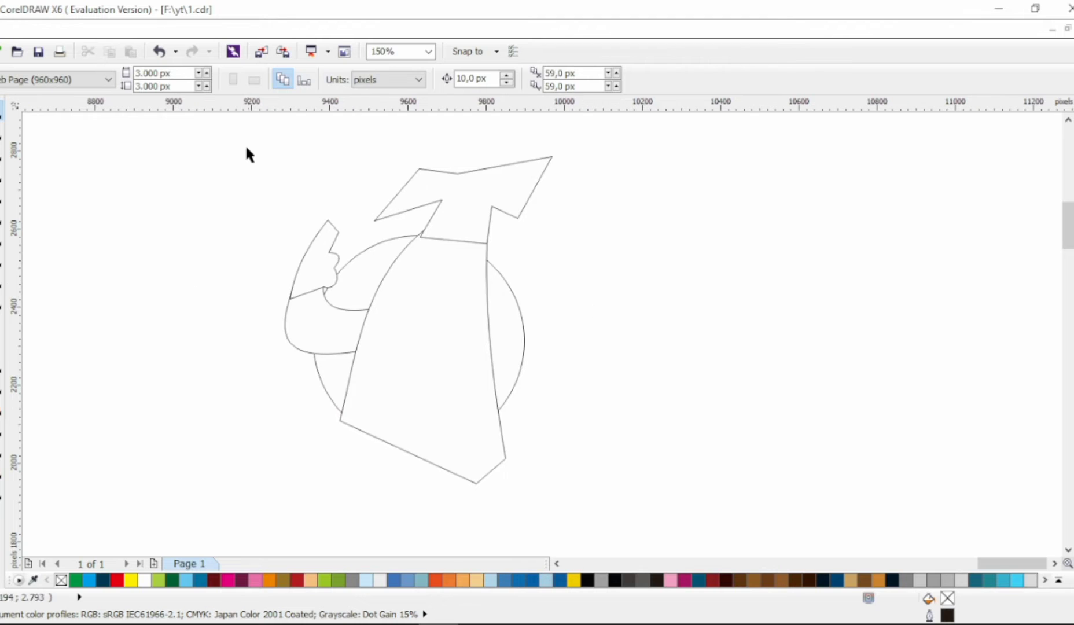
Step: Rotate the body, head, arm and hand together to about 353.1° and scale them down to about 93.1%
drag(247, 154, 548, 362)
drag(451, 350, 436, 350)
click(436, 350)
drag(541, 149, 568, 170)
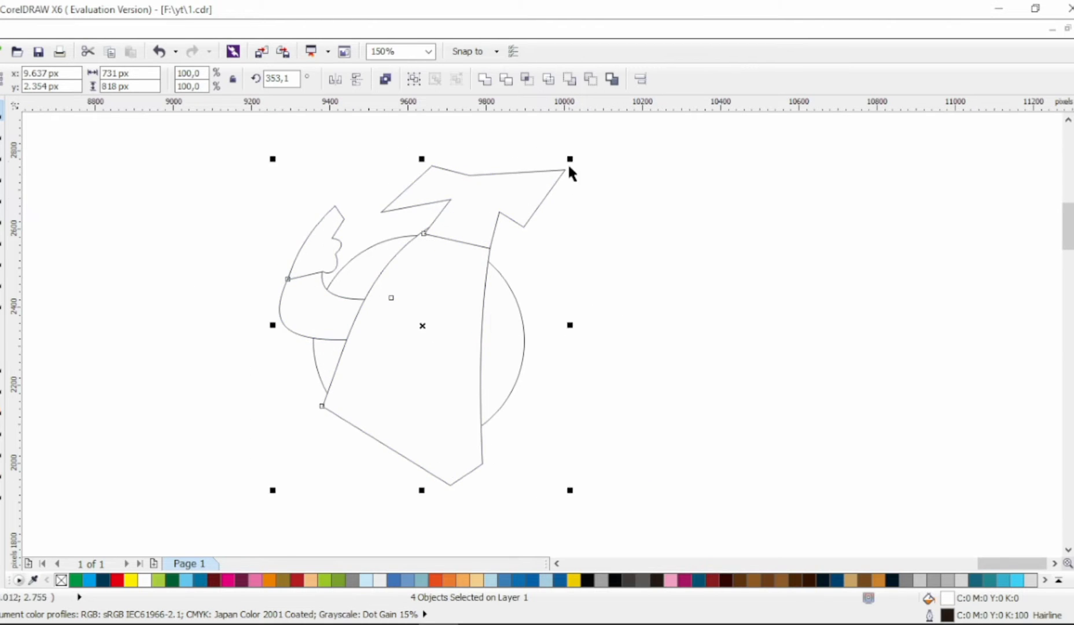
key(Escape)
Step: Draw a closed six-node outline of a bent arm and hand over the body's right side
key(F10)
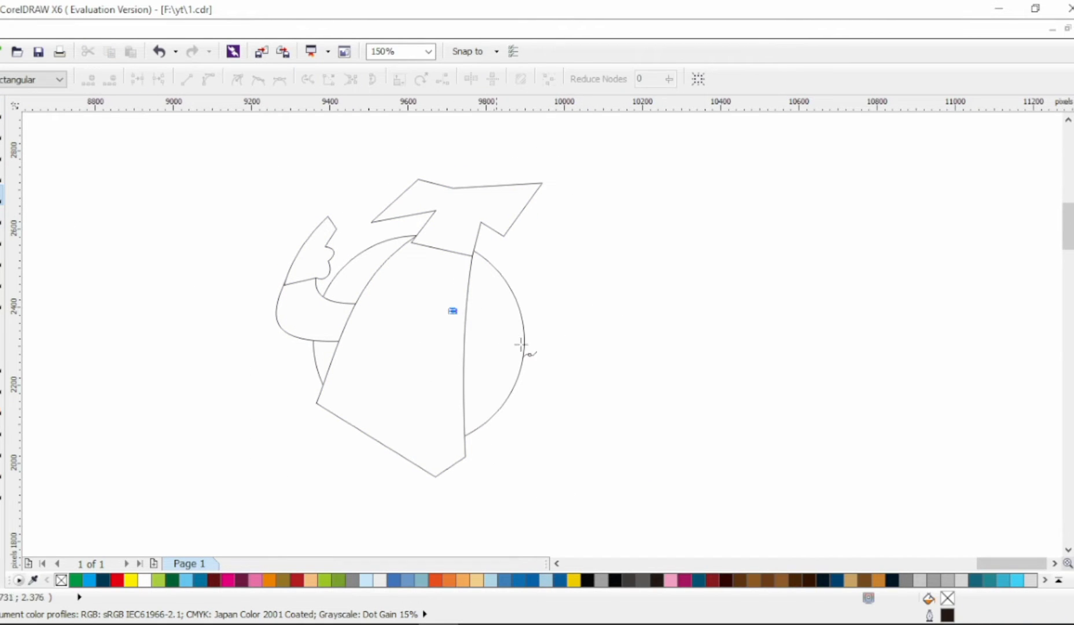
click(540, 382)
click(482, 433)
click(499, 453)
click(430, 433)
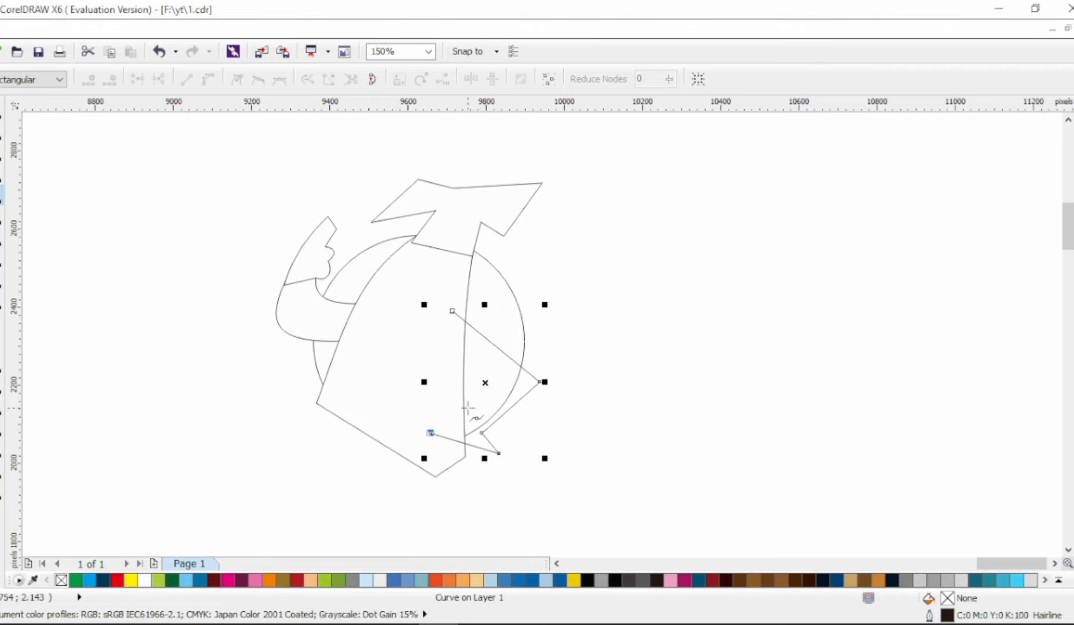
click(467, 408)
click(453, 312)
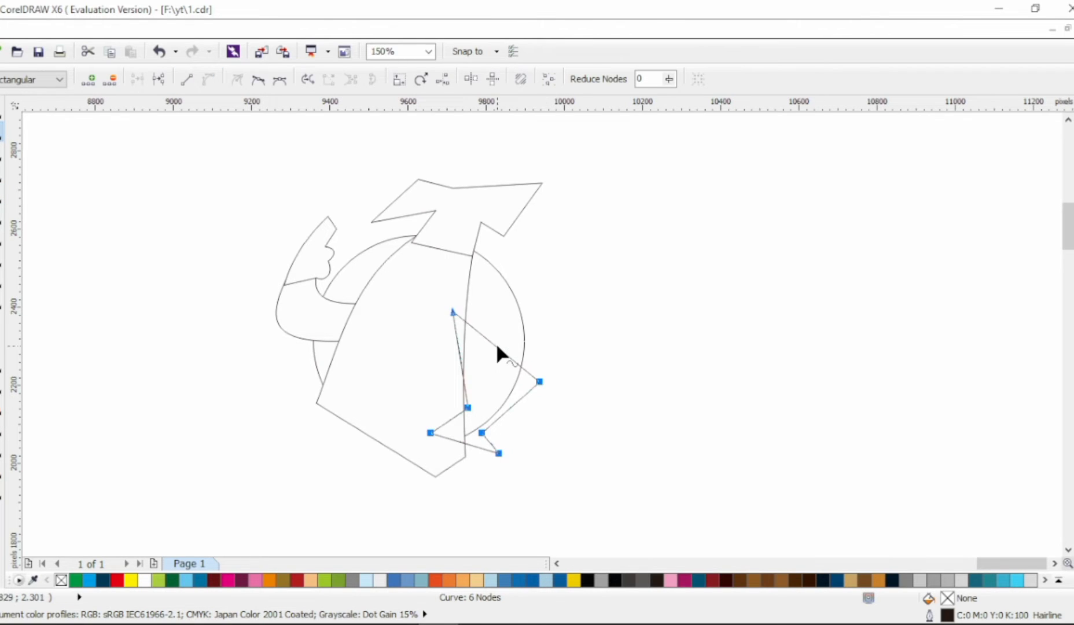
Step: Bend the straight edges of the right arm and its hand into curves
drag(570, 360, 524, 396)
drag(484, 332, 537, 349)
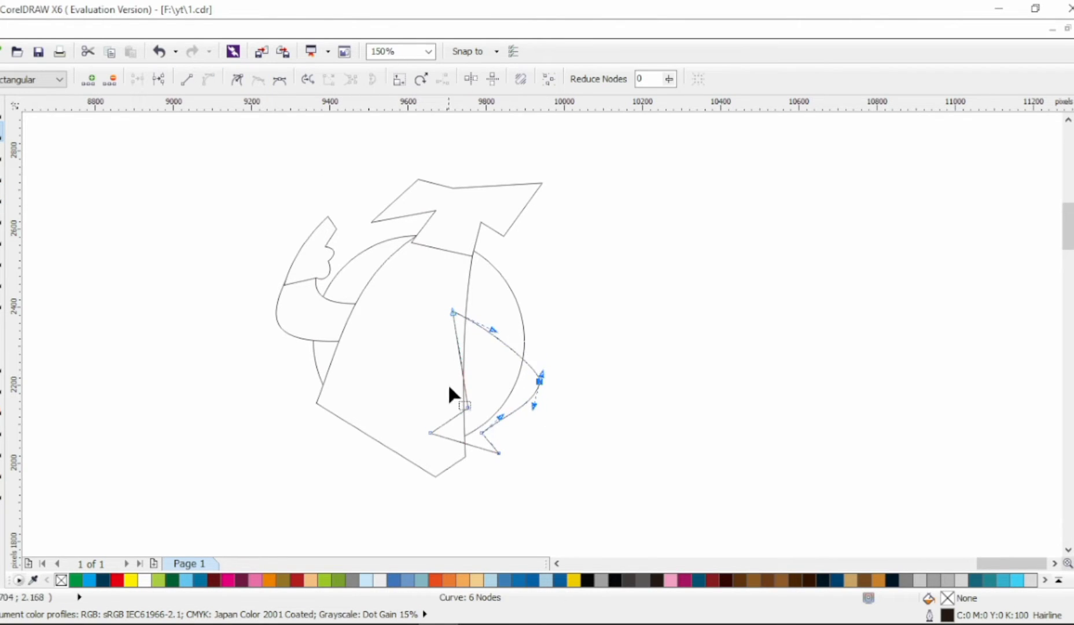
drag(460, 385, 489, 446)
Step: Refine the right arm's forearm, wrist and inner edge curves, and reshape the lower edge of its hand
scroll(481, 431, up, 2)
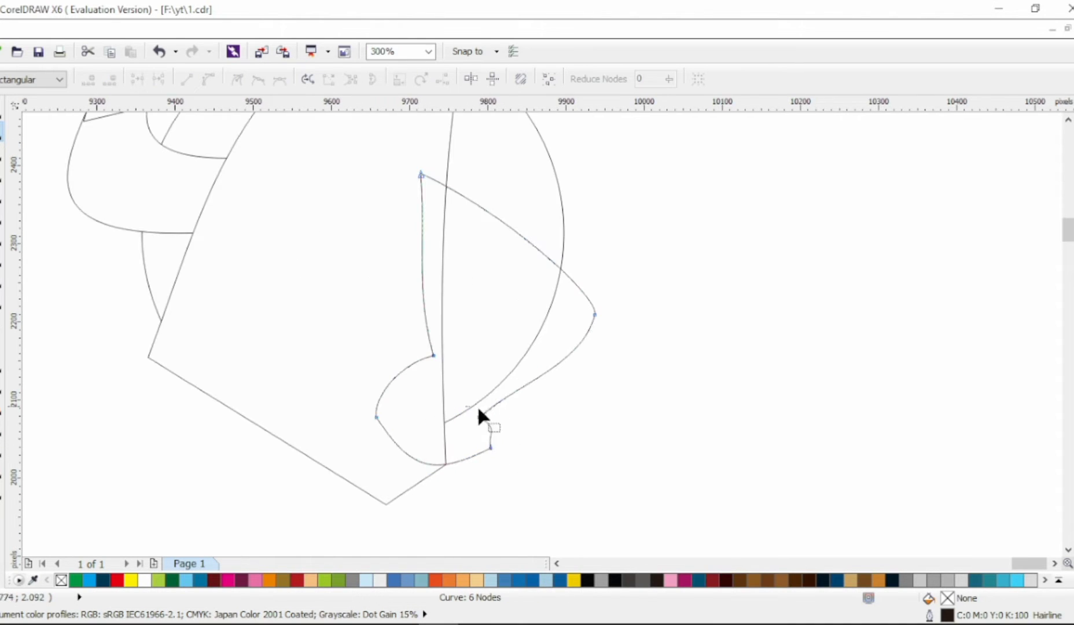
click(479, 414)
click(516, 384)
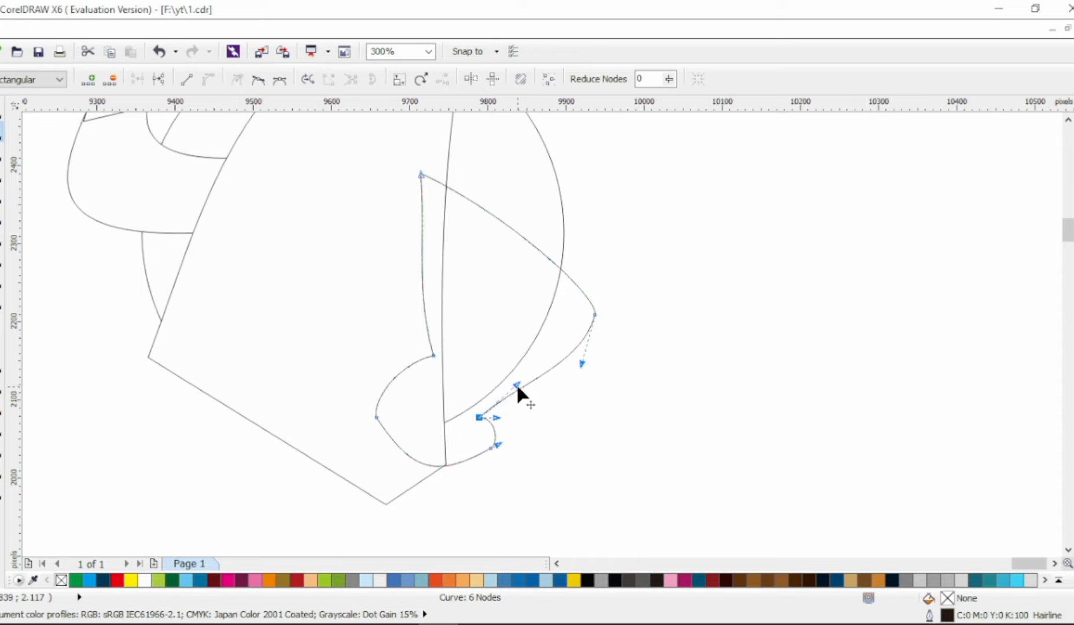
drag(517, 384, 586, 375)
drag(428, 259, 399, 228)
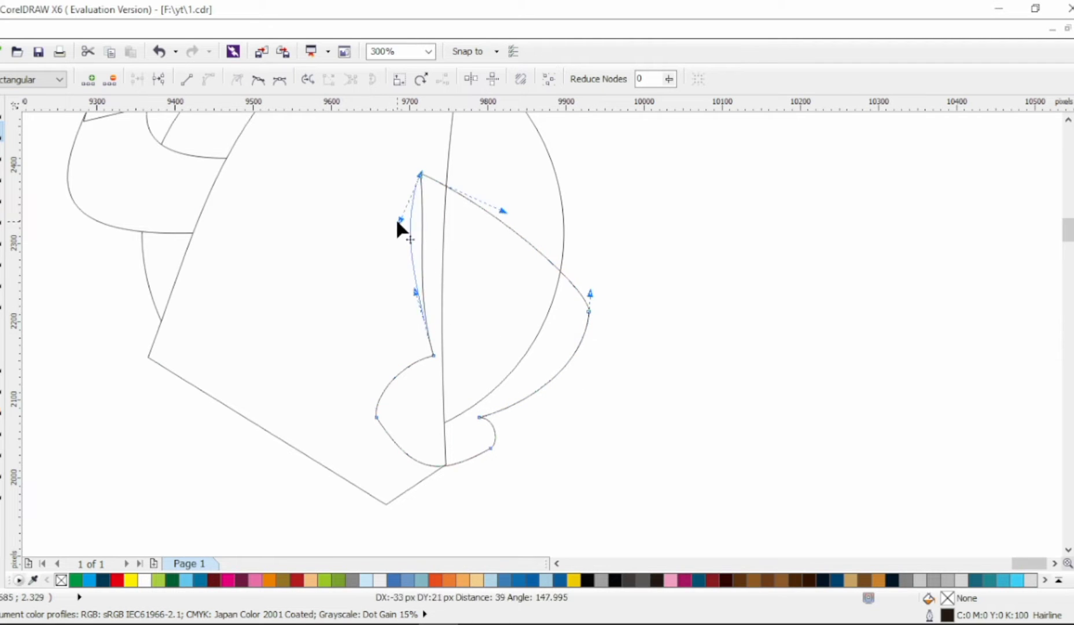
drag(377, 417, 389, 420)
drag(431, 463, 487, 464)
Step: Lower the end of the left arm's bottom edge where it meets the body
scroll(488, 465, down, 2)
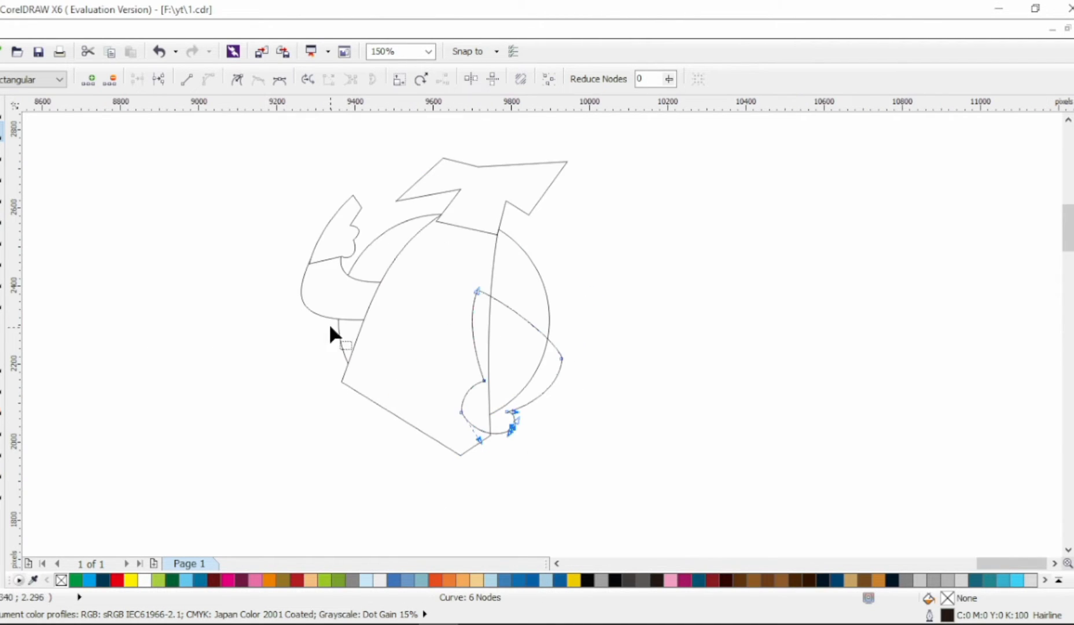
scroll(407, 339, up, 2)
click(397, 361)
scroll(400, 370, down, 2)
click(695, 281)
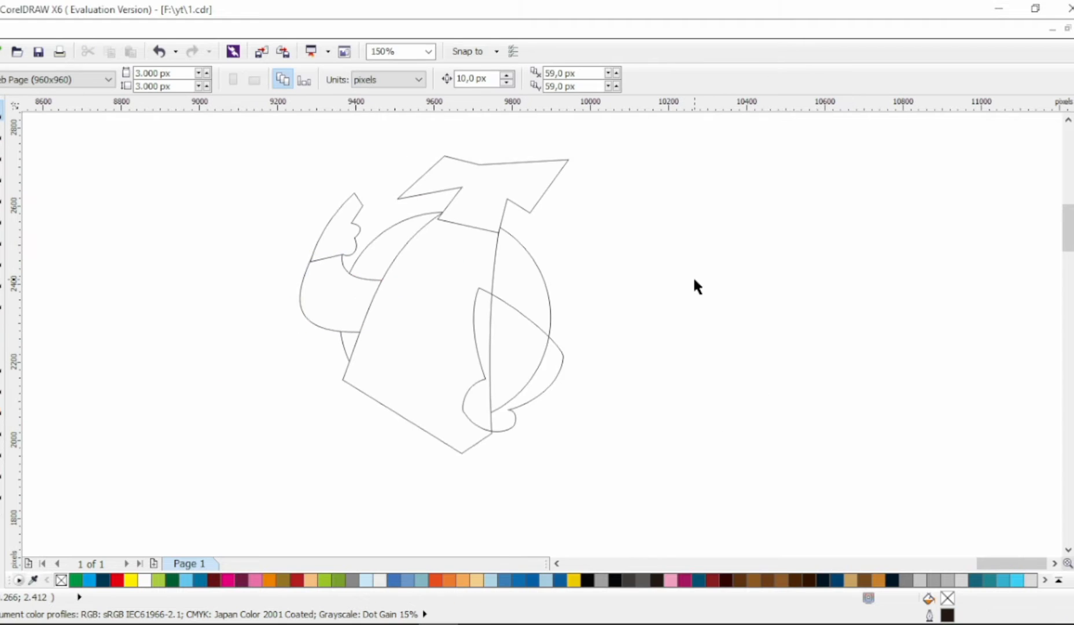
Step: Intersect the body shape with the circle
click(429, 339)
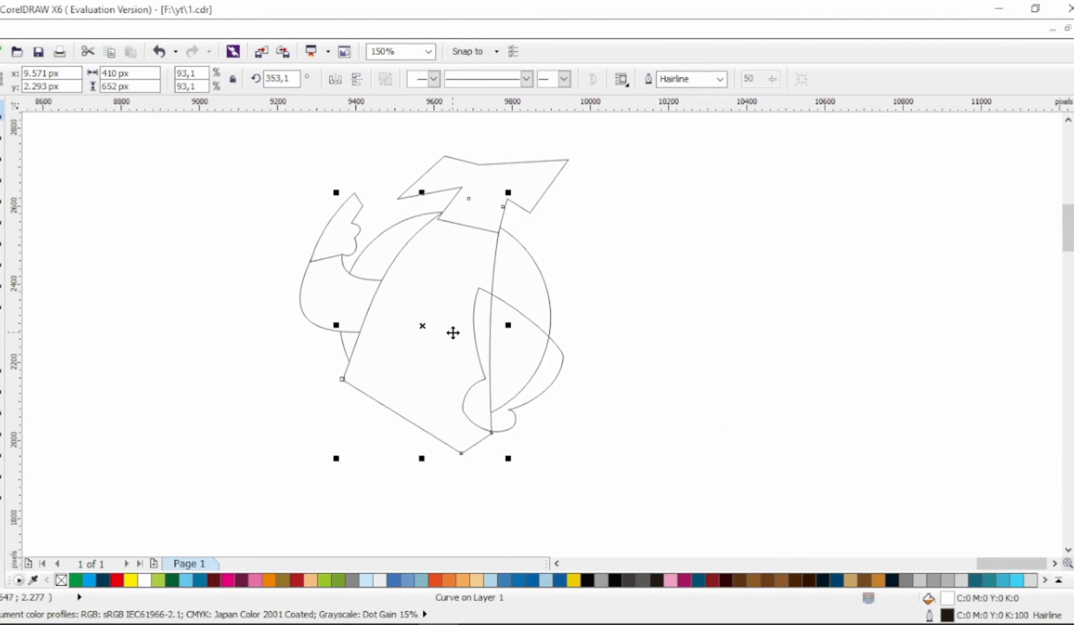
shift+click(520, 291)
click(527, 82)
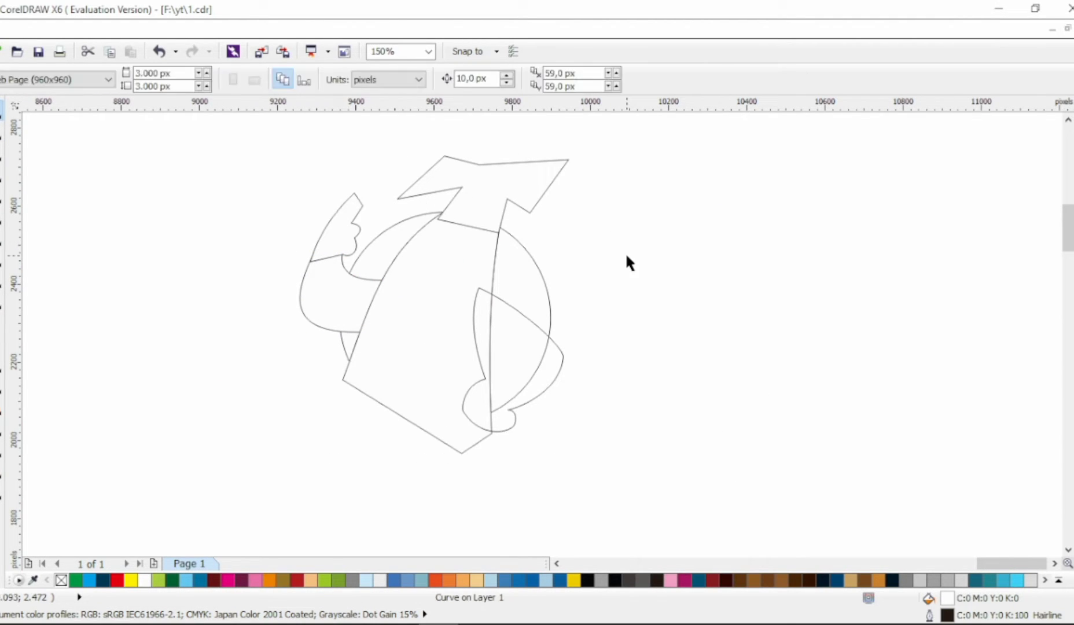
Step: Trim the body with a rectangle about 915 px wide drawn over its lower part, so the bottom follows the circle
key(F6)
drag(266, 517, 623, 364)
shift+click(492, 313)
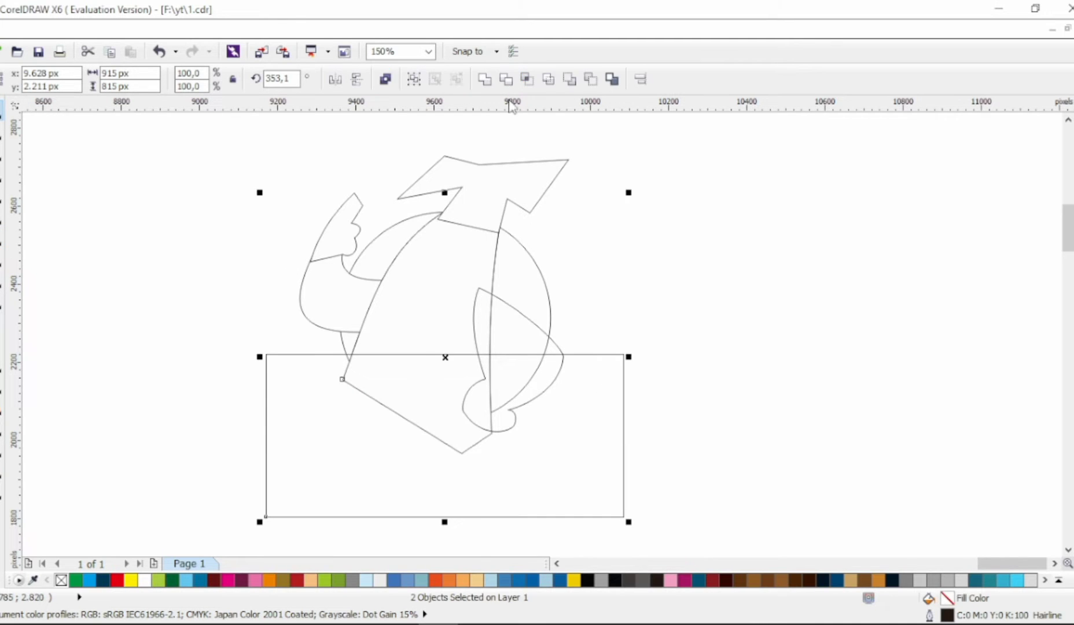
click(507, 82)
click(610, 425)
click(425, 405)
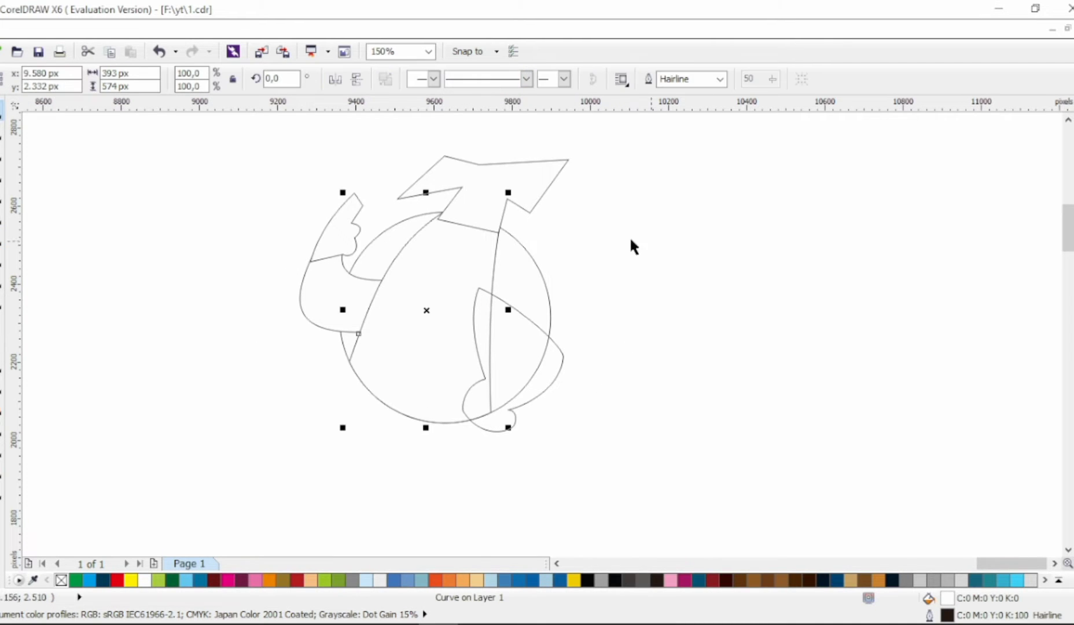
Step: Delete the surplus nodes along the left and right edges of the trimmed body outline
key(F10)
drag(420, 258, 420, 259)
key(Delete)
drag(527, 221, 431, 378)
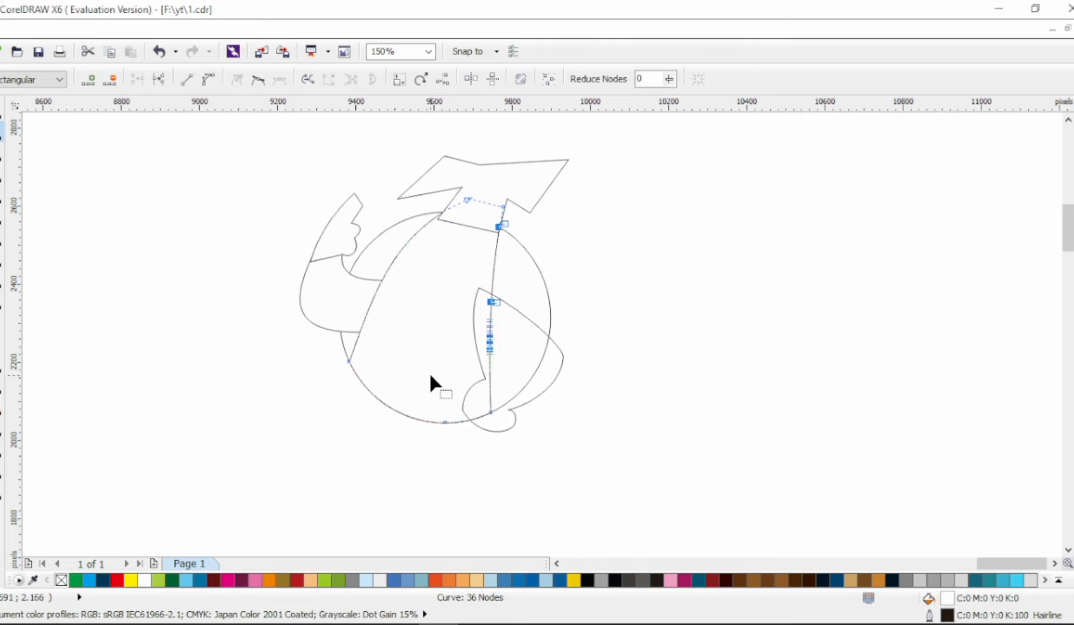
key(Delete)
click(348, 356)
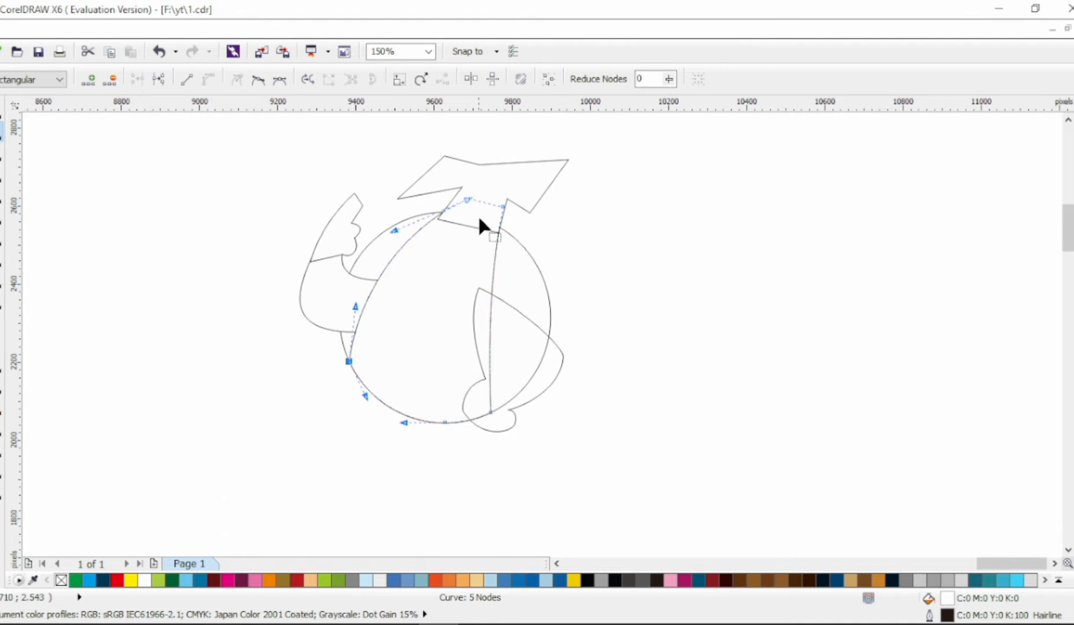
Step: Convert the head outline's segments to curves and bend the right neck edge
scroll(478, 215, up, 2)
click(341, 190)
click(341, 191)
key(F10)
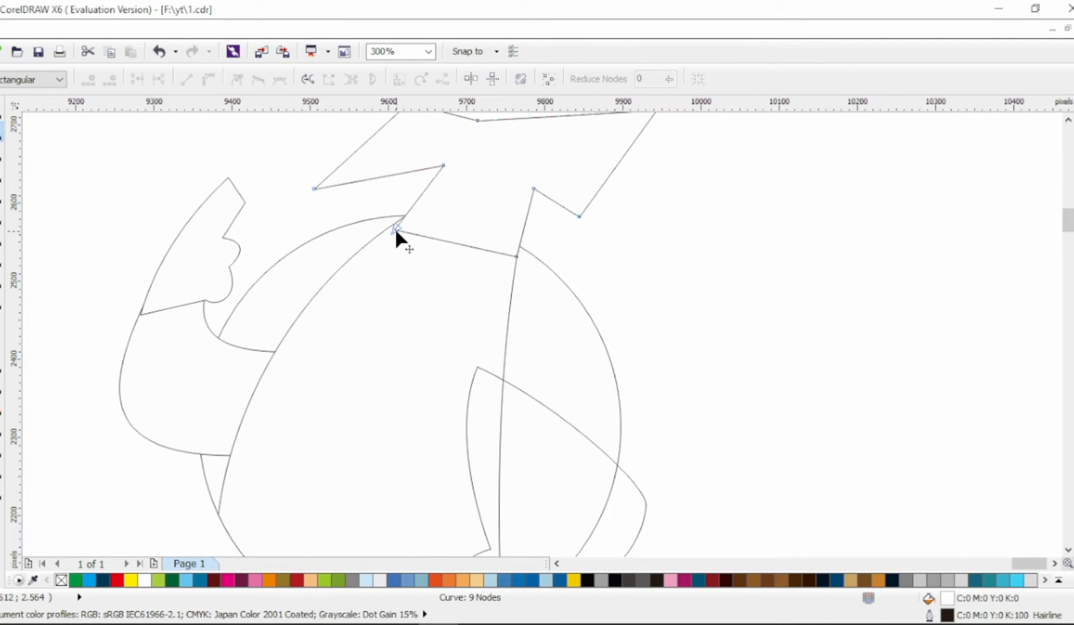
drag(535, 190, 521, 234)
key(ctrl+a)
click(633, 211)
scroll(631, 209, down, 1)
scroll(657, 151, up, 1)
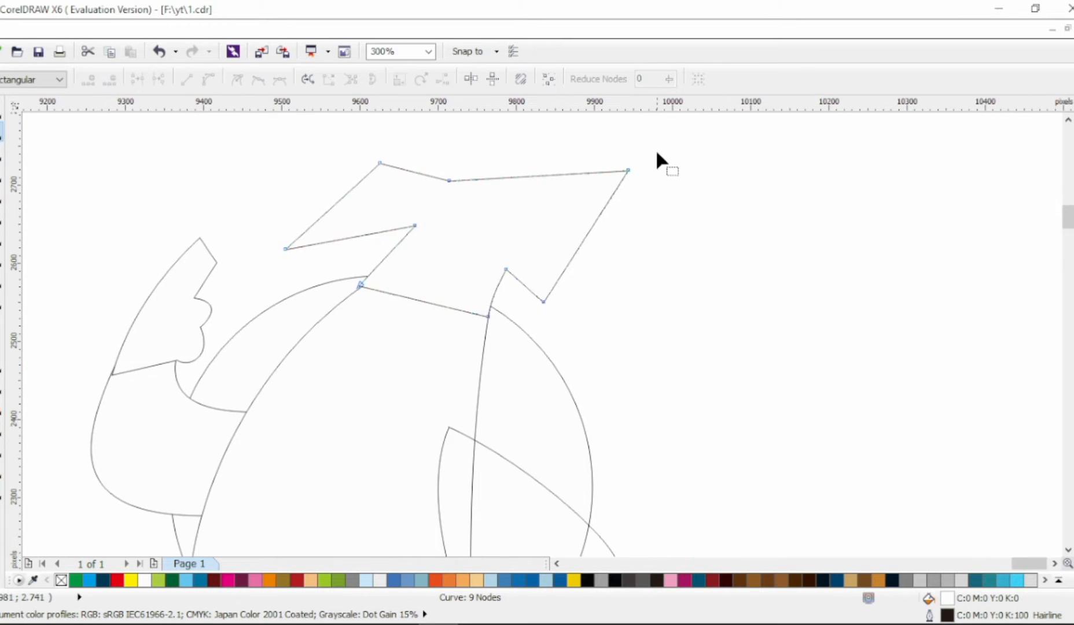
Step: Make the head outline's upper-right and lower-right corner nodes smooth
click(628, 170)
click(258, 80)
drag(599, 132, 647, 148)
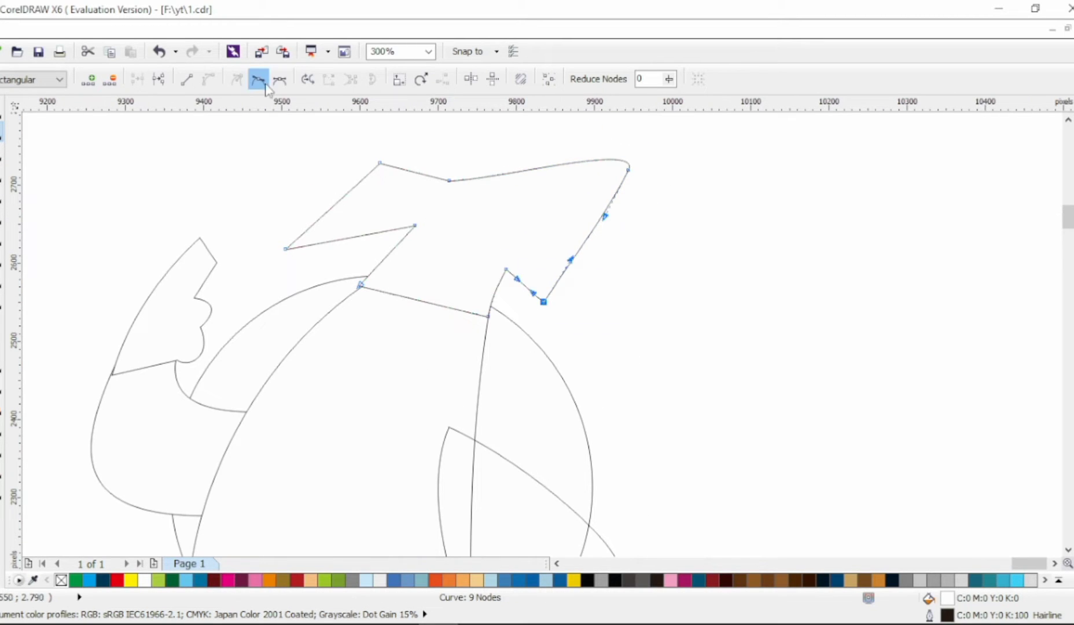
click(266, 85)
Step: Make the head outline's upper-left and lower-left corner nodes smooth
drag(356, 145, 420, 200)
click(259, 80)
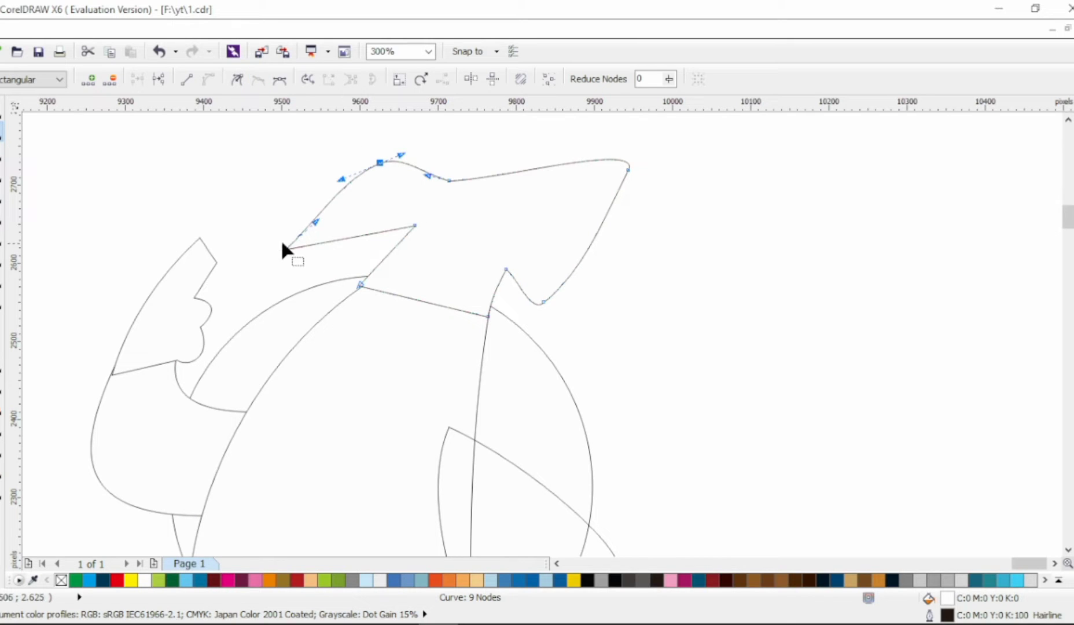
click(258, 80)
drag(264, 213, 233, 274)
Step: Move the head's lower-left node and the inner notch node to reshape the underside beside the neck
drag(285, 249, 307, 268)
drag(415, 226, 396, 255)
scroll(396, 257, up, 2)
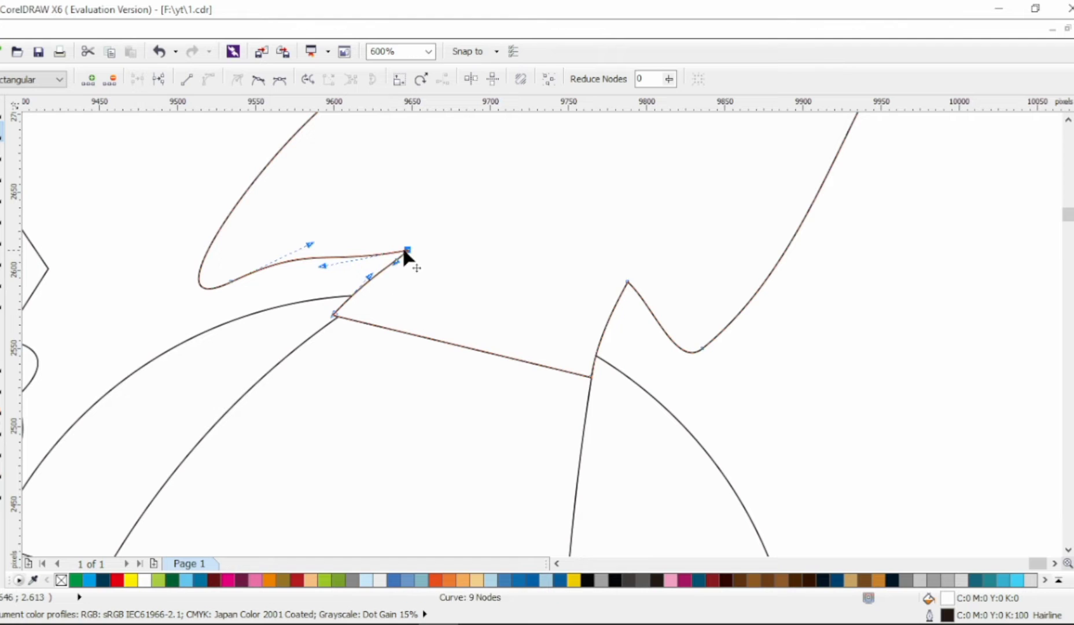
drag(232, 281, 295, 275)
scroll(295, 275, down, 2)
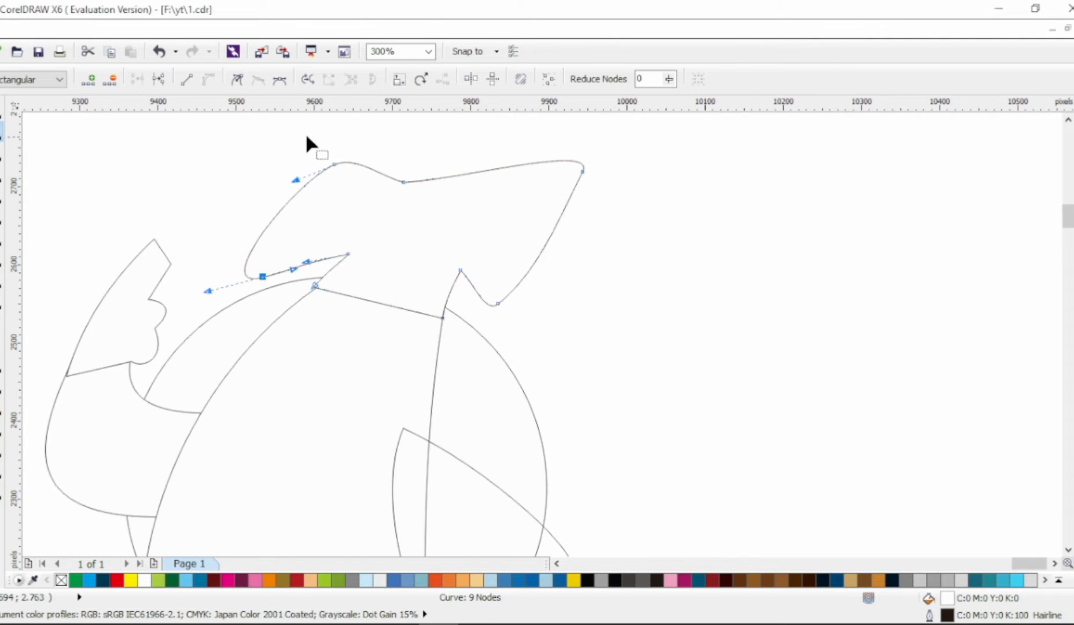
Step: Lower the notch node on the head's upper edge and adjust the curves on both sides of it
drag(403, 182, 398, 214)
click(398, 204)
drag(380, 203, 381, 196)
key(space)
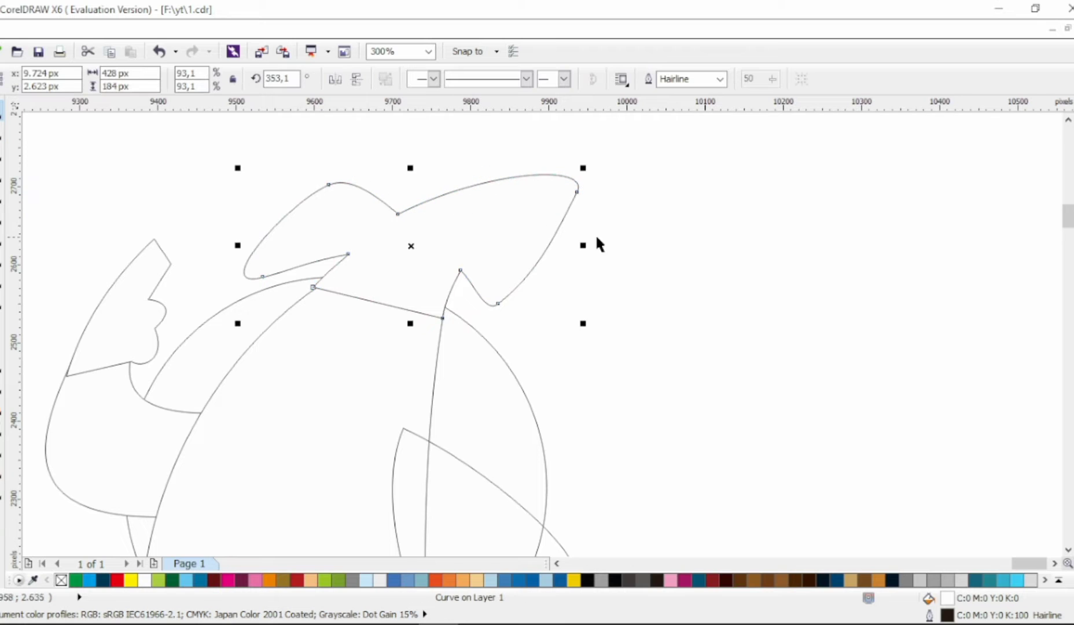
click(755, 305)
Step: Draw a closed four-node outline across the upper body, neck and base of the head
scroll(387, 335, down, 1)
scroll(289, 426, up, 1)
key(space)
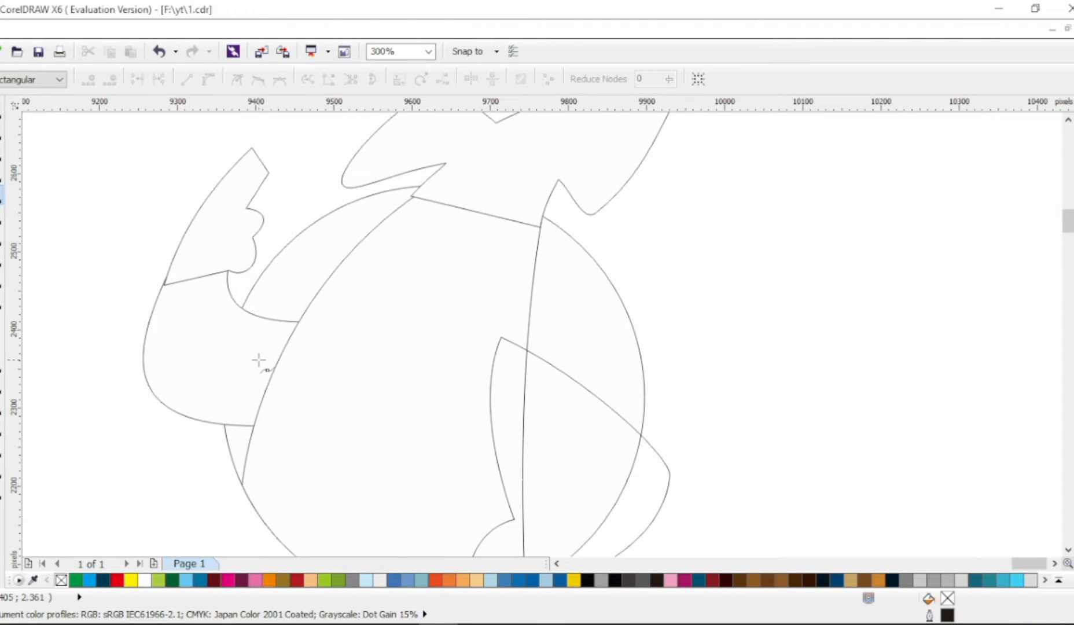
click(528, 350)
click(635, 200)
click(386, 145)
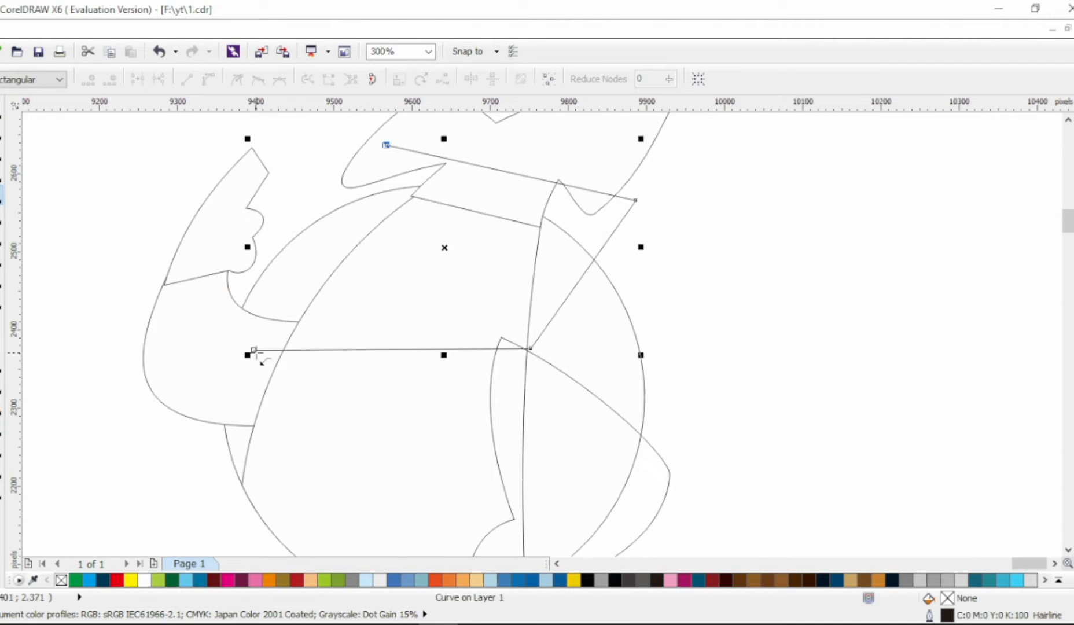
click(255, 350)
Step: Convert the new outline's segments to curves, bending the upper edge upward and the lower edge downward
drag(639, 297, 678, 129)
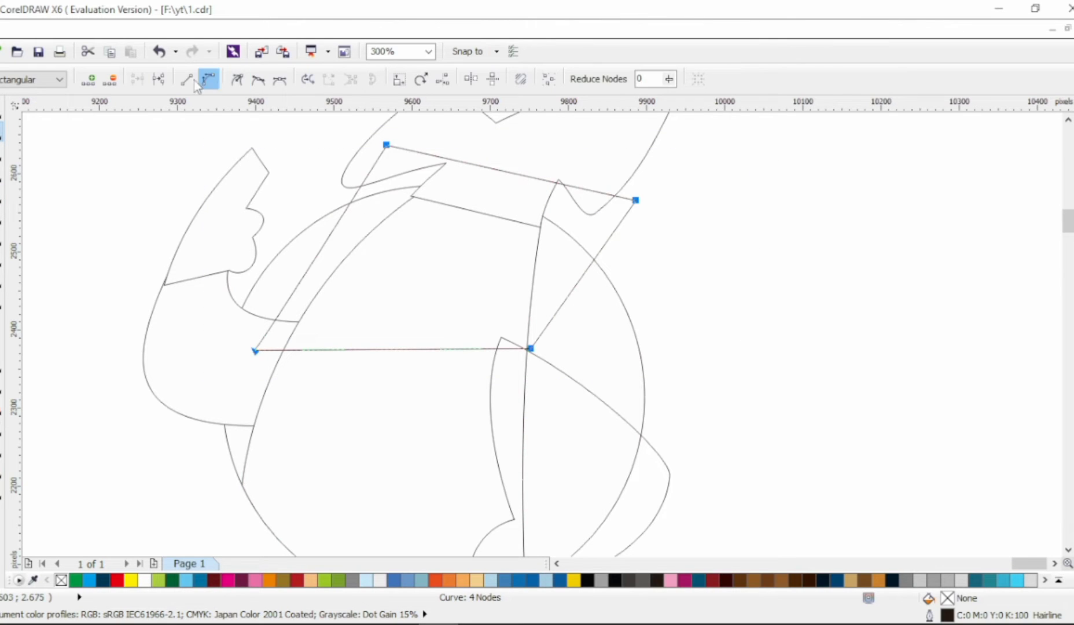
click(208, 79)
drag(497, 169, 502, 121)
drag(382, 349, 380, 387)
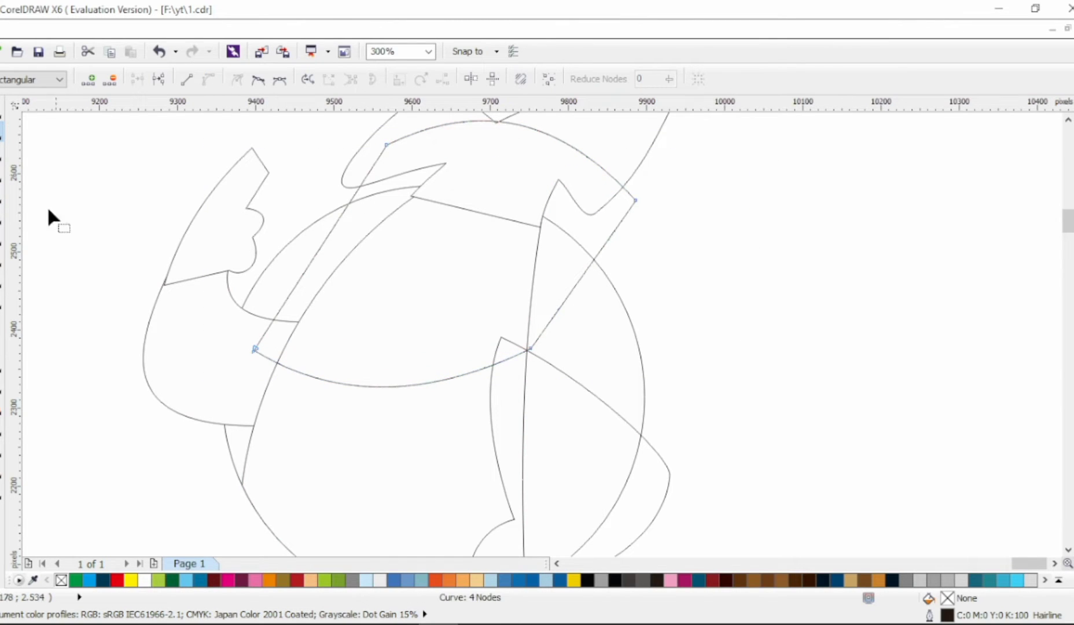
Step: Intersect the curved outline with the body to create the face shape, and delete the leftover helper outline
click(1, 111)
shift+click(308, 307)
click(527, 80)
click(608, 174)
key(Delete)
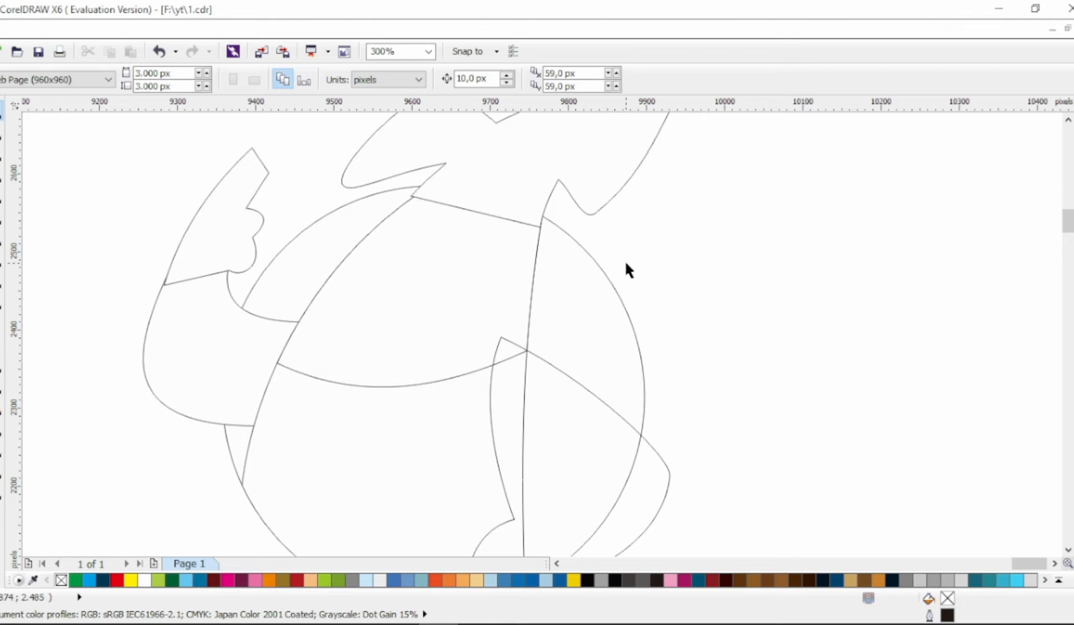
Step: Weld the right arm shape to the body outline
click(572, 409)
shift+click(408, 431)
click(487, 82)
click(724, 366)
scroll(724, 366, down, 1)
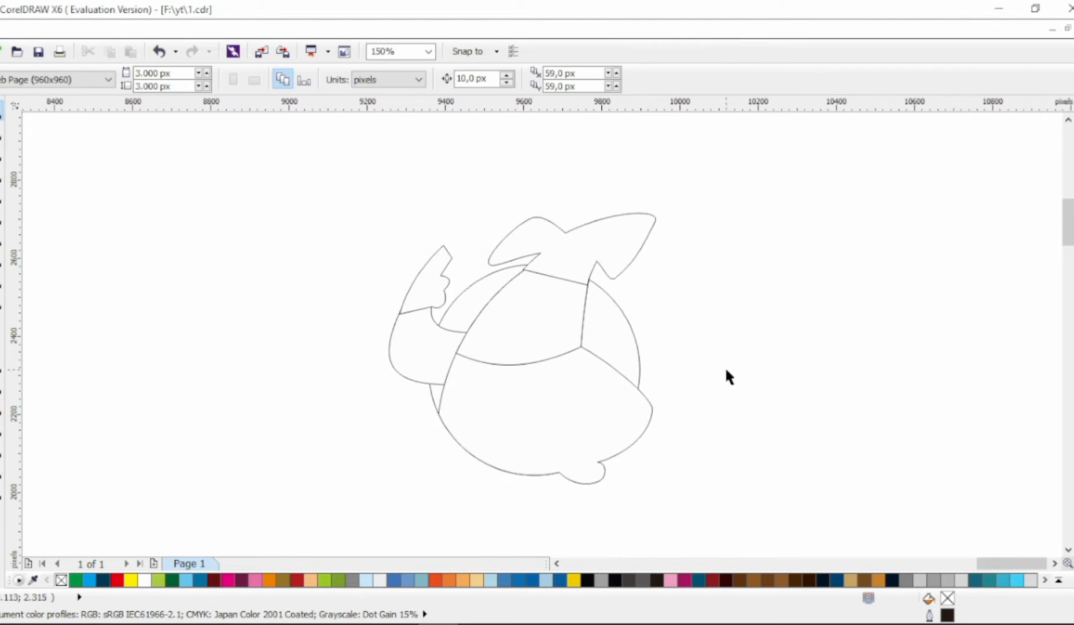
Step: Draw a closed four-node outline for a moustache across the middle of the face
scroll(666, 428, up, 1)
scroll(463, 290, up, 4)
click(1, 200)
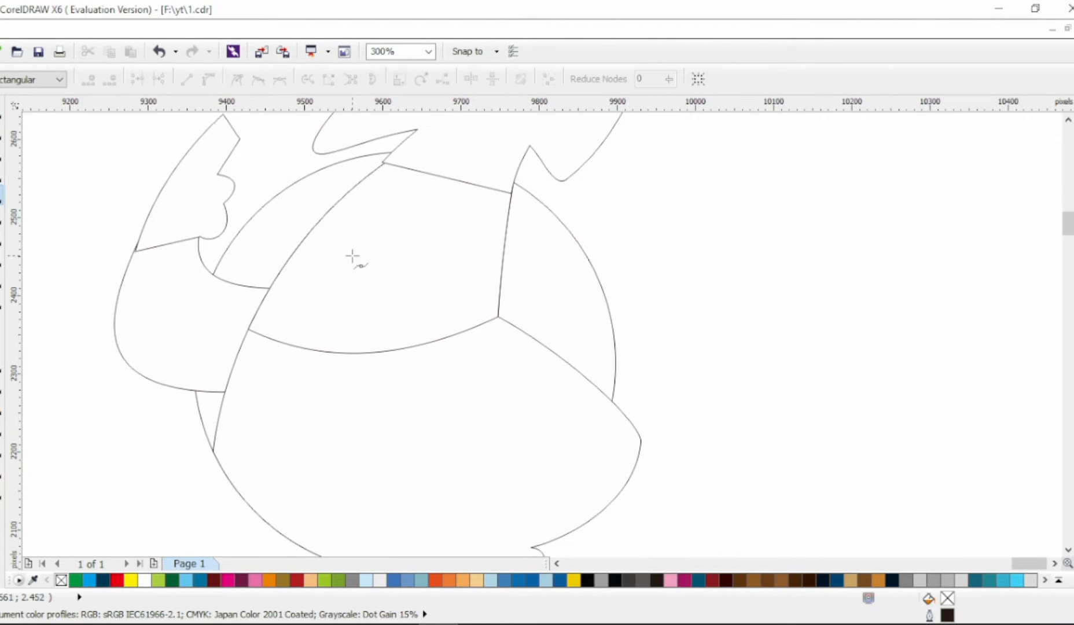
double_click(453, 243)
double_click(352, 270)
click(277, 218)
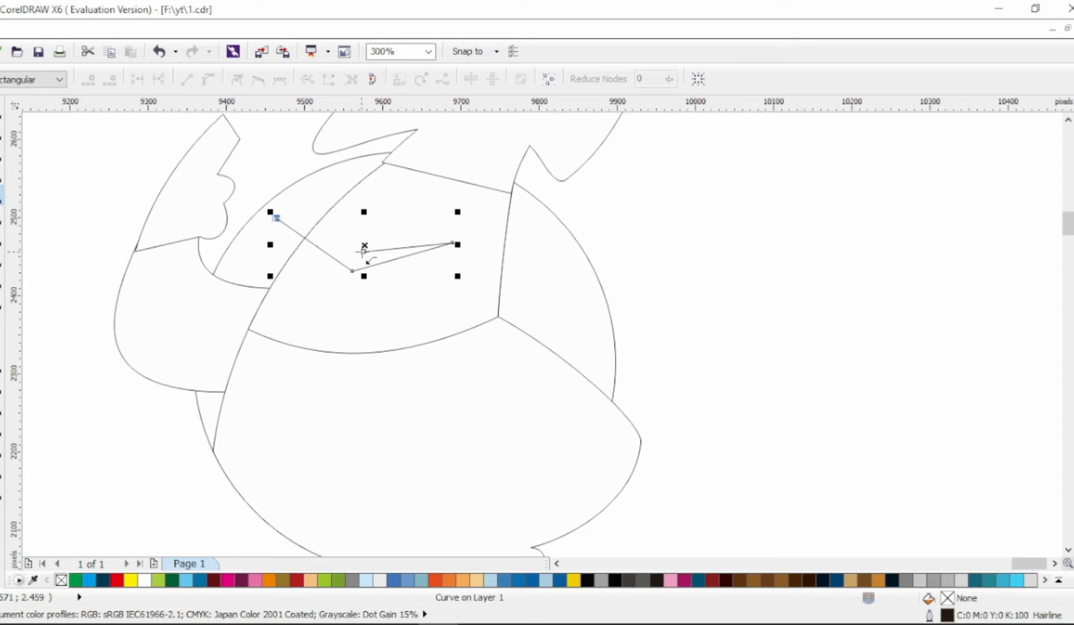
Step: Convert the moustache's segments to curves and bend them into a wavy shape with upturned tips
click(1, 139)
drag(363, 251, 390, 239)
click(204, 80)
drag(318, 236, 331, 225)
drag(309, 242, 320, 234)
drag(392, 242, 392, 246)
drag(341, 267, 339, 270)
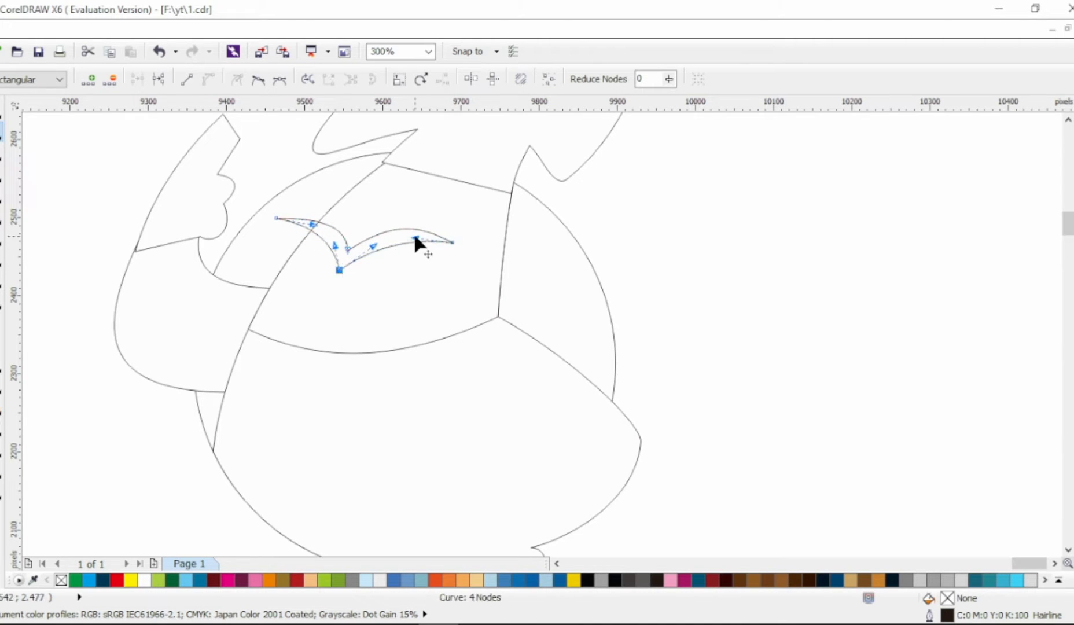
drag(415, 238, 427, 283)
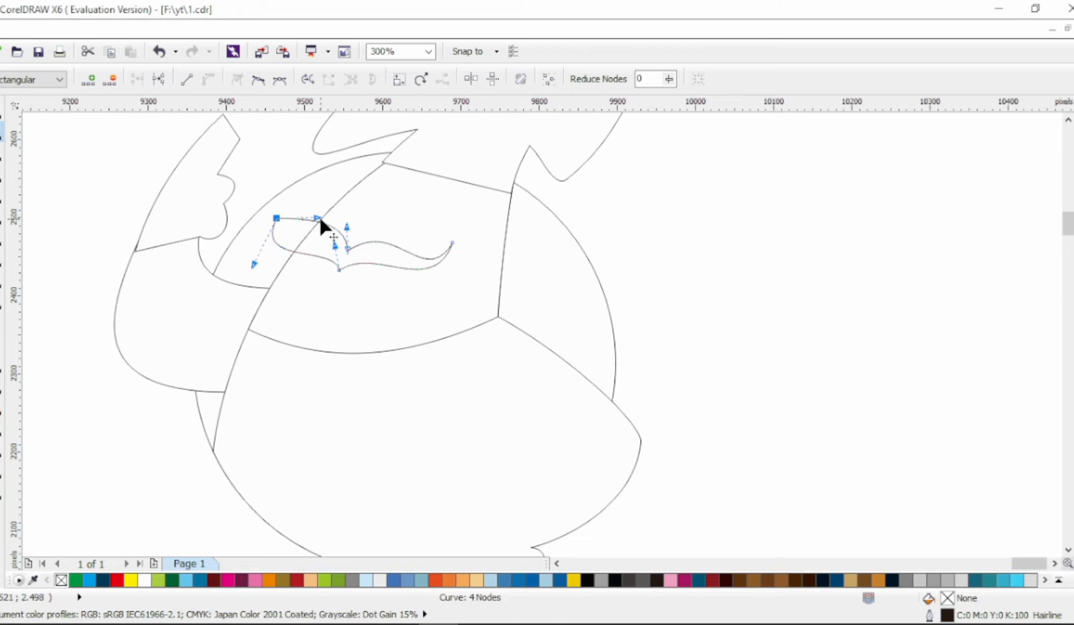
drag(277, 218, 292, 230)
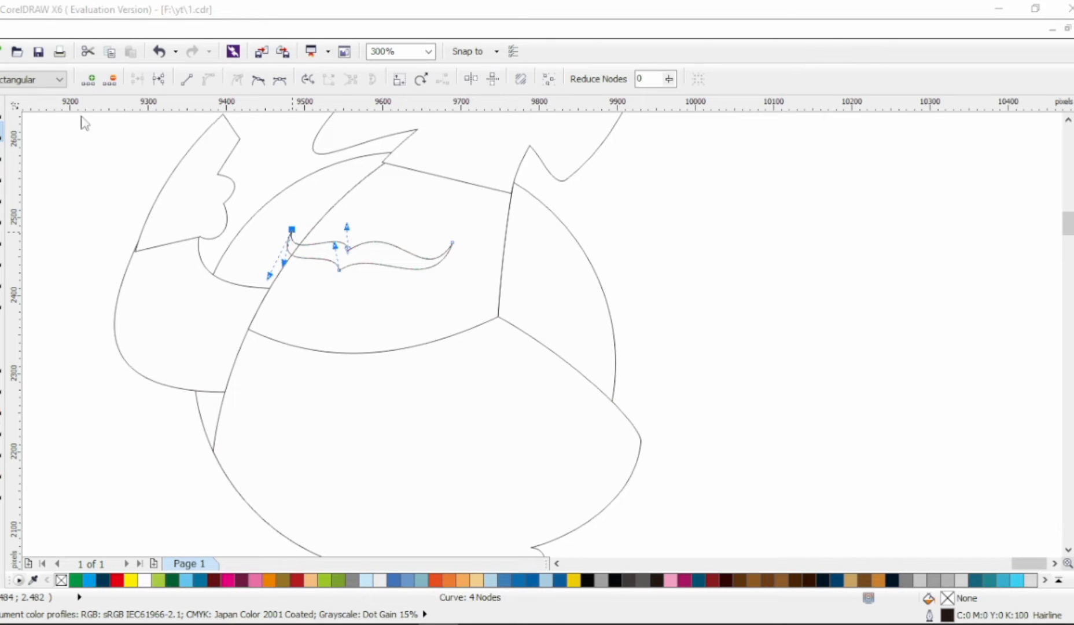
Step: Fill the moustache with black
click(1, 110)
click(656, 580)
click(683, 370)
click(2, 194)
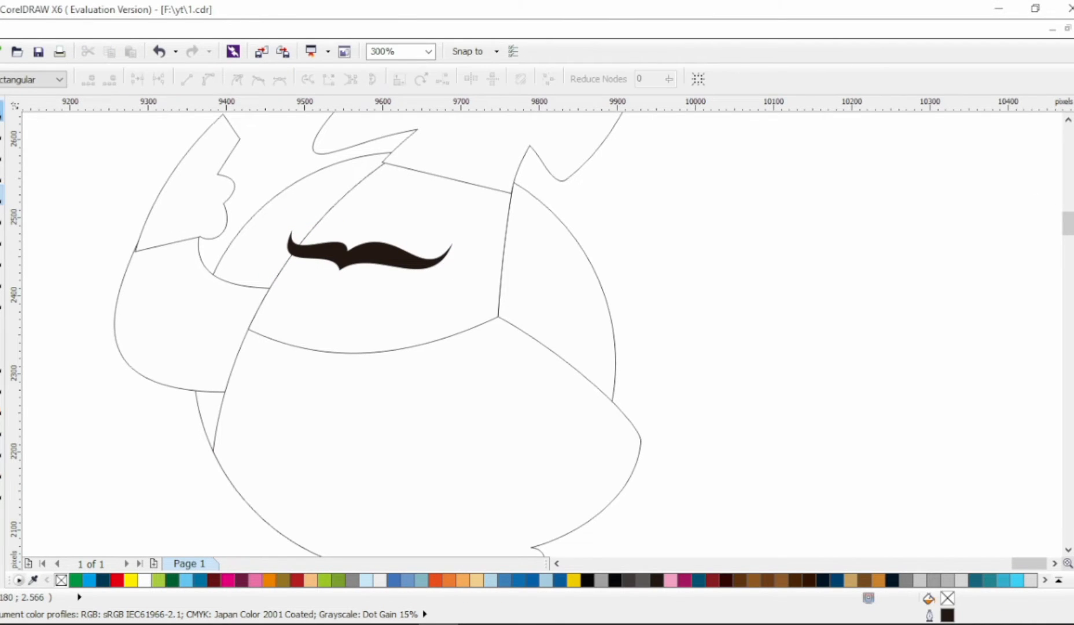
Step: Rotate the moustache slightly clockwise and shift it a little on the face
click(1, 110)
click(371, 251)
click(371, 250)
drag(283, 249, 284, 237)
drag(370, 217, 379, 218)
click(35, 234)
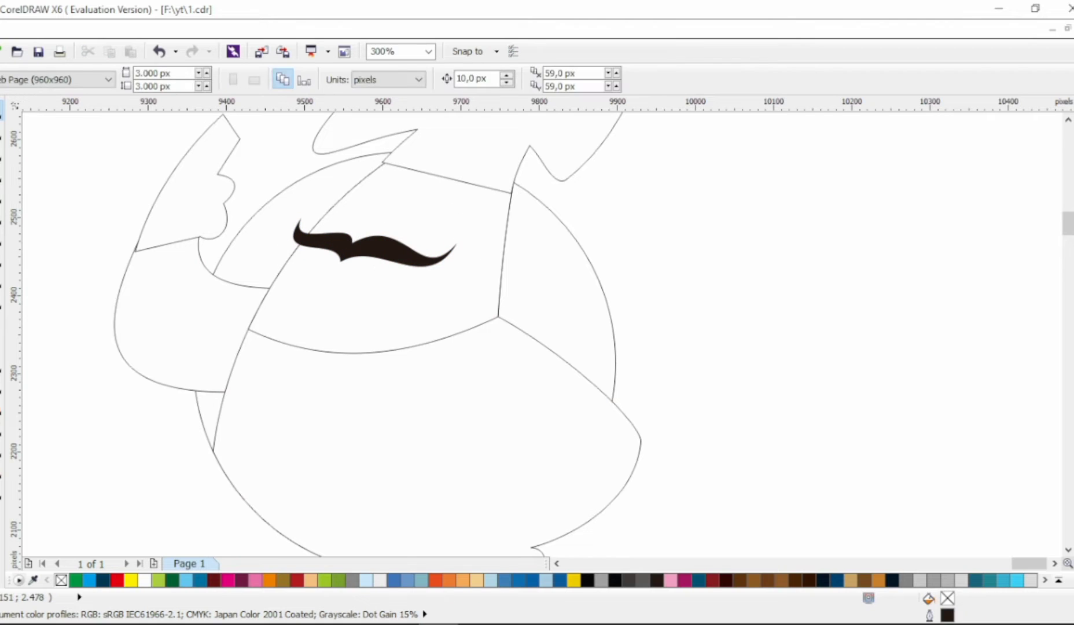
Step: Draw a closed four-node mouth outline below the moustache and bend its two sides into curves
click(1, 194)
click(392, 253)
double_click(335, 335)
click(300, 321)
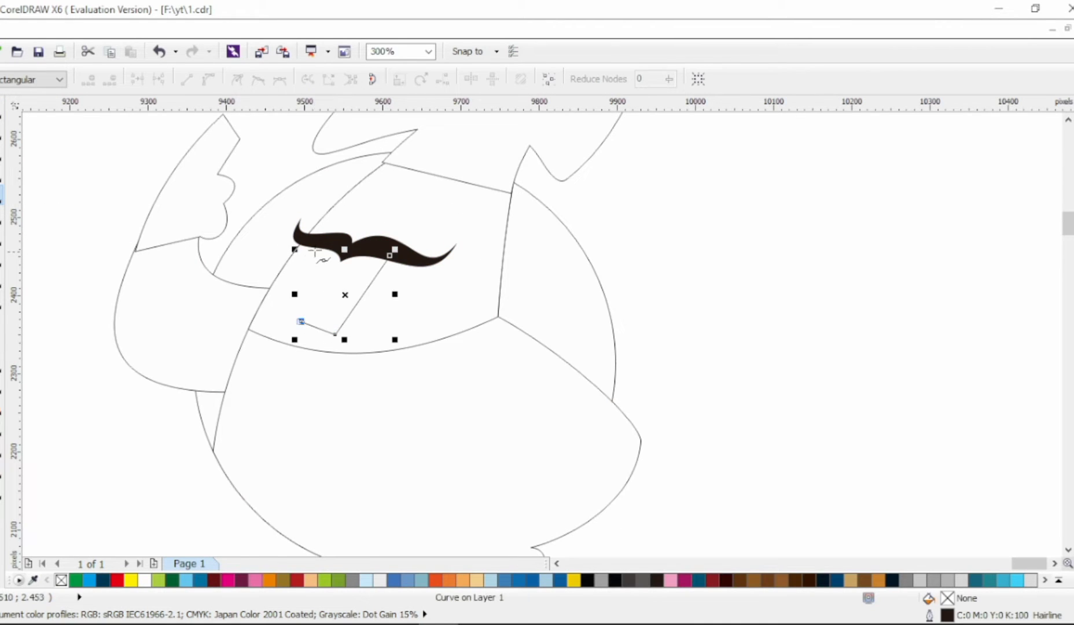
key(F10)
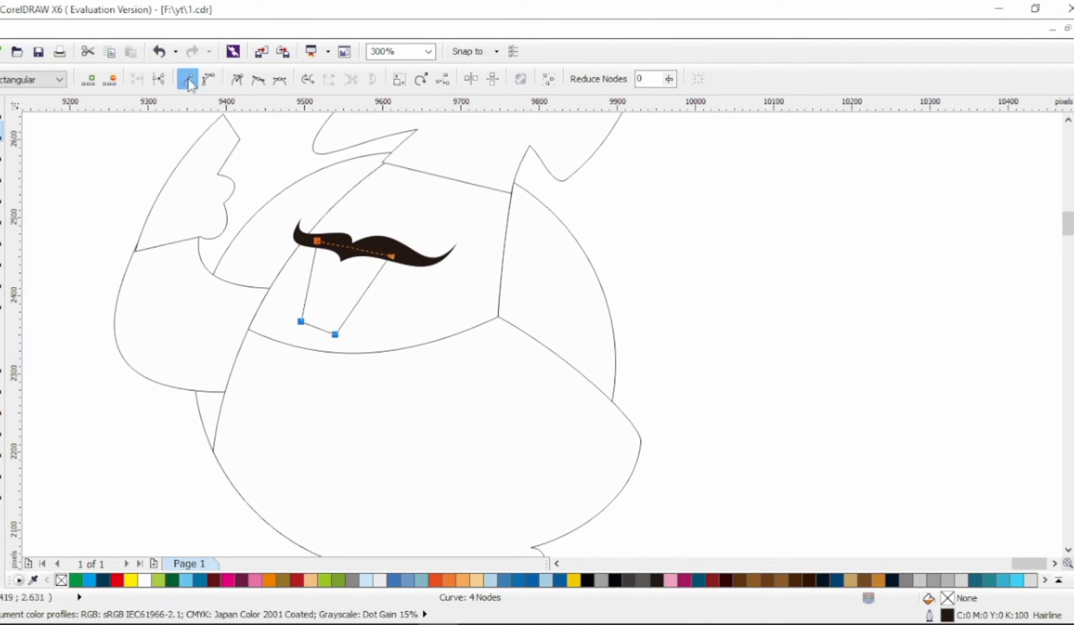
drag(362, 297, 375, 304)
drag(307, 289, 315, 293)
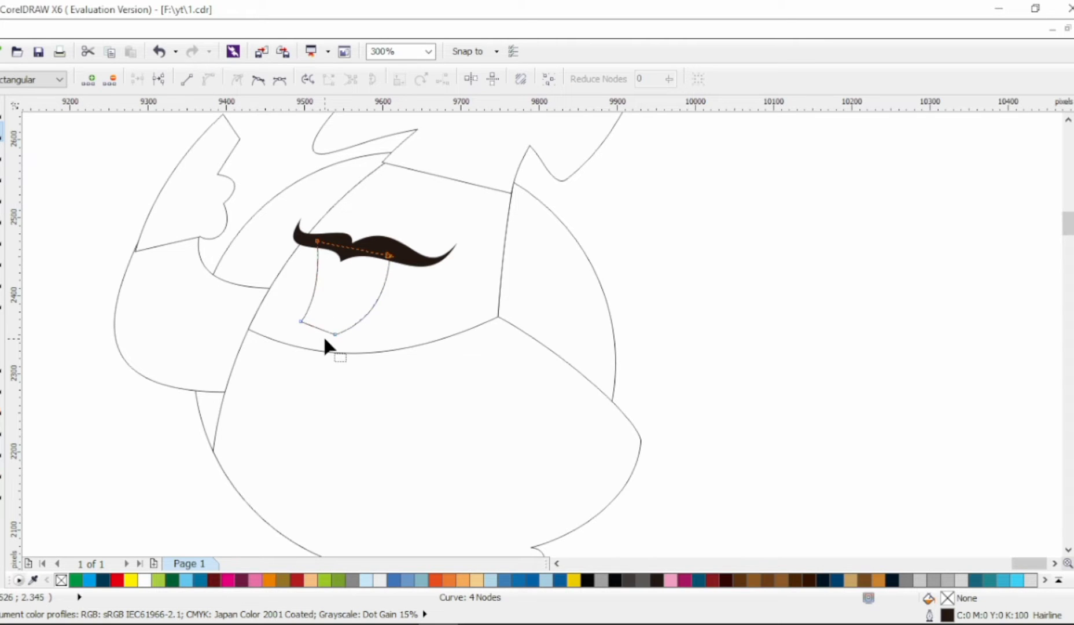
Step: Round the mouth's underside by removing its lower-right node and repositioning the lower-left corner
click(335, 335)
click(259, 80)
drag(335, 334, 345, 326)
drag(382, 318, 369, 319)
double_click(344, 327)
drag(302, 322, 318, 271)
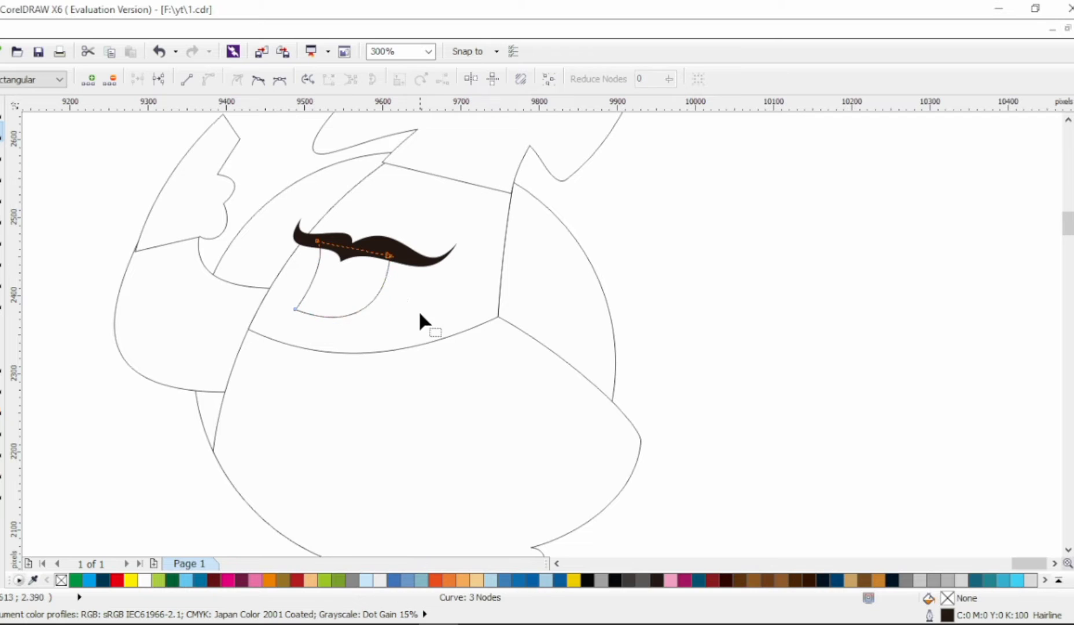
Step: Fill the mouth dark red, remove its outline and place the moustache in front of it
click(1, 198)
click(1, 112)
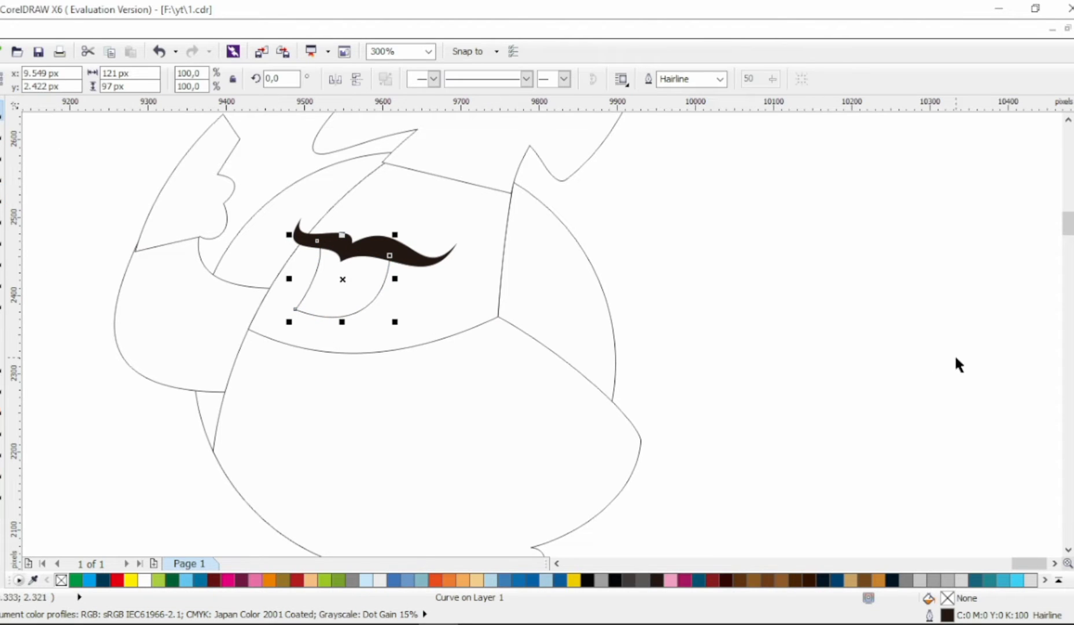
click(220, 581)
right_click(60, 580)
click(431, 260)
click(778, 285)
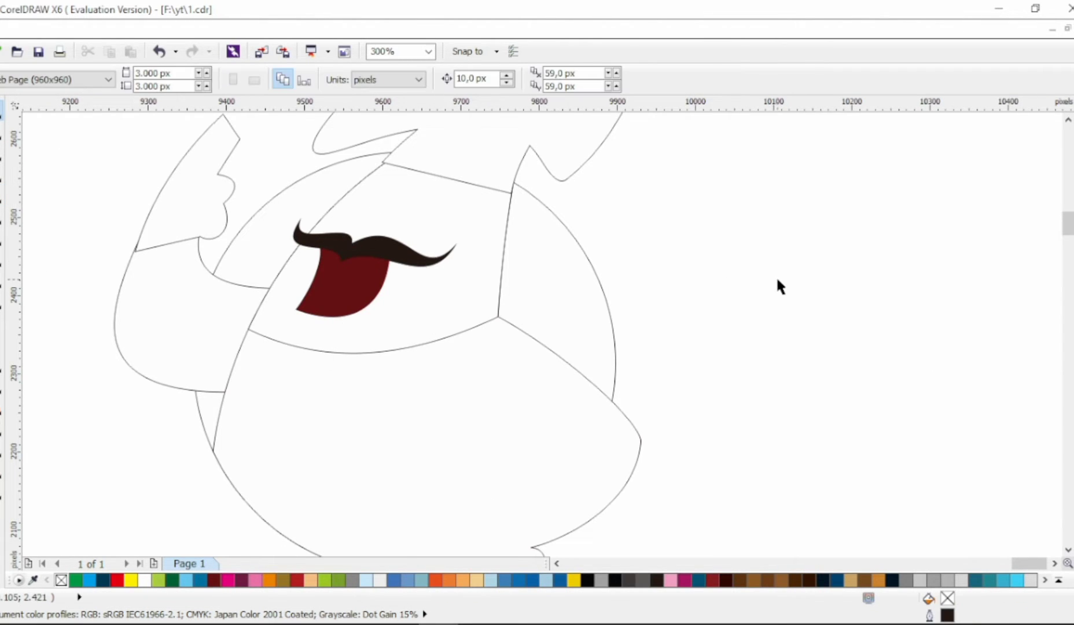
Step: Move the mouth's upper-right node outward and flatten the curve along its lower-right side
double_click(384, 265)
drag(389, 257, 399, 258)
drag(376, 317, 347, 322)
drag(347, 322, 360, 318)
key(space)
click(724, 331)
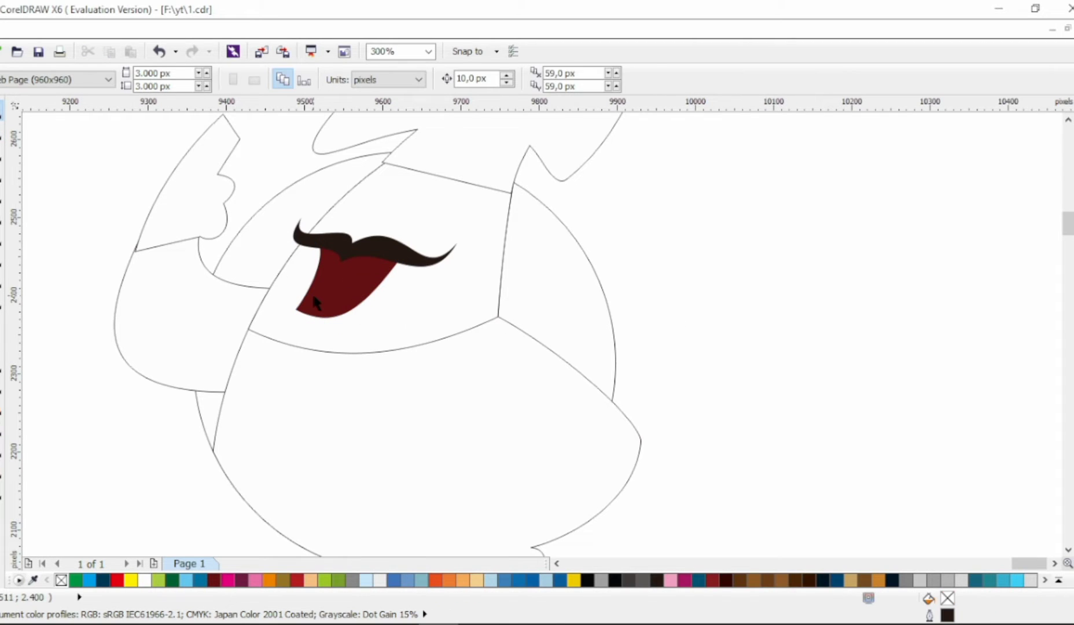
key(F10)
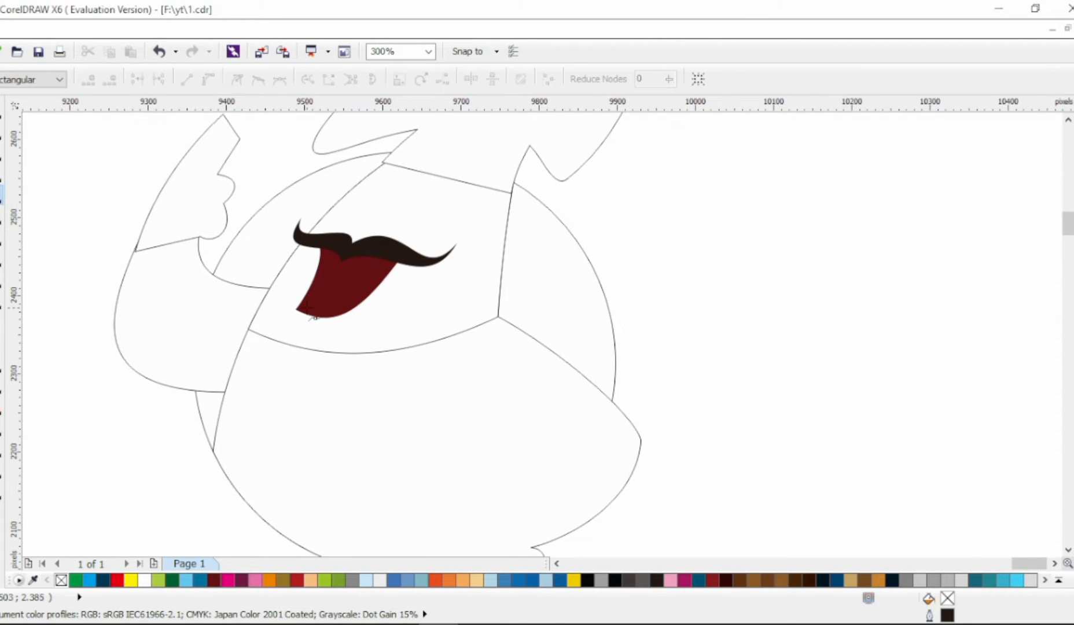
scroll(278, 299, up, 4)
scroll(273, 301, down, 4)
key(space)
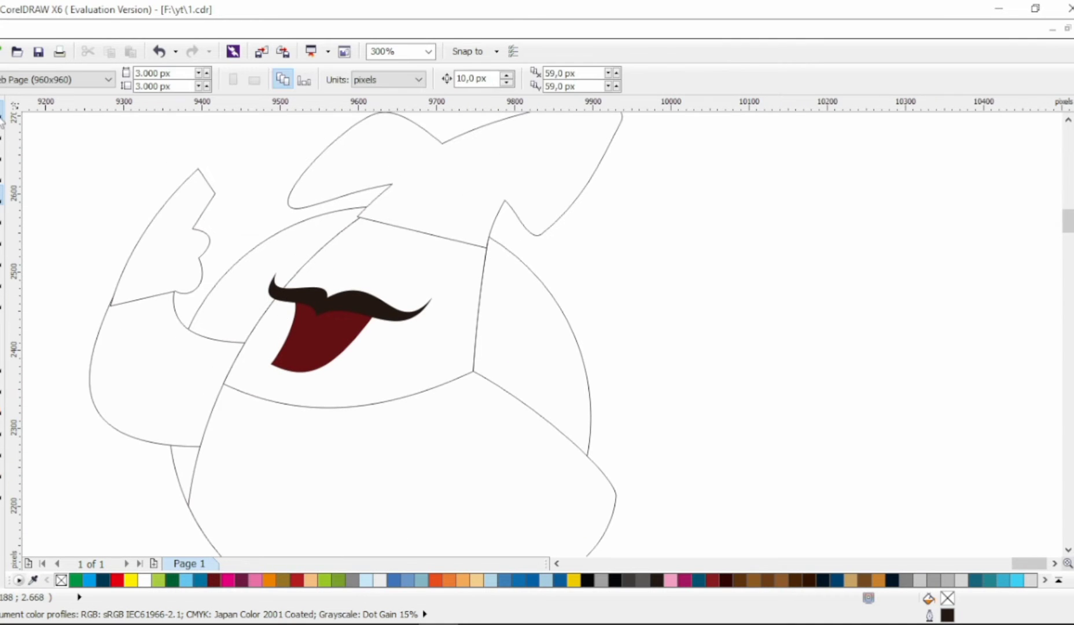
Step: Add a one-step outside contour of 5 px around the mouth
click(351, 307)
click(5, 411)
click(53, 422)
click(356, 80)
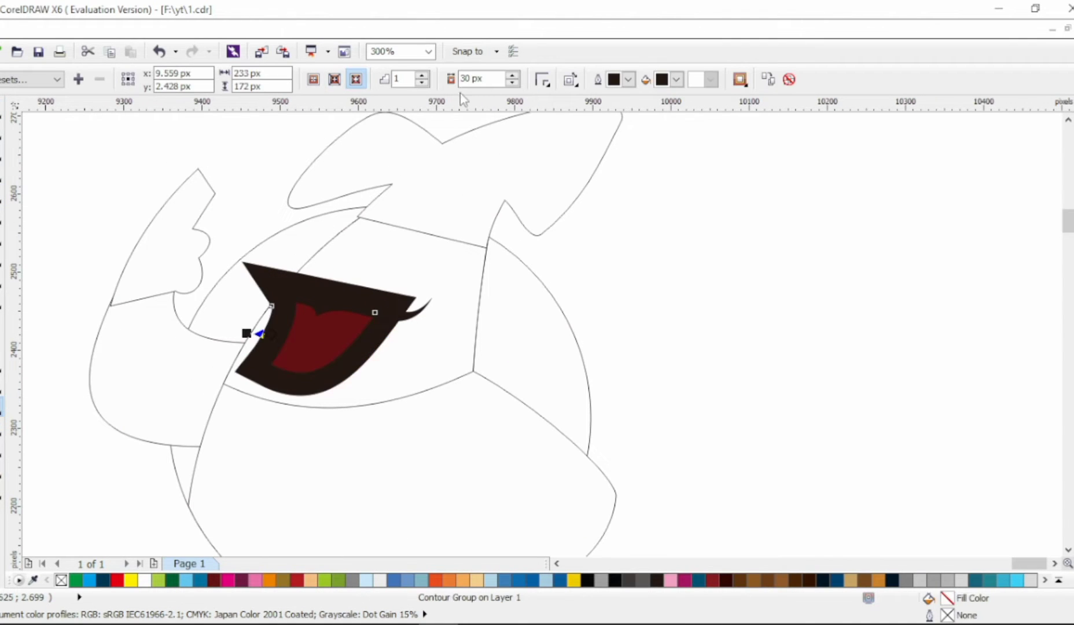
click(475, 79)
text(5)
key(Return)
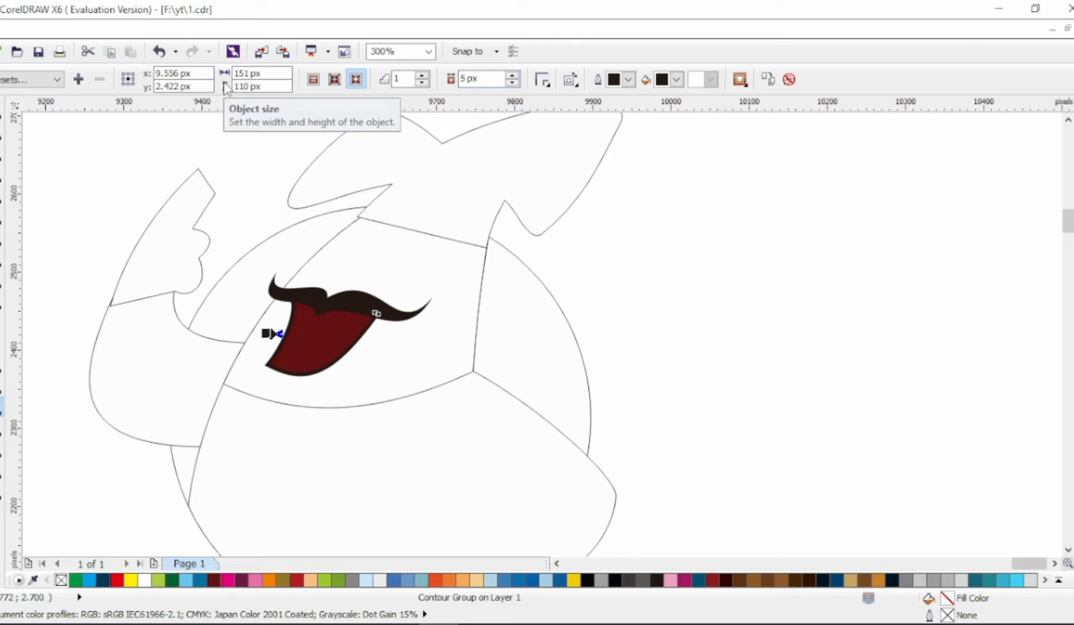
Step: Fill the face shape with the orange-brown colour C24 M56 Y89 K0
click(5, 114)
click(426, 452)
click(878, 581)
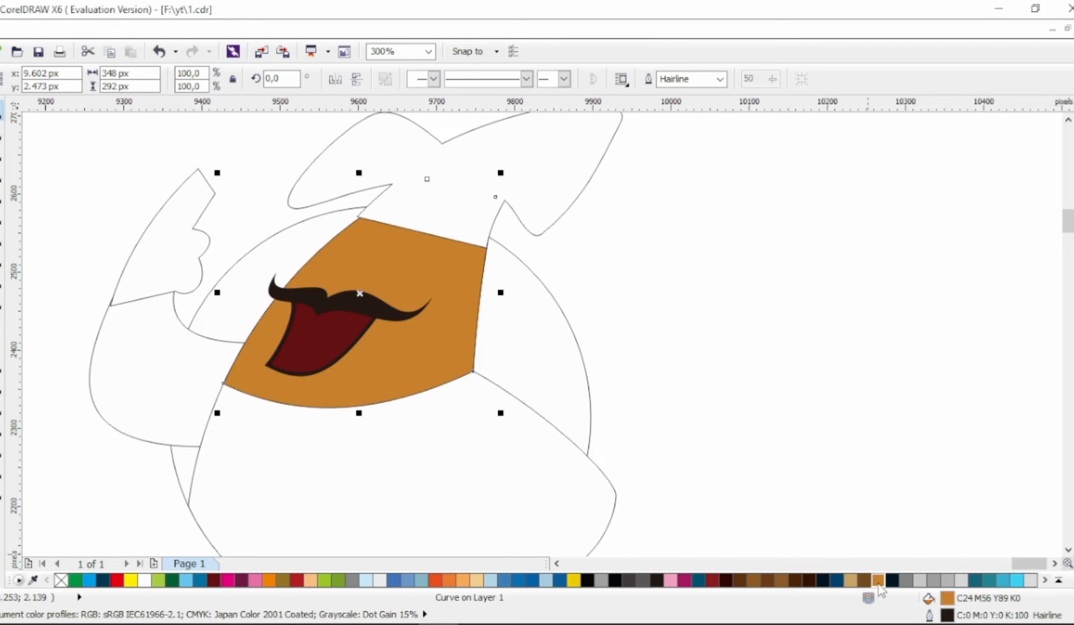
Step: Try a one-step outside contour of 5 px around the face shape
click(3, 407)
click(357, 79)
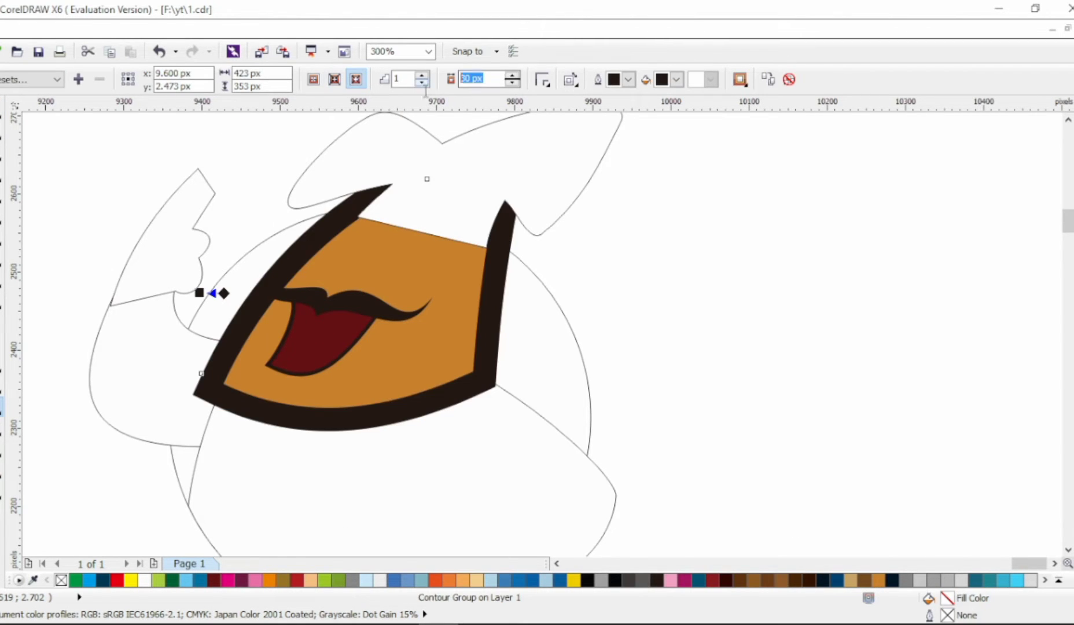
key(ctrl+z)
scroll(387, 273, left, 1)
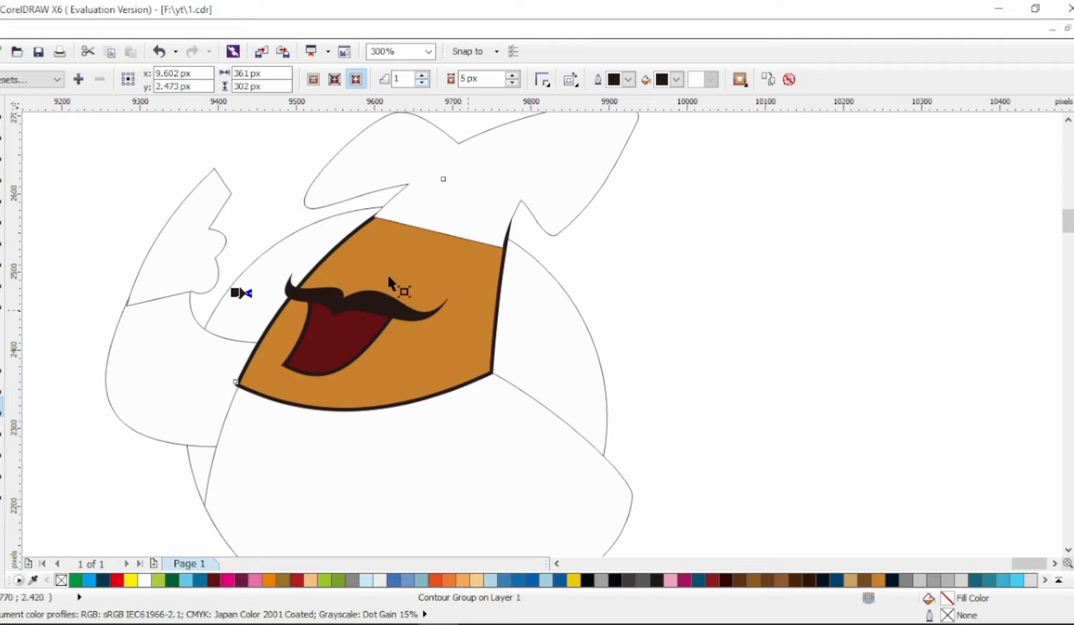
click(4, 116)
Step: Draw a small closed curve on the face's right edge and bend it into a rounded ear
click(3, 193)
click(485, 318)
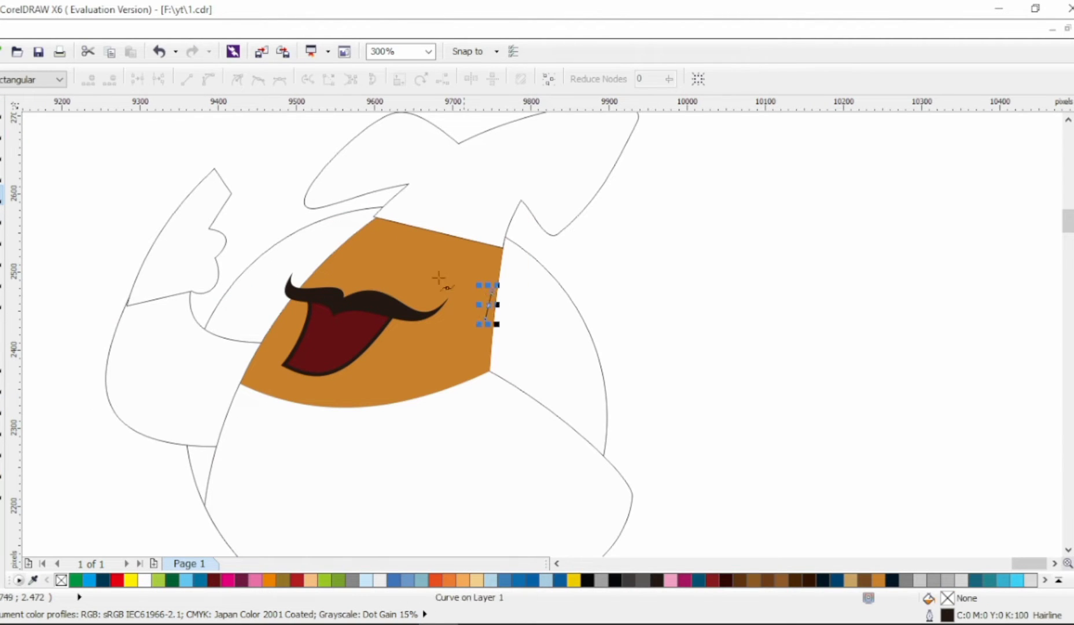
click(515, 291)
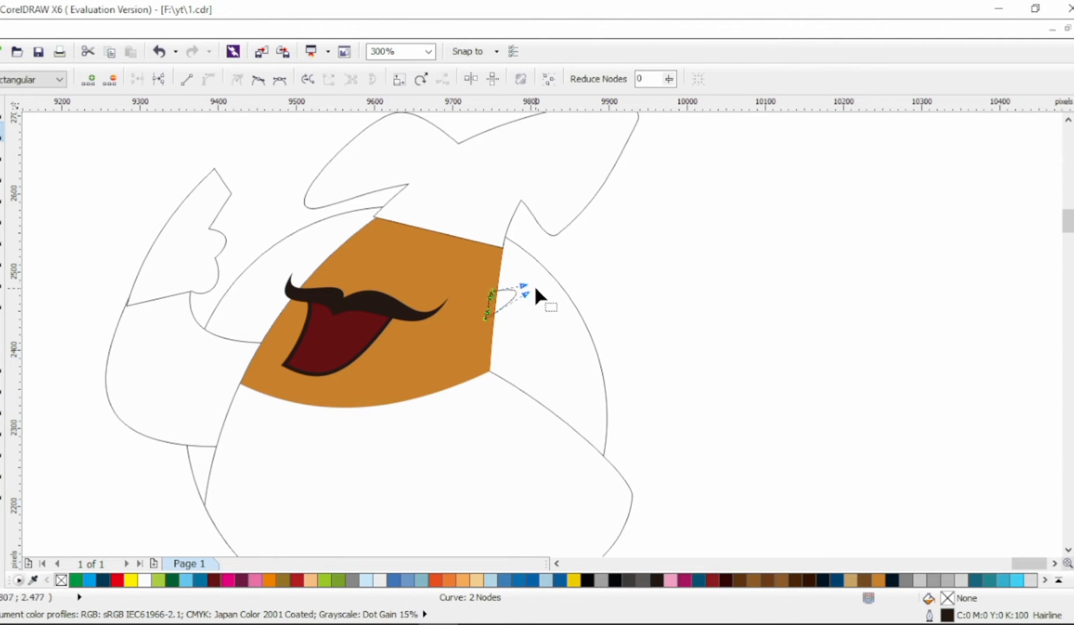
drag(526, 296, 525, 340)
Step: Weld the ear to the face shape, keeping the orange-brown fill
click(2, 111)
shift+click(405, 255)
click(485, 80)
click(731, 250)
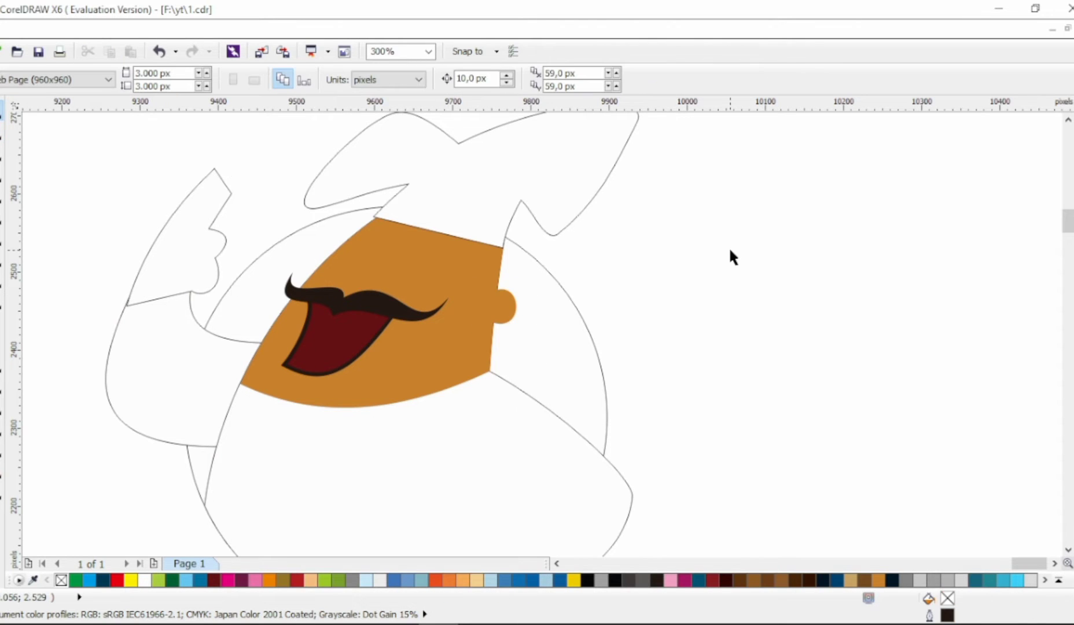
Step: Add a one-step outside contour of 10 px around the face with the ear
click(458, 253)
click(3, 427)
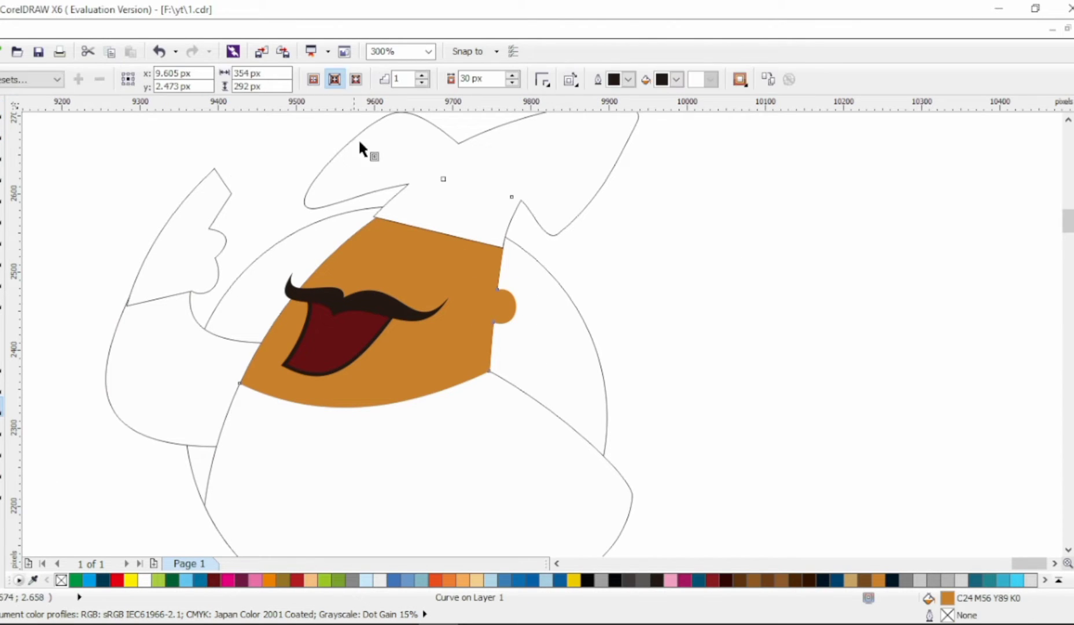
click(356, 79)
double_click(476, 78)
text(10)
key(Return)
click(2, 111)
key(Escape)
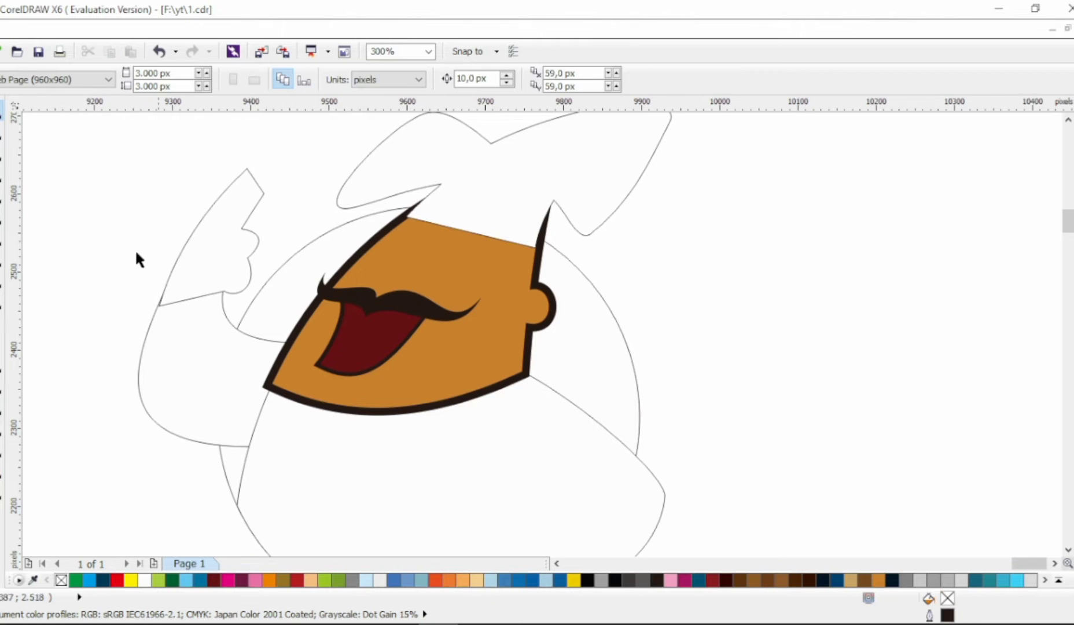
Step: Draw a closed five-node outline over the lower part of the mouth and ready it for node editing
key(F10)
scroll(331, 369, up, 4)
click(286, 299)
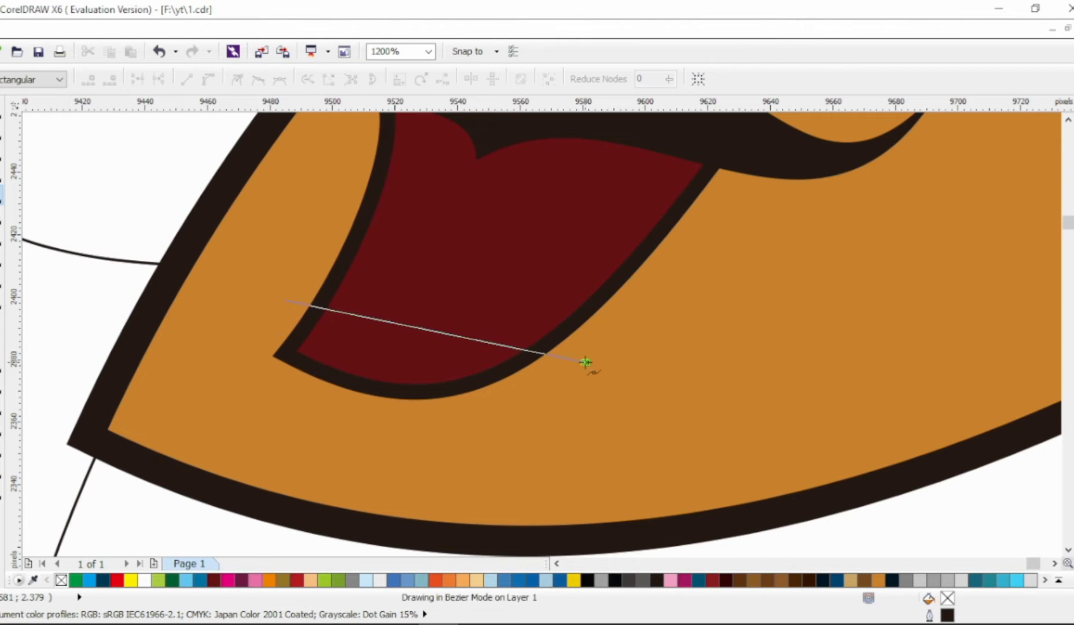
click(587, 362)
click(540, 413)
click(359, 442)
click(235, 374)
click(285, 300)
key(F10)
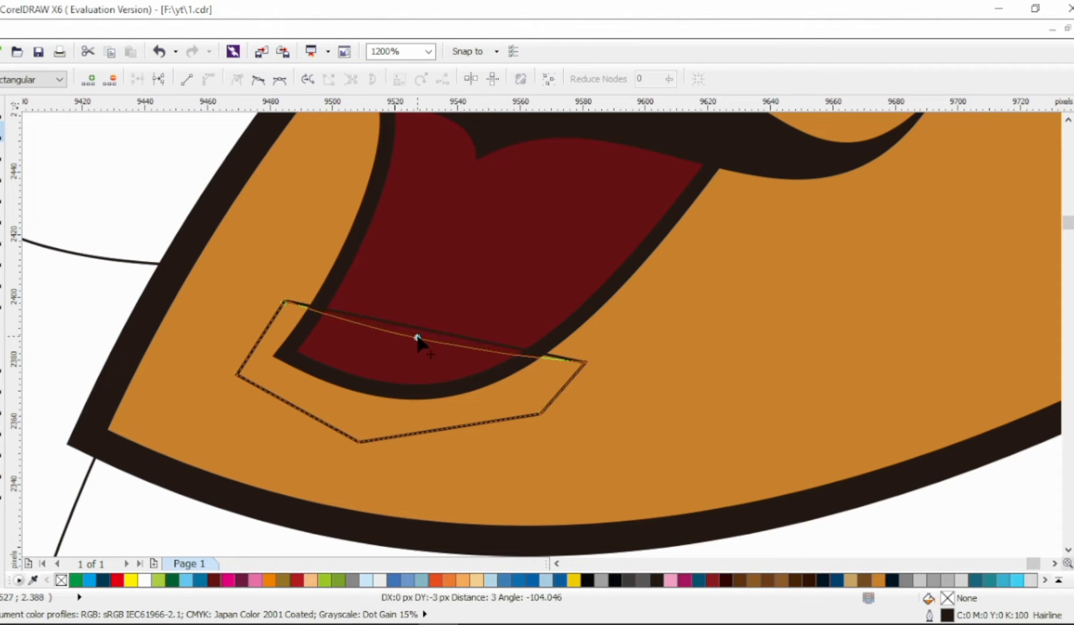
Step: Thicken the dark outside contour around the mouth by increasing its contour offset
key(space)
click(643, 265)
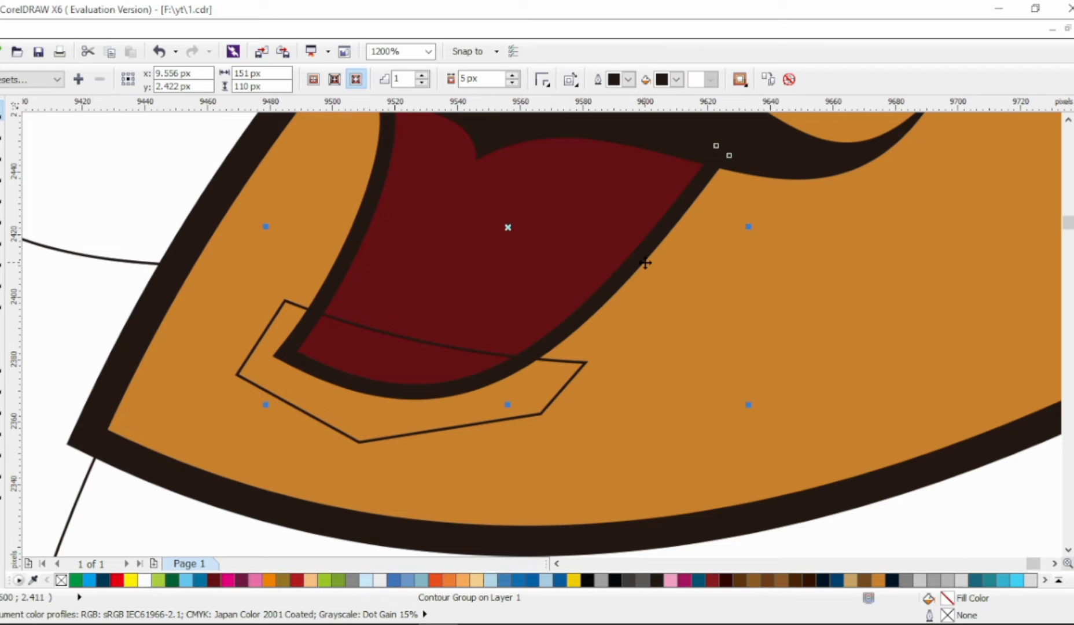
double_click(481, 78)
text(1)
scroll(573, 295, down, 2)
scroll(573, 295, up, 2)
Step: Intersect the five-node outline with the mouth and fill the resulting piece white as teeth
shift+click(570, 374)
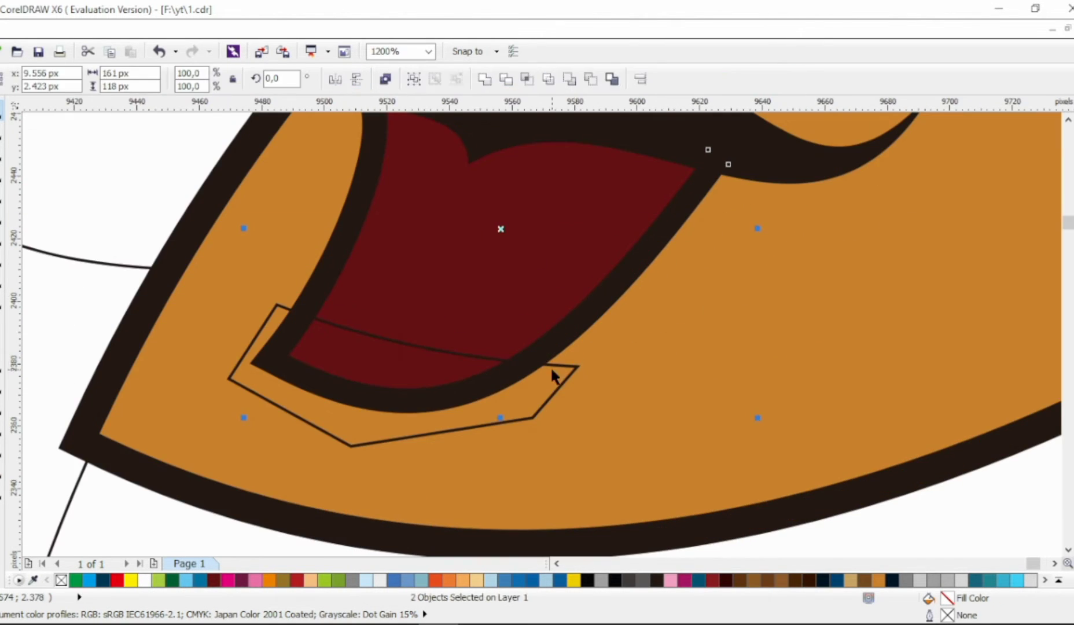
click(527, 78)
click(144, 581)
Step: Shift the five-node outline slightly up and to the right, and pull its left corner outward past the mouth
drag(547, 396, 564, 380)
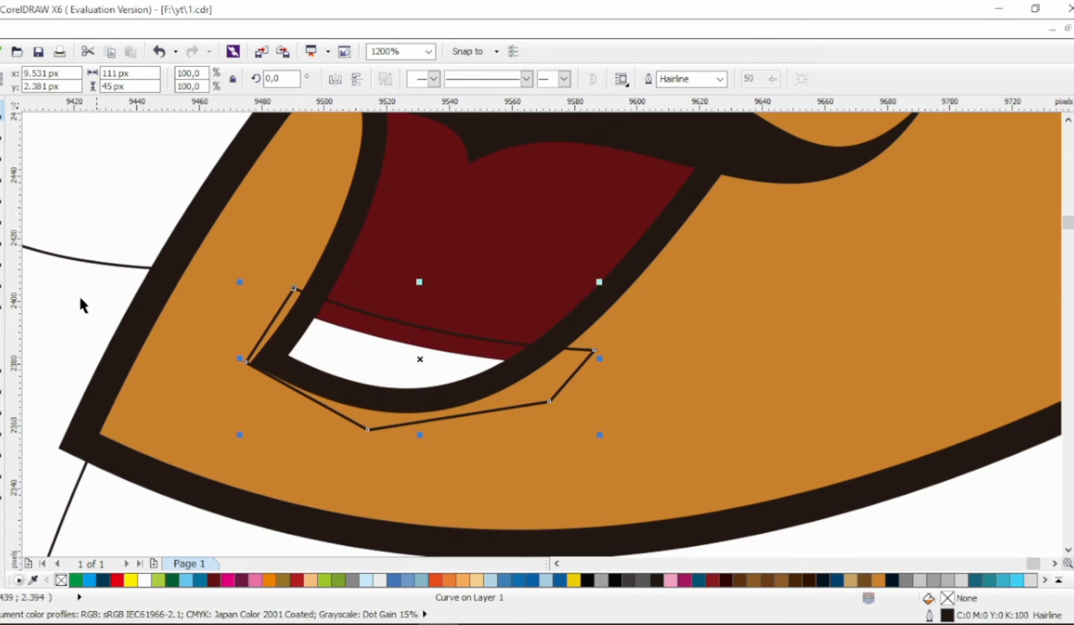
click(2, 132)
drag(243, 362, 226, 362)
Step: Intersect the outline with the dark-red mouth, fill the piece black as a band above the teeth, and delete the outline
click(2, 110)
shift+click(501, 240)
click(526, 79)
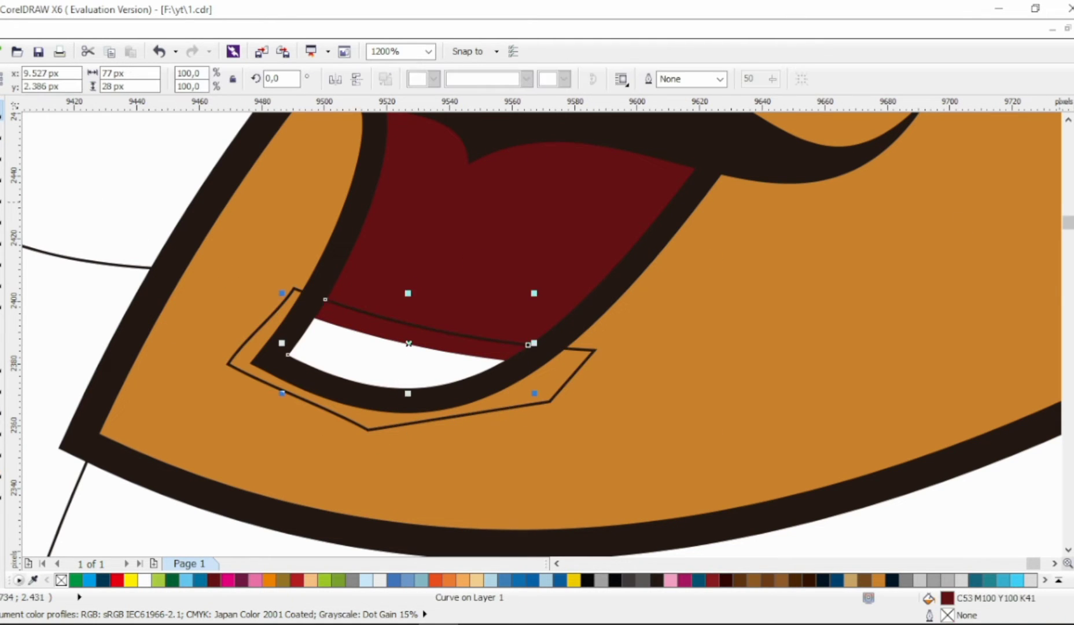
click(656, 581)
click(560, 373)
key(Delete)
scroll(560, 373, down, 3)
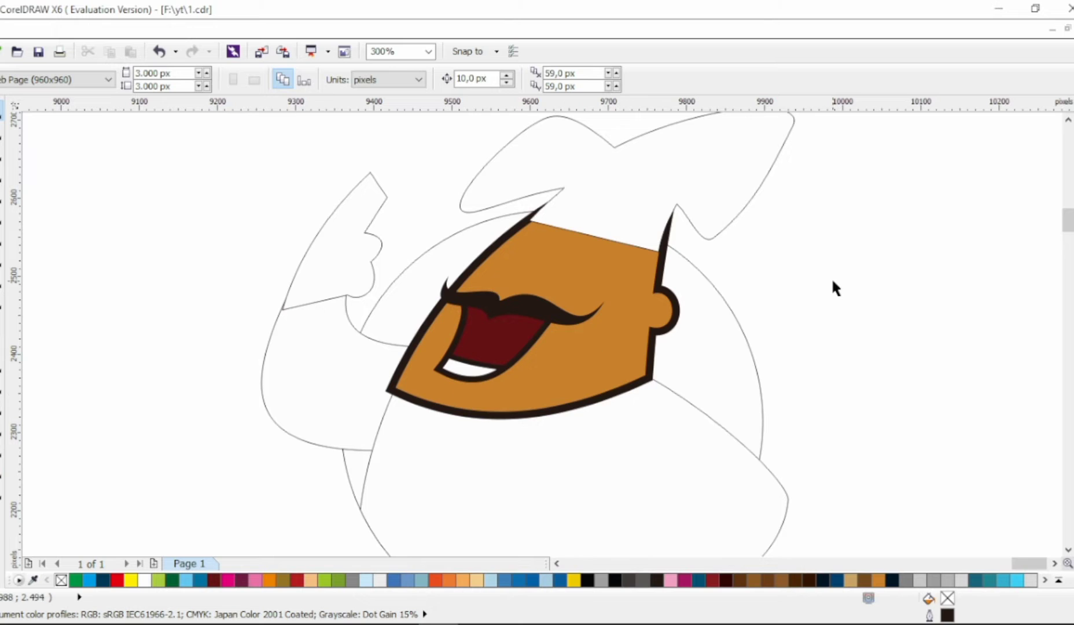
Step: Draw a two-node closed curve above the moustache's right half and bend it into an arched closed eye
scroll(579, 263, up, 1)
drag(765, 289, 388, 421)
key(Escape)
scroll(443, 258, up, 2)
key(F10)
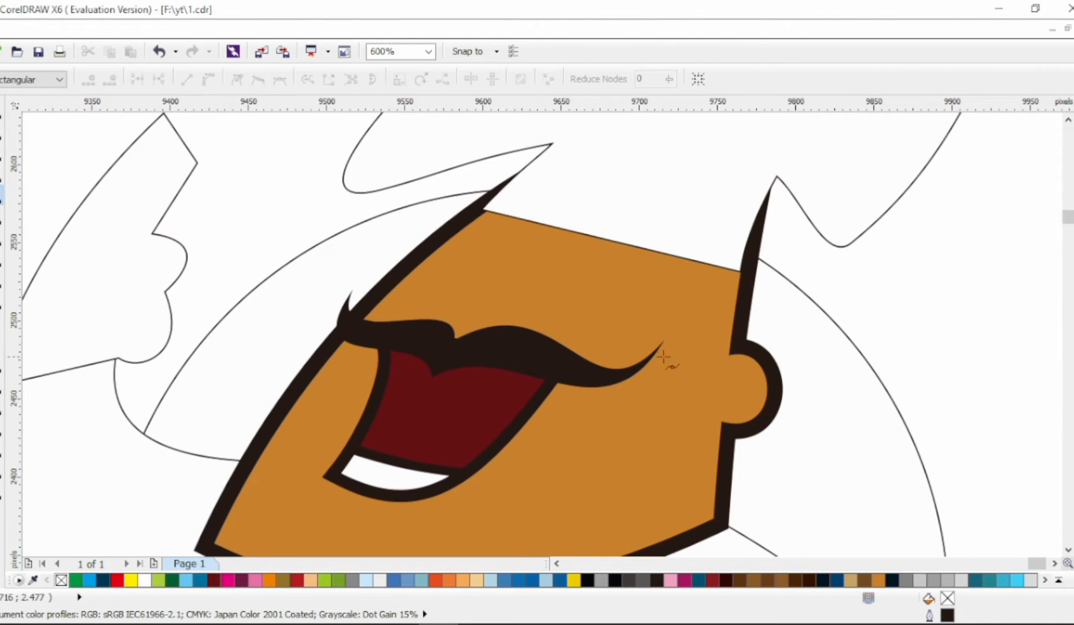
click(605, 298)
click(519, 306)
key(F10)
key(ctrl+a)
click(208, 79)
mouse_move(563, 300)
mouse_down()
mouse_move(587, 274)
mouse_move(580, 289)
mouse_move(623, 276)
mouse_up()
drag(592, 280, 598, 293)
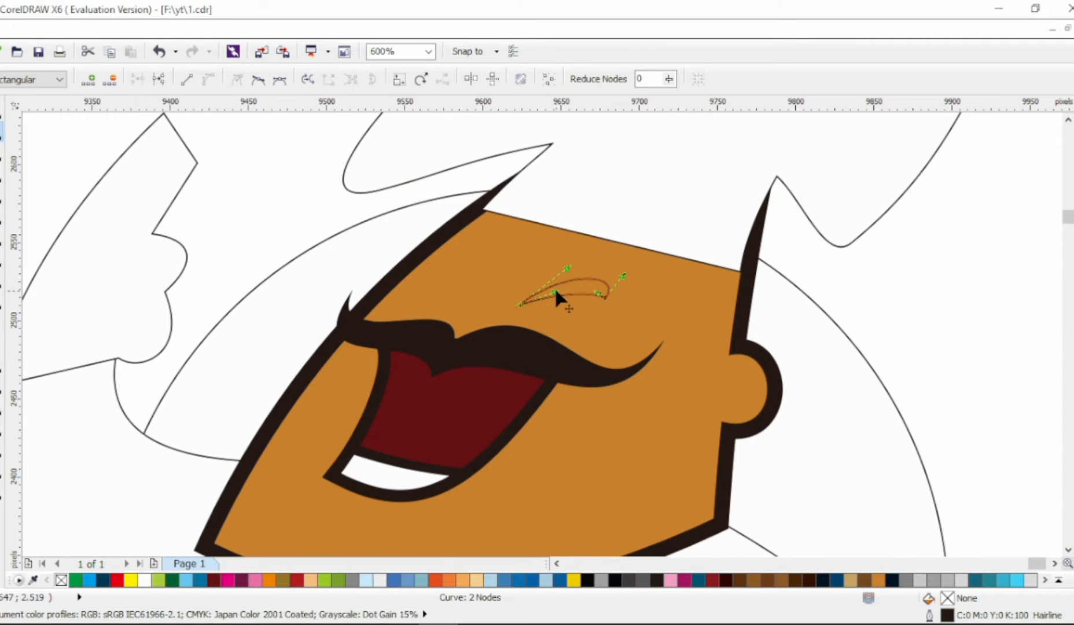
Step: Draw a two-node closed curve near the face's left edge and bend it into a second, smaller closed eye
click(1, 196)
click(456, 294)
click(433, 265)
double_click(1, 131)
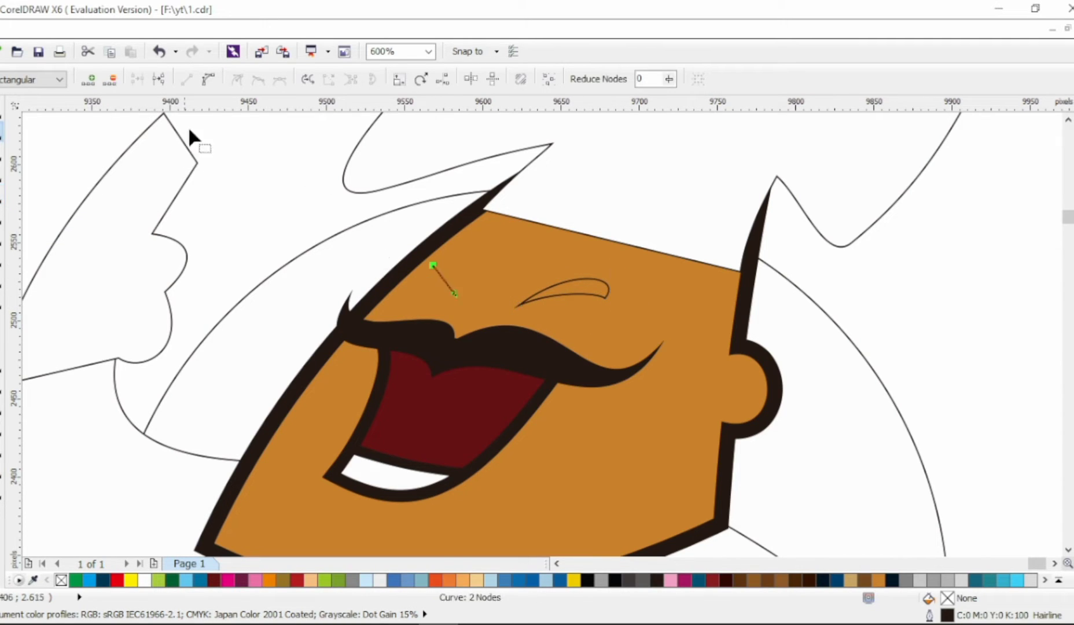
drag(441, 276, 447, 261)
drag(444, 281, 467, 272)
click(456, 294)
scroll(449, 261, up, 2)
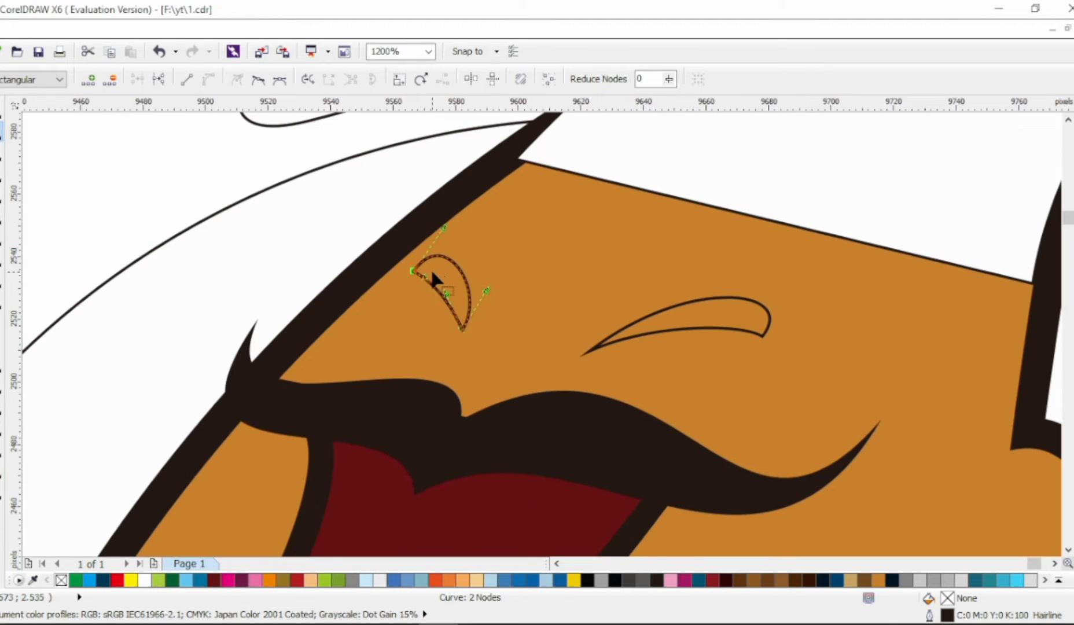
Step: Refine both eye curves by adjusting the right eye's handles and shifting the inner corner nodes of both eyes
click(618, 342)
drag(692, 275, 655, 283)
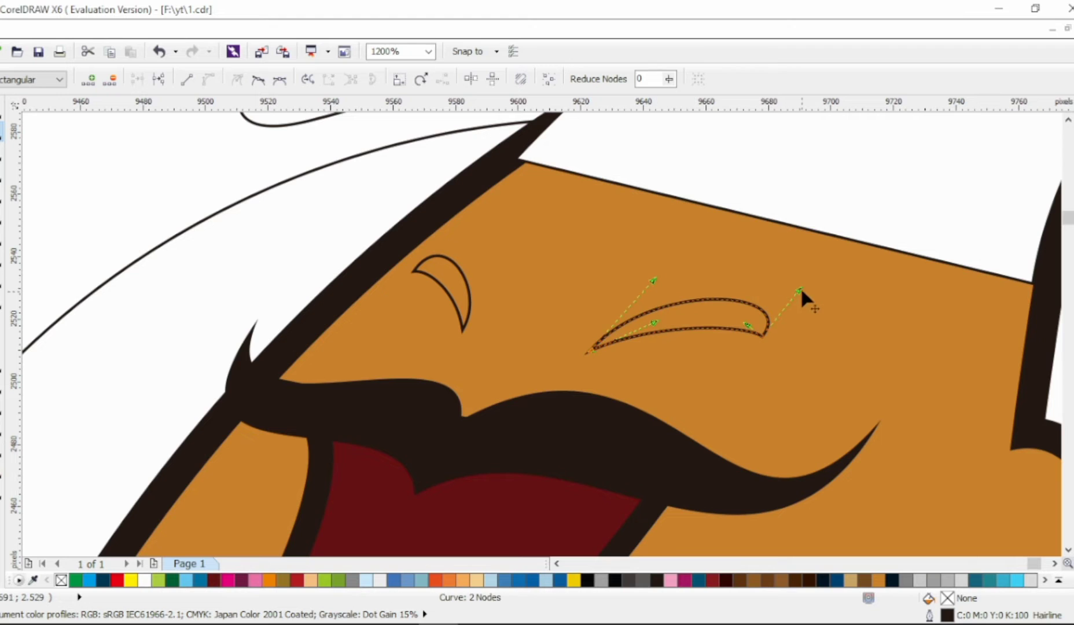
drag(800, 289, 818, 275)
drag(748, 326, 753, 322)
click(462, 329)
drag(463, 328, 470, 328)
click(618, 343)
drag(588, 351, 579, 346)
Step: Fill both eye shapes with black and remove their outlines
click(1, 110)
shift+click(431, 274)
click(1073, 174)
right_click(1073, 159)
scroll(537, 228, down, 2)
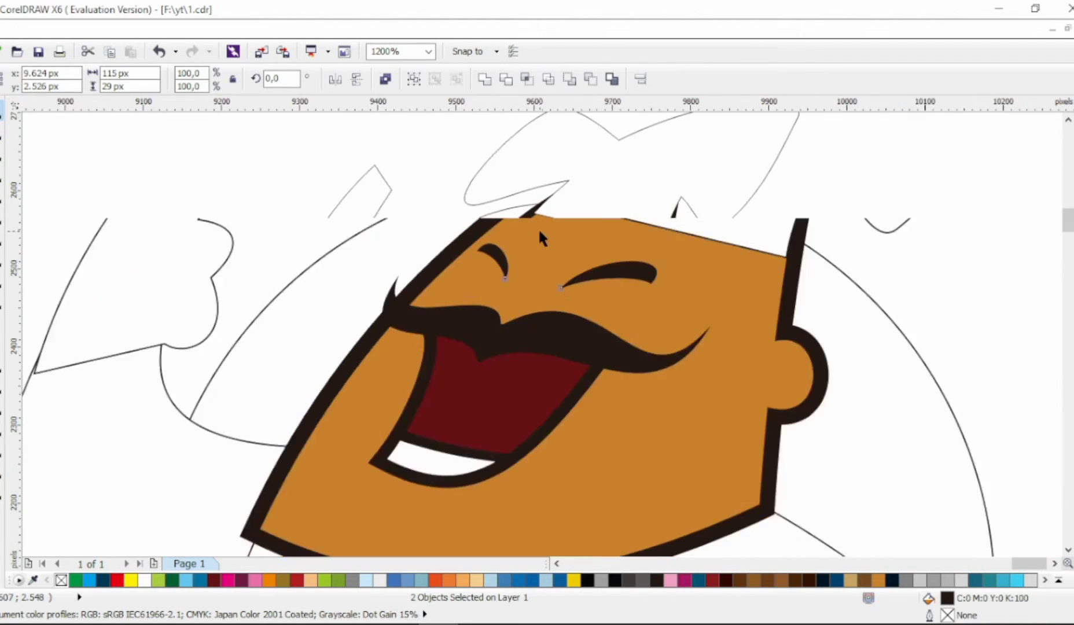
click(641, 377)
Step: Draw a two-node closed curve beneath the mouth and bend it downward into a thin chin crease
scroll(443, 371, up, 1)
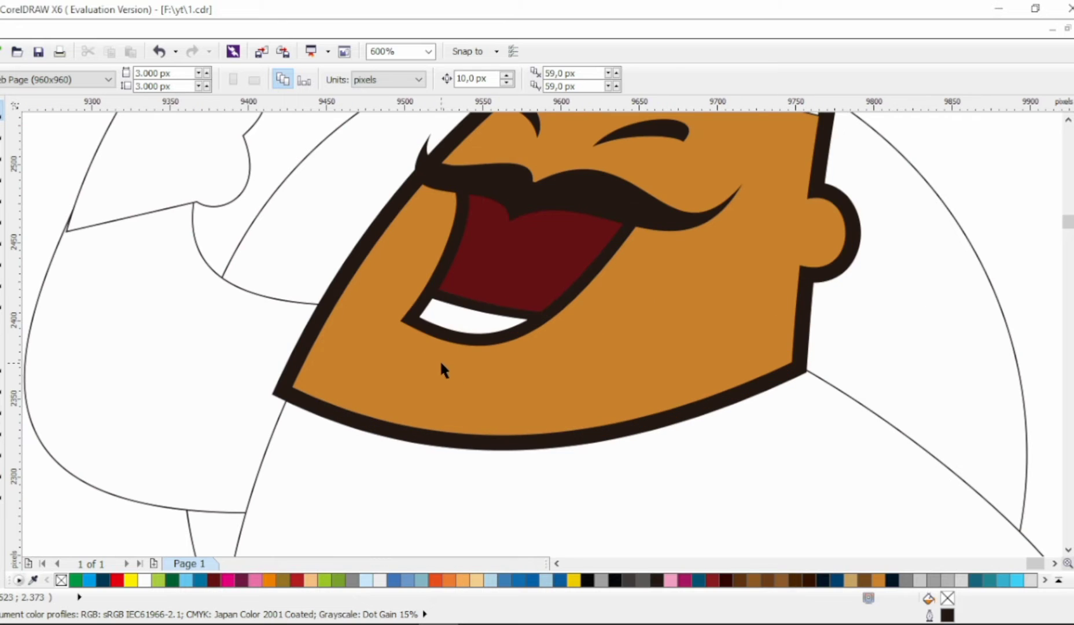
key(F5)
click(399, 344)
click(518, 361)
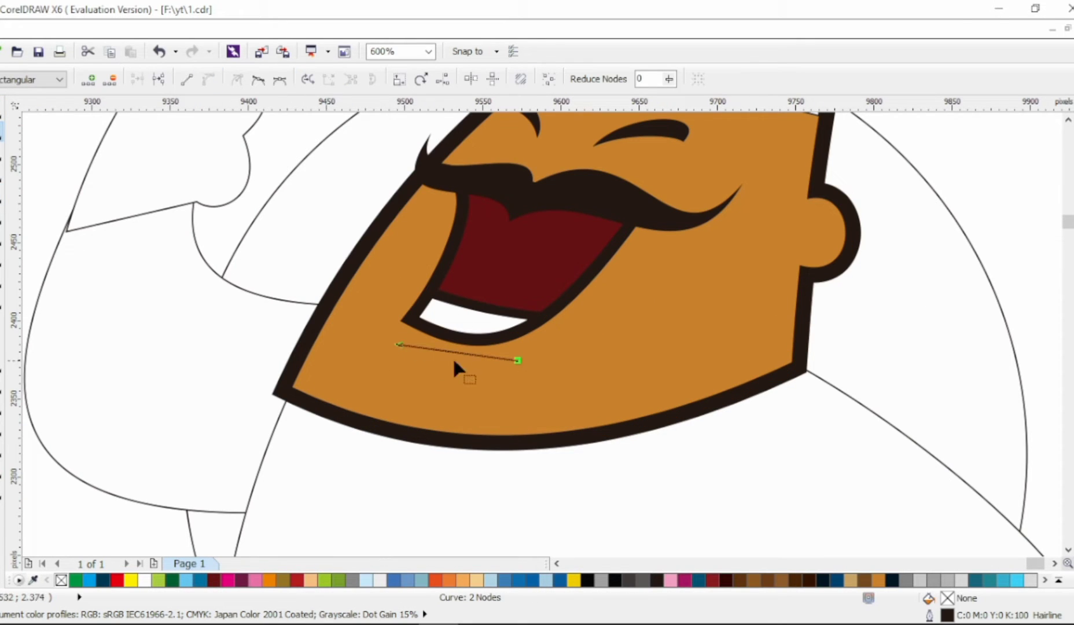
drag(454, 363, 361, 376)
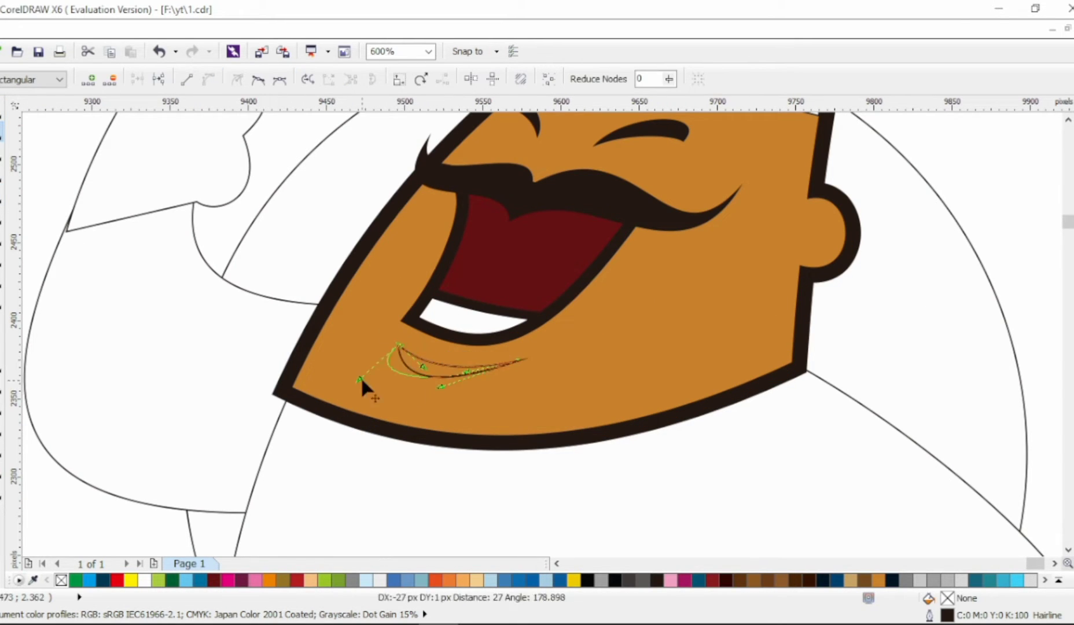
drag(468, 375, 469, 377)
Step: Fill the chin crease with black and no outline, and adjust its left end and right curvature
click(1073, 152)
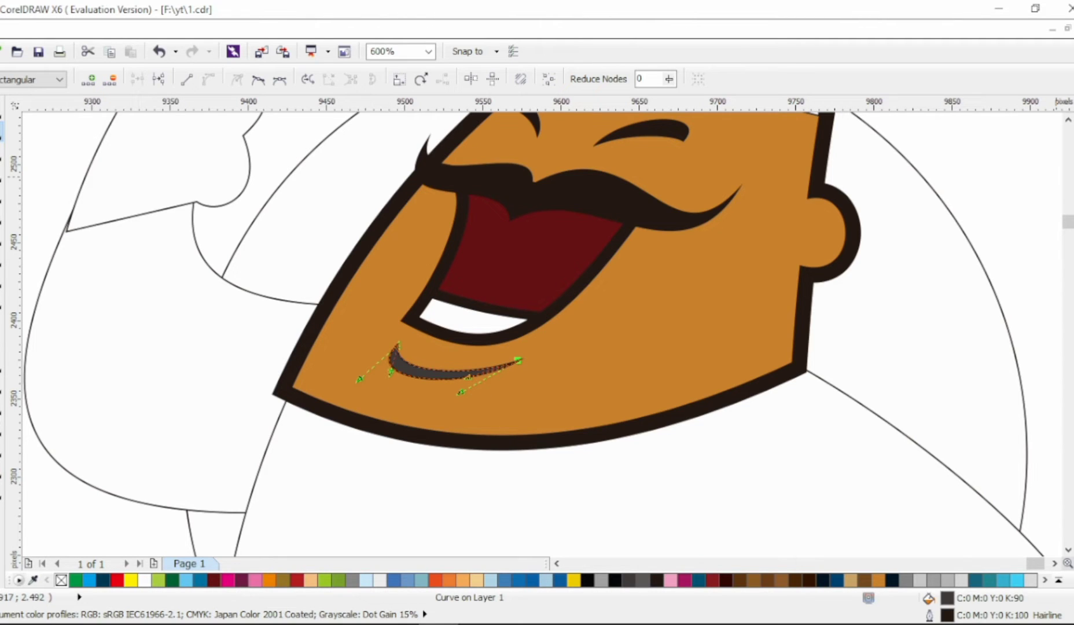
right_click(1073, 138)
drag(396, 347, 387, 371)
drag(461, 394, 494, 382)
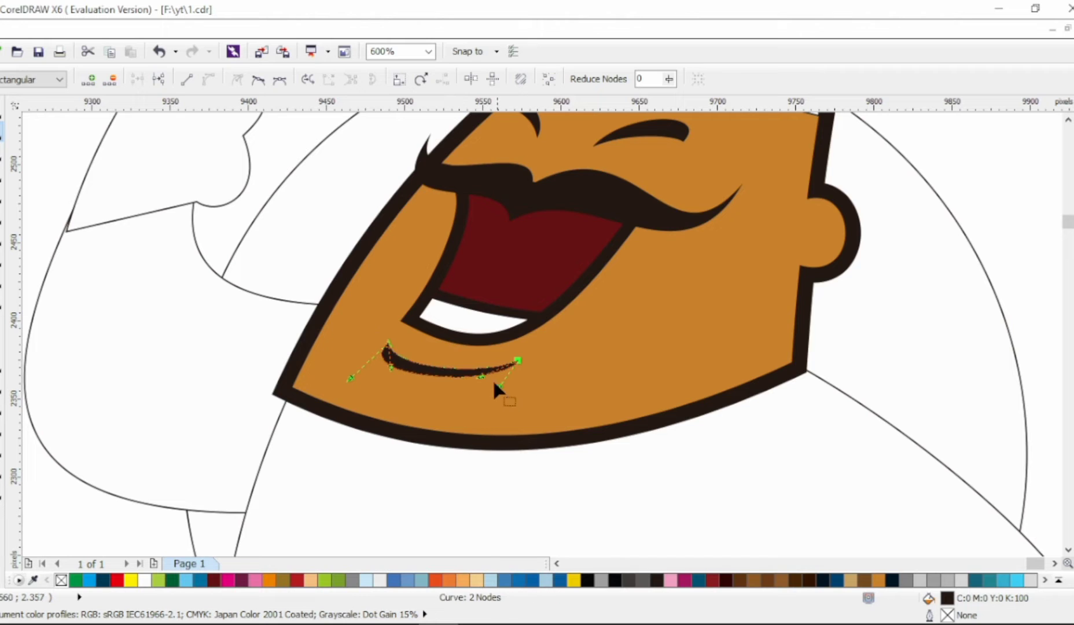
key(space)
Step: Break apart the contour group around the face
scroll(484, 245, down, 1)
click(703, 156)
scroll(704, 156, up, 1)
click(611, 230)
key(ctrl+k)
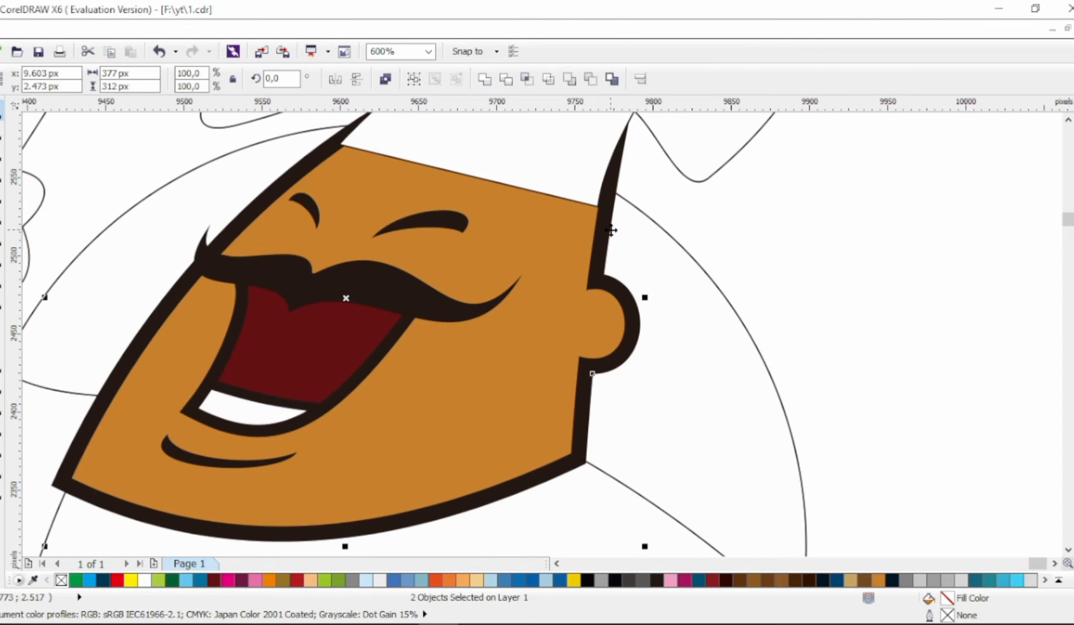
click(646, 249)
Step: Draw a closed four-node outline over the face's upper-right edge down to the ear and curve its left side as a sideburn
key(F10)
click(553, 245)
key(F5)
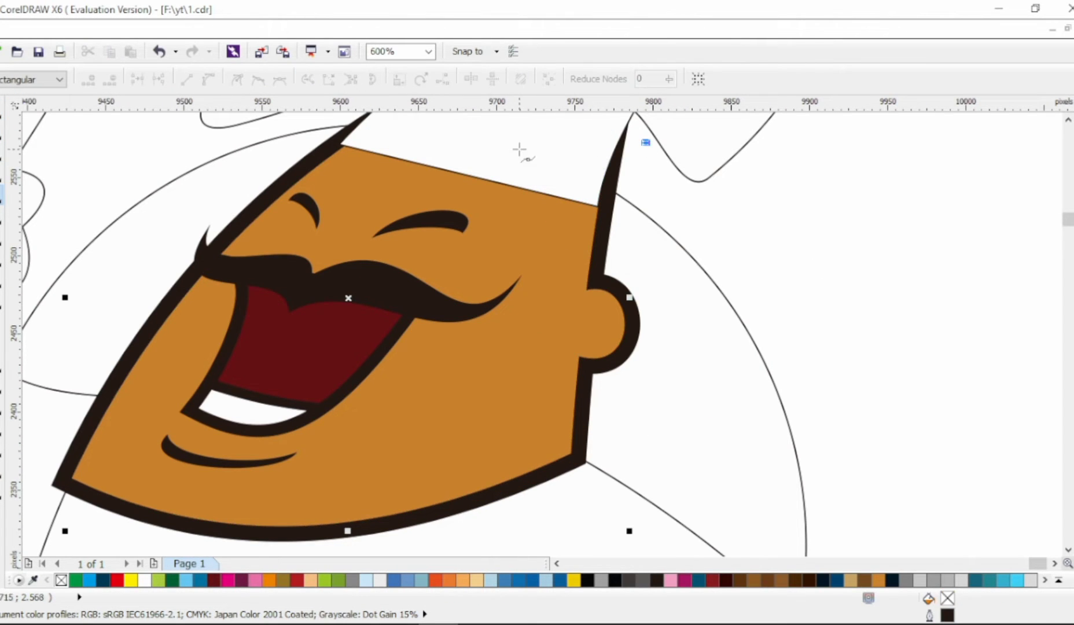
click(535, 159)
click(646, 142)
click(565, 300)
click(590, 288)
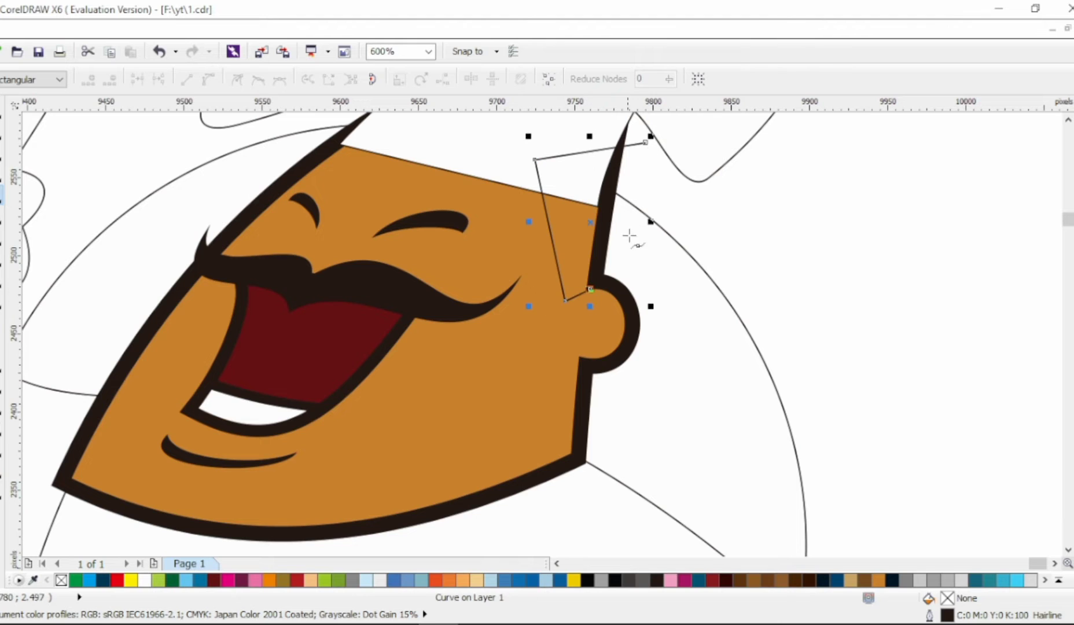
click(647, 143)
key(F10)
drag(545, 206, 509, 222)
drag(603, 244, 583, 223)
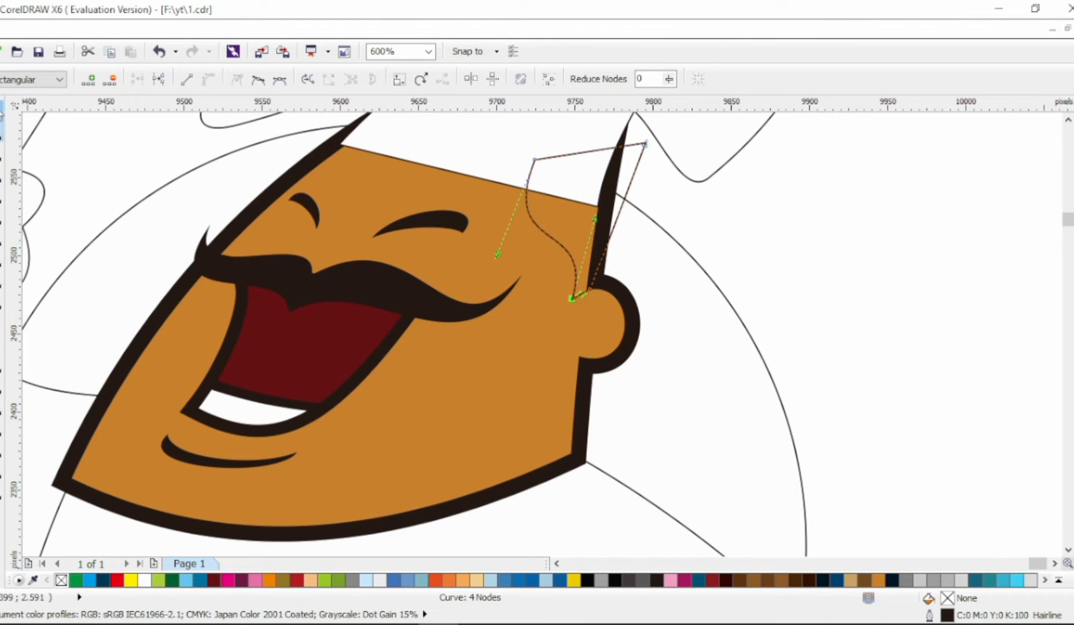
Step: Trim the face fill with the sideburn outline and delete the outline
key(space)
shift+click(570, 226)
click(506, 79)
click(636, 166)
key(Delete)
scroll(640, 190, down, 1)
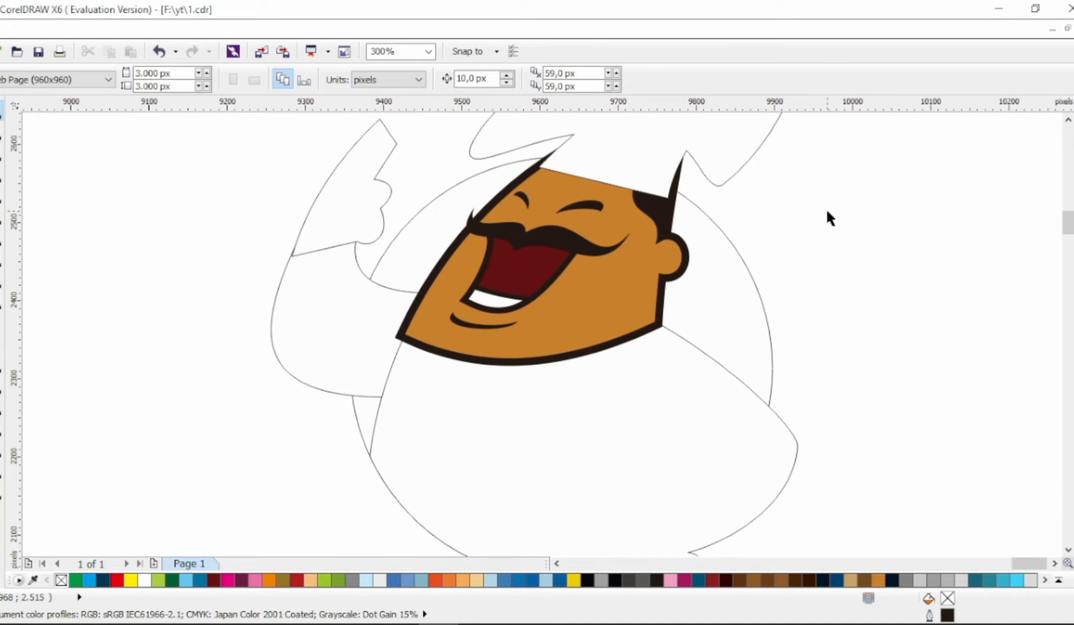
Step: Extend the dark edge into the face as a small pointed notch beneath the ear
scroll(650, 273, up, 2)
click(619, 293)
drag(621, 294, 739, 299)
key(Escape)
scroll(740, 299, down, 1)
key(Escape)
scroll(768, 197, up, 1)
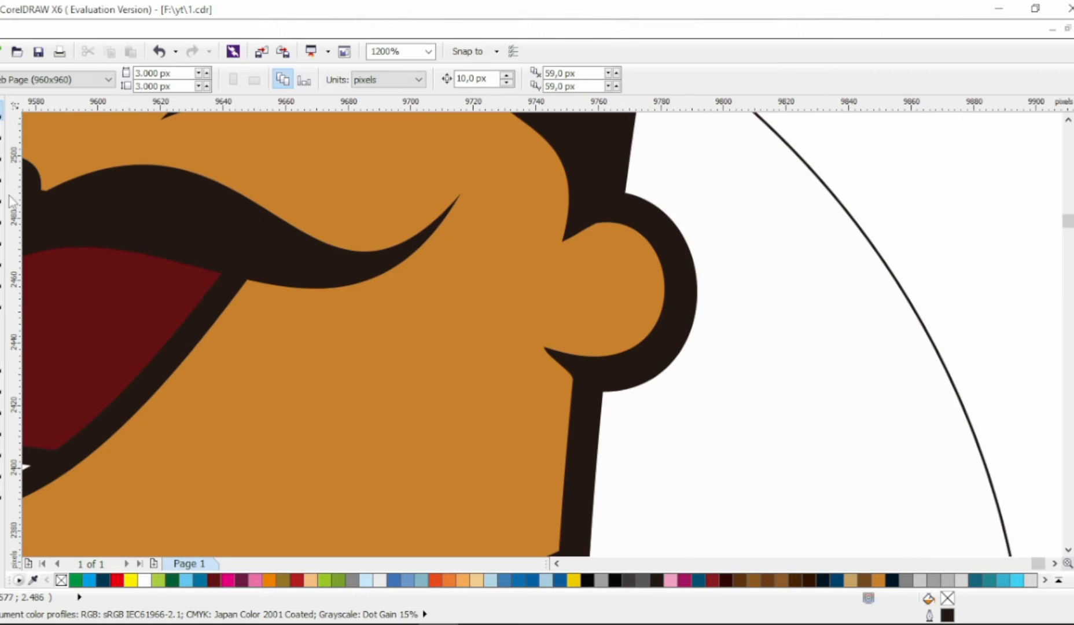
Step: Draw a two-node crescent about 20 px wide inside the ear, filled black with no outline
key(F5)
click(631, 264)
click(587, 315)
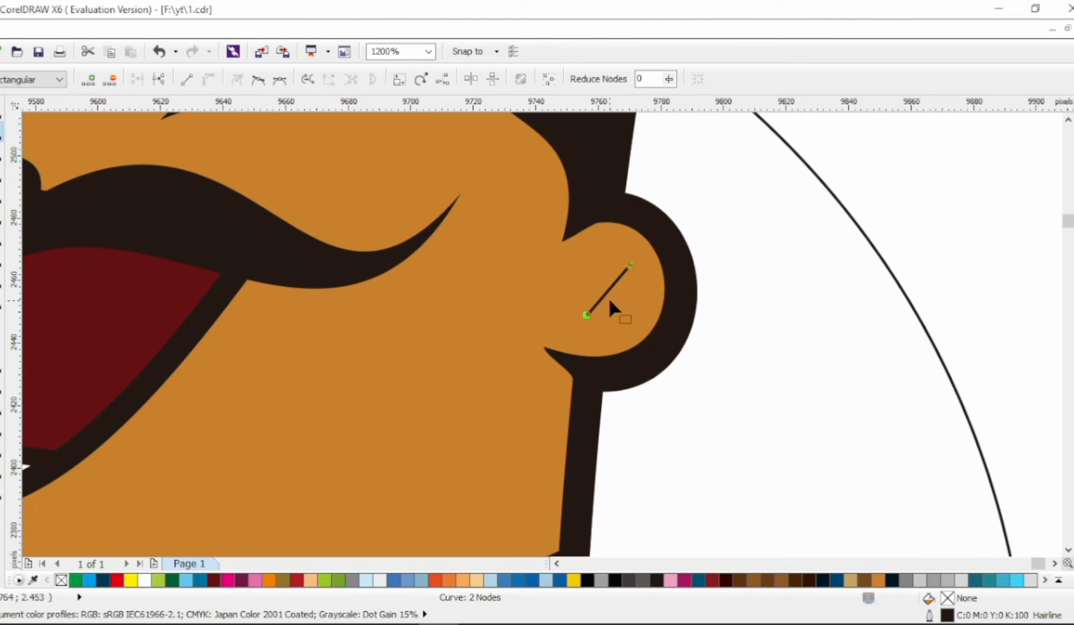
drag(609, 303, 544, 318)
drag(562, 269, 565, 272)
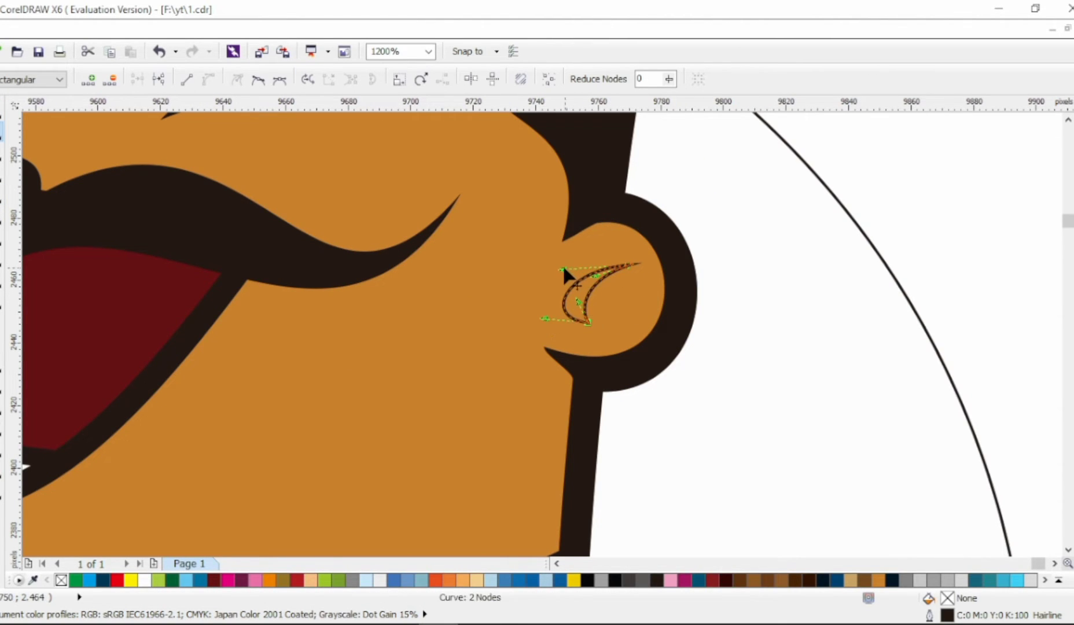
key(space)
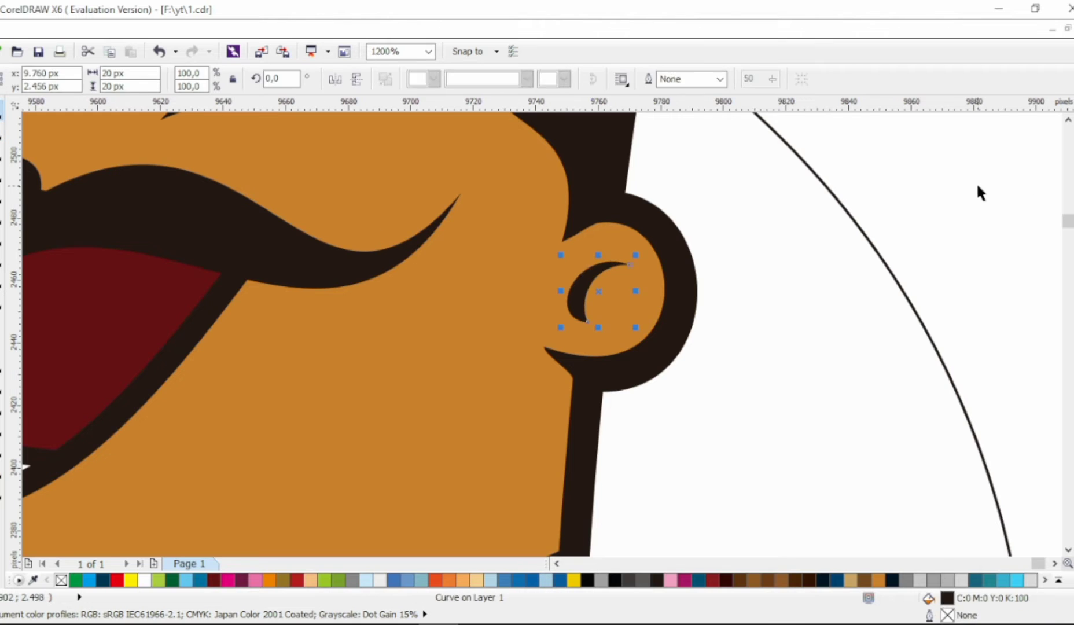
Step: Add a one-step outside contour around the white body shape, matching the thickness of the face's contour
scroll(861, 209, down, 2)
click(681, 439)
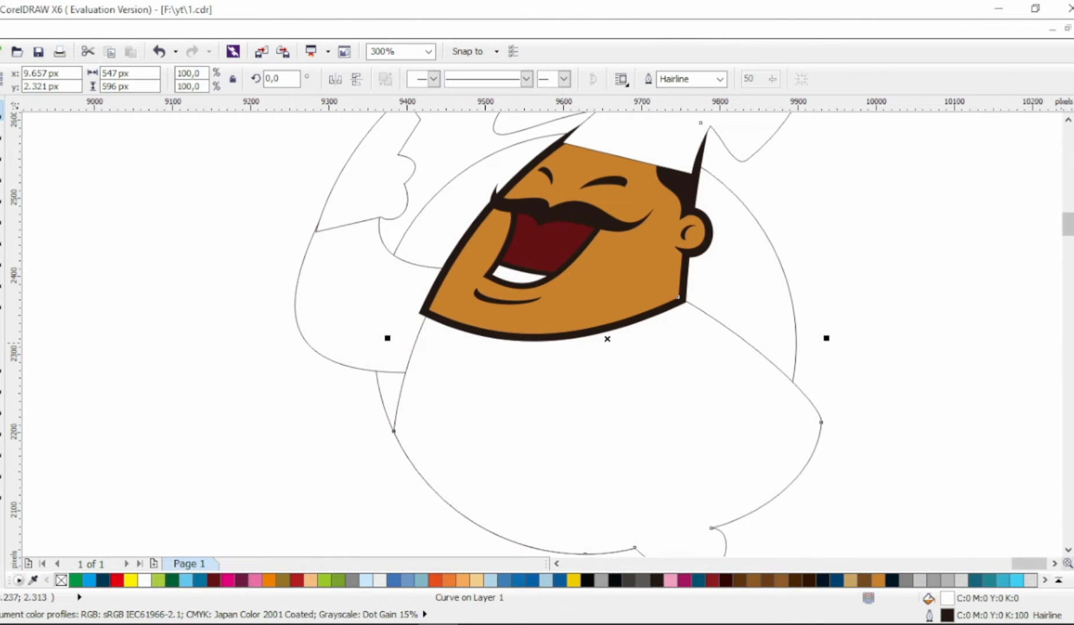
click(32, 408)
click(356, 80)
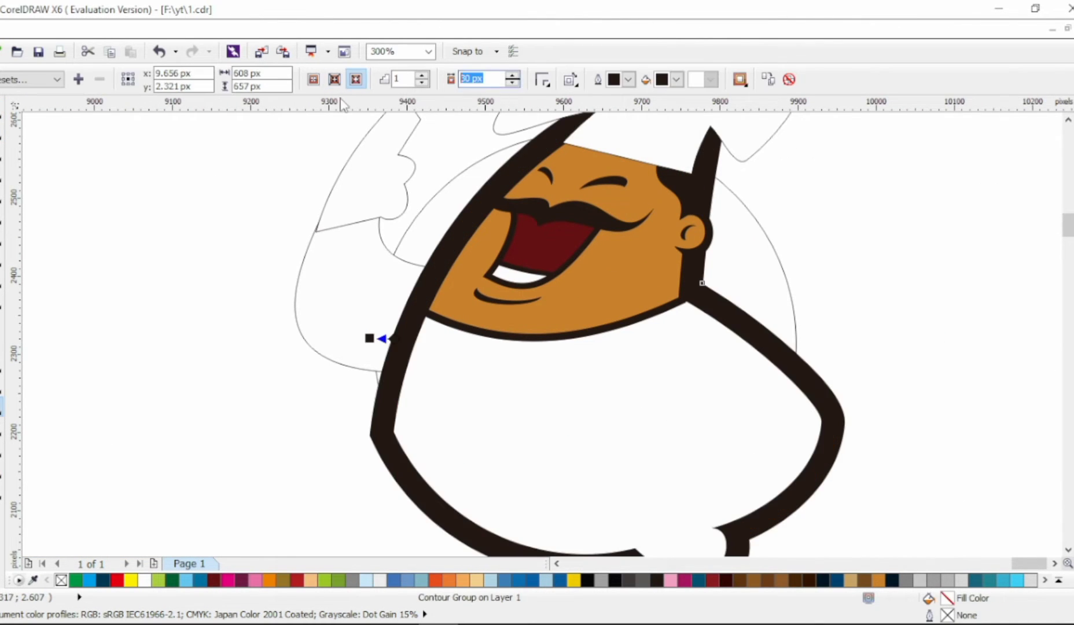
key(space)
click(855, 285)
Step: Draw a four-node scarf-knot outline under the chin's left part and bend its sides into curves
scroll(494, 342, down, 1)
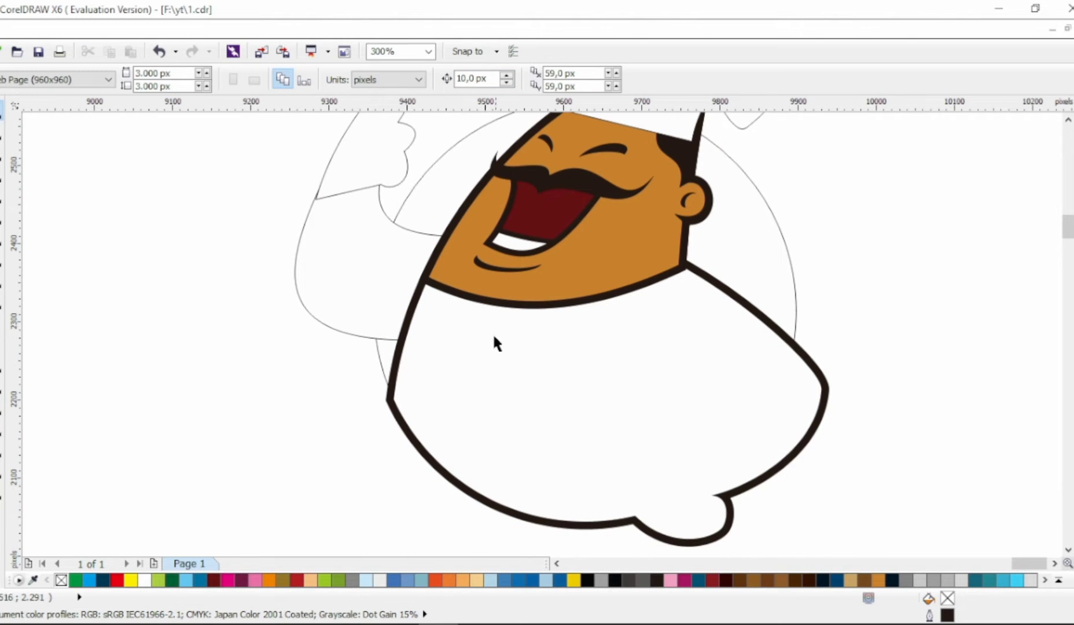
key(F10)
click(456, 294)
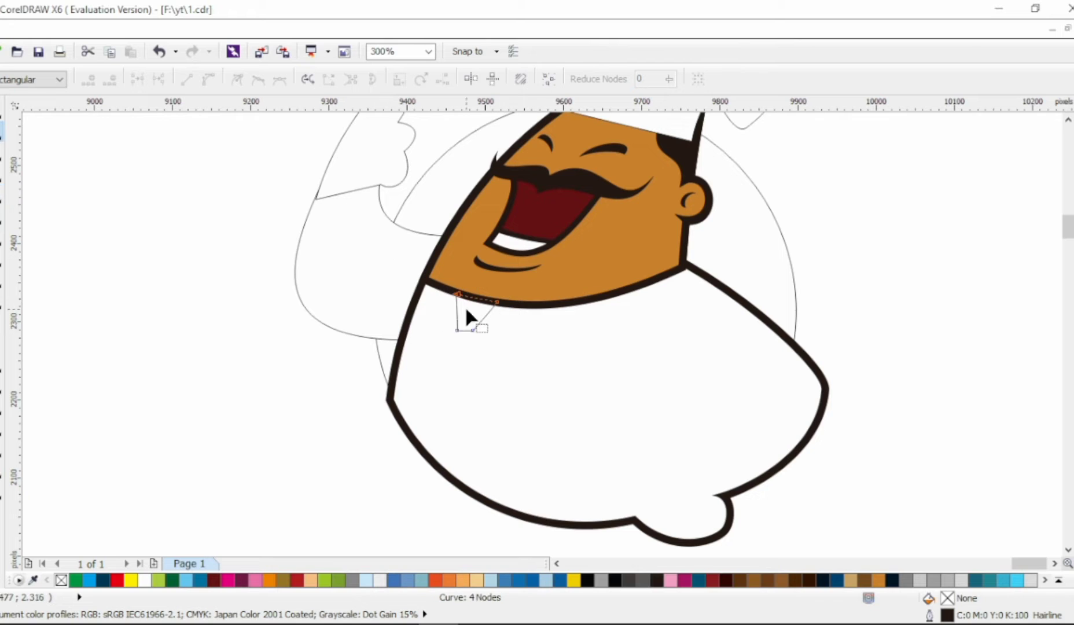
click(469, 328)
scroll(478, 314, up, 2)
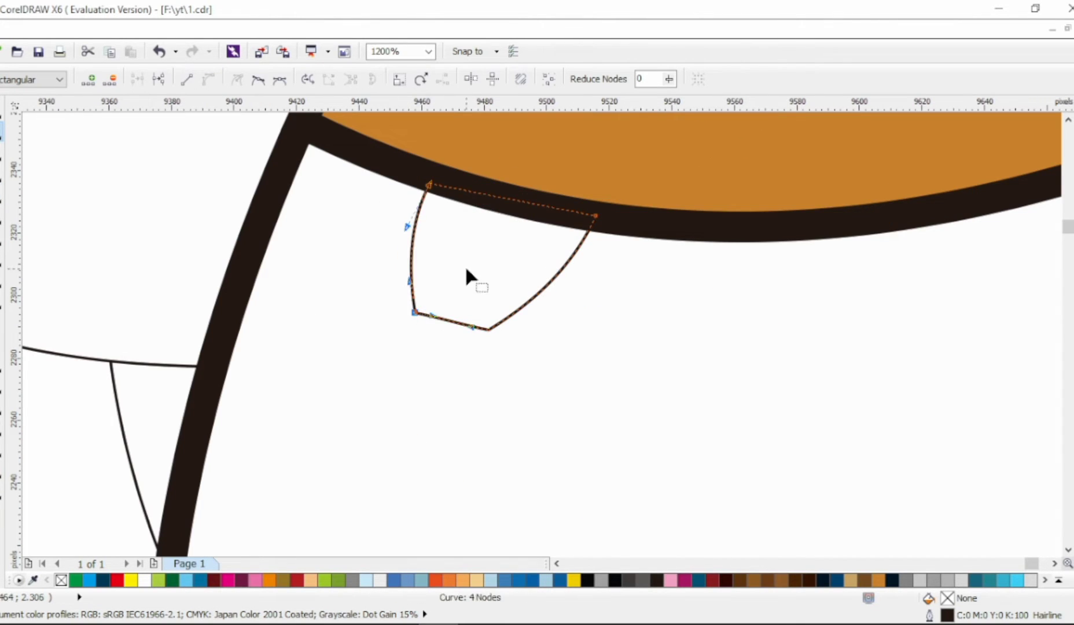
Step: Fill the scarf-knot shape under the chin with red and remove its outline
click(1, 109)
click(117, 580)
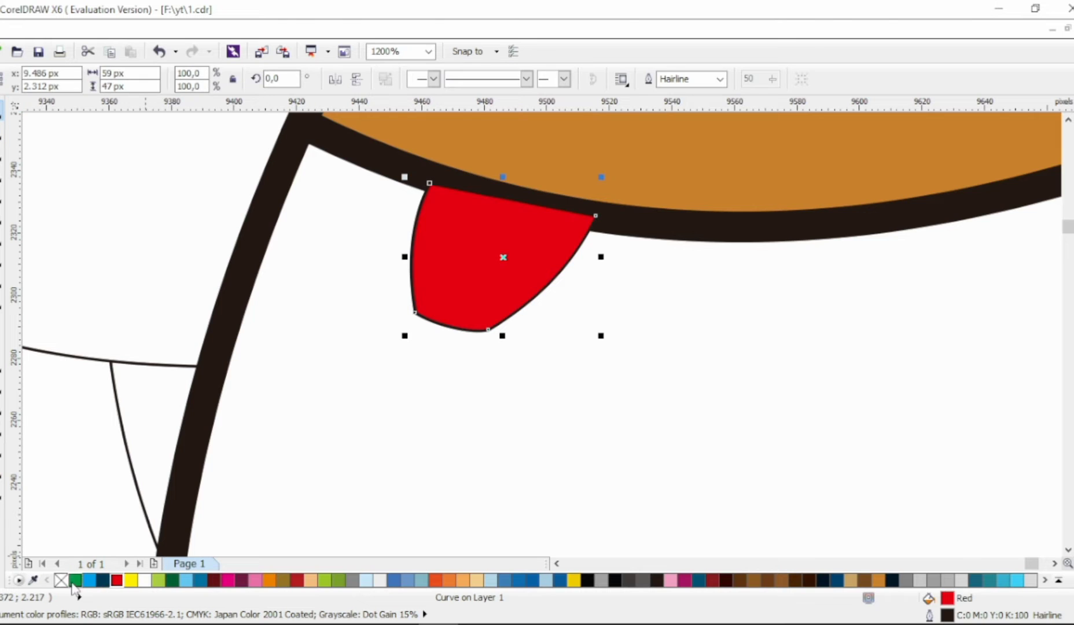
right_click(60, 580)
Step: Add a one-step outside contour of 10 px around the red shape under the chin
click(2, 407)
click(356, 79)
double_click(489, 78)
text(10)
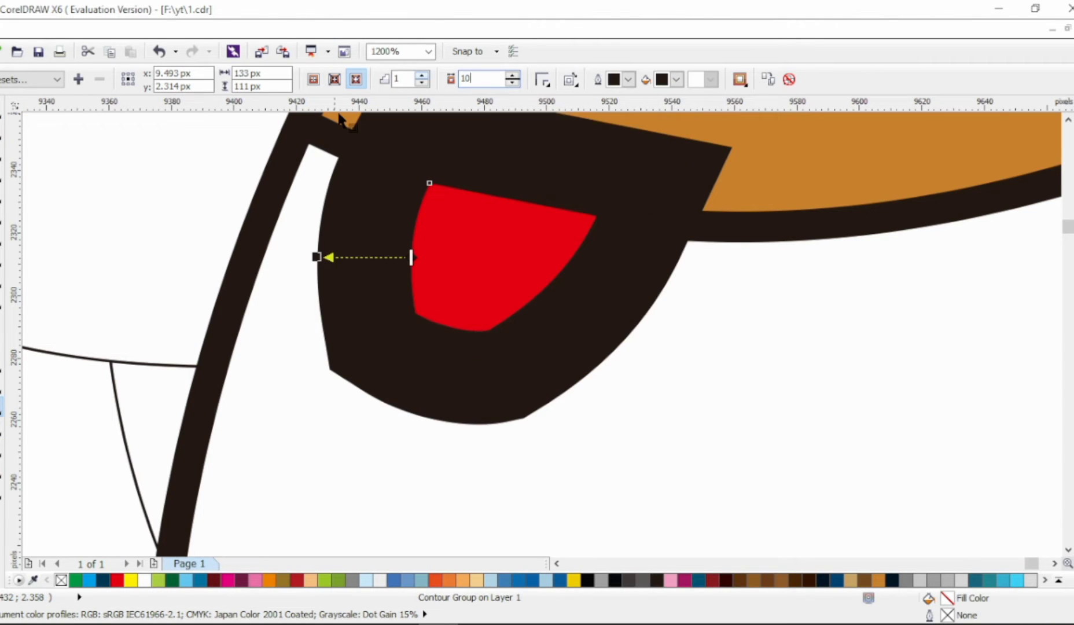
key(Return)
scroll(543, 231, down, 2)
key(Escape)
Step: Draw a closed four-node outline for a scarf tail hanging from the lower right of the red knot
scroll(583, 135, down, 2)
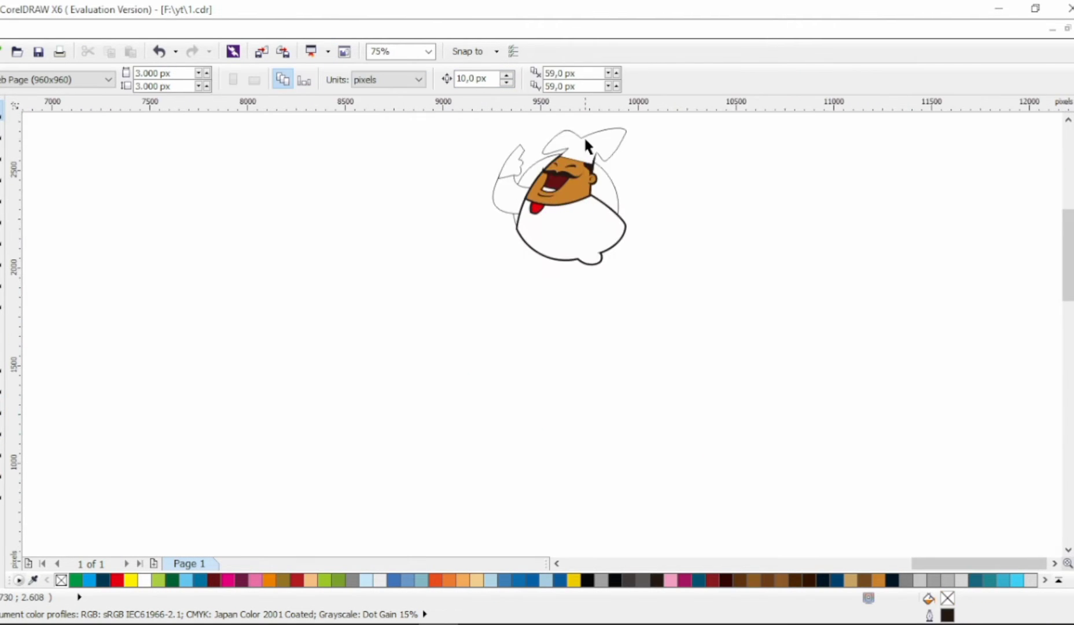
scroll(483, 254, up, 2)
click(1, 196)
click(459, 303)
click(502, 327)
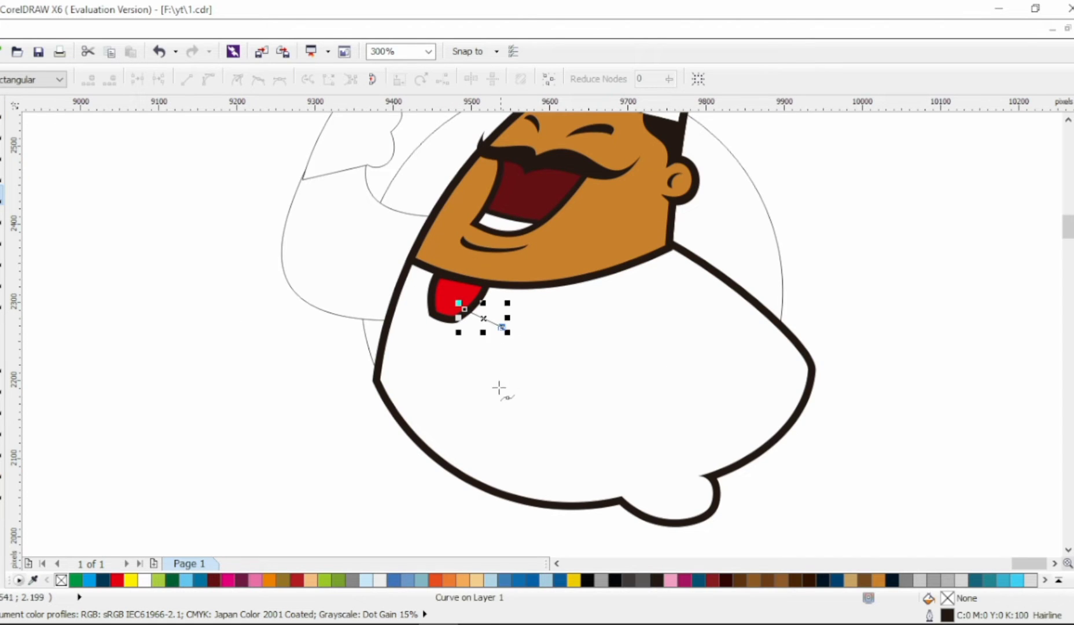
click(447, 315)
Step: Straighten the sides of the red knot so that it tapers toward its lower end
scroll(460, 292, up, 2)
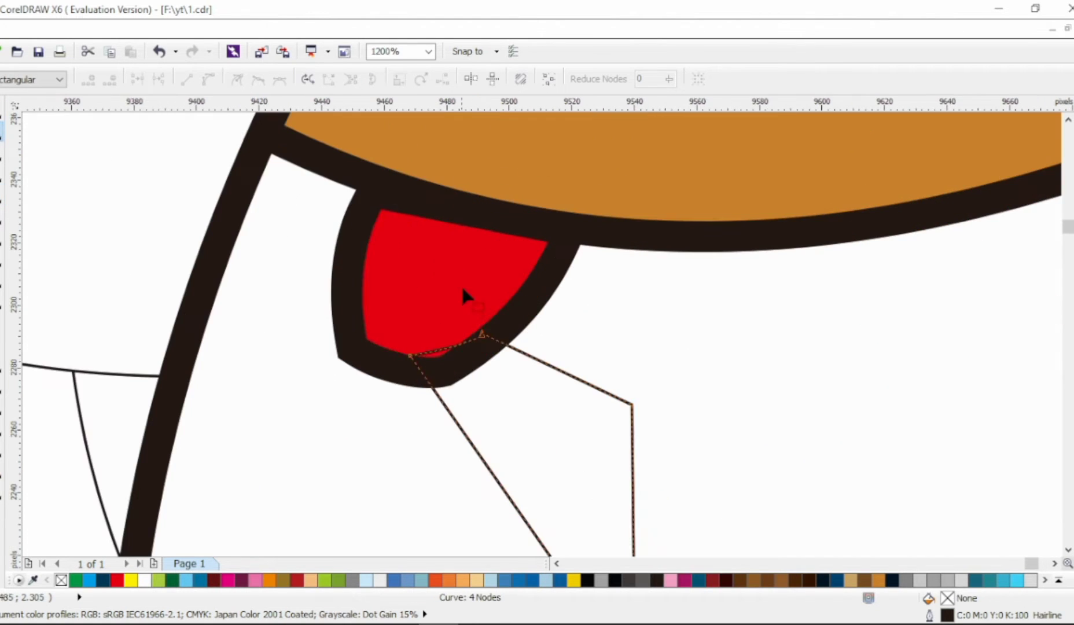
click(462, 293)
drag(363, 282, 371, 257)
click(366, 338)
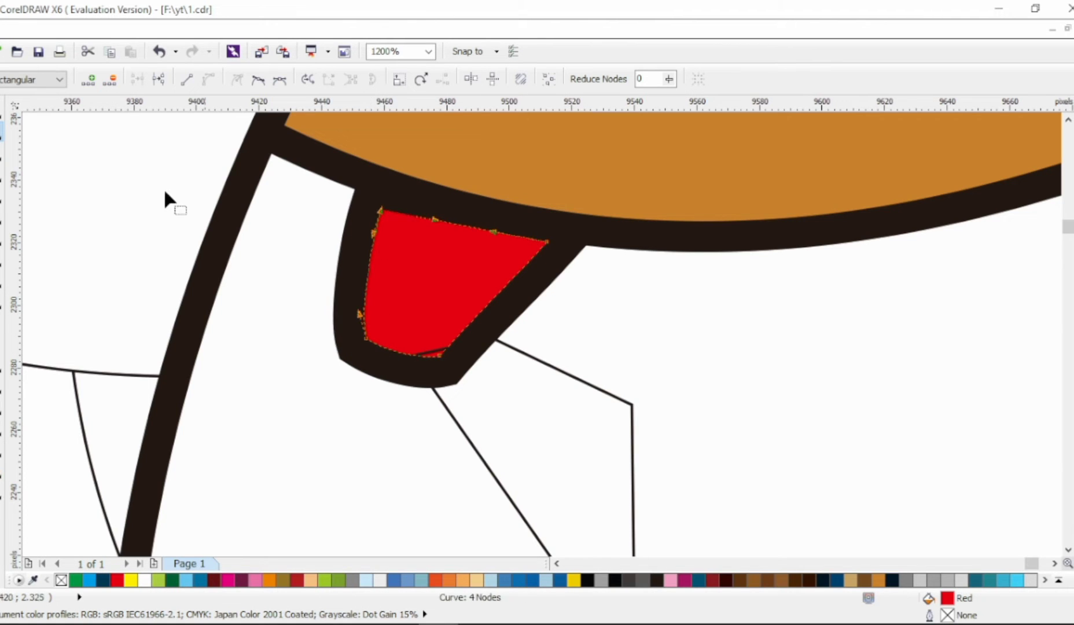
Step: Convert the tail outline's segments to curves, smooth its right corner and start bowing its long left side
click(2, 116)
double_click(535, 401)
key(ctrl+a)
click(206, 80)
scroll(607, 393, down, 1)
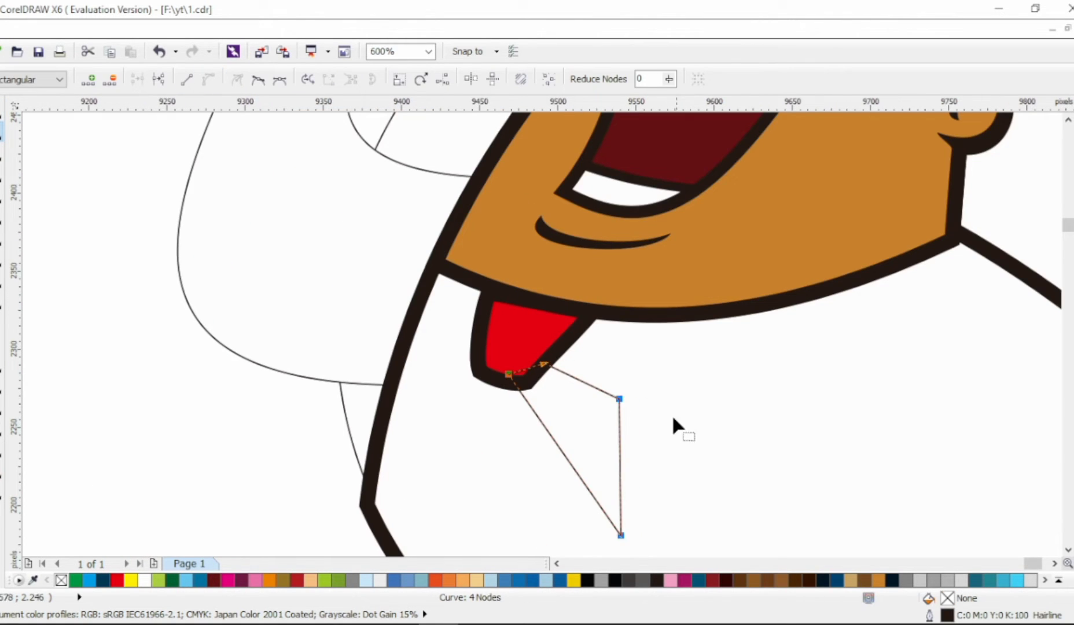
click(258, 79)
drag(628, 402, 587, 363)
mouse_move(546, 427)
mouse_down()
mouse_move(575, 403)
mouse_move(542, 443)
mouse_up()
Step: Bend the tail's lower end into an S-shaped point, adding a node on its left side, about 77 × 111 px overall
scroll(575, 411, down, 3)
click(622, 487)
drag(619, 444, 572, 456)
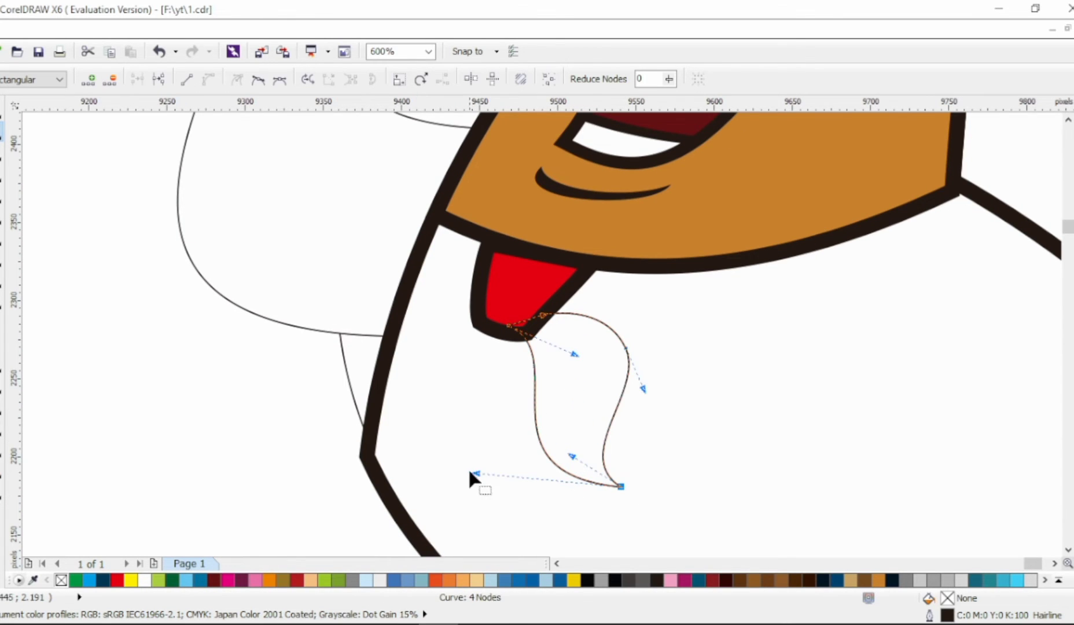
drag(514, 426, 551, 415)
drag(554, 463, 578, 447)
scroll(583, 410, down, 1)
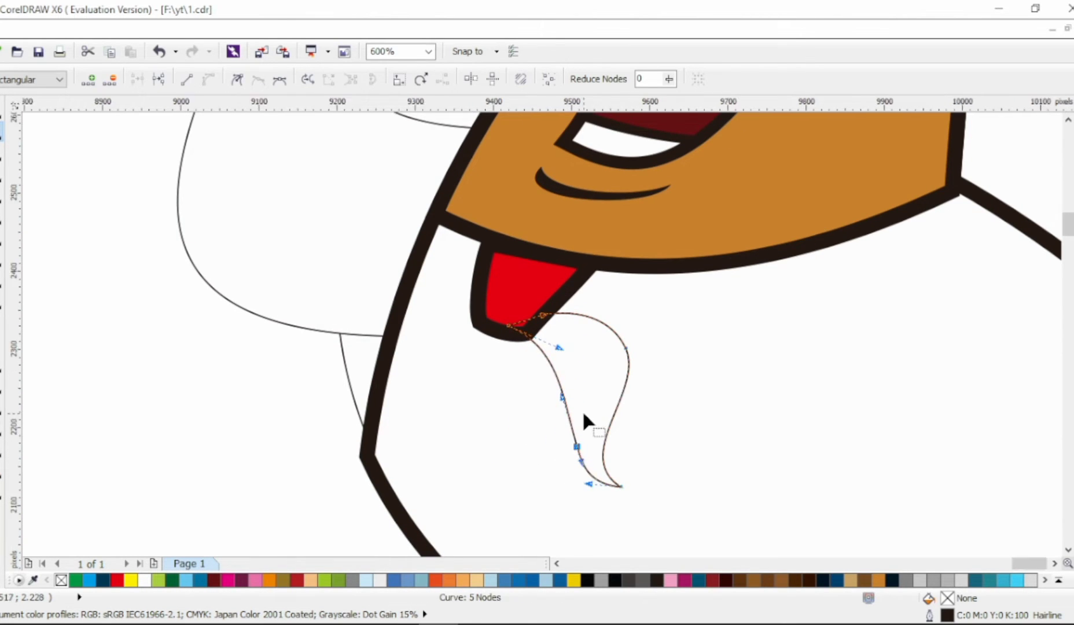
Step: Scale the red knot and its contour down together to about 65 × 51 px
scroll(582, 425, up, 1)
click(2, 108)
click(583, 276)
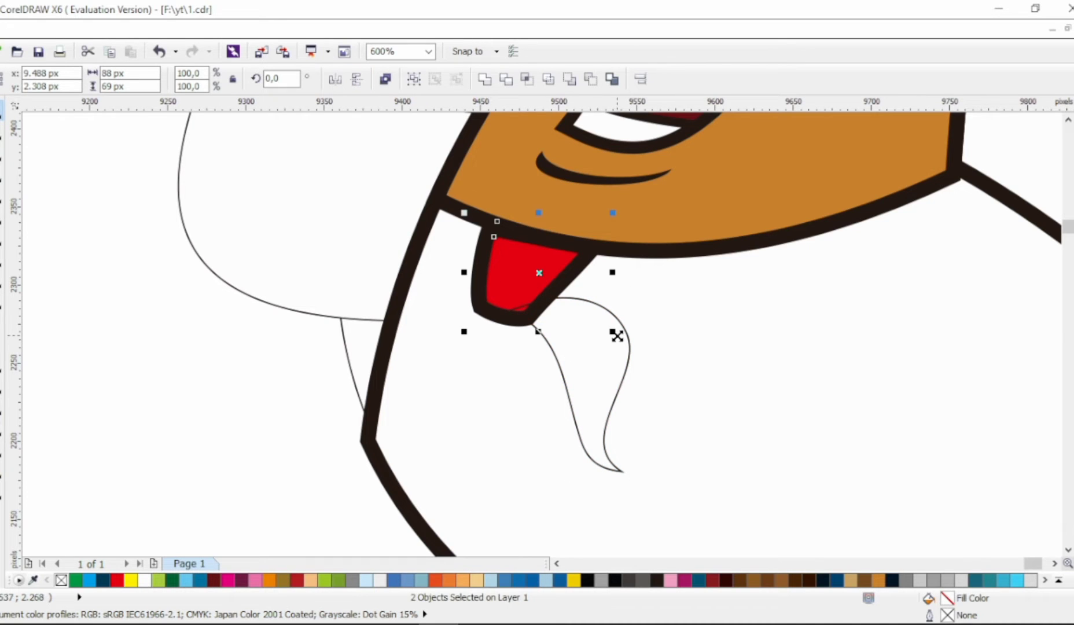
drag(617, 336, 586, 310)
Step: Fill the S-shaped tail with red and remove its outline
click(582, 301)
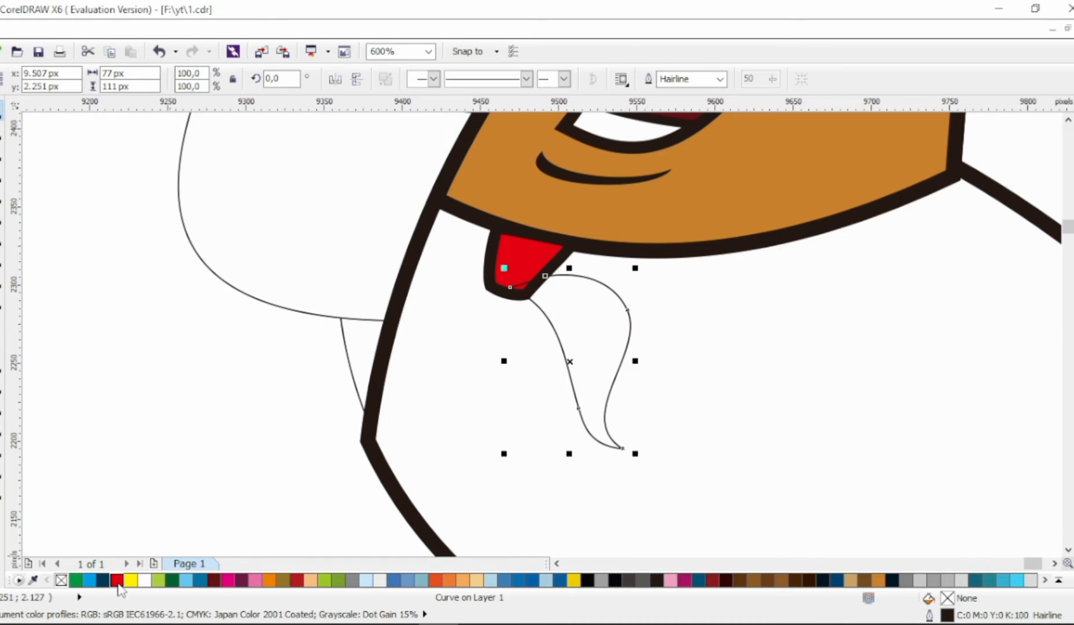
click(118, 582)
right_click(61, 581)
Step: Add a one-step outside contour of 10 px around the red S-shaped tail
click(2, 411)
click(356, 80)
double_click(491, 80)
text(10)
key(Return)
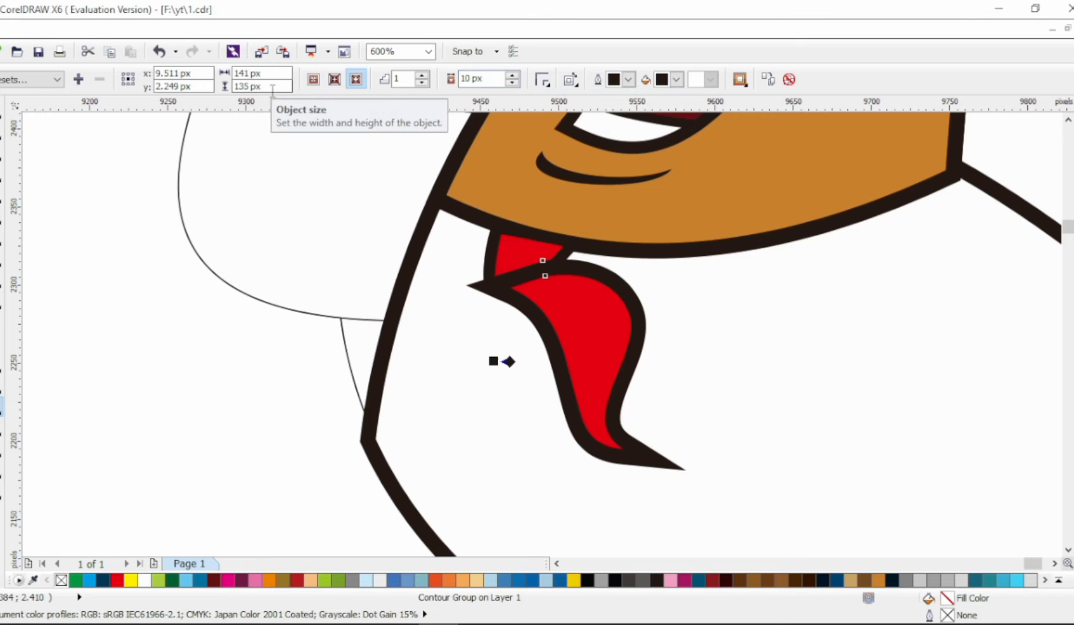
Step: Break the tail's contour apart, delete its surplus nodes near the knot and shorten its sharp lower tip
click(3, 115)
key(ctrl+k)
key(Escape)
key(Tab)
double_click(3, 132)
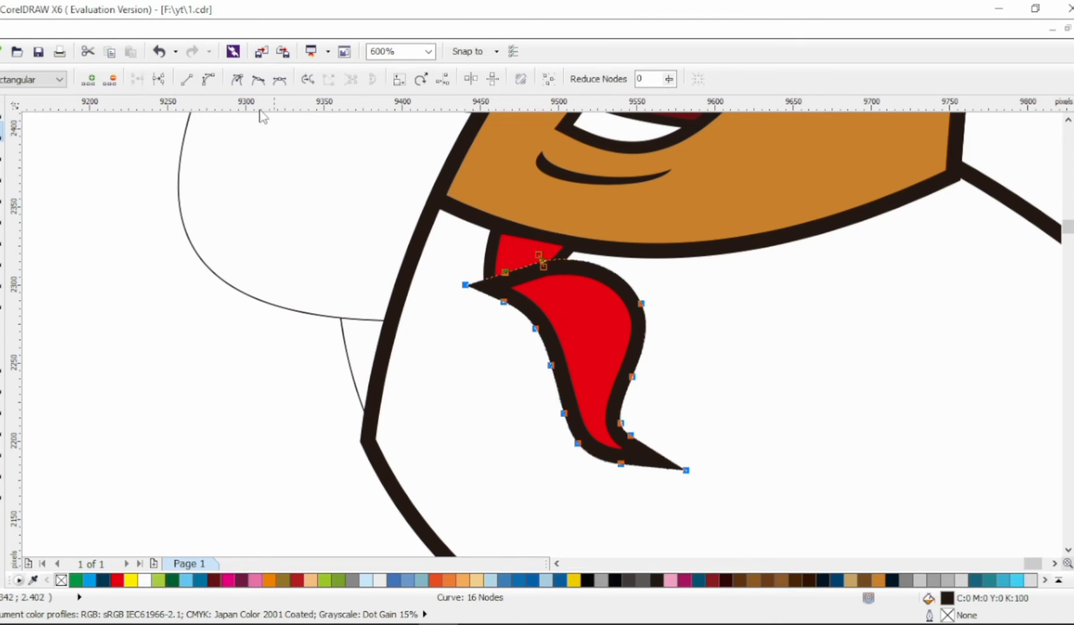
drag(501, 236, 563, 338)
key(Delete)
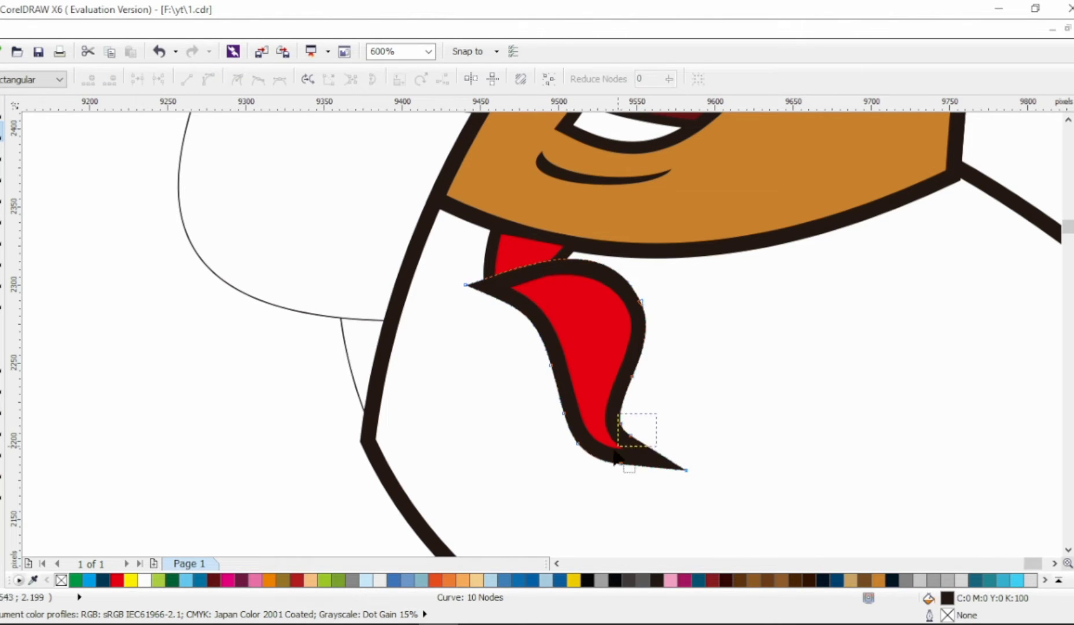
drag(686, 471, 653, 460)
Step: Add nodes to the red tail's upper left end and pull them inward to form a curved dark fold
scroll(504, 277, up, 2)
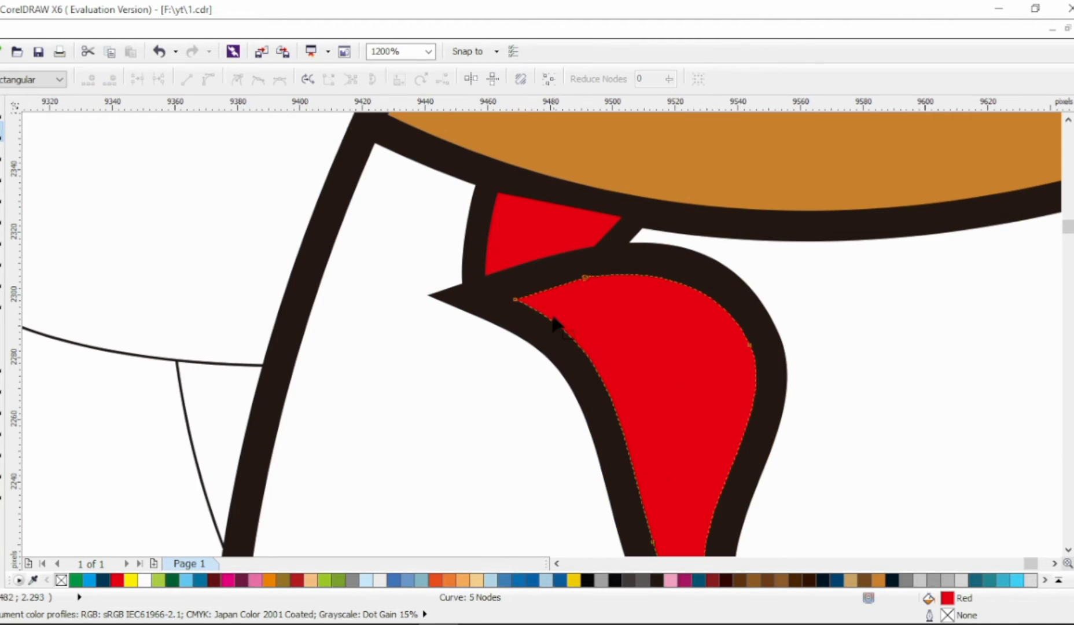
click(512, 288)
drag(547, 316, 570, 301)
scroll(624, 306, down, 1)
scroll(636, 320, up, 1)
drag(648, 348, 652, 370)
double_click(615, 313)
drag(615, 313, 652, 338)
double_click(591, 331)
scroll(652, 340, down, 1)
click(653, 355)
scroll(652, 353, up, 1)
scroll(657, 312, down, 1)
Step: Scale the right tail and its contour down to about 82% and move them up against the knot
click(1, 109)
shift+click(693, 293)
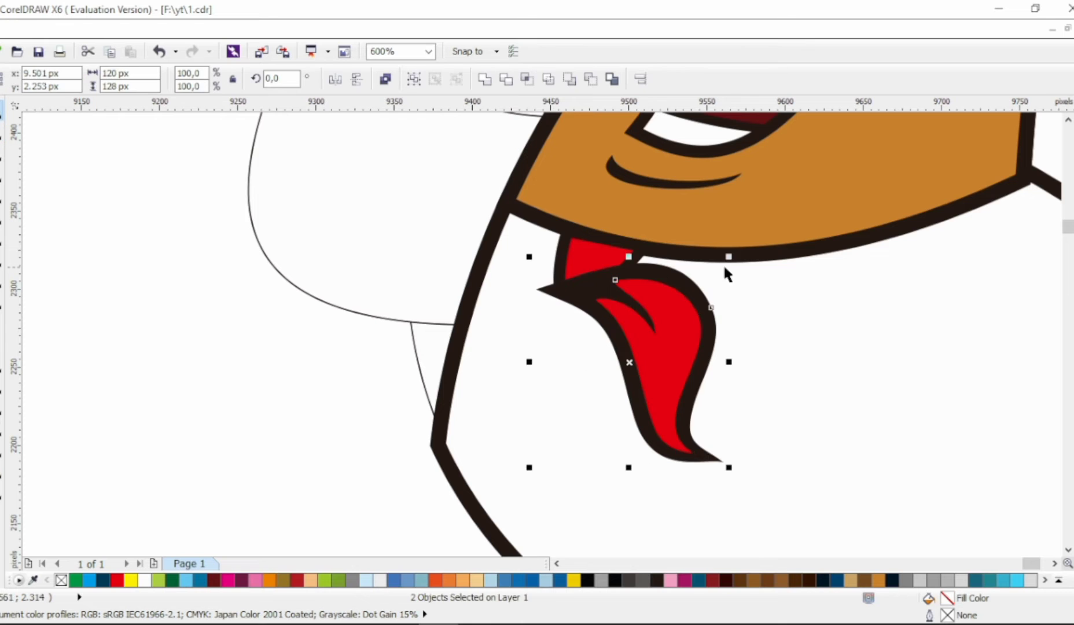
drag(729, 257, 713, 273)
drag(682, 315, 685, 301)
Step: Bring the red knot and its contour in front of the right tail
click(598, 262)
shift+click(560, 258)
key(shift+Page_Up)
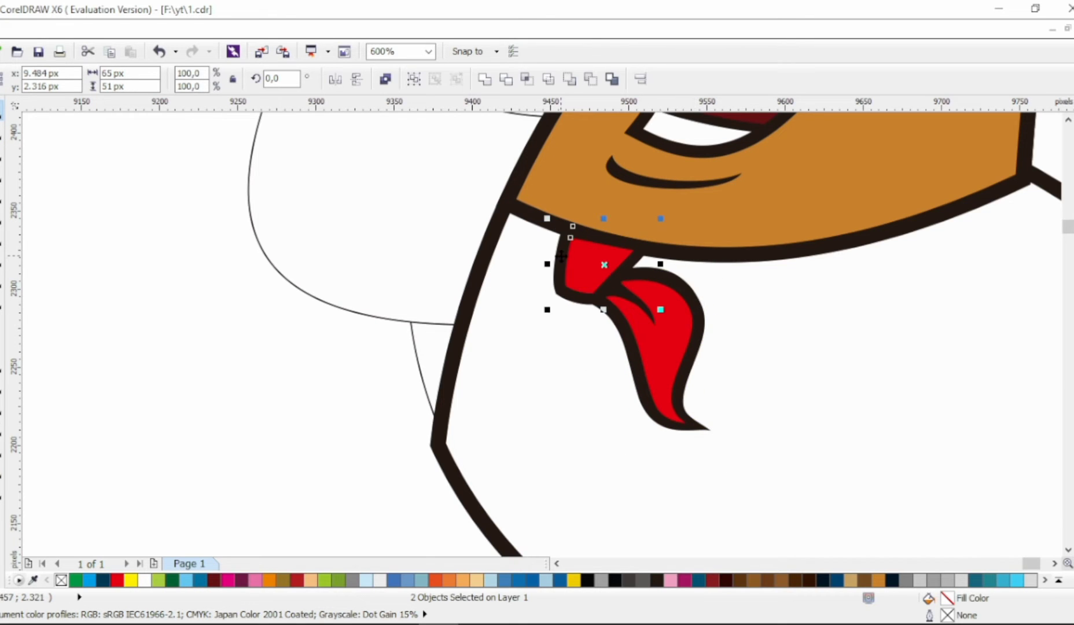
click(529, 314)
Step: Draw a closed six-node outline, about 81 × 92 px, for a second scarf tail running down-left from the knot
scroll(529, 314, down, 1)
scroll(591, 328, up, 1)
key(F10)
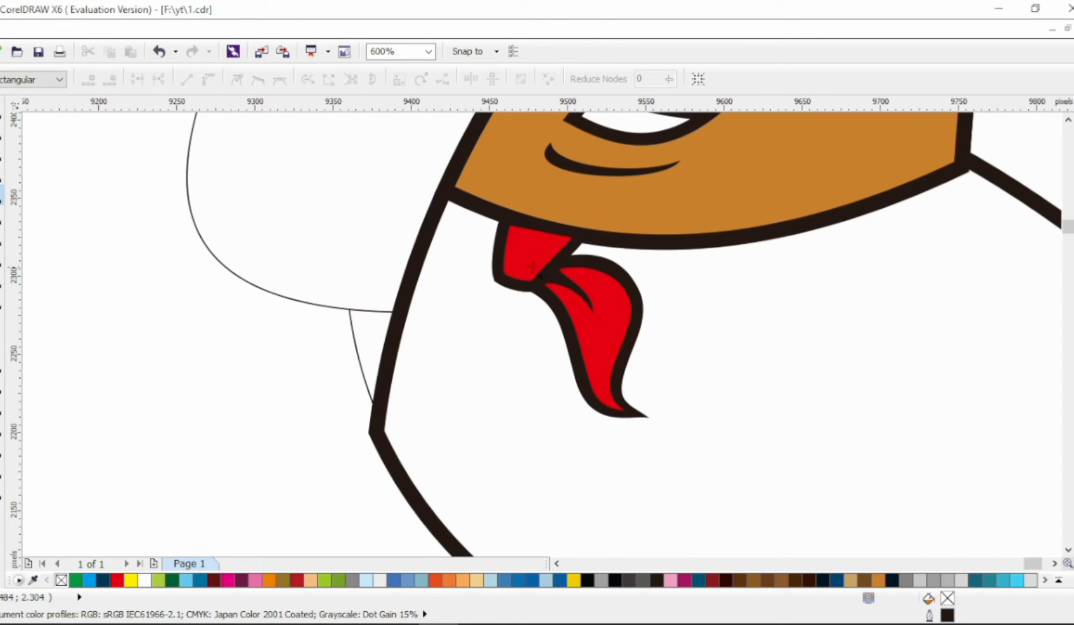
click(456, 248)
click(418, 369)
drag(392, 386, 445, 372)
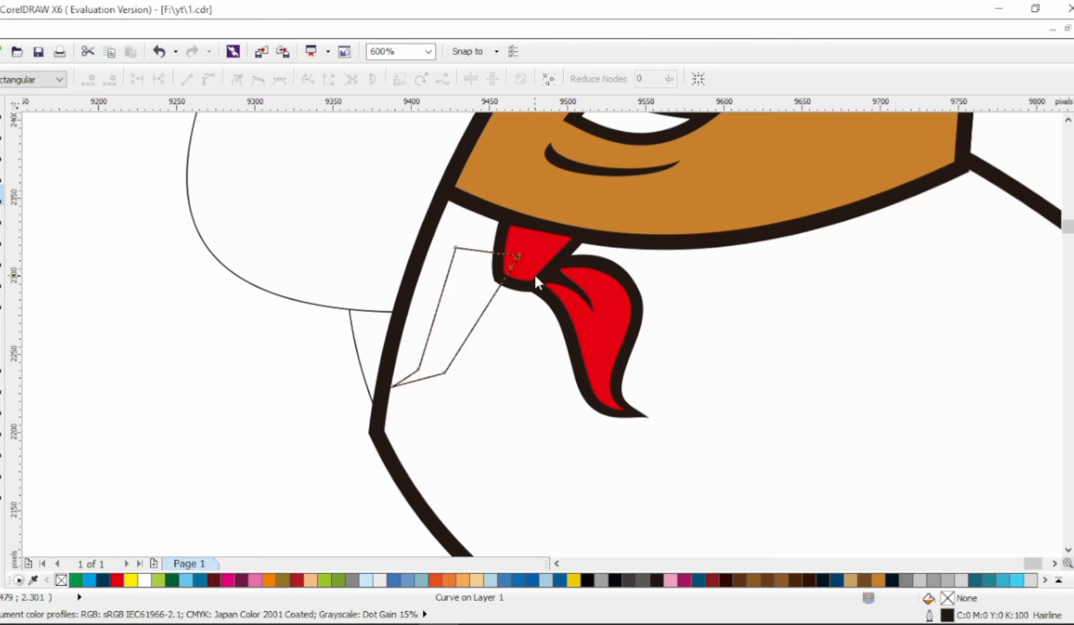
Step: Smooth the left tail outline's upper left and lower right corners and bend the adjoining sides into curves
click(450, 364)
click(258, 80)
drag(456, 247, 439, 265)
click(264, 85)
drag(467, 340, 474, 341)
click(414, 396)
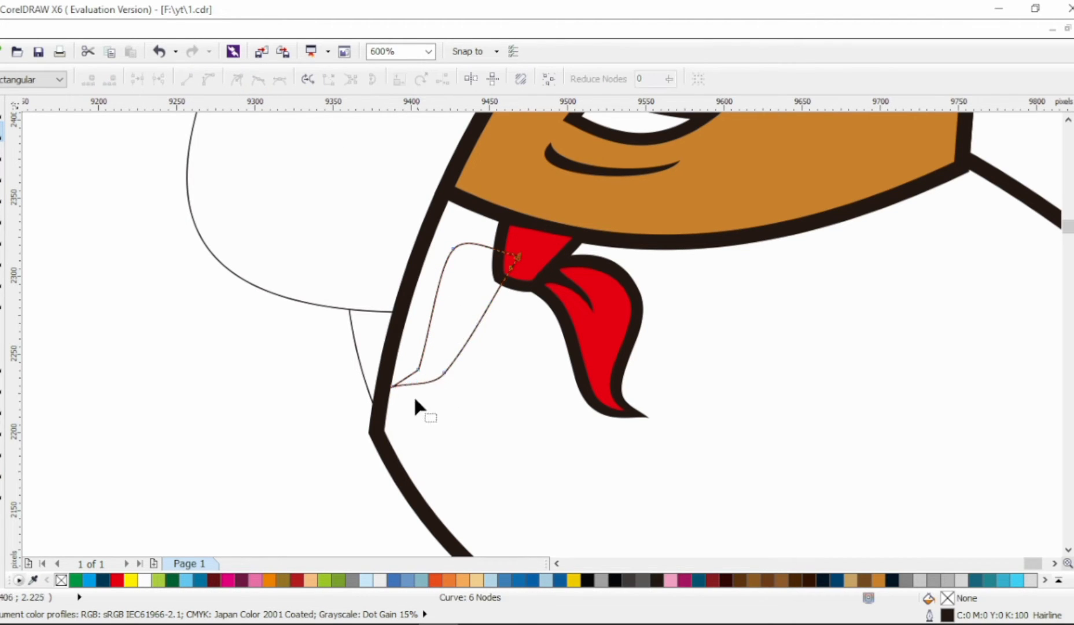
Step: Fill the left scarf tail with red and remove its outline
click(3, 109)
click(116, 580)
right_click(61, 580)
Step: Add a one-step outside contour of 10 px around the left scarf tail
click(3, 405)
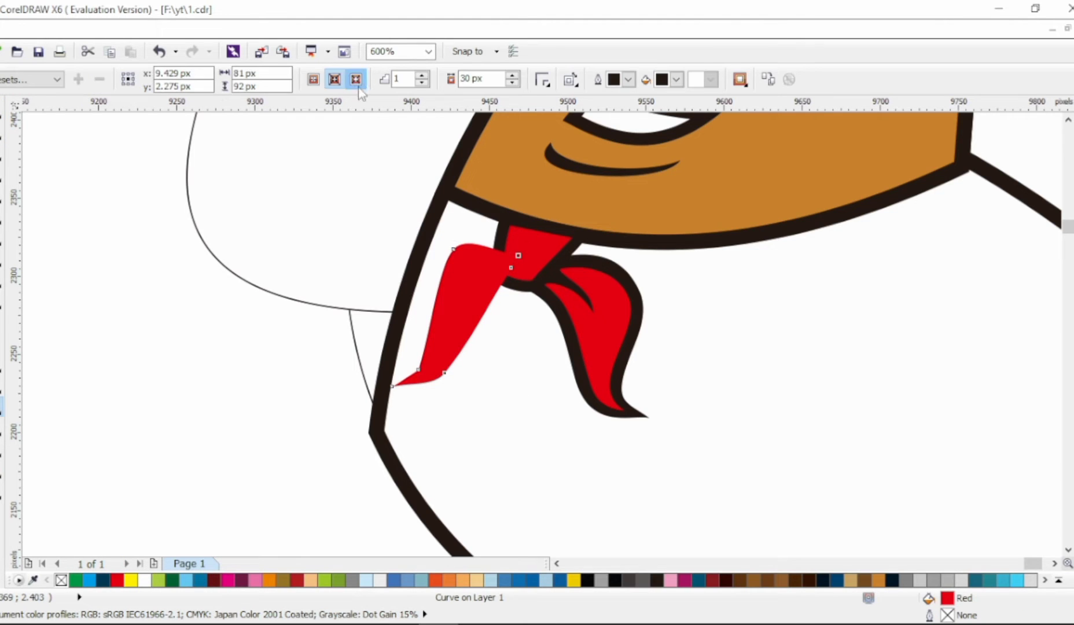
click(357, 83)
double_click(471, 80)
text(10)
key(Return)
Step: Break the left tail's contour apart, delete surplus nodes near its lower end and pull in the long pointed tip
click(2, 108)
key(ctrl+k)
click(290, 371)
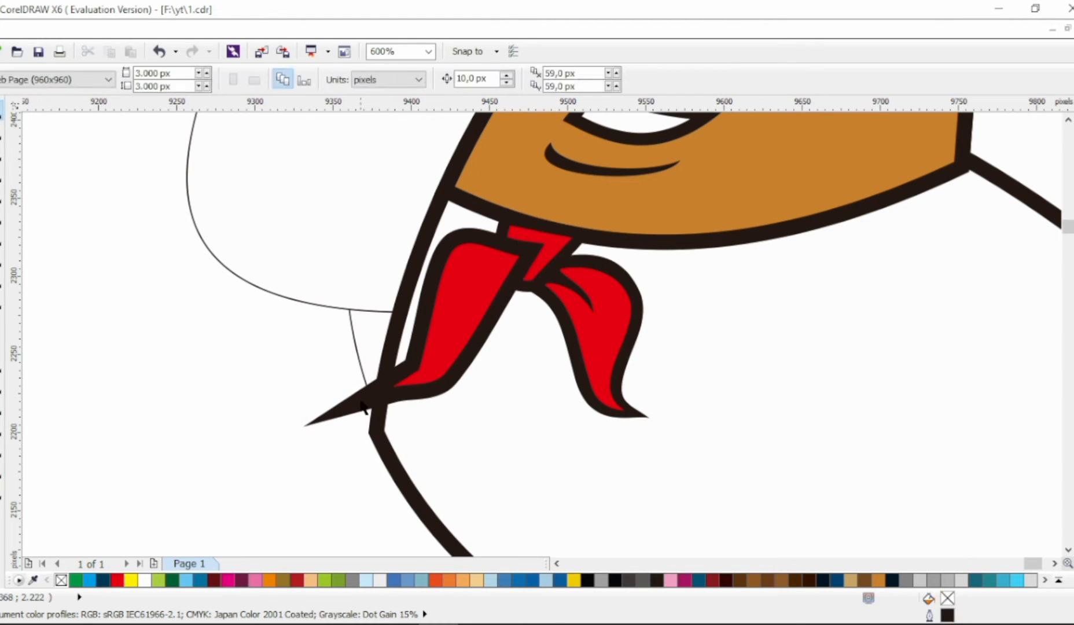
click(370, 400)
click(2, 131)
drag(369, 340, 416, 412)
key(Delete)
drag(303, 426, 369, 402)
double_click(456, 382)
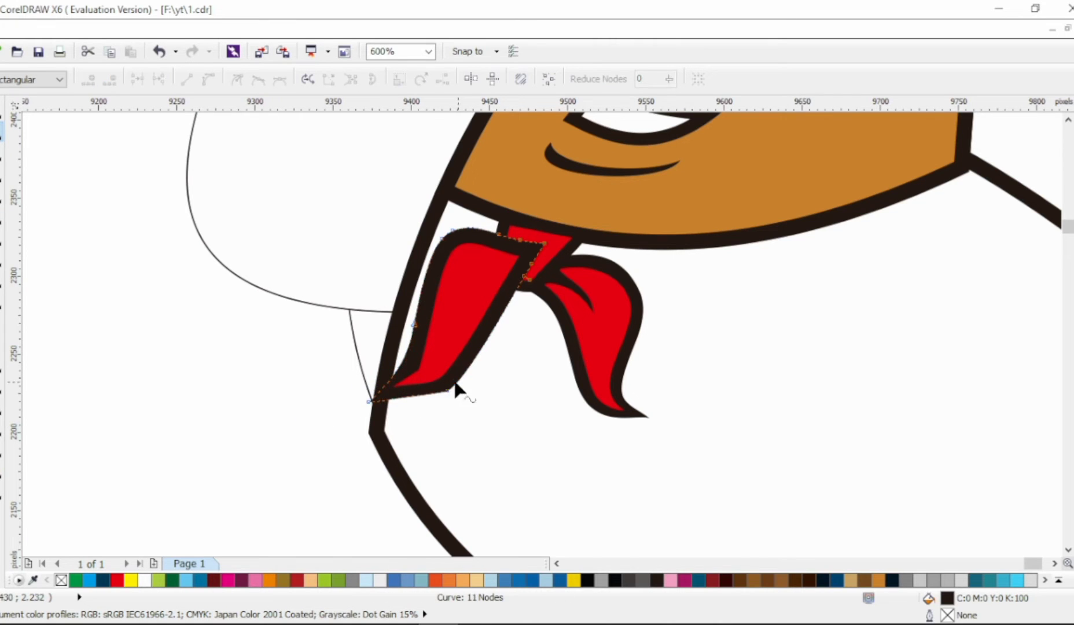
Step: Smooth the left contour's lower right corner, then remove the surplus nodes beside the knot and pull in that corner
click(448, 391)
click(265, 84)
drag(444, 387, 442, 387)
drag(486, 216, 542, 305)
key(Delete)
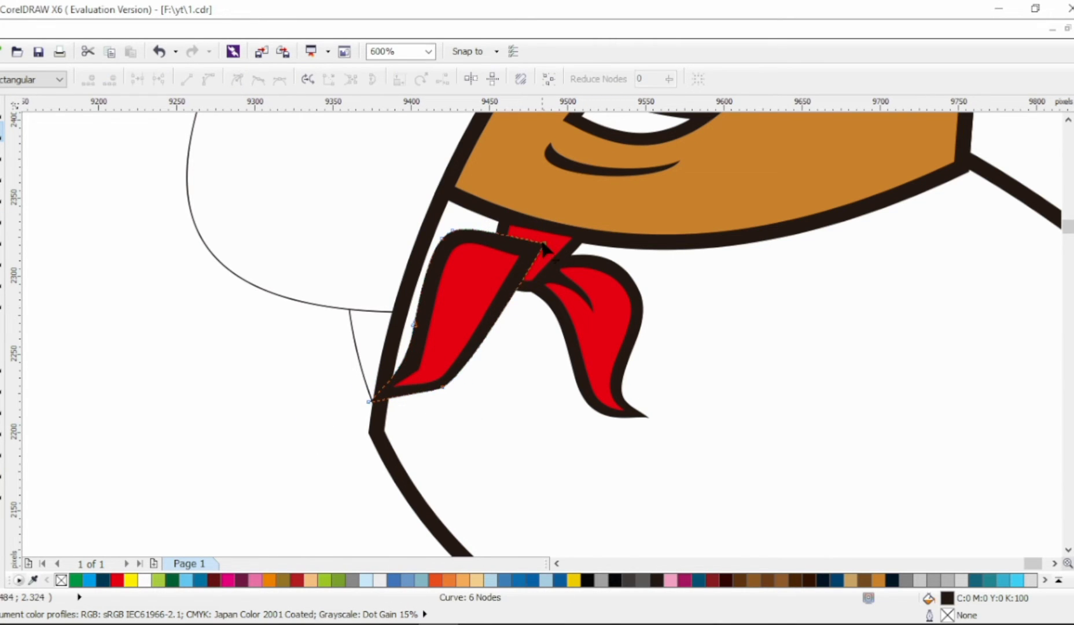
drag(544, 244, 535, 246)
Step: Reshape the left contour's outer edge with fewer nodes, rounding its upper corner and adding a bend near the tip
double_click(443, 239)
scroll(465, 232, up, 1)
drag(442, 229, 442, 238)
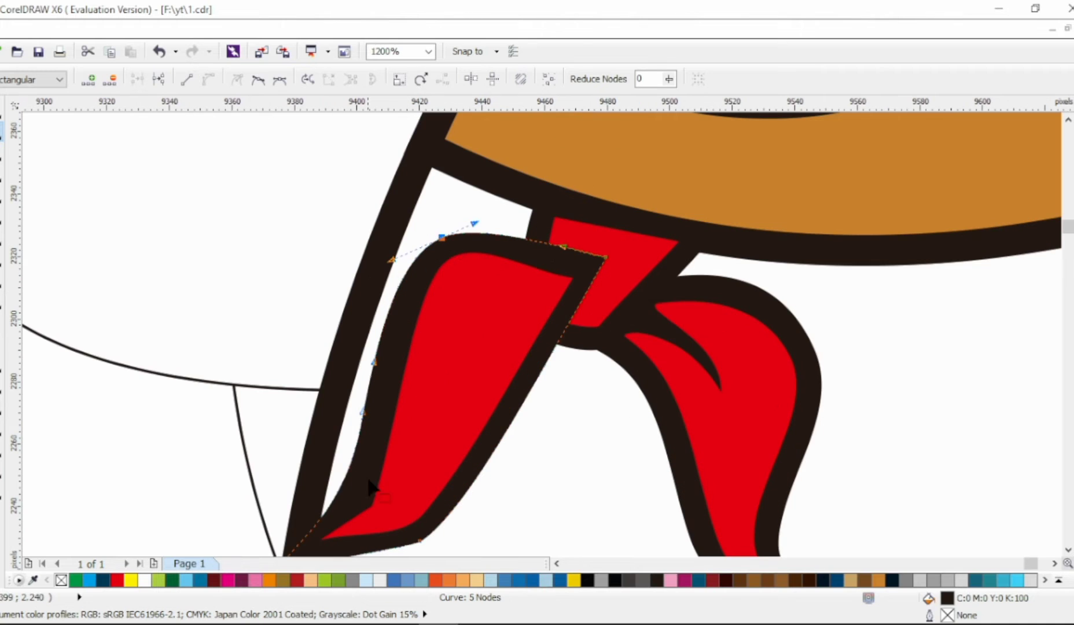
double_click(336, 528)
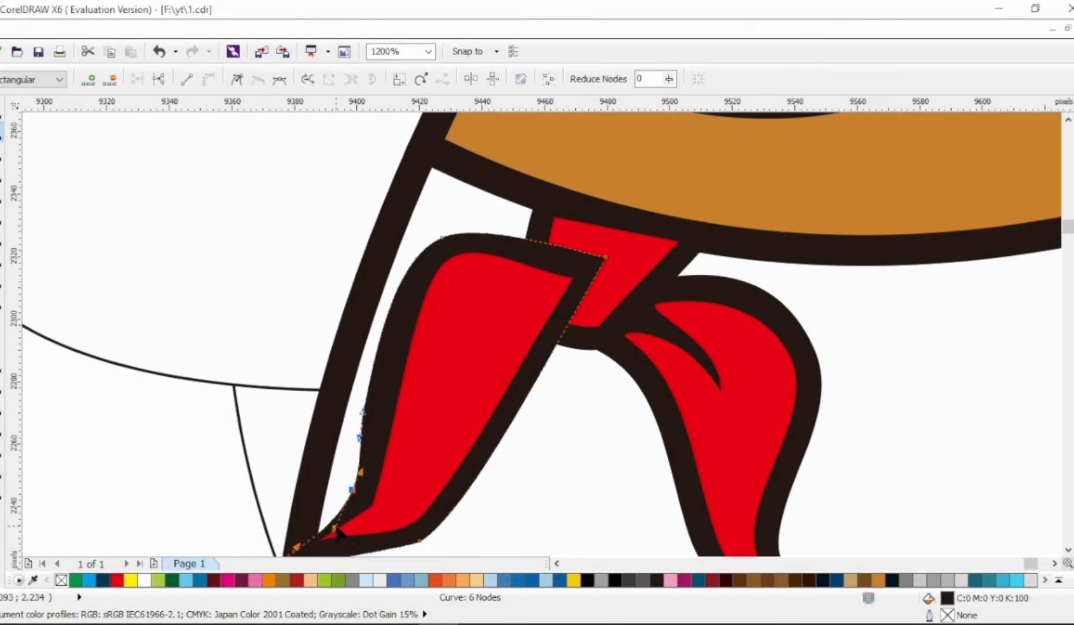
drag(335, 529, 353, 493)
double_click(362, 412)
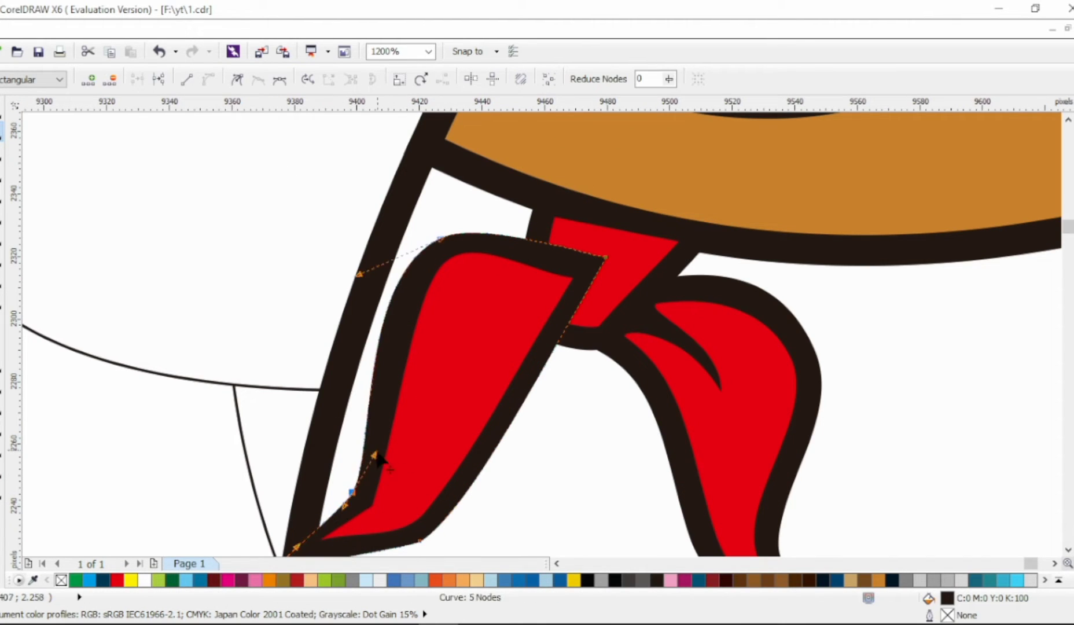
drag(376, 414, 366, 401)
drag(359, 275, 380, 257)
drag(440, 238, 438, 245)
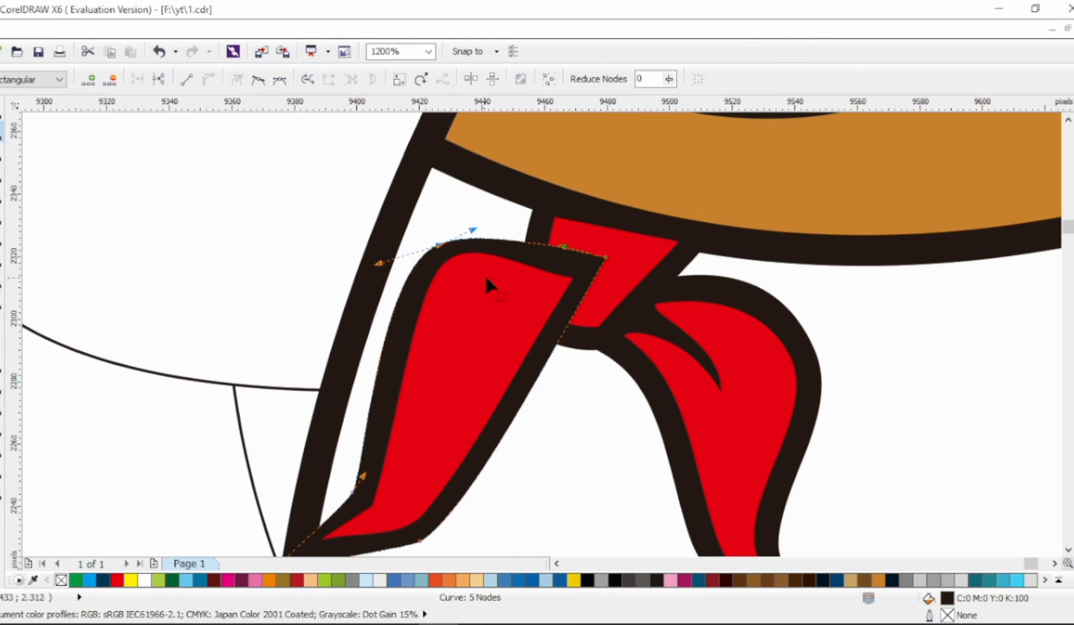
Step: Add nodes at the left red tail's knot end and pull the corner inward to form a curved dark fold
click(488, 275)
double_click(546, 274)
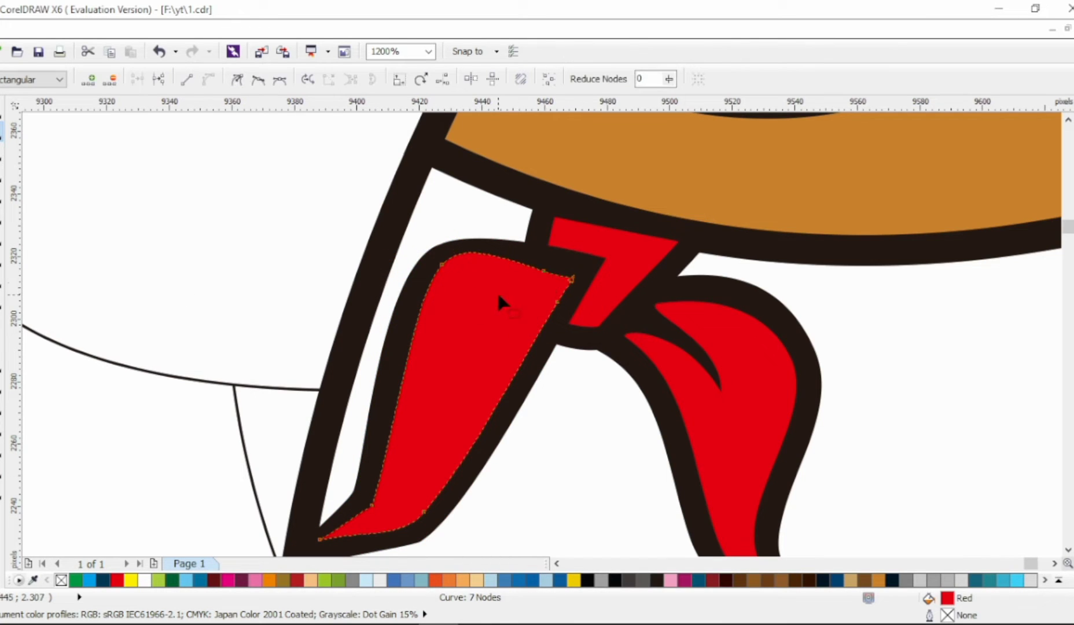
drag(572, 279, 451, 381)
drag(454, 379, 499, 311)
Step: Scale the left scarf tail and its contour down slightly together
key(space)
shift+click(536, 279)
drag(612, 233, 595, 241)
Step: Group the right tail and the knot each with its own contour, and bring the knot group to the front
click(741, 313)
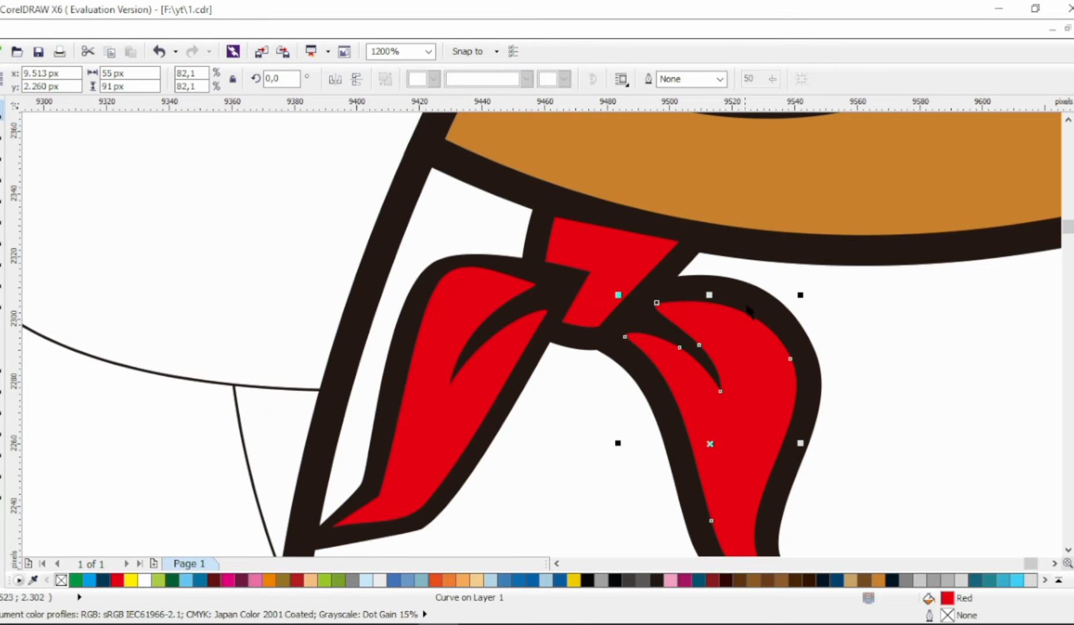
shift+click(746, 305)
key(ctrl+g)
click(621, 262)
shift+click(668, 269)
key(ctrl+g)
key(shift+Page_Up)
Step: Move the left scarf tail slightly upward beside the knot
drag(451, 361, 450, 347)
scroll(451, 346, down, 2)
click(363, 375)
Step: Draw an arm line about 111 × 200 px from the body's lower notch up to the right and bend it into an arc
key(alt+Right)
key(alt+Right)
key(alt+Right)
key(alt+Right)
key(alt+Right)
key(alt+Right)
key(alt+Down)
key(alt+Down)
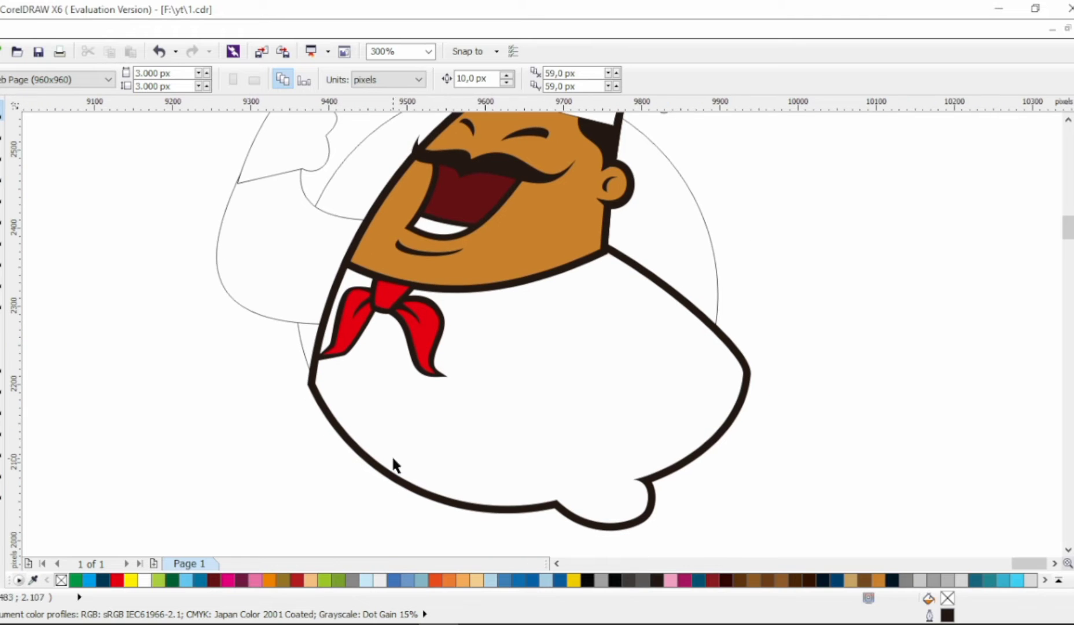
click(9, 183)
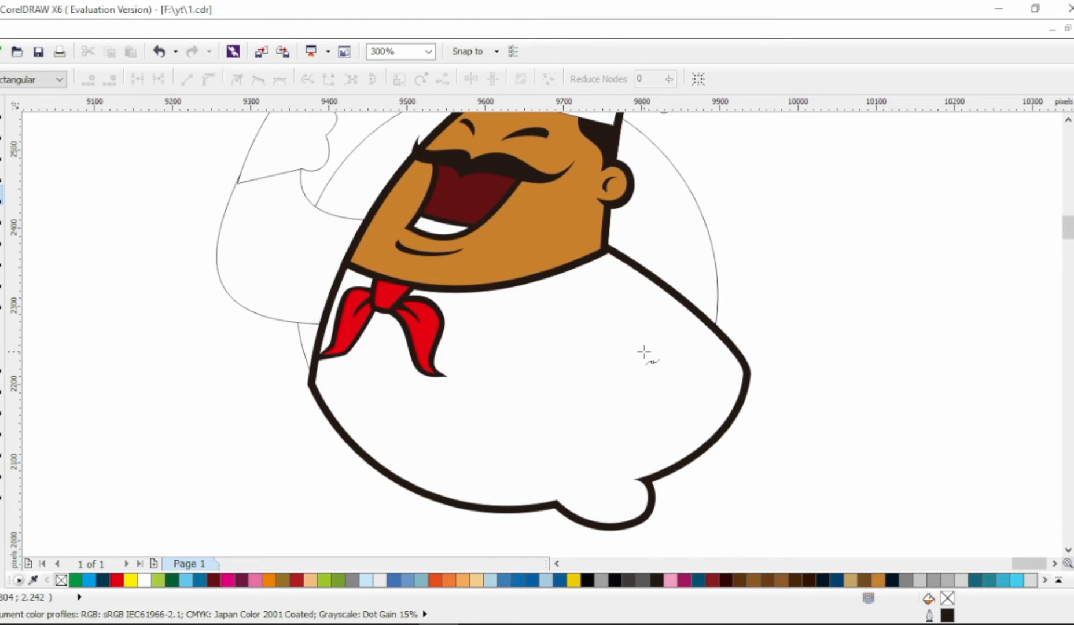
drag(561, 501, 646, 351)
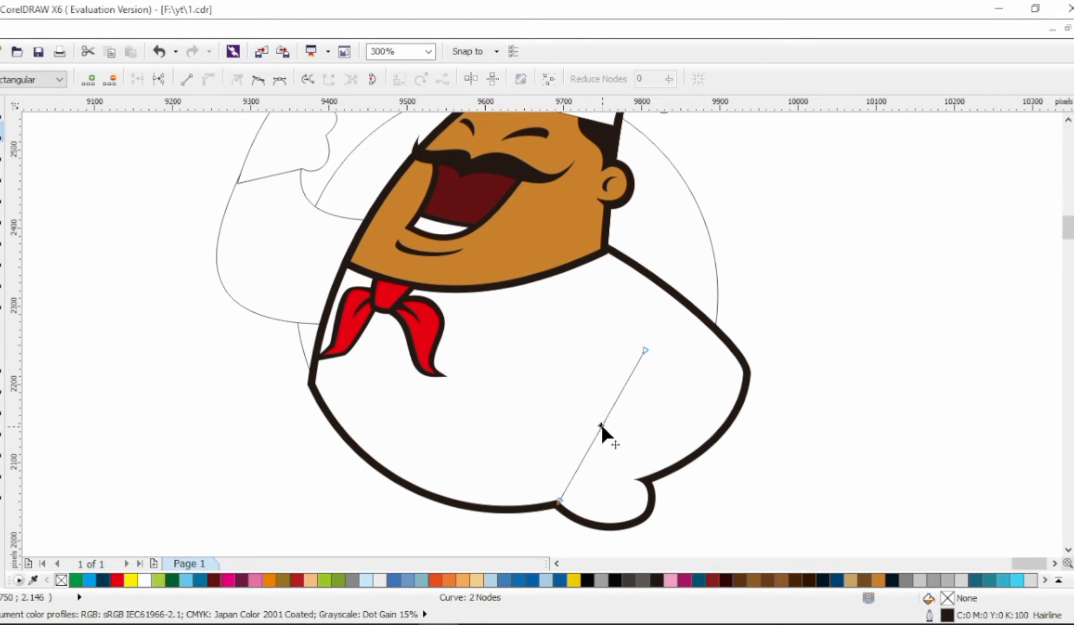
click(552, 499)
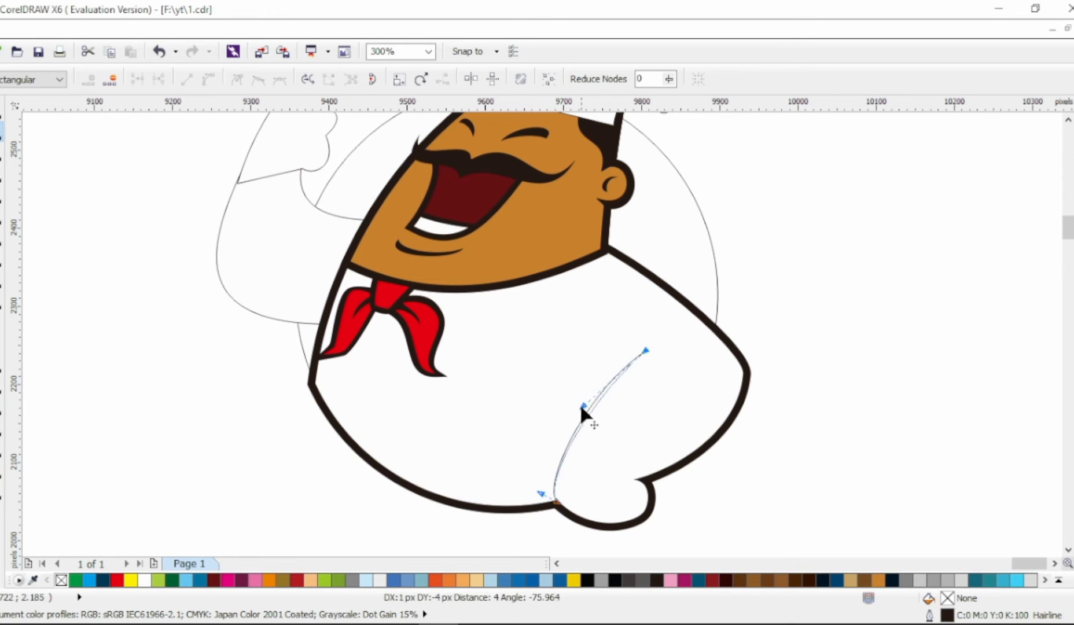
drag(583, 413, 605, 399)
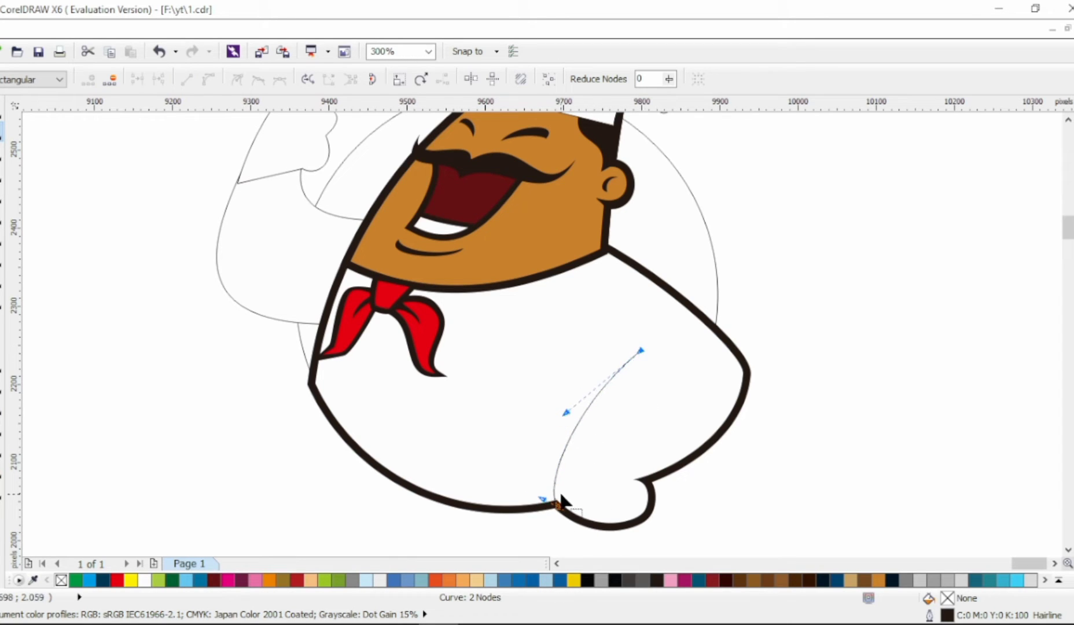
Step: Thicken the arm line to match the body's contour and convert its outline to an editable object
key(space)
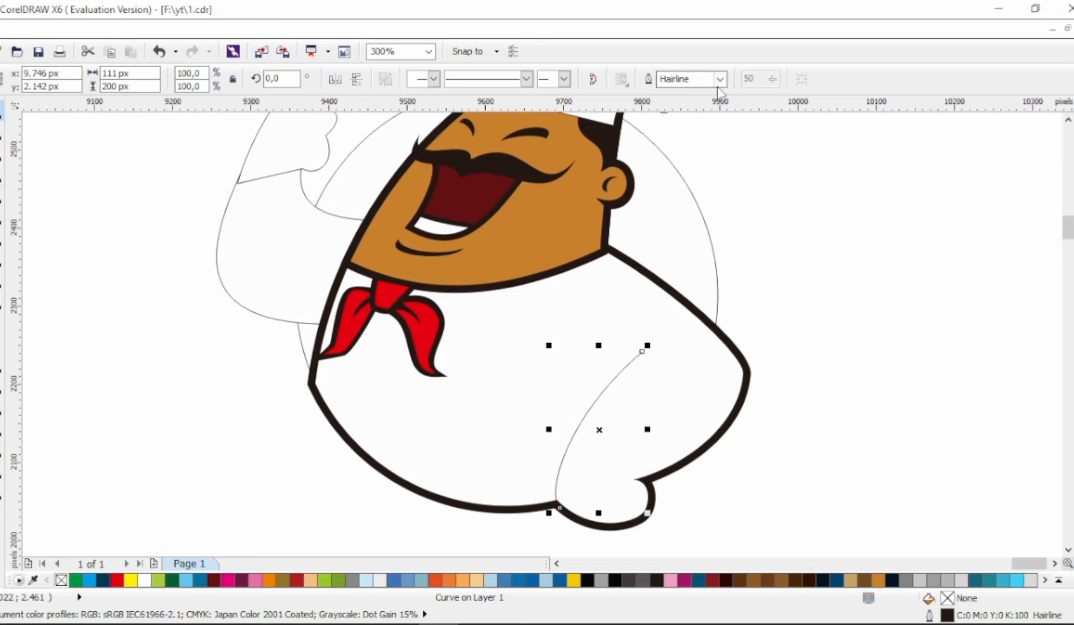
click(719, 83)
click(686, 173)
key(space)
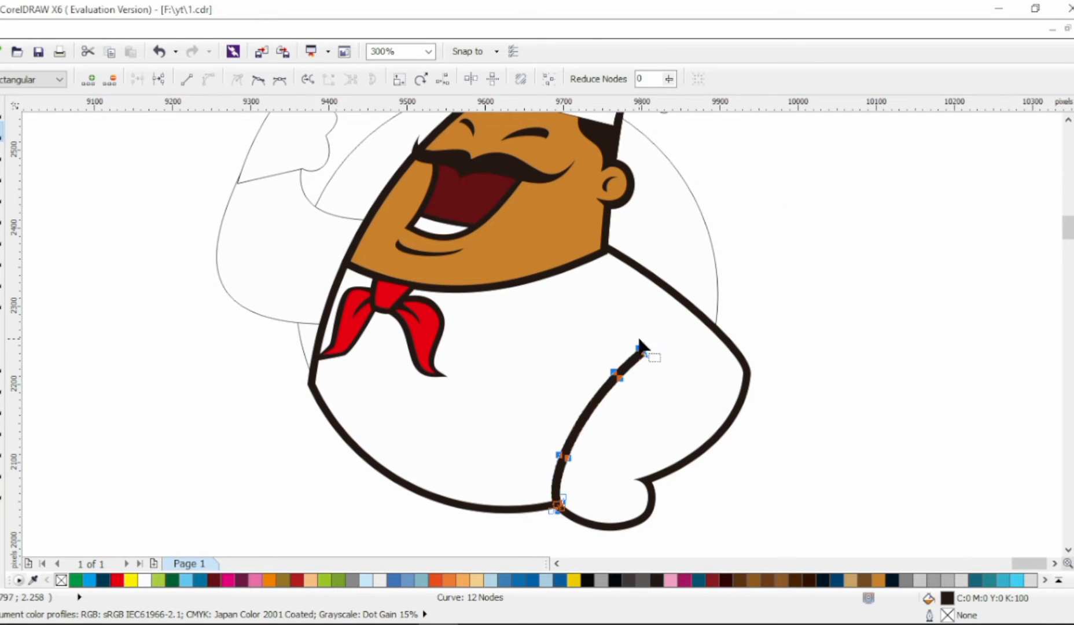
Step: Taper the arm line's upper end to a point by curving its tip and deleting the surplus nodes along its edge
scroll(641, 345, up, 4)
drag(506, 295, 648, 414)
drag(604, 171, 596, 259)
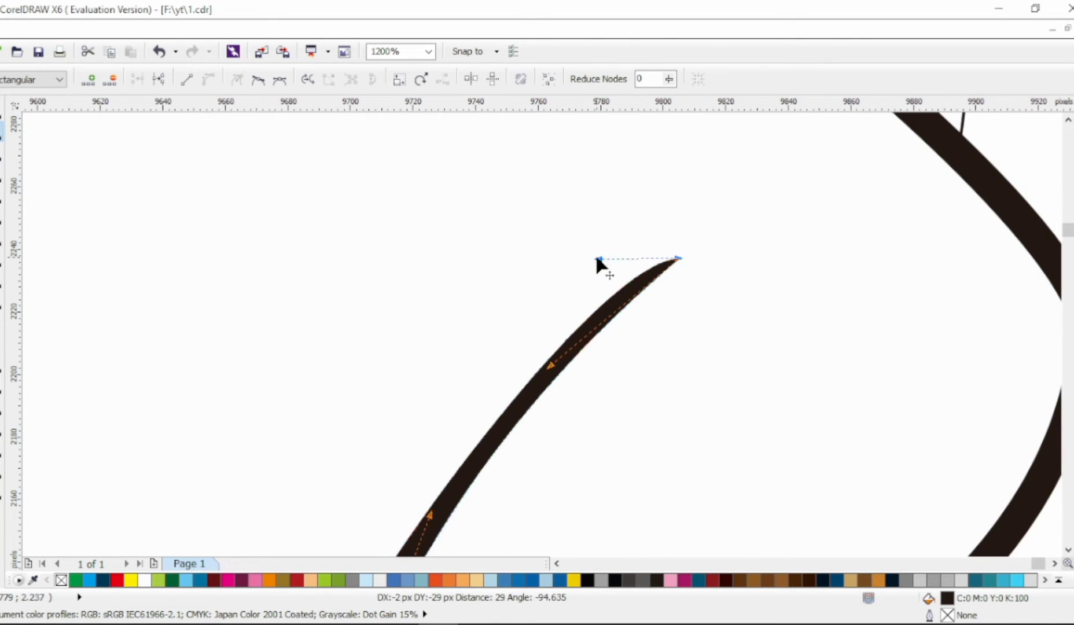
scroll(596, 260, down, 2)
drag(523, 359, 547, 343)
key(Delete)
click(617, 258)
drag(592, 257, 598, 270)
Step: Draw a narrow three-node crease rising from the arm line, curve its sides, and fill it black without an outline
key(F5)
click(581, 208)
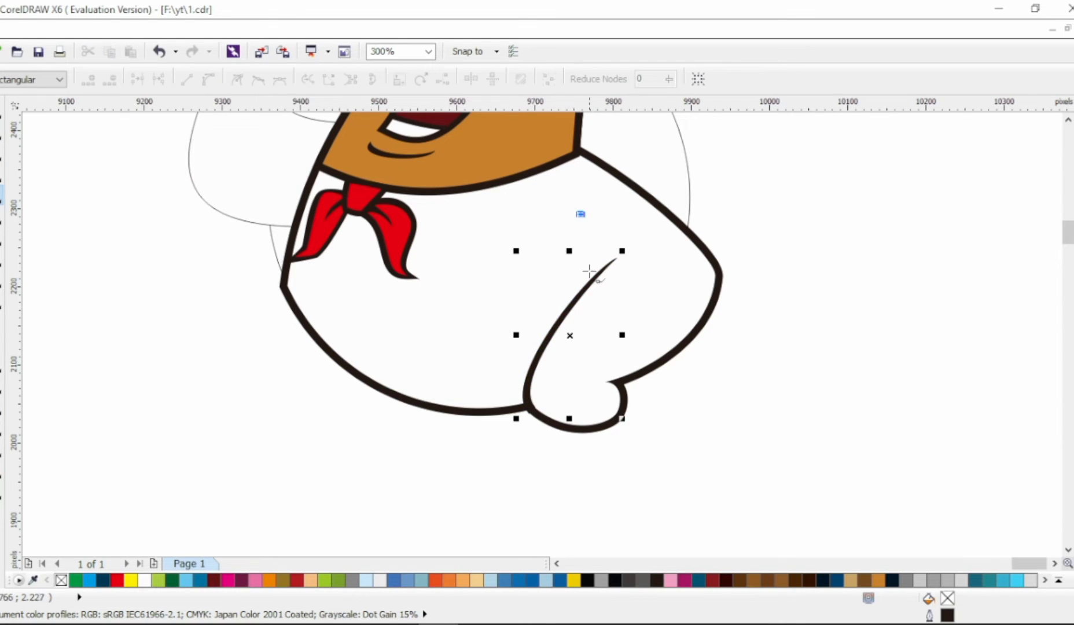
click(581, 296)
key(F10)
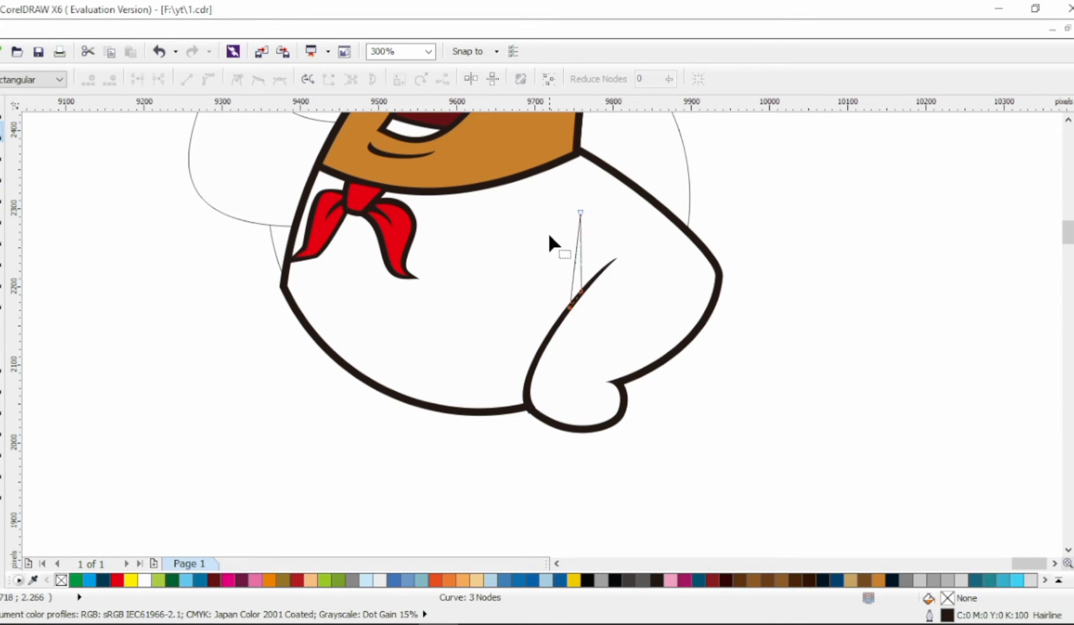
scroll(550, 238, up, 1)
click(563, 259)
drag(570, 388, 565, 397)
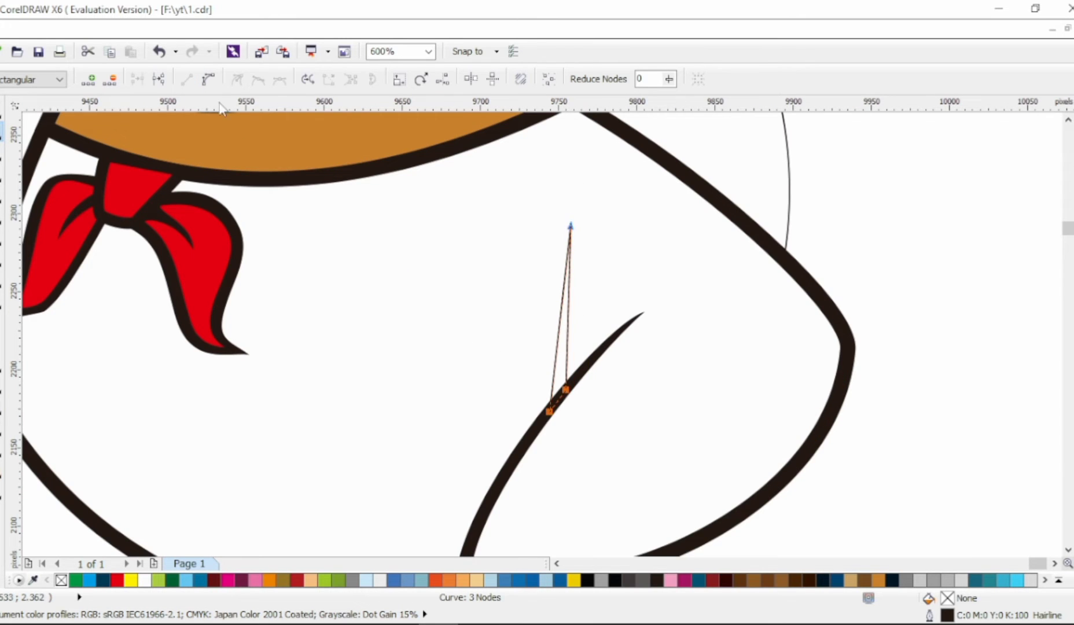
drag(561, 342, 553, 376)
scroll(707, 211, down, 1)
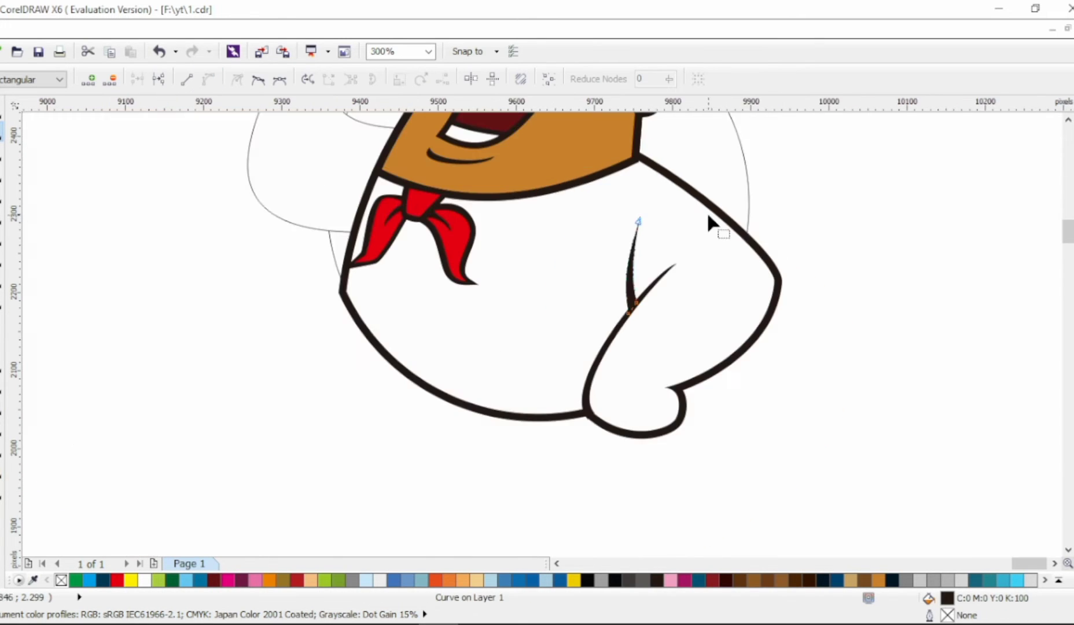
scroll(737, 232, up, 1)
click(2, 113)
click(94, 191)
scroll(849, 271, down, 3)
scroll(849, 271, right, 1)
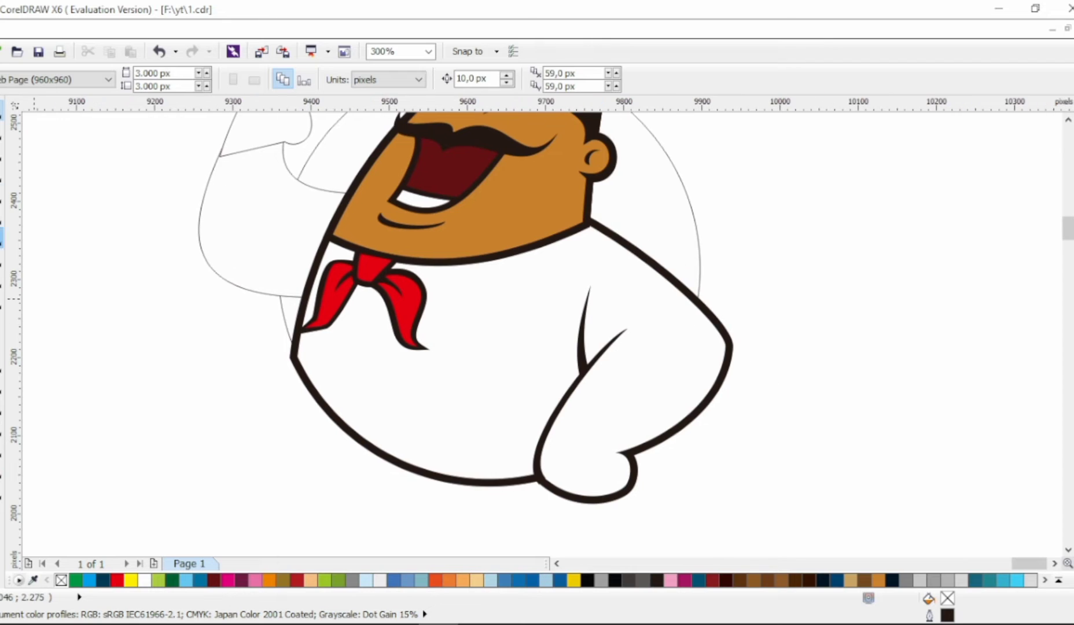
Step: Add nodes along the lower edge of the hand bulge on the body and shape it into three rounded fingers
click(2, 195)
scroll(527, 426, down, 1)
scroll(559, 416, up, 1)
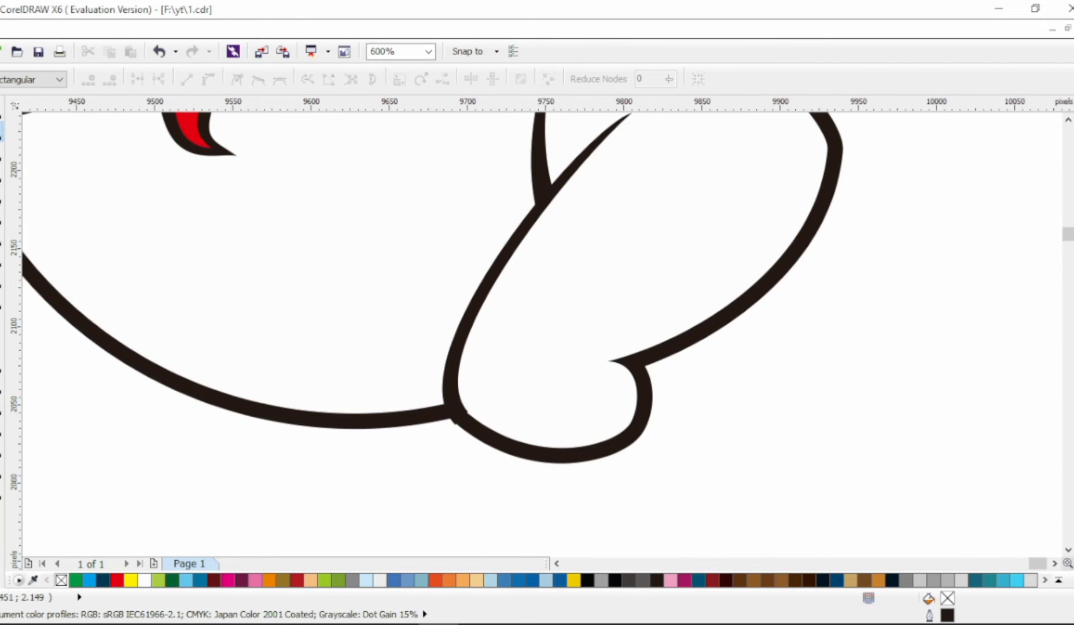
click(585, 413)
double_click(607, 441)
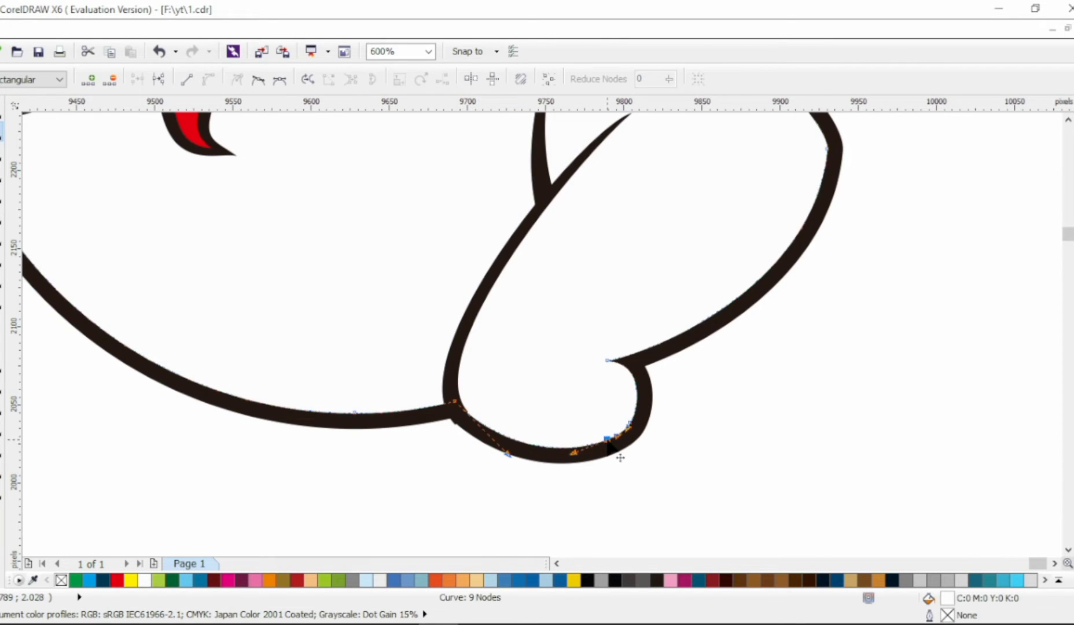
drag(607, 441, 575, 466)
double_click(549, 448)
drag(511, 438, 504, 452)
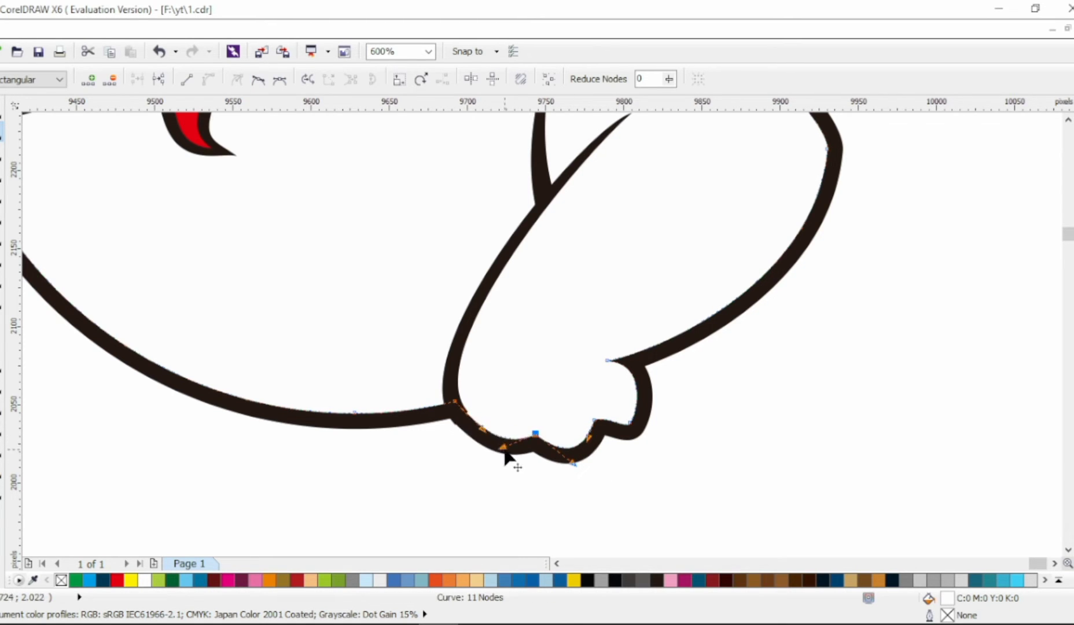
Step: Adjust the arm line's end nodes so its lower corner blends into the body contour at the notch
scroll(444, 398, up, 3)
scroll(451, 376, up, 2)
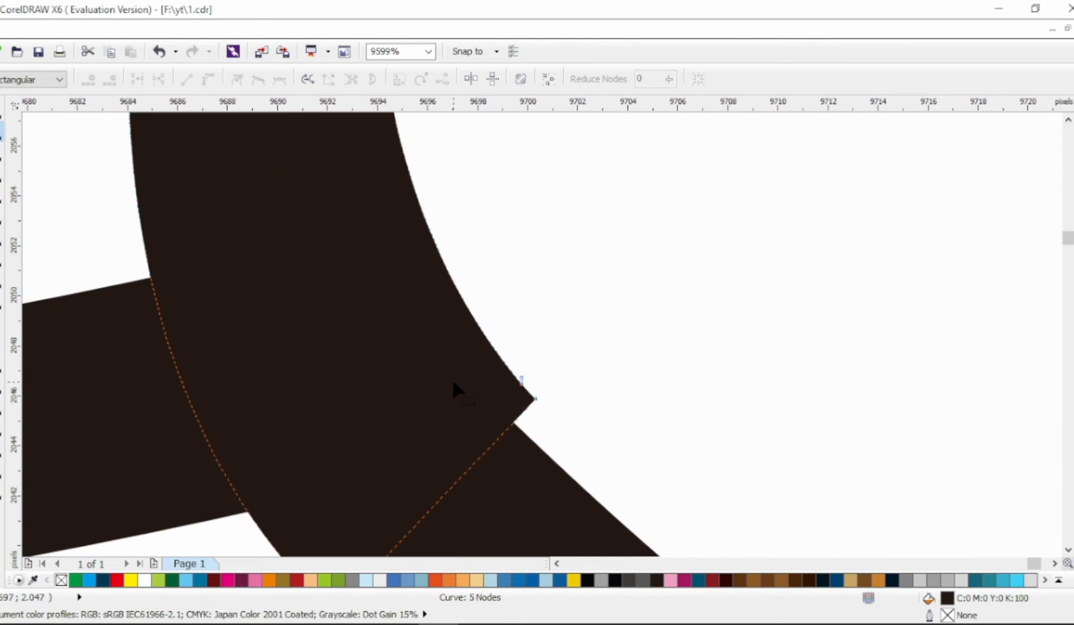
click(494, 396)
scroll(503, 403, down, 2)
drag(469, 444, 455, 421)
scroll(484, 413, down, 3)
click(1, 109)
click(722, 392)
scroll(725, 399, down, 1)
scroll(524, 273, up, 1)
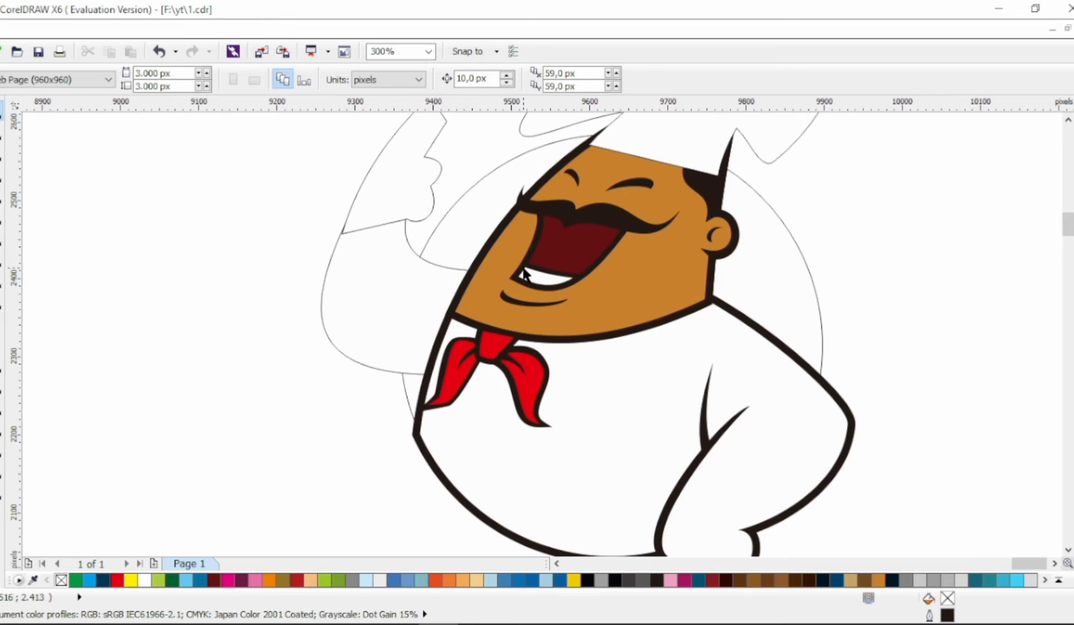
Step: Remove the raised sleeve's outline and give it a black 10 px outside contour
click(369, 324)
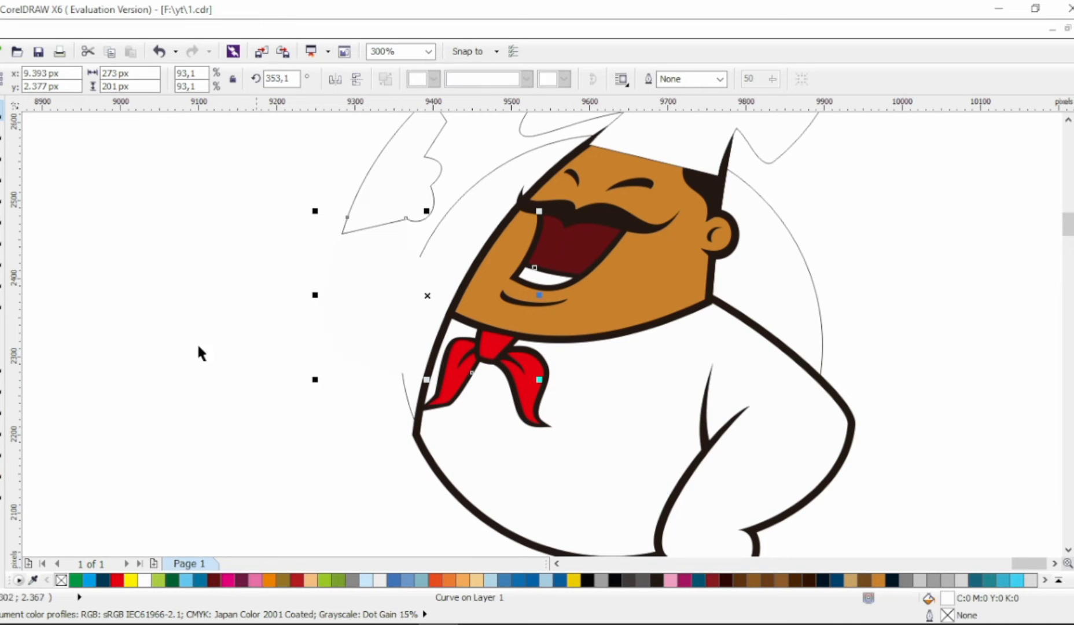
click(2, 407)
drag(323, 295, 312, 295)
key(space)
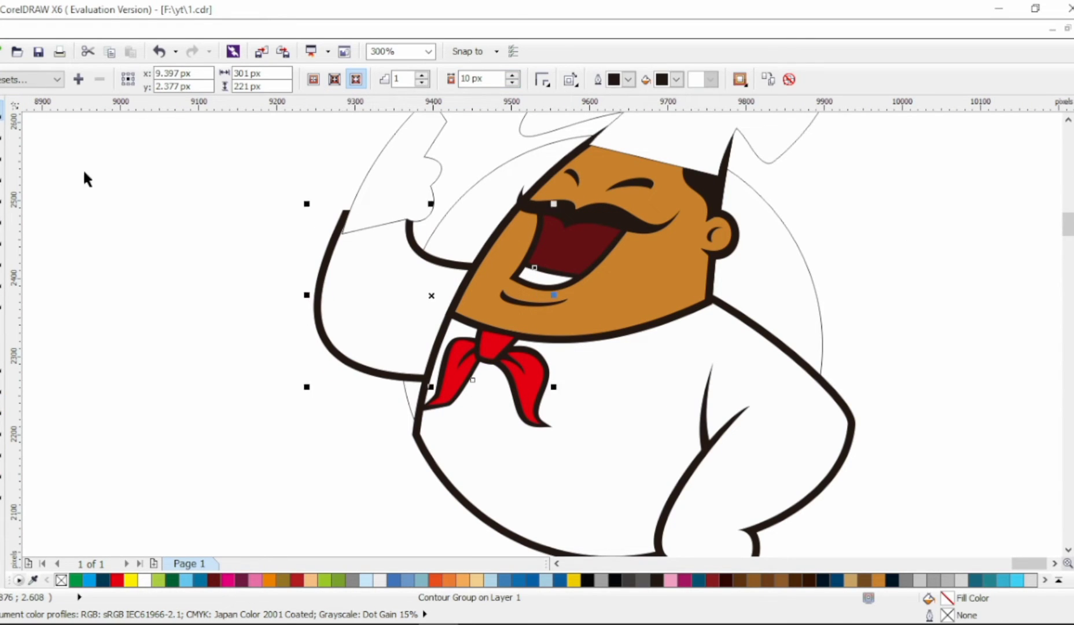
click(84, 175)
Step: Fill the raised hand with the skin brown C24 M56 Y89 K0 and remove its outline
scroll(348, 220, up, 3)
click(400, 262)
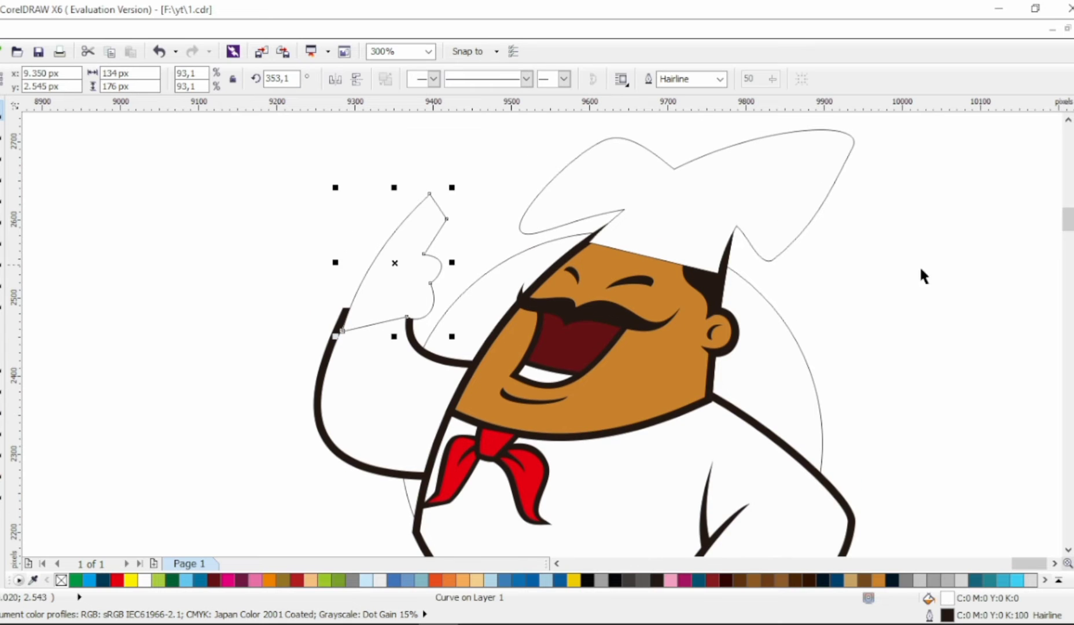
click(878, 580)
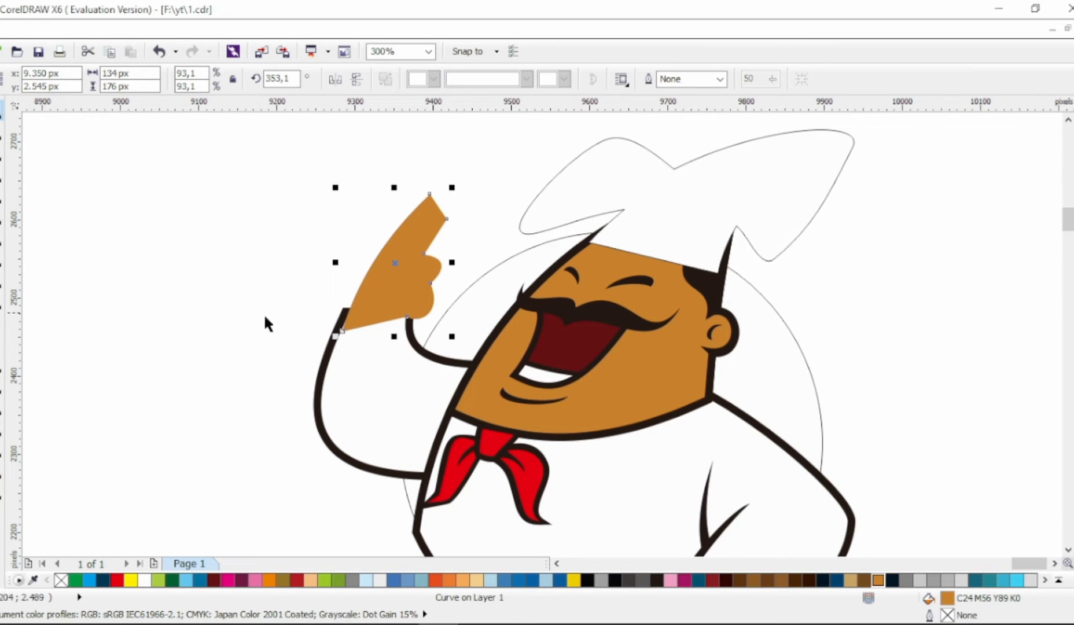
Step: Add a one-step black outside contour of 10 px to the raised hand
click(1, 413)
click(354, 84)
key(Tab)
key(Tab)
text(10)
key(Return)
key(space)
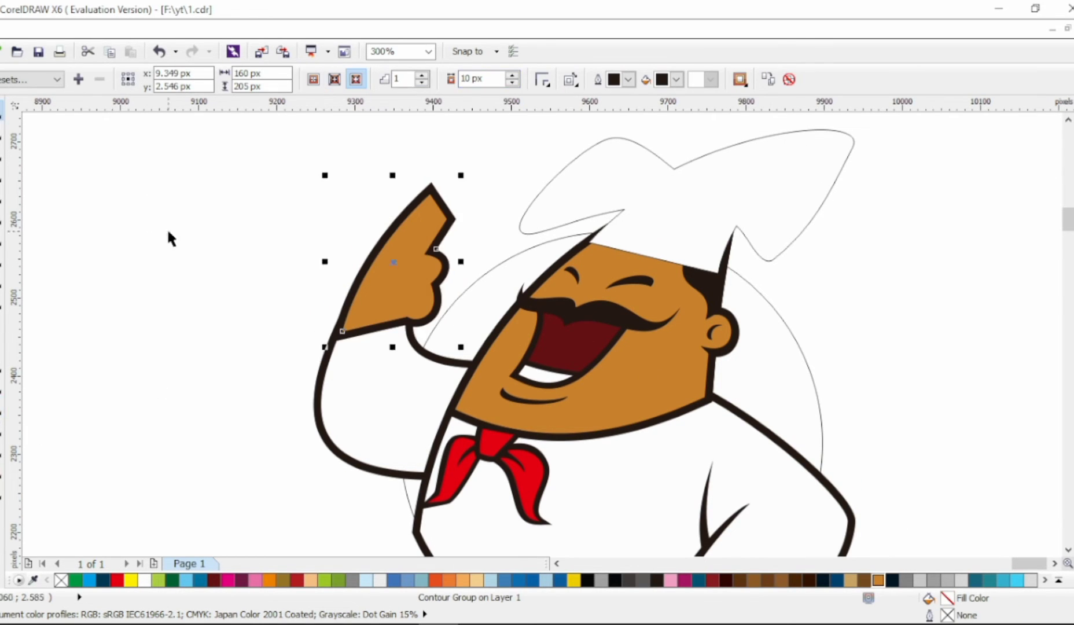
Step: Stretch the raised hand's fingertips slightly outward and reshape its edges with the nodes
click(168, 232)
double_click(415, 240)
scroll(421, 236, up, 1)
drag(454, 191, 446, 215)
click(370, 169)
scroll(302, 267, down, 2)
scroll(302, 268, up, 1)
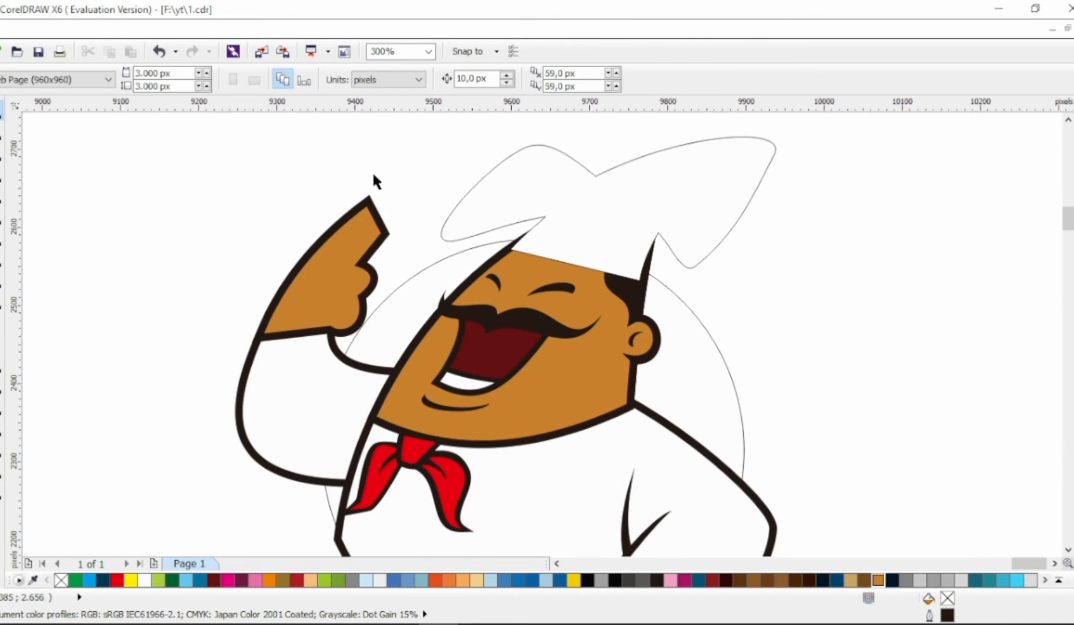
Step: Add nodes on the raised hand's fingertip edge and shape a second, rounded finger beside the first
click(376, 210)
click(1, 132)
scroll(271, 211, up, 1)
double_click(474, 227)
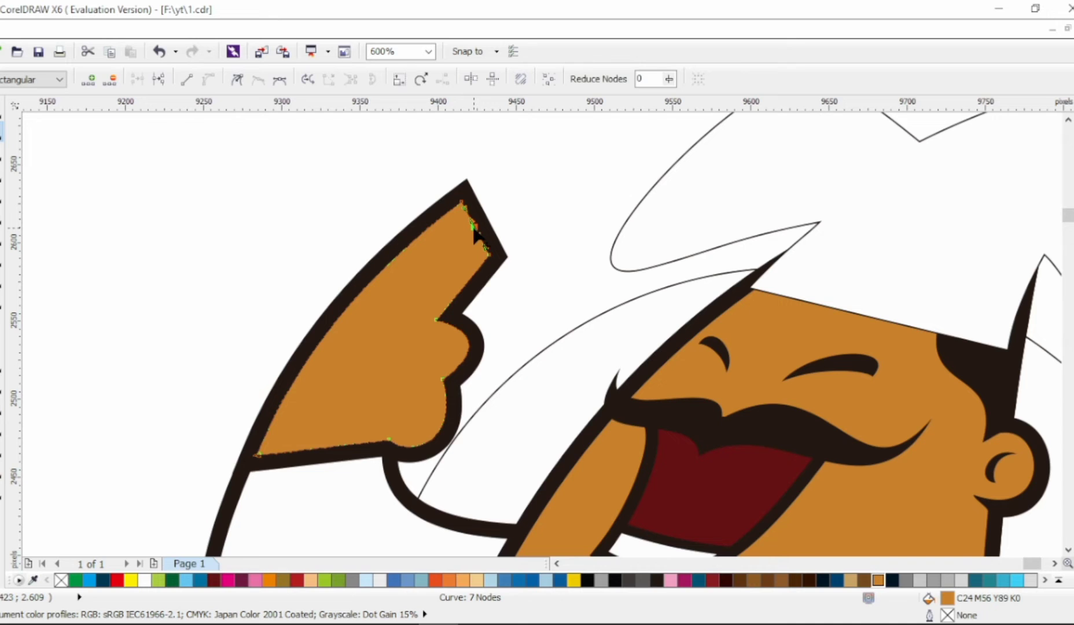
double_click(487, 249)
drag(480, 238, 490, 218)
drag(488, 253, 513, 251)
drag(480, 281, 474, 273)
scroll(488, 219, up, 1)
drag(492, 217, 499, 222)
drag(505, 230, 521, 230)
drag(531, 272, 535, 273)
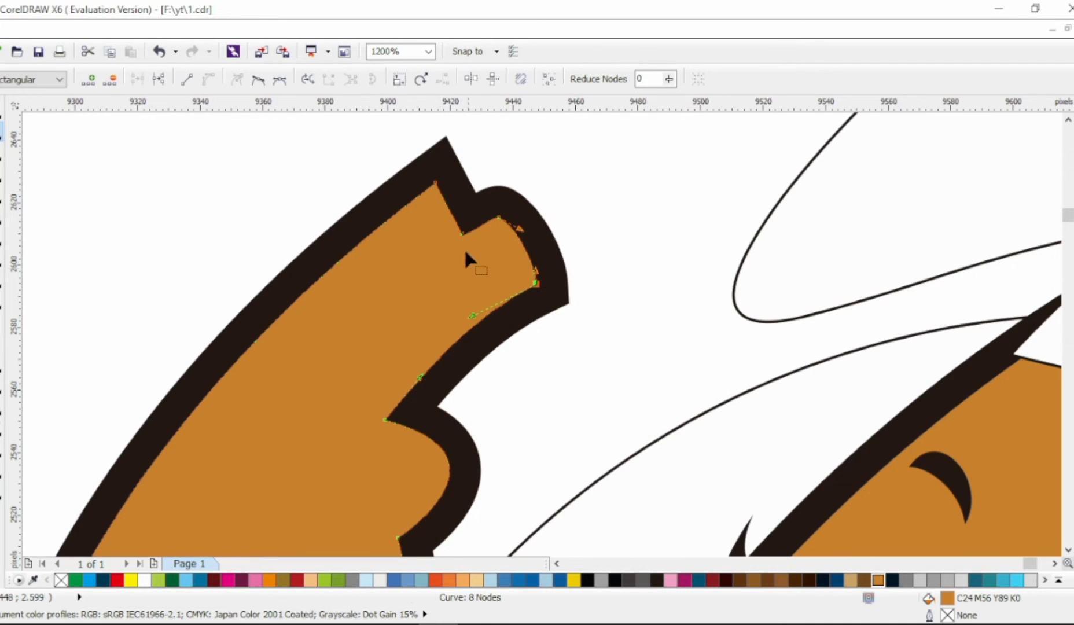
Step: Extend the first fingertip slightly and cut a pointed slit between the two upper fingers into the palm
click(465, 247)
drag(435, 183, 438, 170)
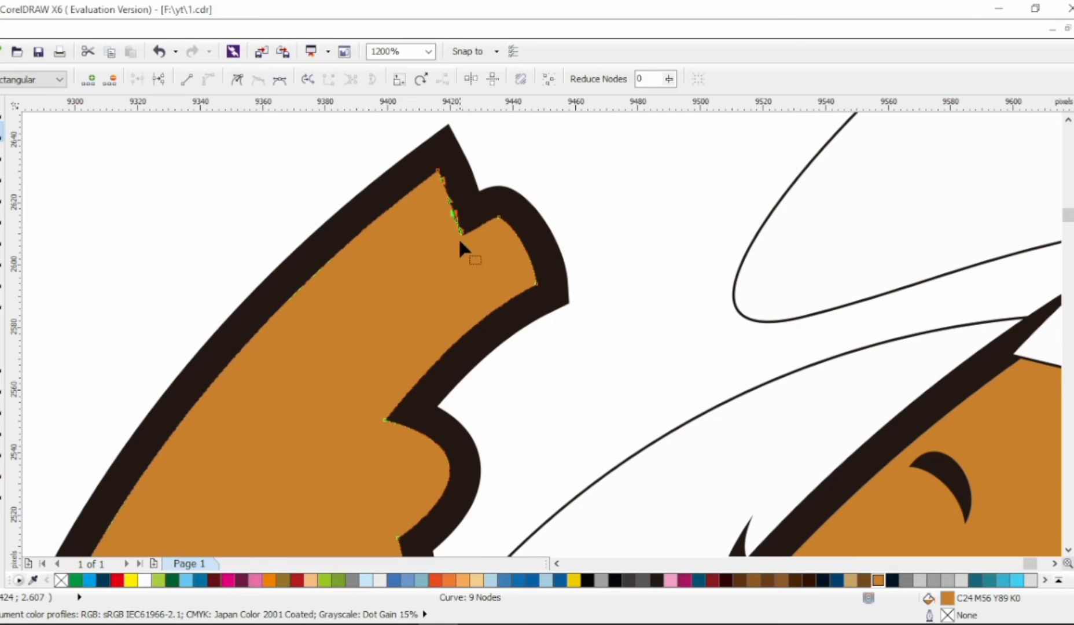
mouse_move(461, 235)
mouse_down()
mouse_move(443, 263)
mouse_move(426, 260)
mouse_move(451, 215)
mouse_up()
scroll(463, 237, down, 1)
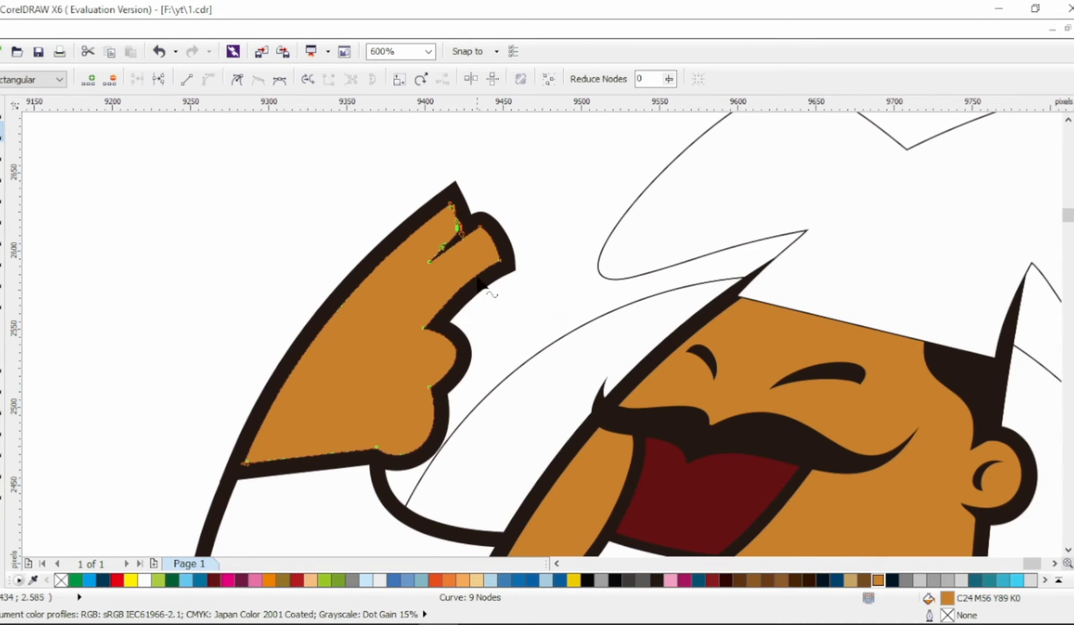
Step: Add nodes at the notch between the two curled fingers and pull one inward to form a narrow pointed slit
click(433, 373)
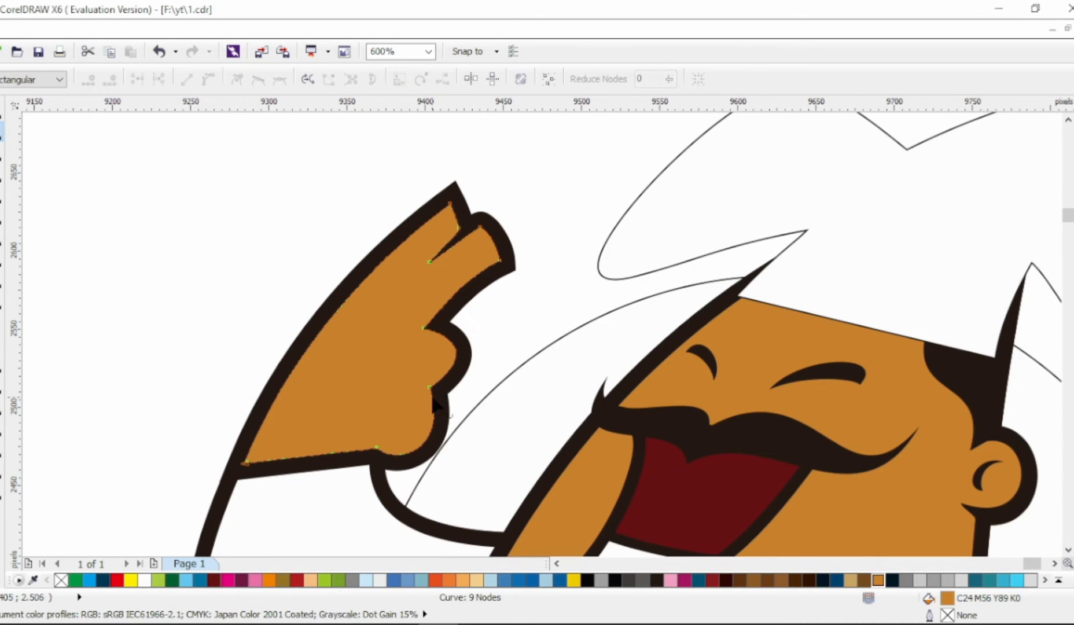
double_click(433, 396)
scroll(407, 405, up, 1)
drag(453, 373, 358, 341)
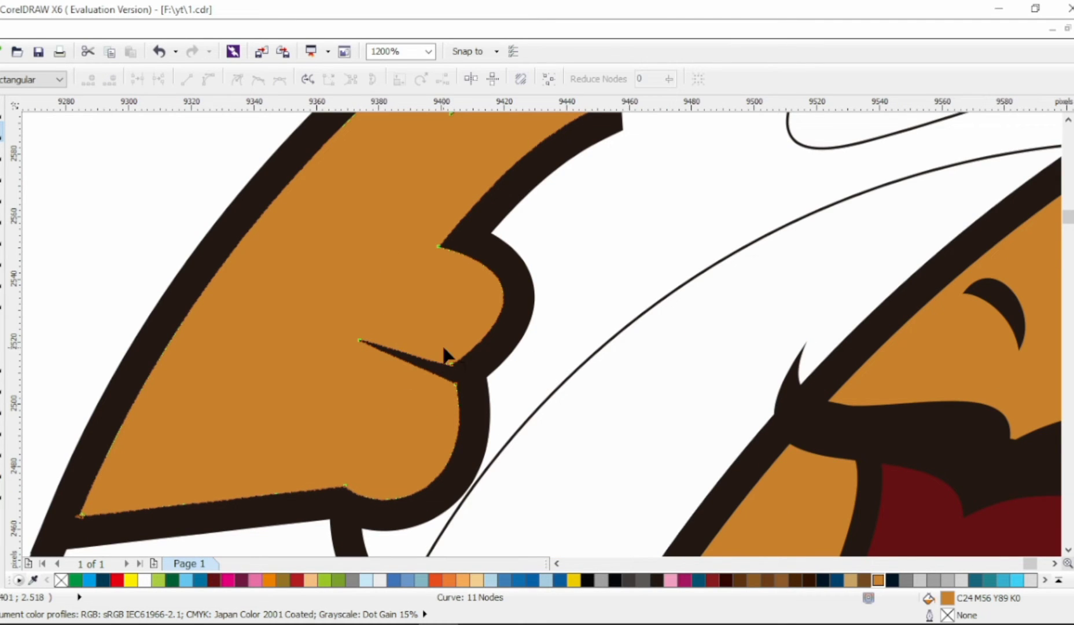
Step: Add a node on each side of the curled-finger slit and bend its inner part into an open oval loop
double_click(412, 354)
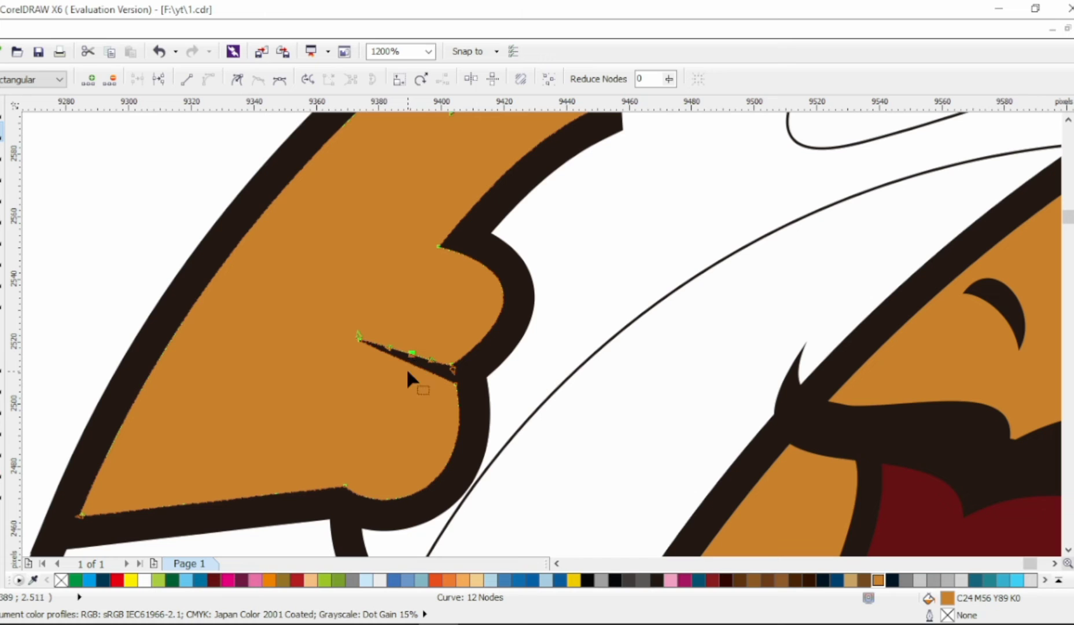
double_click(409, 363)
drag(412, 361, 450, 234)
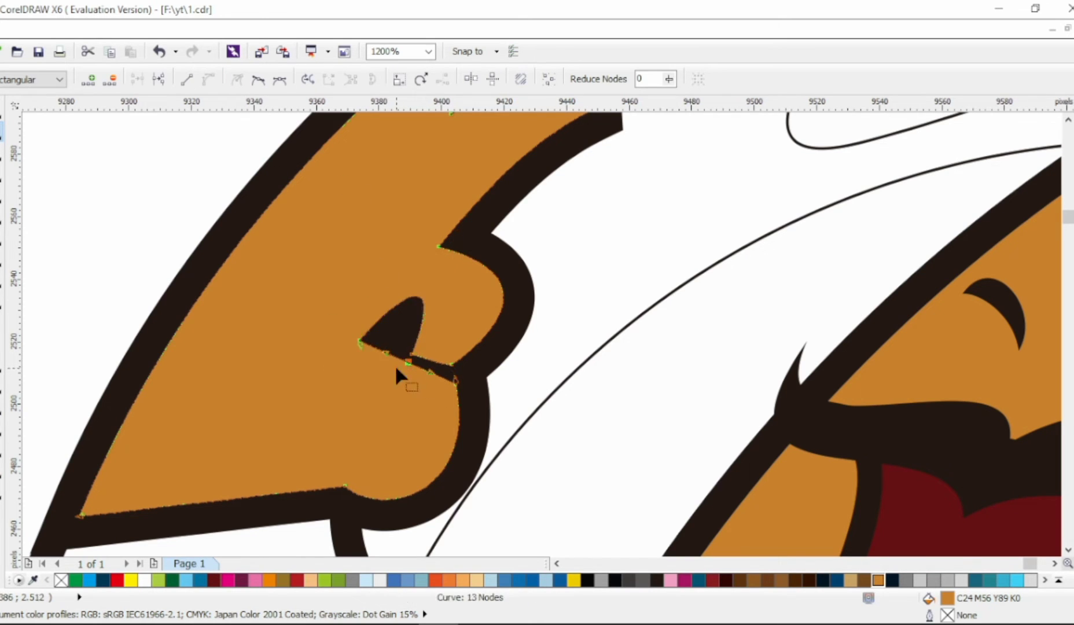
drag(346, 484, 341, 488)
drag(360, 341, 299, 384)
drag(372, 284, 353, 282)
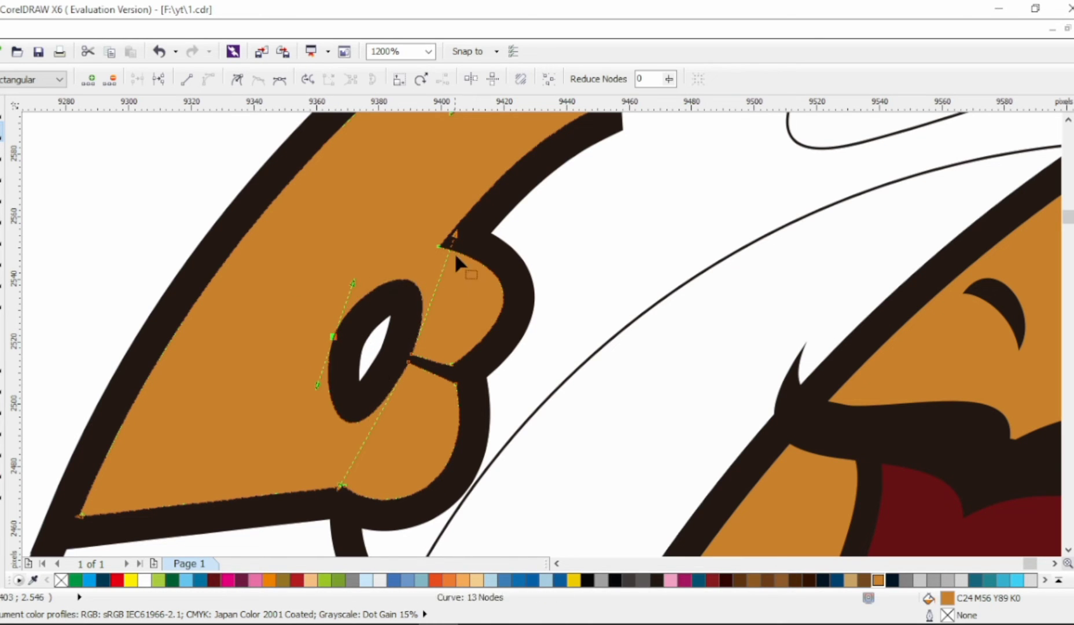
drag(456, 235, 455, 249)
drag(334, 337, 326, 334)
drag(342, 486, 362, 444)
drag(304, 391, 292, 415)
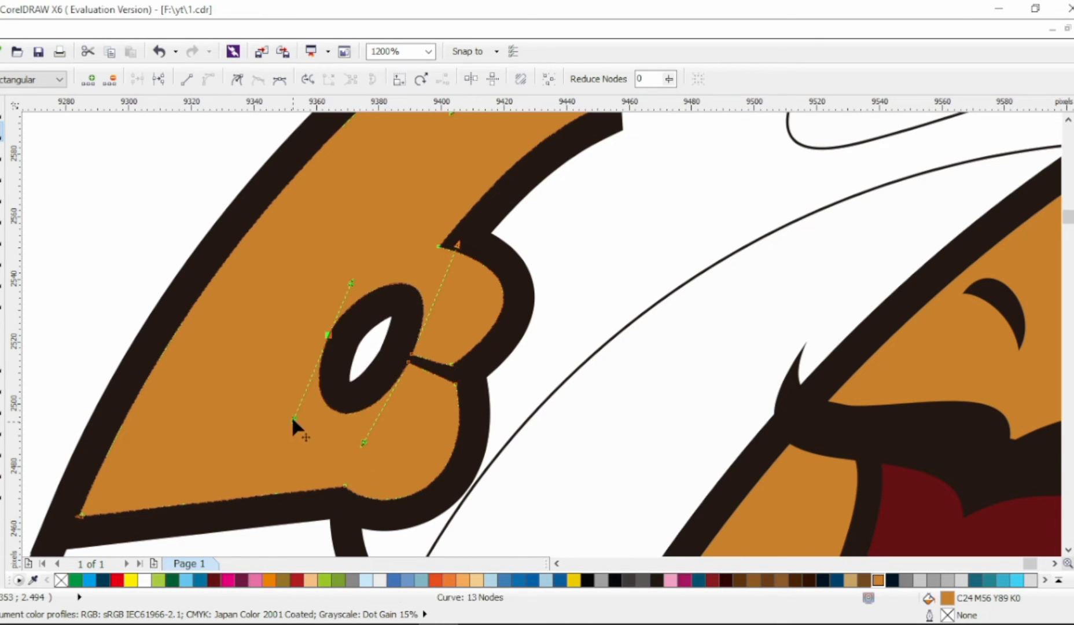
Step: Refine the oval finger loop's curvature by adjusting its outer node and curve handles
scroll(457, 335, down, 2)
scroll(476, 335, up, 2)
drag(262, 332, 242, 322)
drag(261, 267, 297, 217)
drag(393, 237, 413, 222)
scroll(343, 349, down, 3)
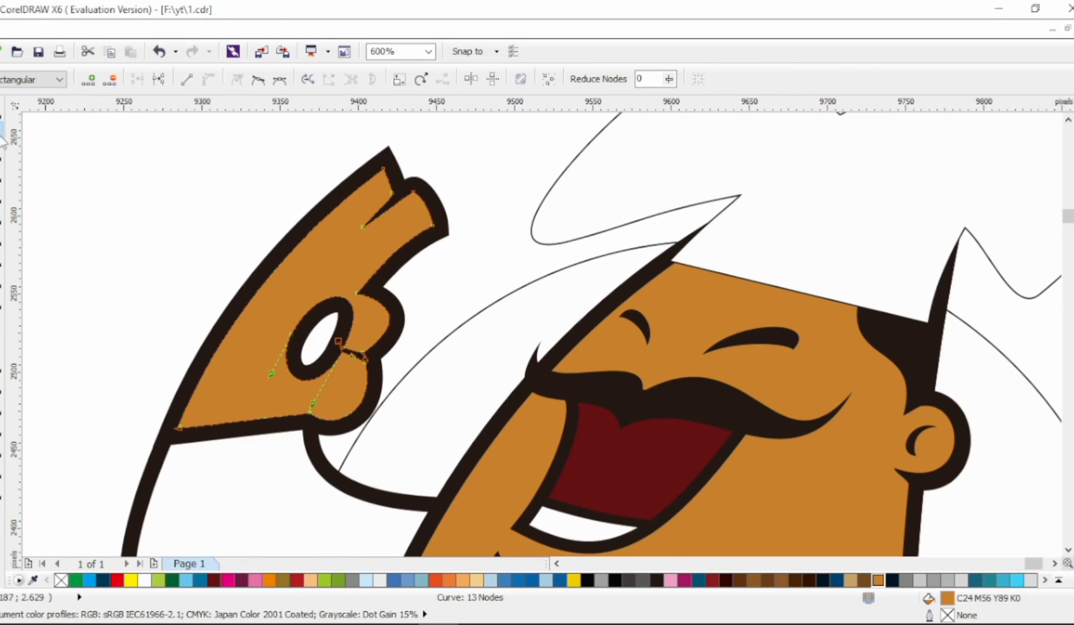
key(space)
scroll(442, 286, up, 2)
key(space)
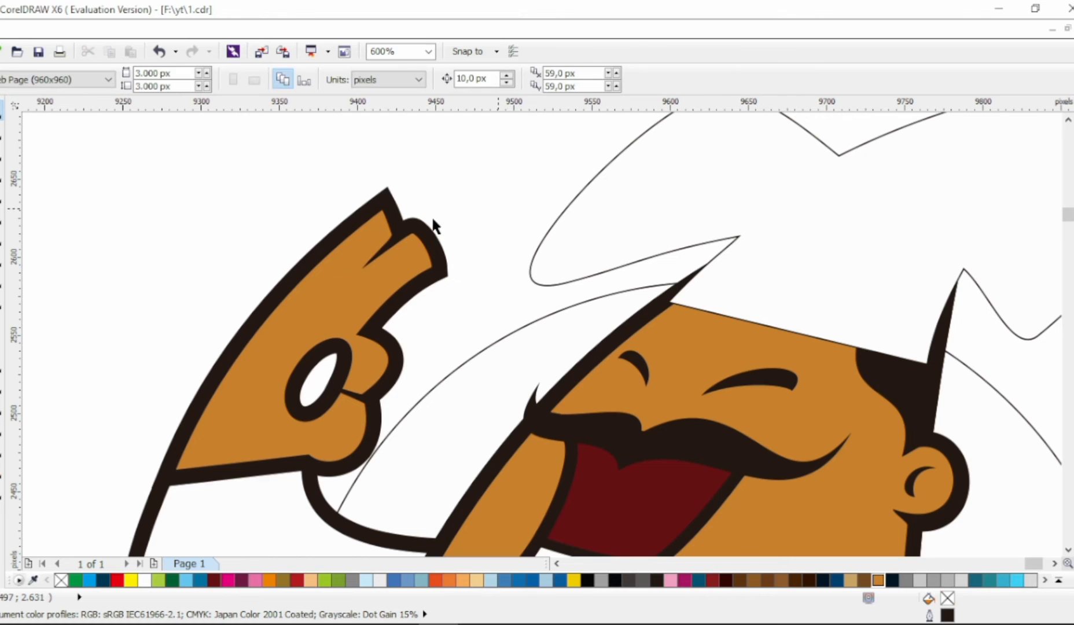
Step: Lengthen the slit between the two upper fingers deeper into the palm and curve its edge
scroll(353, 287, up, 1)
click(364, 265)
drag(369, 246, 297, 323)
click(309, 312)
Step: Draw a small three-node crease below the upper finger slit, bend its long sides into arcs, and fill it black
scroll(309, 312, up, 1)
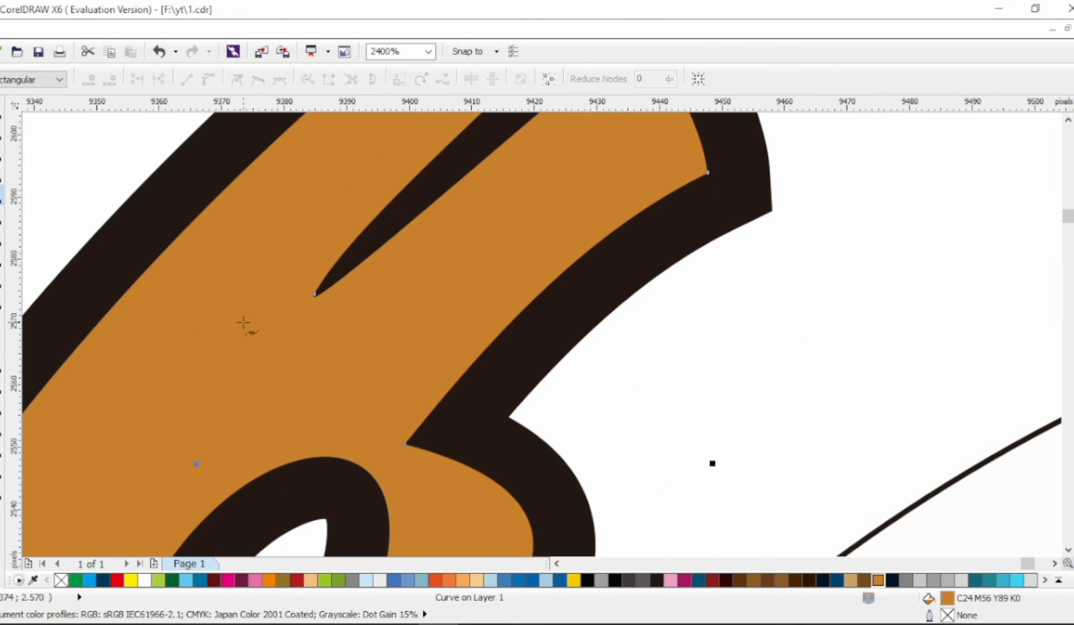
click(259, 297)
click(377, 373)
click(214, 311)
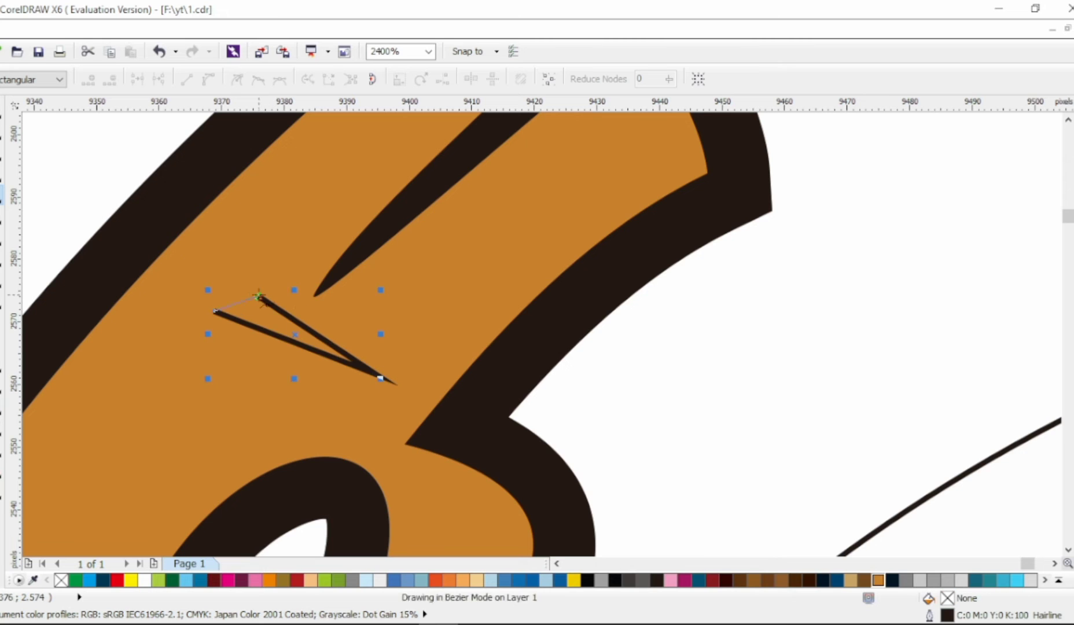
click(259, 297)
click(207, 82)
drag(317, 335, 276, 272)
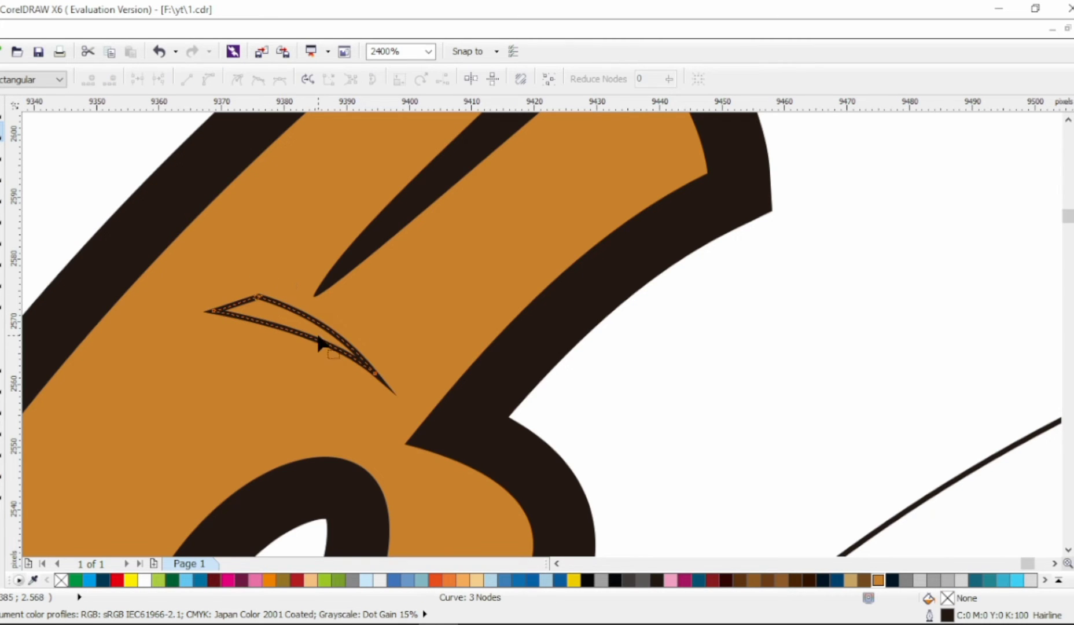
click(587, 579)
scroll(457, 278, down, 3)
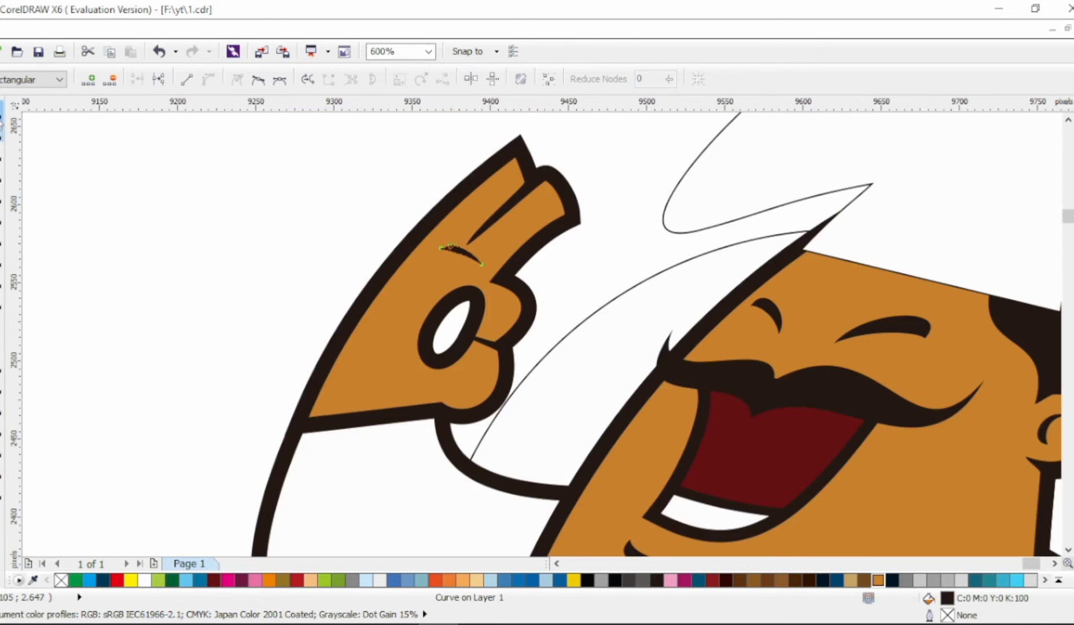
key(Escape)
Step: Add nodes on the oval finger loop's outer edge and pull one into the palm as a short pointed crease
scroll(399, 320, up, 2)
click(391, 320)
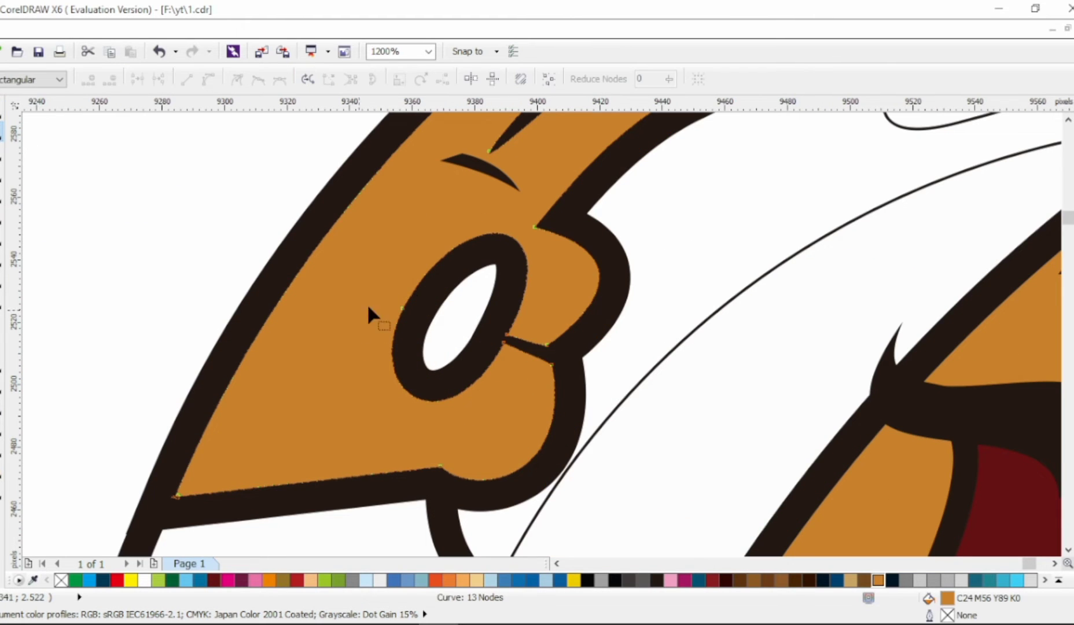
double_click(413, 295)
drag(412, 298, 354, 300)
scroll(405, 307, down, 1)
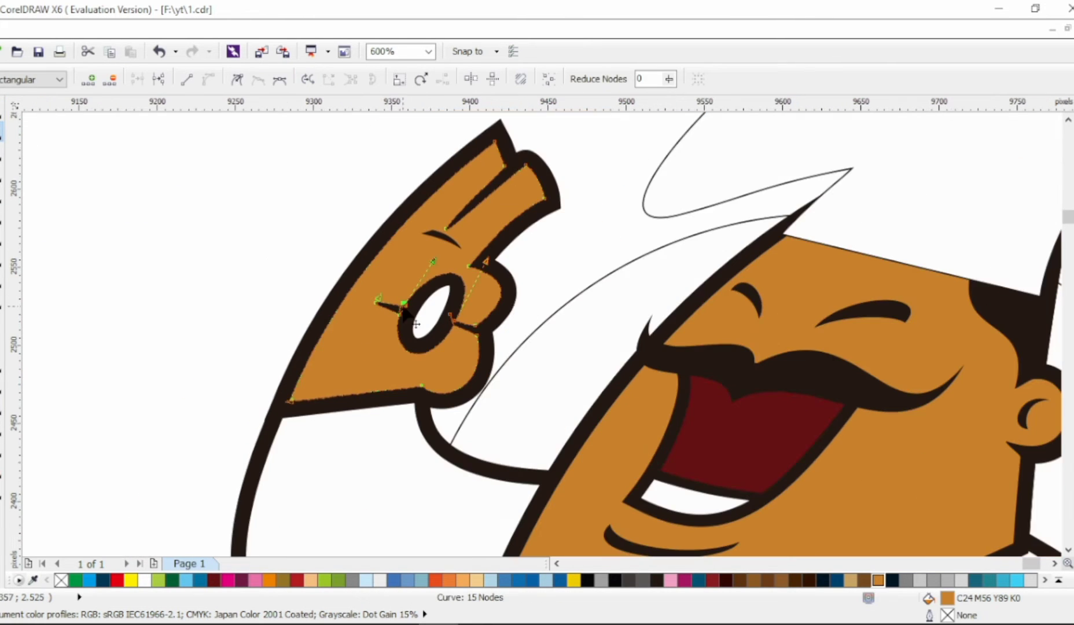
Step: Add a node on the raised palm's lower edge beside the thumb base and pull it inward as a short crease
scroll(462, 370, up, 1)
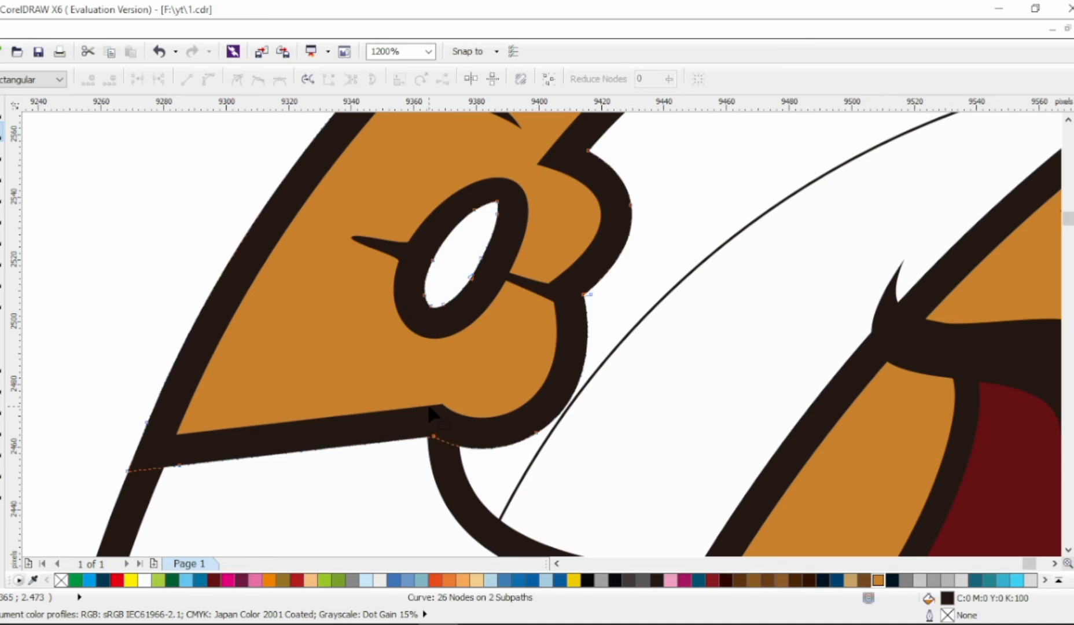
drag(424, 408, 456, 434)
scroll(456, 434, down, 1)
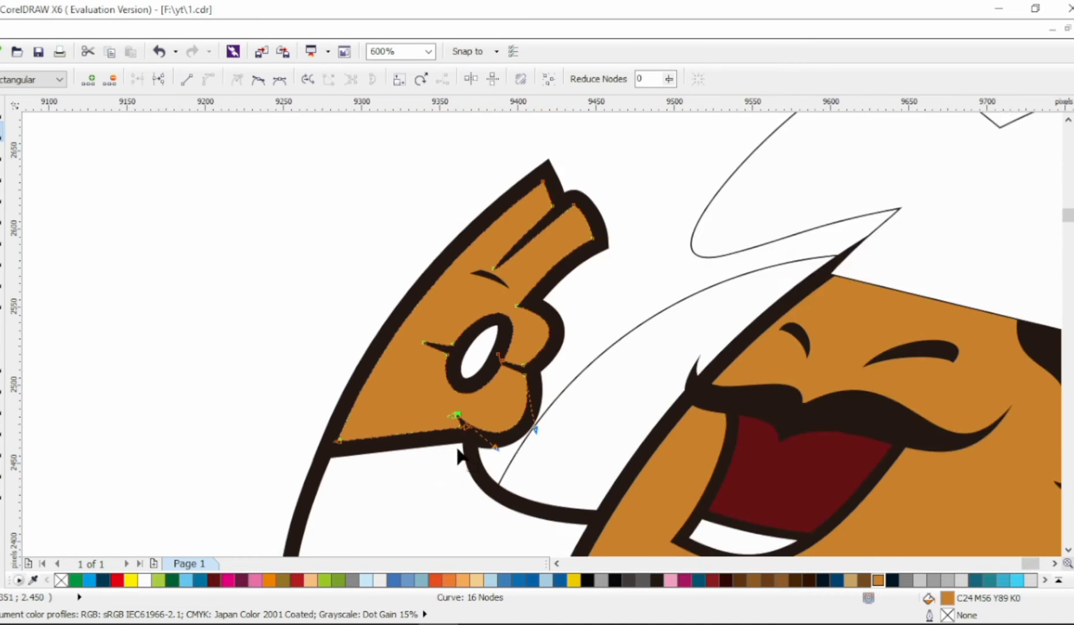
scroll(428, 436, up, 2)
scroll(429, 438, down, 1)
click(178, 222)
scroll(178, 222, down, 3)
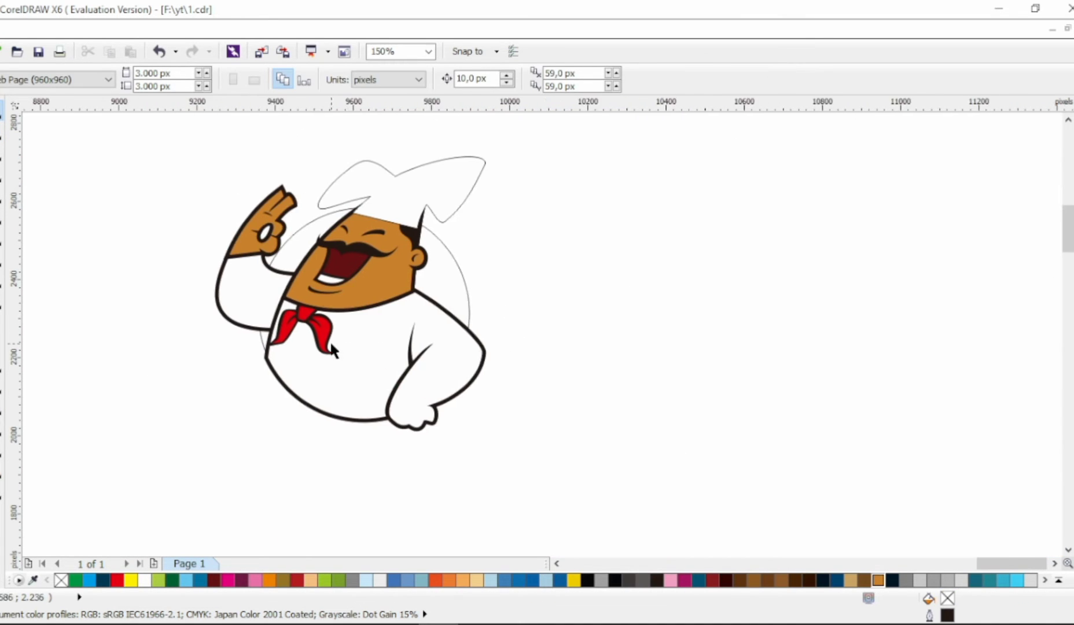
Step: Fill the circle behind the chef with black and enlarge it from its centre to about 563 px
scroll(330, 341, up, 1)
click(588, 580)
scroll(658, 395, down, 2)
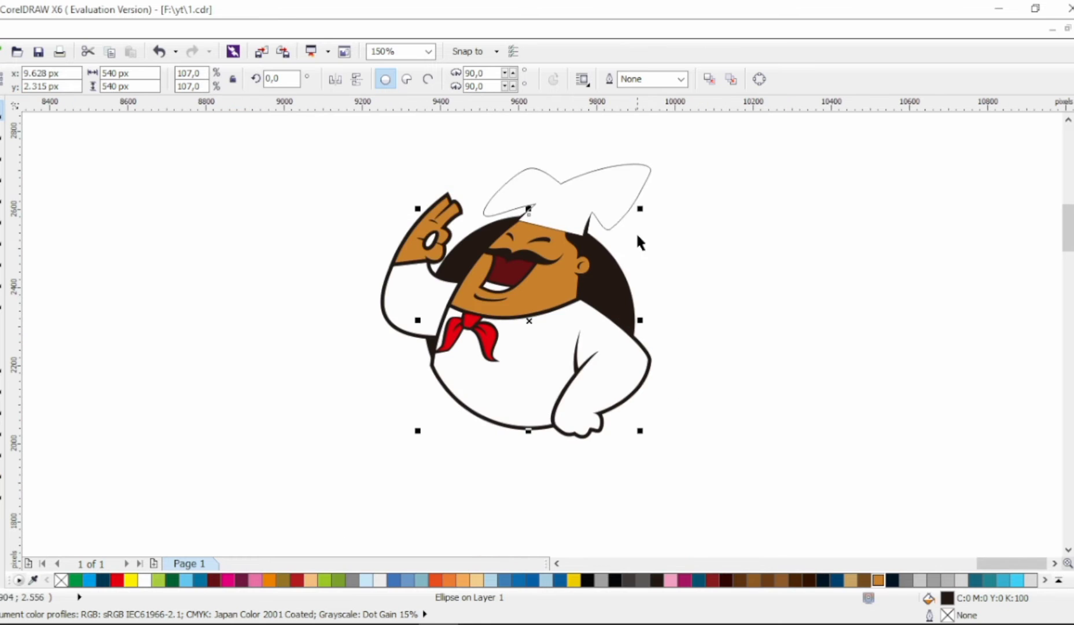
scroll(636, 231, up, 2)
drag(678, 418, 686, 424)
click(672, 414)
scroll(652, 400, down, 1)
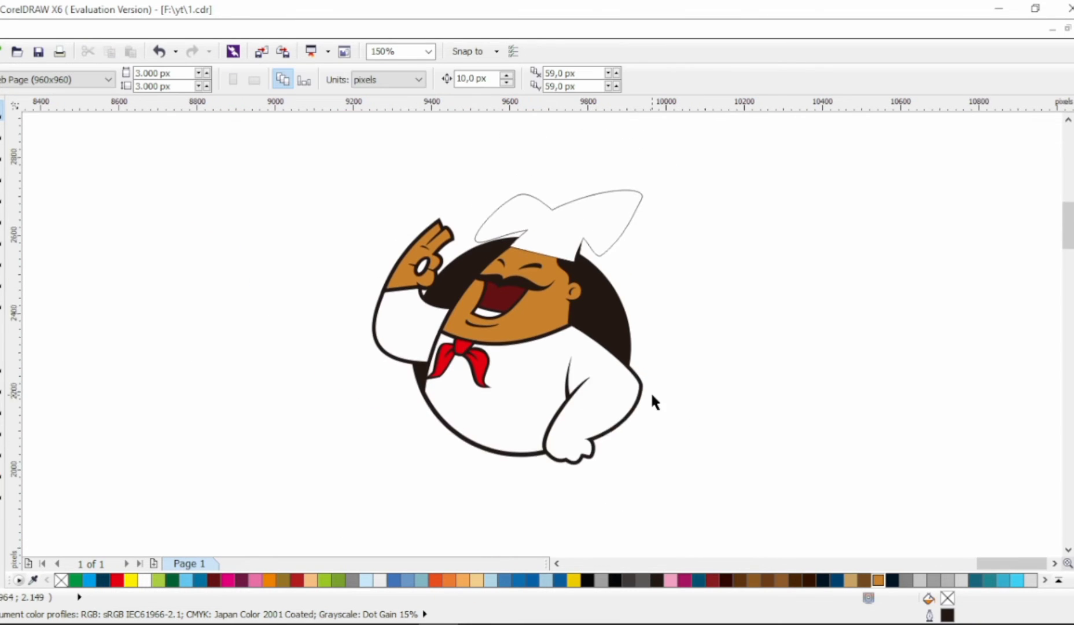
Step: Stretch the longer scarf tail downward to about 154 px tall and lengthen the other tail slightly
scroll(521, 393, up, 2)
scroll(393, 461, down, 1)
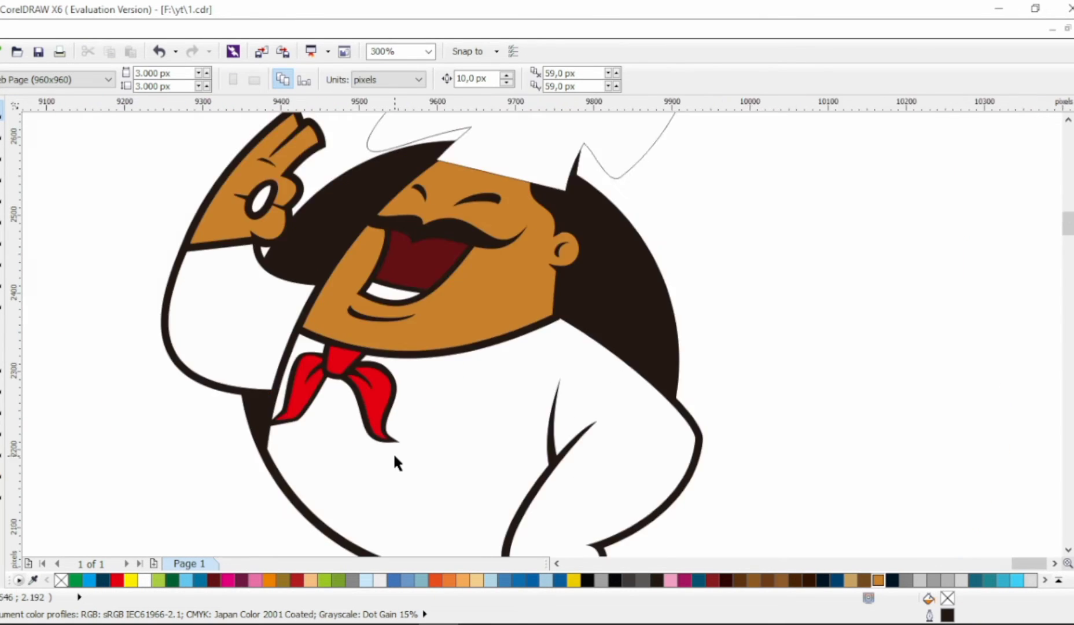
click(376, 411)
click(375, 411)
drag(361, 447, 361, 486)
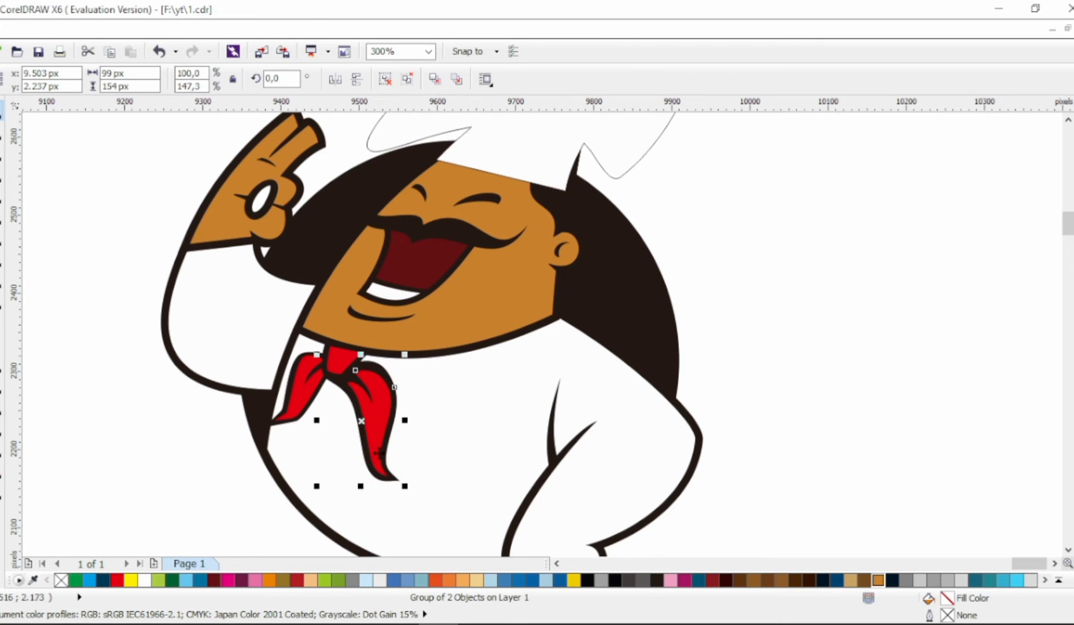
drag(299, 404, 296, 438)
key(Escape)
Step: Refine the upper curve of the longer scarf tail's dark outline shape through its node handles
scroll(295, 439, down, 1)
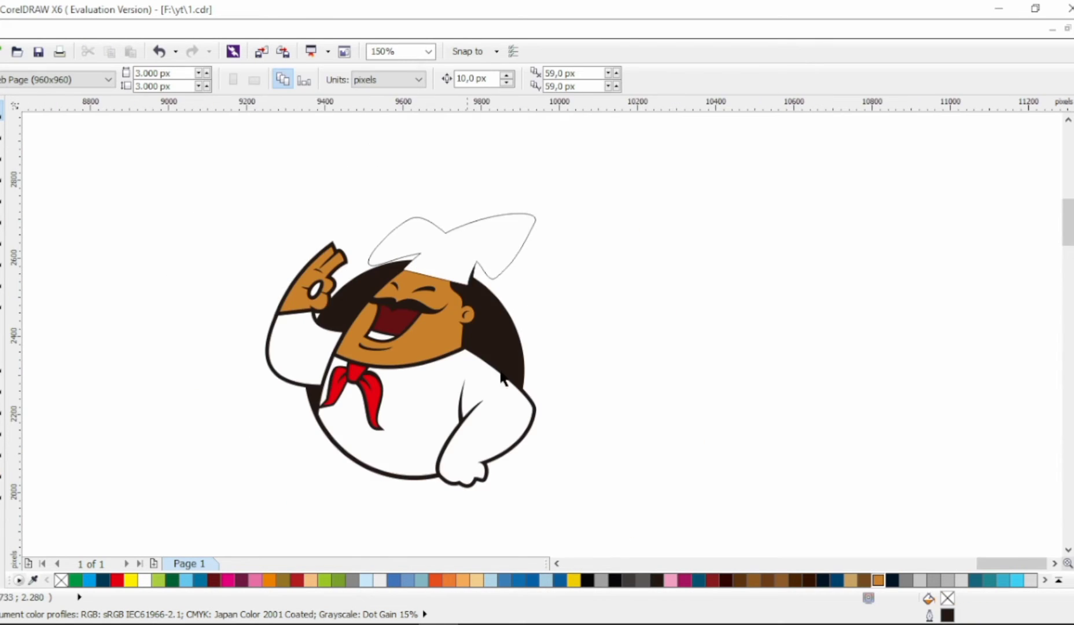
scroll(377, 342, up, 2)
click(370, 327)
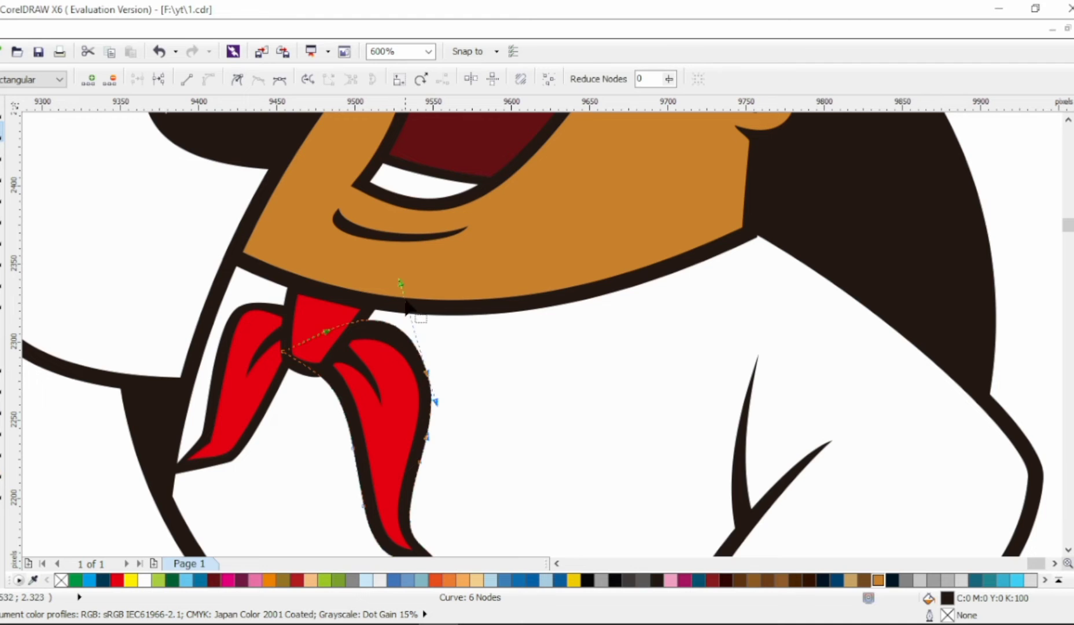
scroll(382, 318, down, 1)
key(space)
key(Escape)
scroll(515, 321, down, 1)
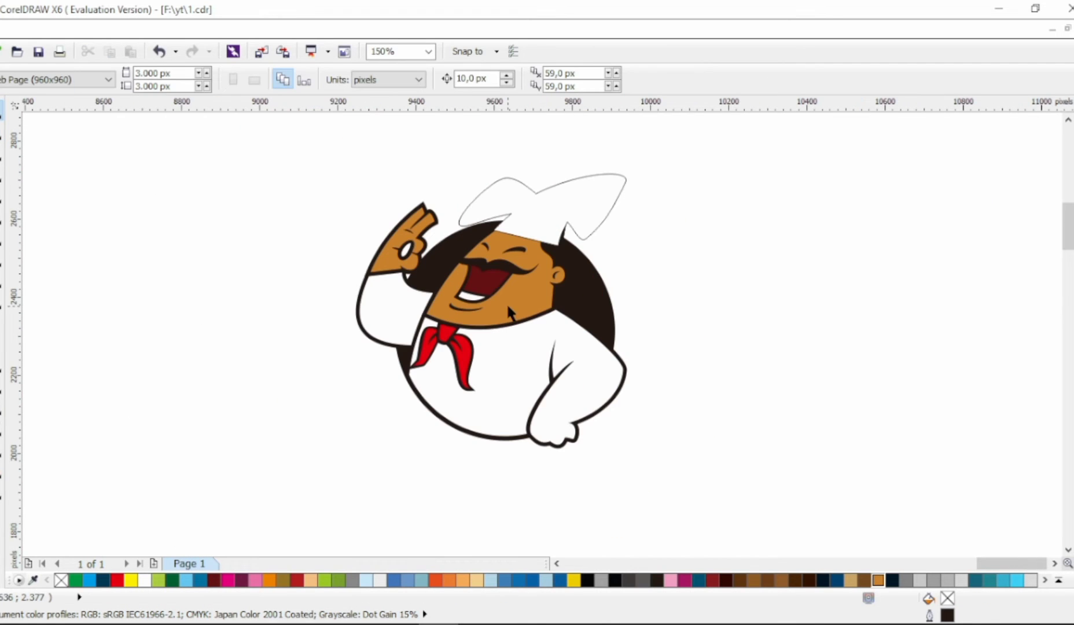
Step: Remove the chef hat's hairline outline and give the hat a single-step black outside contour of 10 px
click(556, 223)
scroll(555, 222, up, 1)
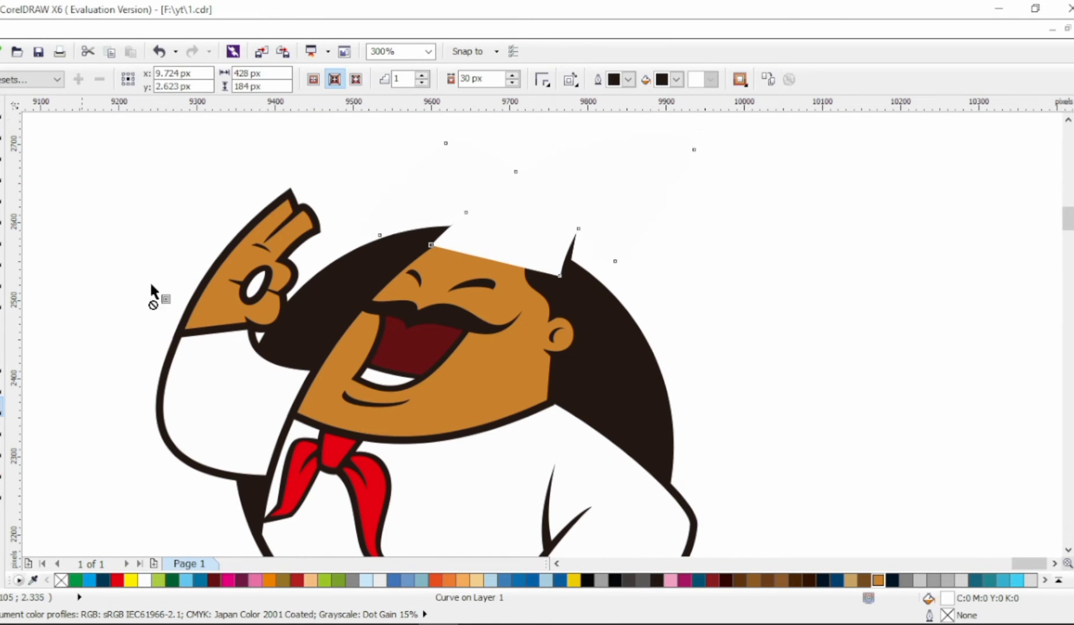
drag(376, 204, 338, 204)
text(10)
key(Return)
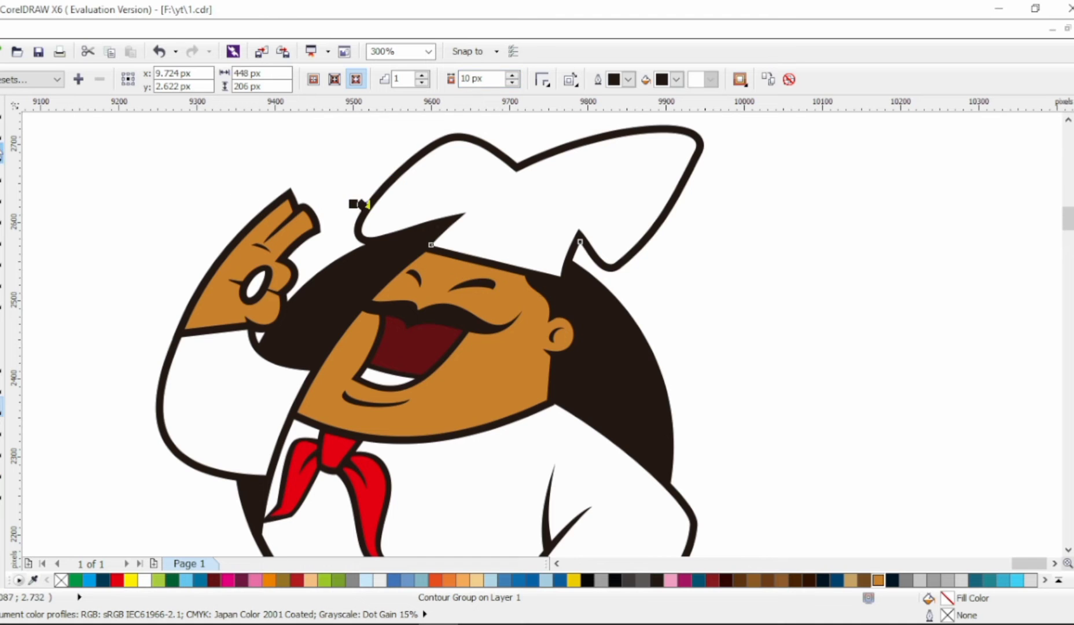
Step: Bend the hat's straight lower edge above the forehead into an upward arc
key(F10)
scroll(573, 307, up, 1)
scroll(488, 227, down, 2)
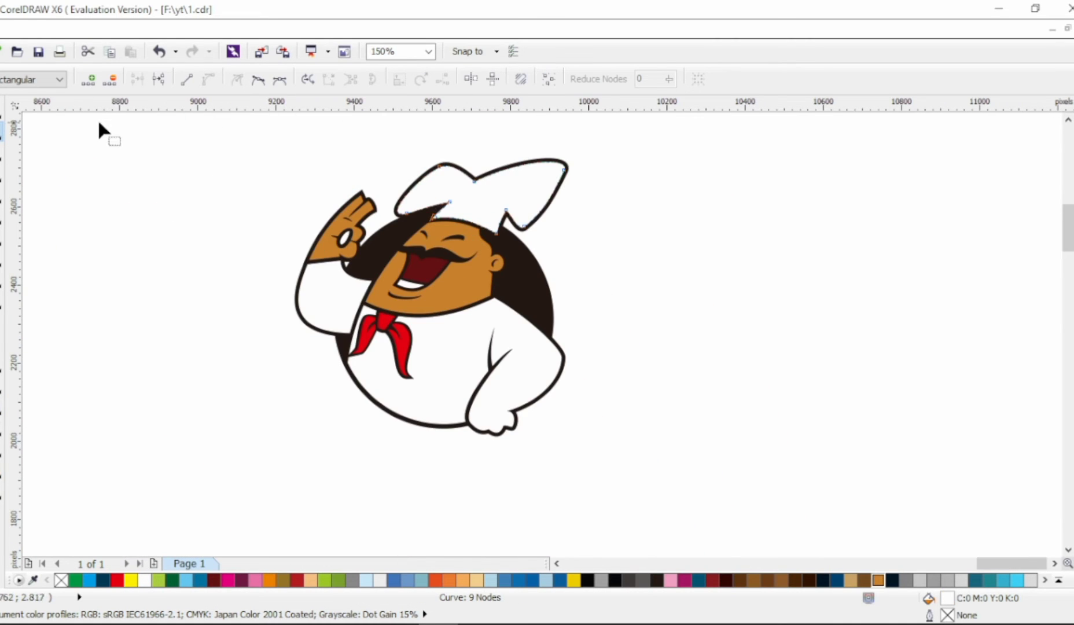
key(space)
scroll(513, 174, up, 1)
key(space)
Step: Reshape the hat's two lobes by adjusting the smaller lobe's nodes and handles and bowing the larger lobe's outer edge
click(382, 184)
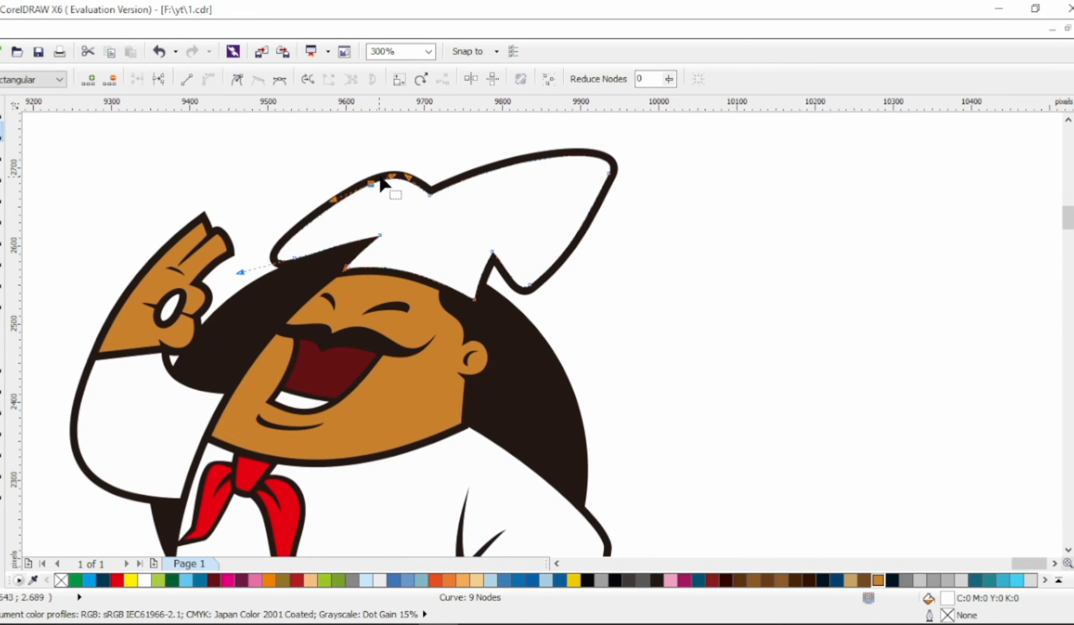
mouse_move(382, 184)
mouse_down()
mouse_move(396, 180)
mouse_move(343, 208)
mouse_move(371, 184)
mouse_up()
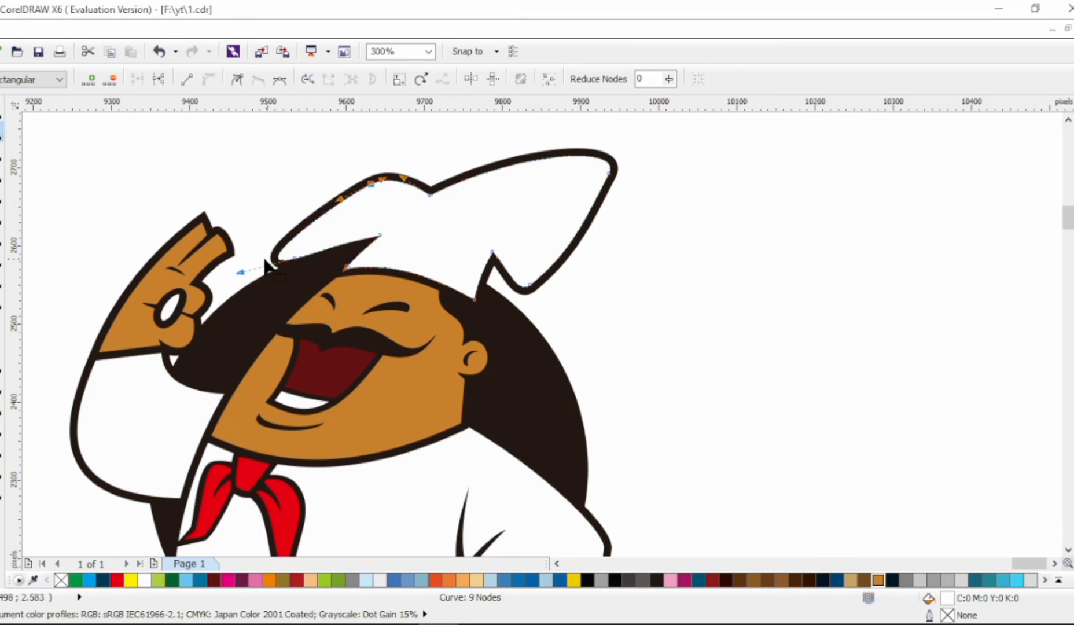
drag(243, 278, 371, 184)
scroll(454, 171, down, 1)
scroll(542, 180, up, 1)
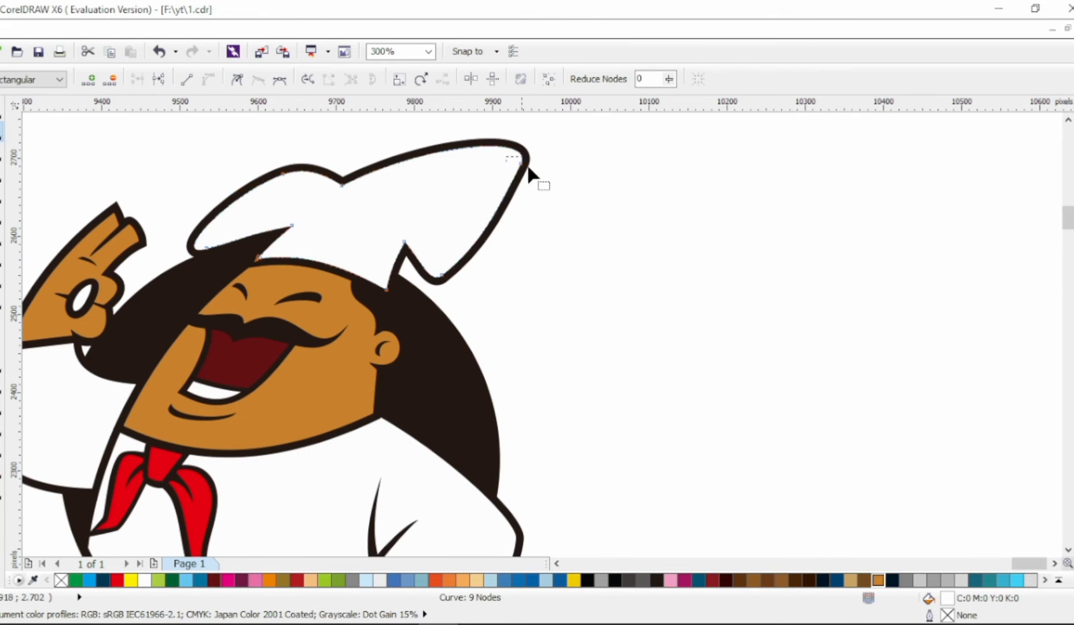
drag(499, 220, 471, 271)
Step: Break the hat's contour group apart so the white hat shape can be edited separately
key(space)
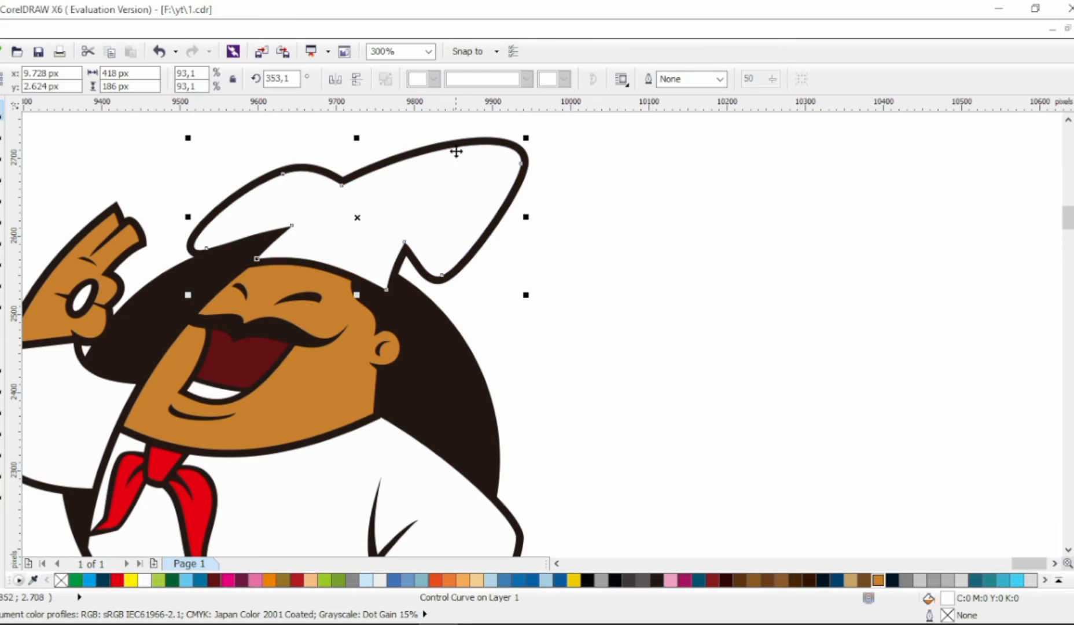
key(ctrl+k)
key(F10)
Step: Add and move nodes on the white hat shape to form pointed folds from the top notch and both brim corners
click(348, 204)
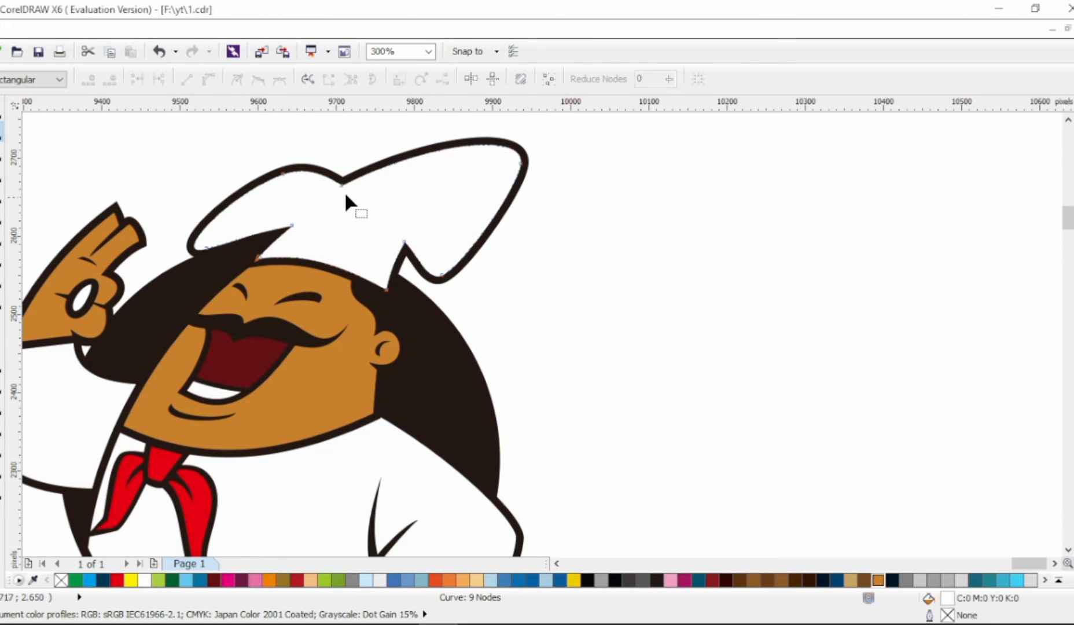
click(341, 204)
drag(342, 185, 428, 208)
click(421, 188)
double_click(280, 240)
click(390, 252)
double_click(410, 249)
mouse_move(421, 222)
mouse_down()
mouse_move(394, 230)
mouse_move(415, 229)
mouse_move(409, 219)
mouse_up()
click(28, 207)
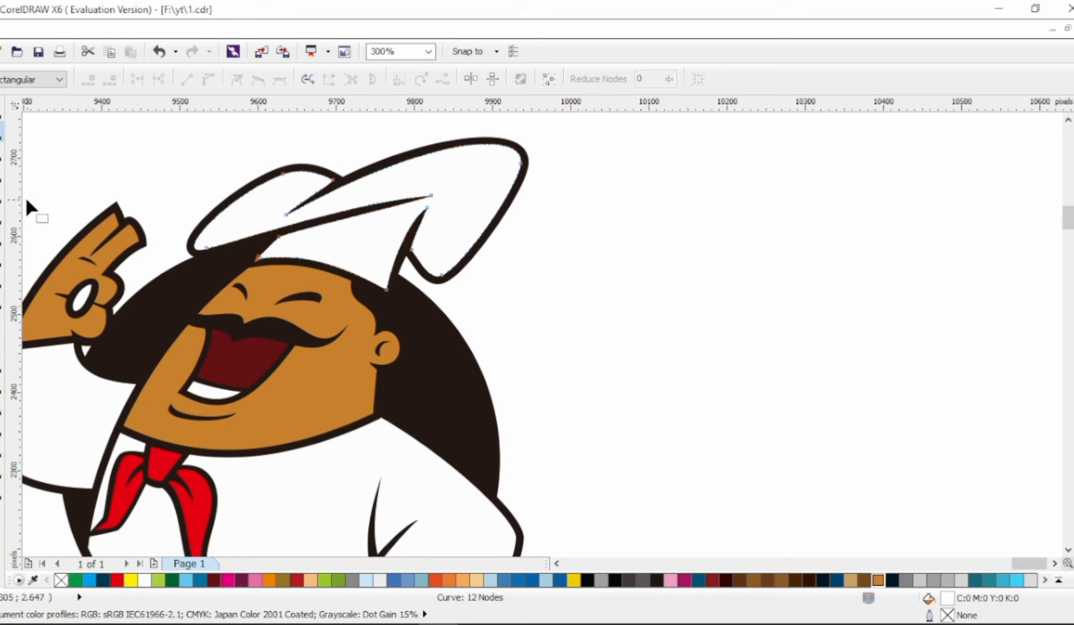
Step: Pull a new node from the brim's front end across the hat and bend its sides into a curved headband crease
scroll(302, 242, up, 2)
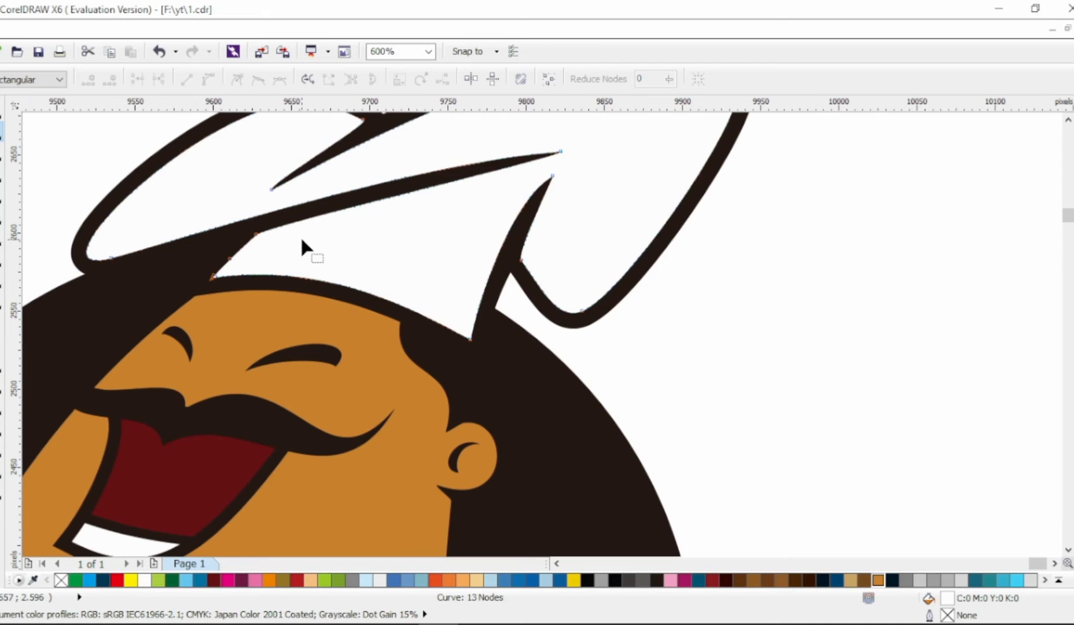
drag(242, 249, 471, 307)
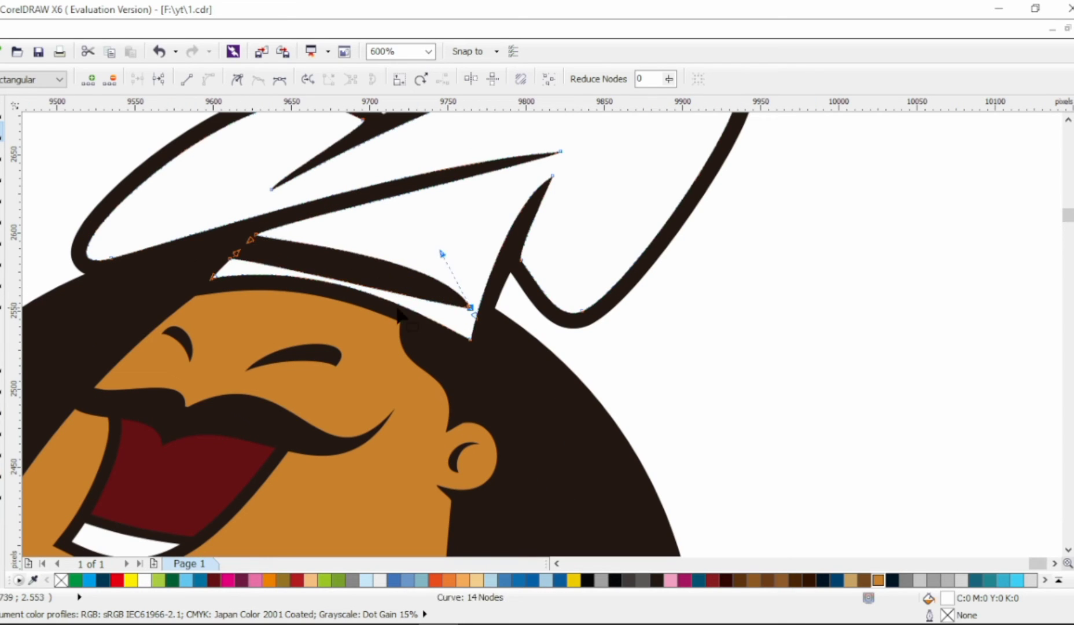
drag(239, 256, 350, 237)
click(255, 234)
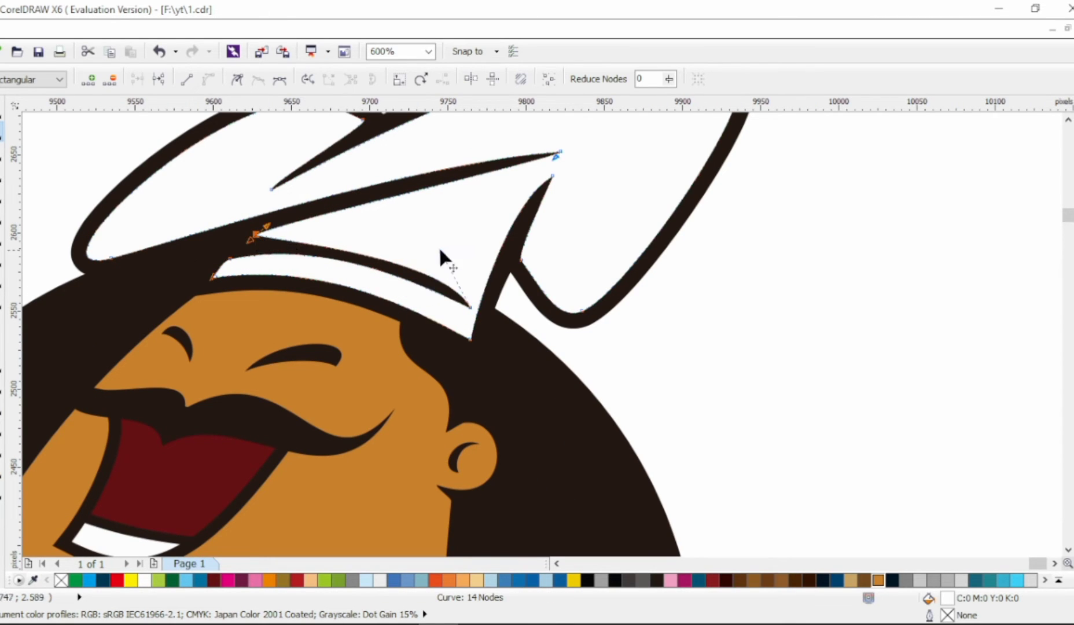
drag(440, 250, 424, 234)
scroll(467, 261, down, 1)
click(2, 110)
click(691, 288)
Step: Make a concentric 538 px copy of the black background circle, fill it red, and send both circles behind the chef
scroll(544, 278, down, 1)
scroll(461, 453, up, 1)
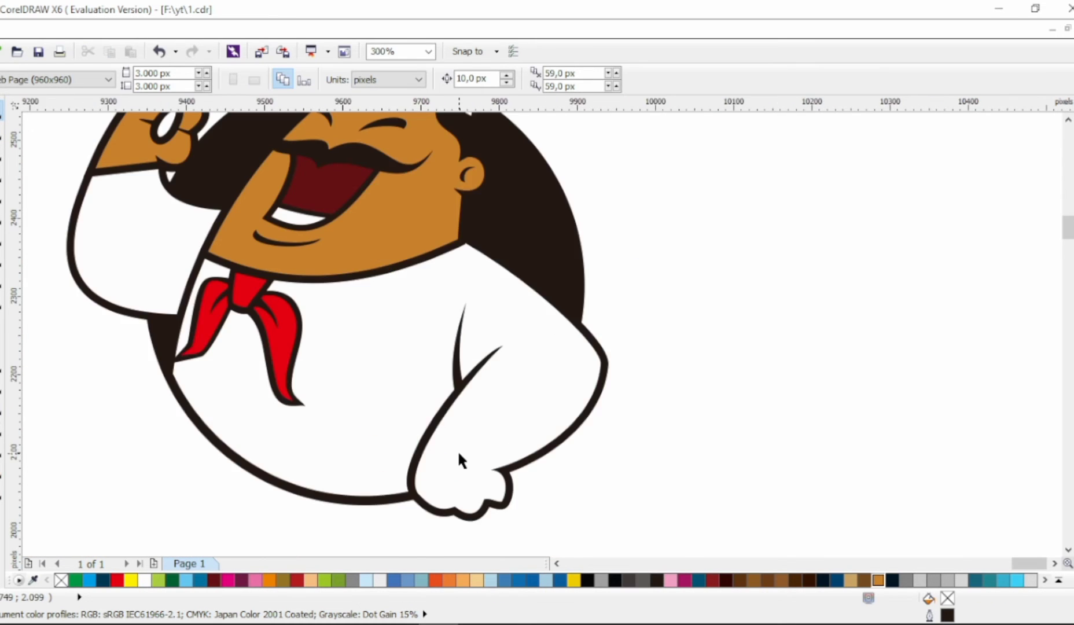
scroll(459, 455, left, 1)
scroll(475, 429, down, 1)
click(589, 276)
scroll(608, 249, up, 1)
drag(610, 165, 601, 166)
right_click(602, 166)
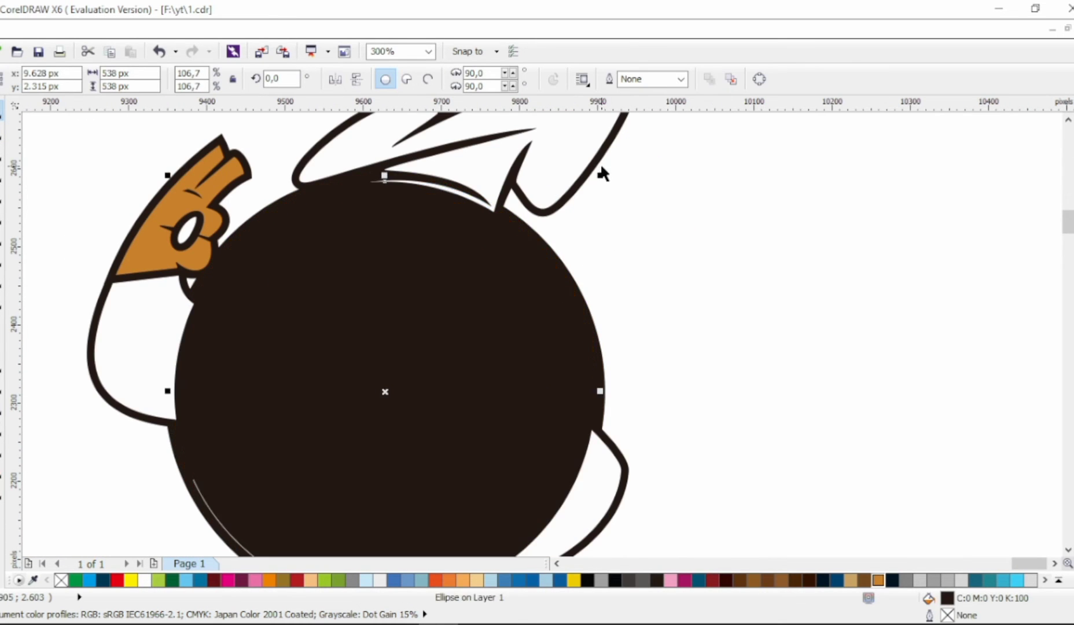
click(117, 580)
key(shift+Page_Down)
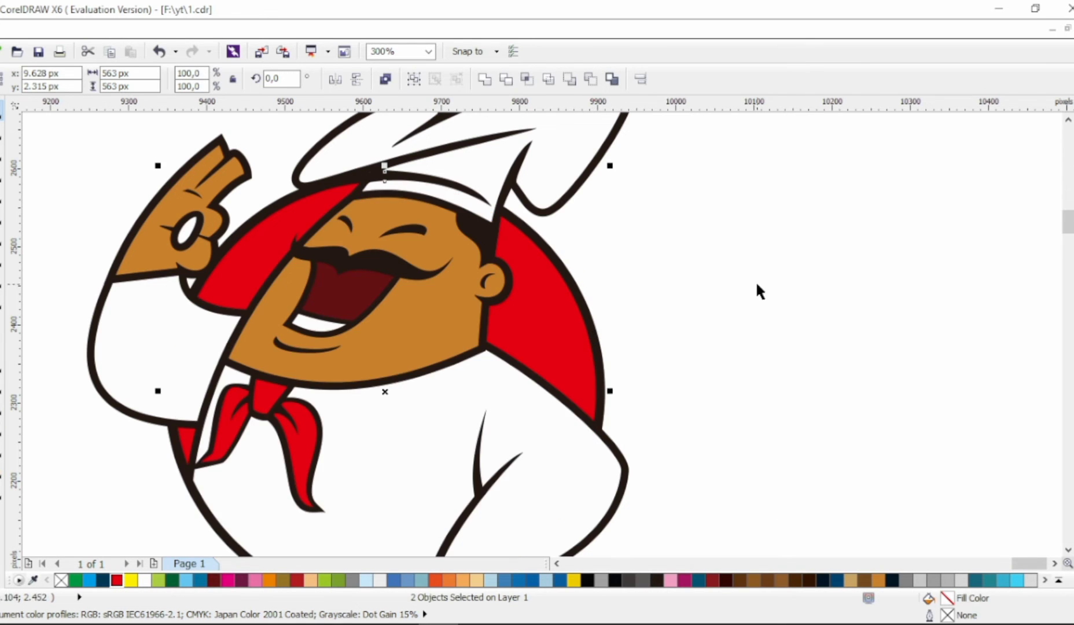
click(756, 290)
Step: Draw a closed four-sided shape around the lowered hand, convert its segments to curves, and bend its upper edge into an arc
scroll(756, 290, down, 1)
scroll(582, 437, up, 1)
scroll(580, 430, up, 1)
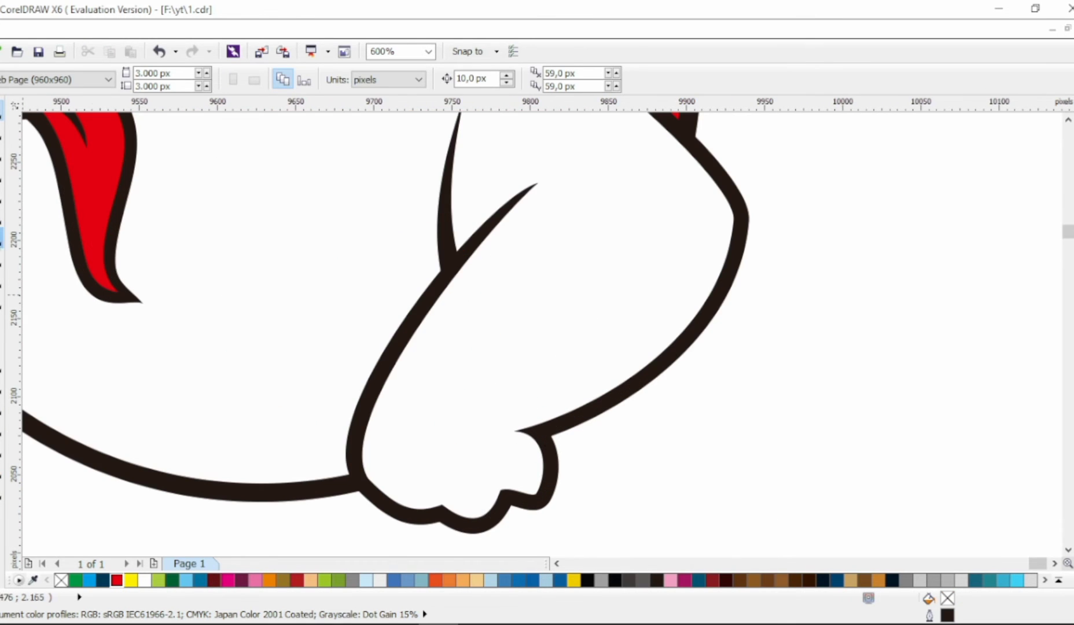
key(F10)
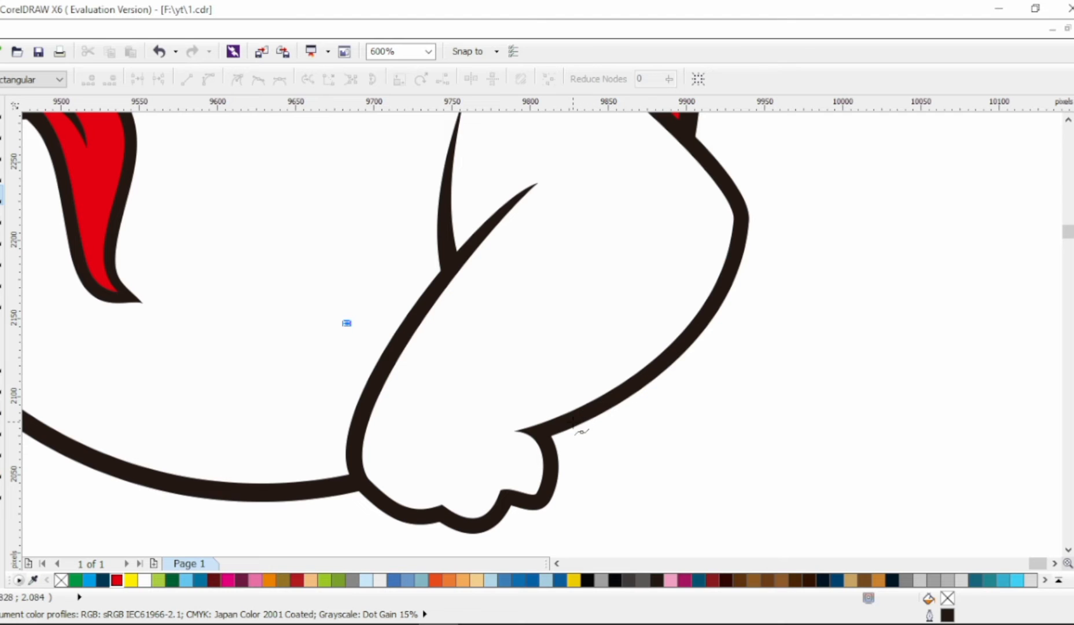
click(573, 422)
scroll(573, 422, down, 1)
click(614, 491)
click(330, 517)
click(347, 275)
key(F10)
key(ctrl+a)
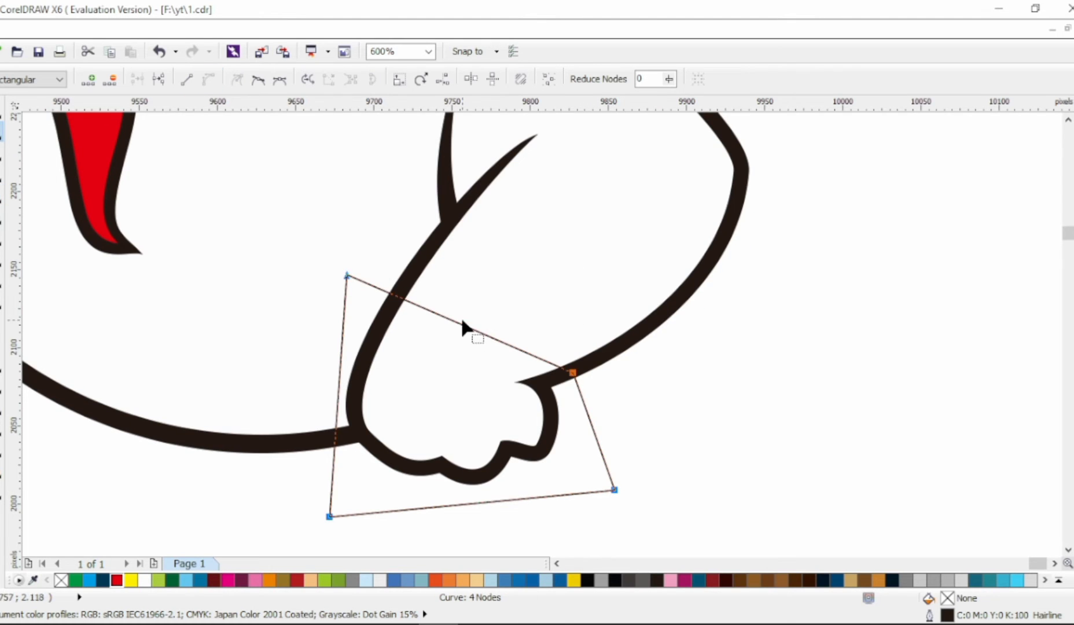
drag(458, 322, 478, 292)
Step: Break the jacket's contour group apart so the white jacket shape is a separate object
click(2, 110)
shift+click(521, 243)
click(468, 79)
click(720, 264)
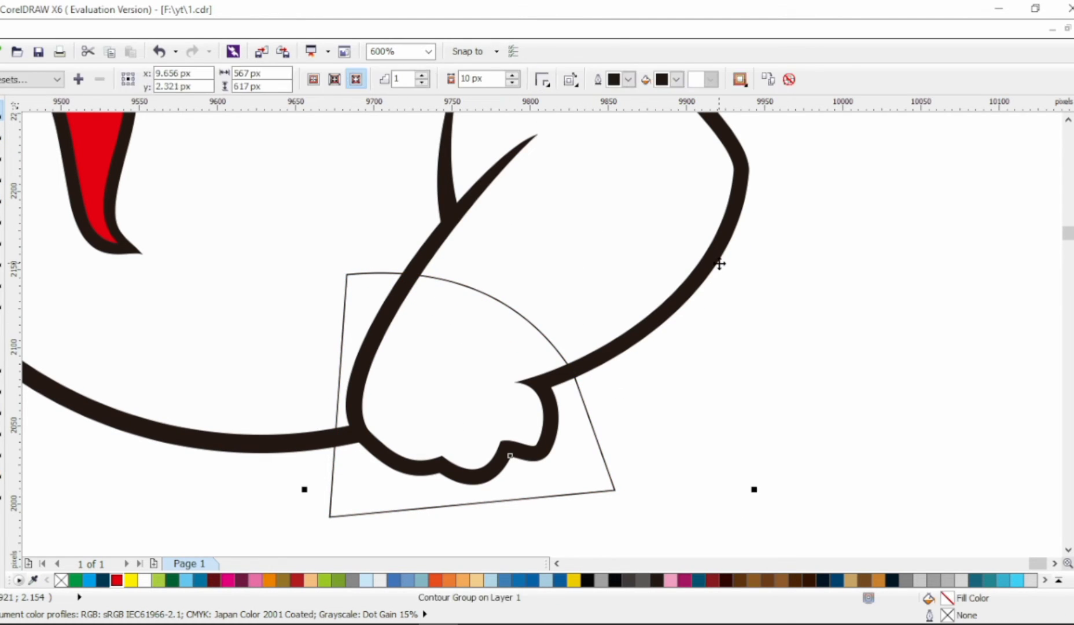
key(ctrl+k)
click(752, 350)
Step: Intersect the four-sided shape with the white jacket to create the hand piece, and delete the four-sided shape
click(568, 365)
shift+click(530, 128)
click(525, 80)
click(573, 373)
key(Delete)
scroll(617, 382, down, 1)
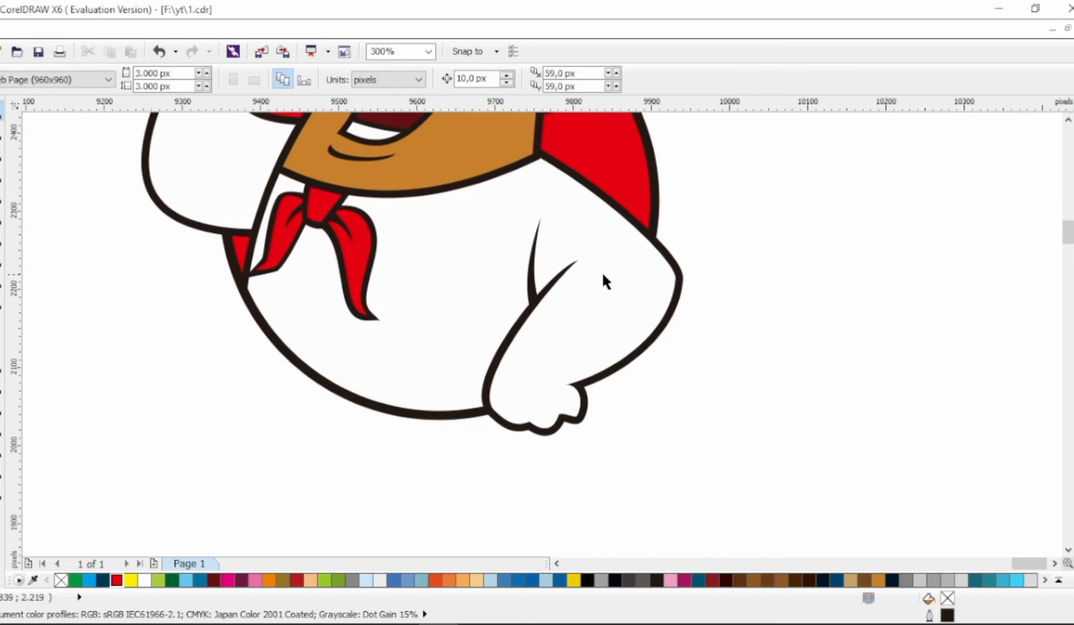
Step: Fill the lowered hand piece with the skin colour C24 M56 Y89 K0
scroll(603, 275, up, 1)
drag(503, 182, 512, 439)
click(536, 471)
scroll(532, 446, up, 1)
click(2, 196)
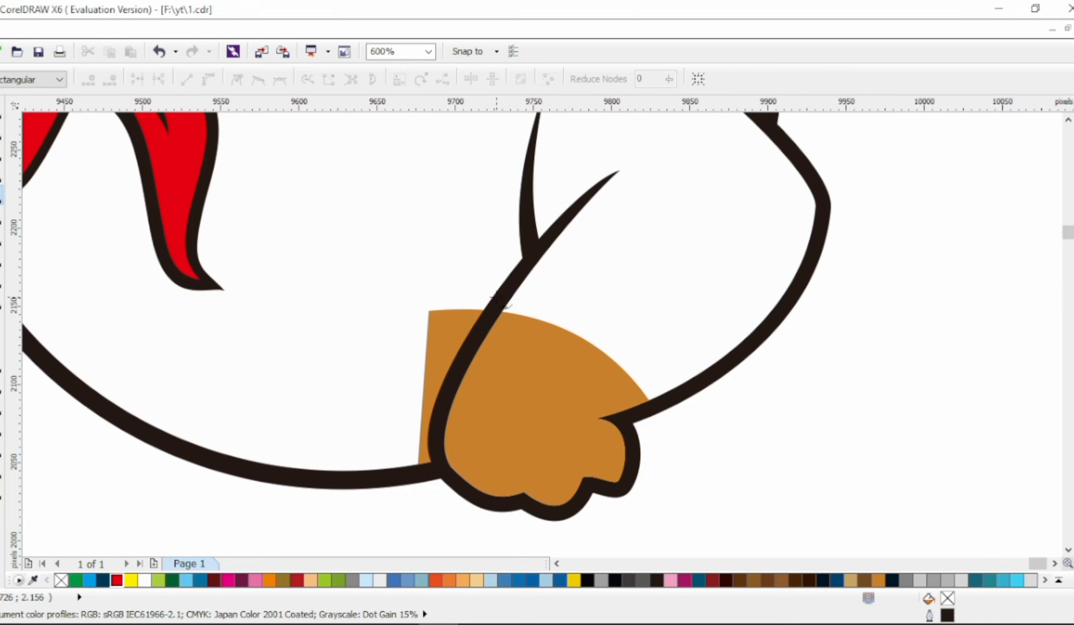
click(2, 111)
click(528, 369)
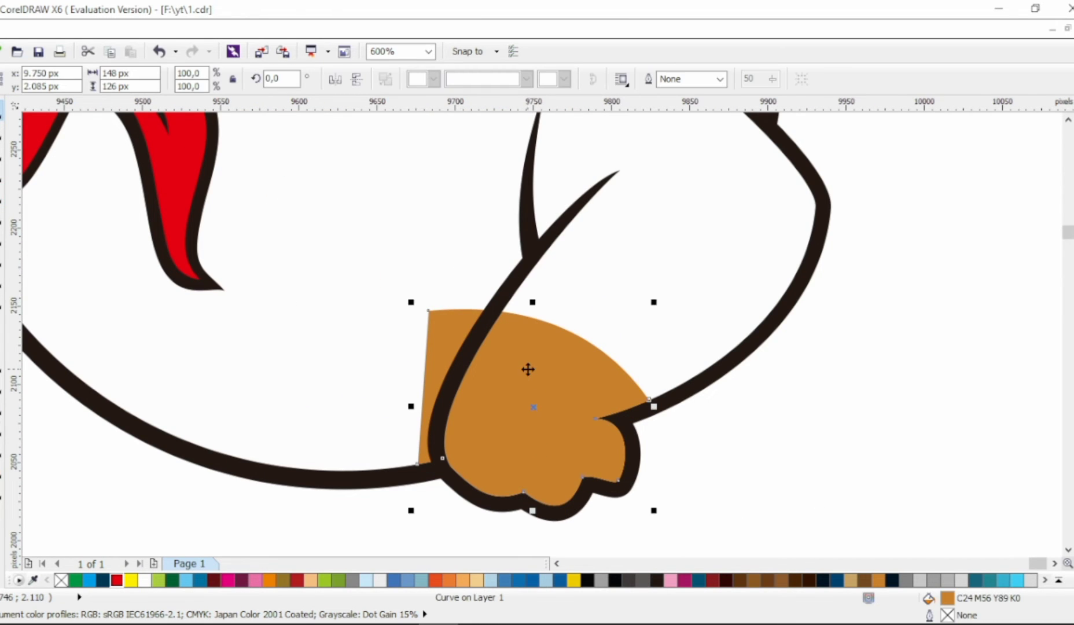
Step: Draw a closed four-sided shape over the hand fill's excess and bend its inner side along the sleeve line
click(2, 205)
click(496, 289)
click(450, 470)
click(366, 504)
click(351, 241)
click(497, 289)
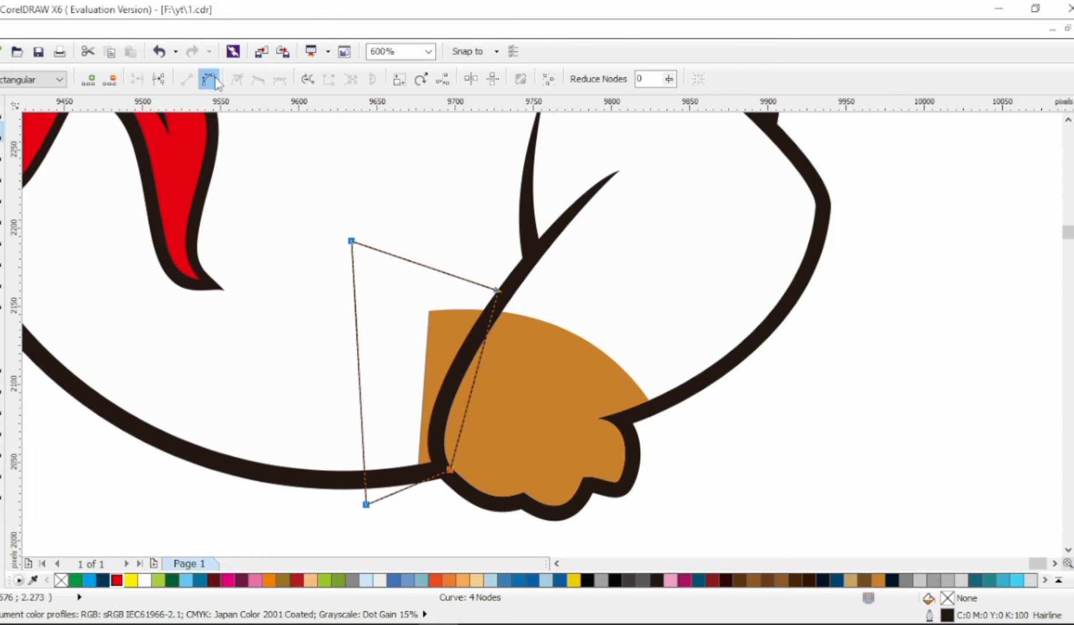
click(214, 79)
drag(461, 413, 439, 411)
Step: Trim the excess skin colour beyond the sleeve line with the four-sided shape, and delete that shape
click(3, 111)
shift+click(594, 362)
click(499, 79)
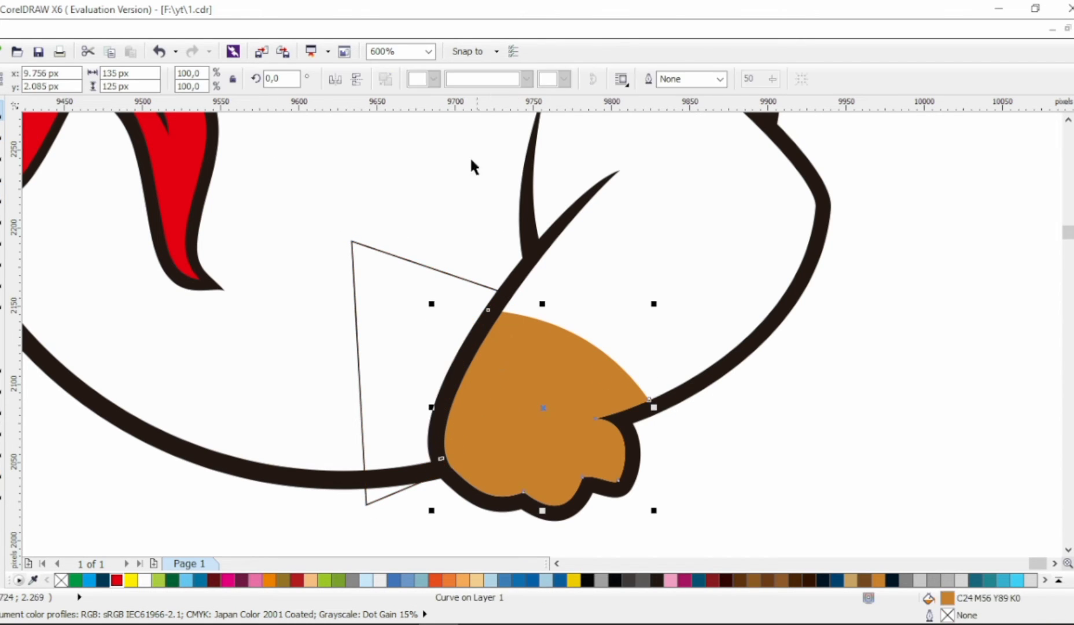
click(439, 272)
key(Delete)
scroll(566, 509, right, 1)
click(2, 197)
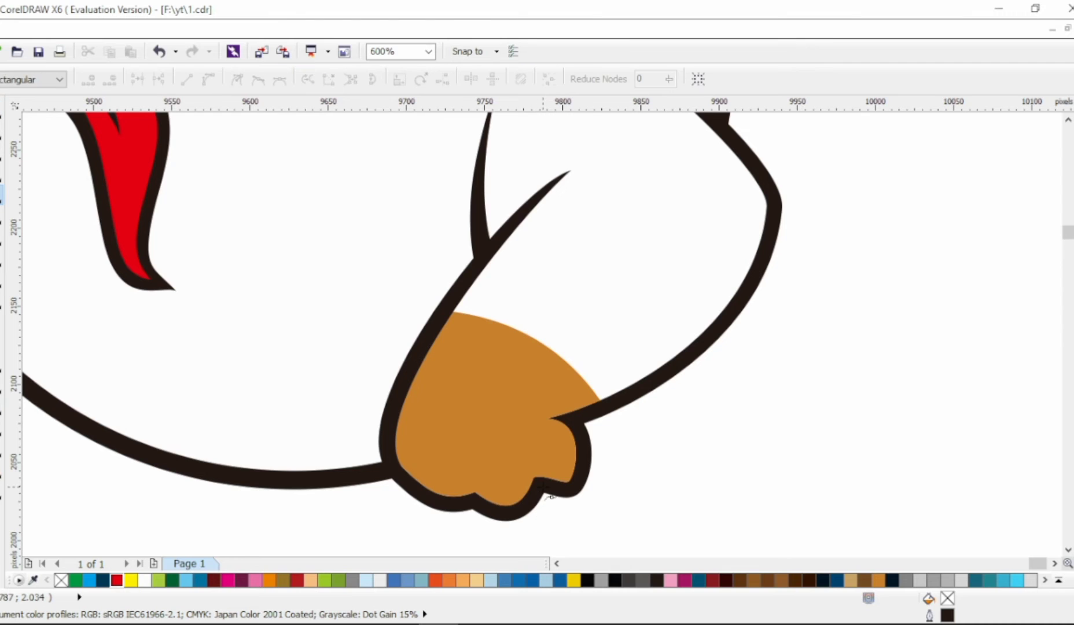
Step: Draw an angled three-node finger line over the lowered hand and place a duplicate to its left between the next two fingers
click(543, 488)
click(510, 475)
double_click(510, 417)
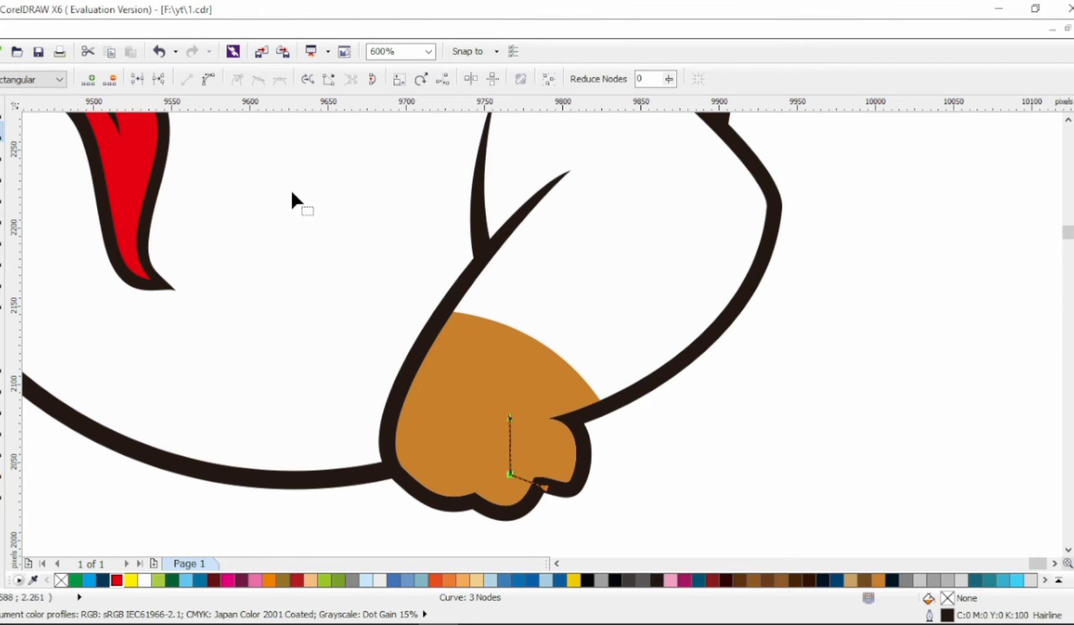
key(space)
drag(523, 481, 449, 425)
right_click(459, 486)
Step: Move the nodes of both finger lines so their lower ends meet the notches in the hand's contour
click(691, 490)
click(2, 132)
drag(484, 499, 478, 499)
click(508, 466)
mouse_move(502, 464)
mouse_down()
mouse_move(494, 456)
mouse_move(502, 465)
mouse_up()
drag(545, 488, 547, 488)
Step: Delete the extra node at the skin fill's lower-left corner and reshape that edge beneath the dark contour
scroll(550, 486, down, 1)
scroll(496, 463, up, 1)
click(431, 428)
scroll(407, 428, up, 1)
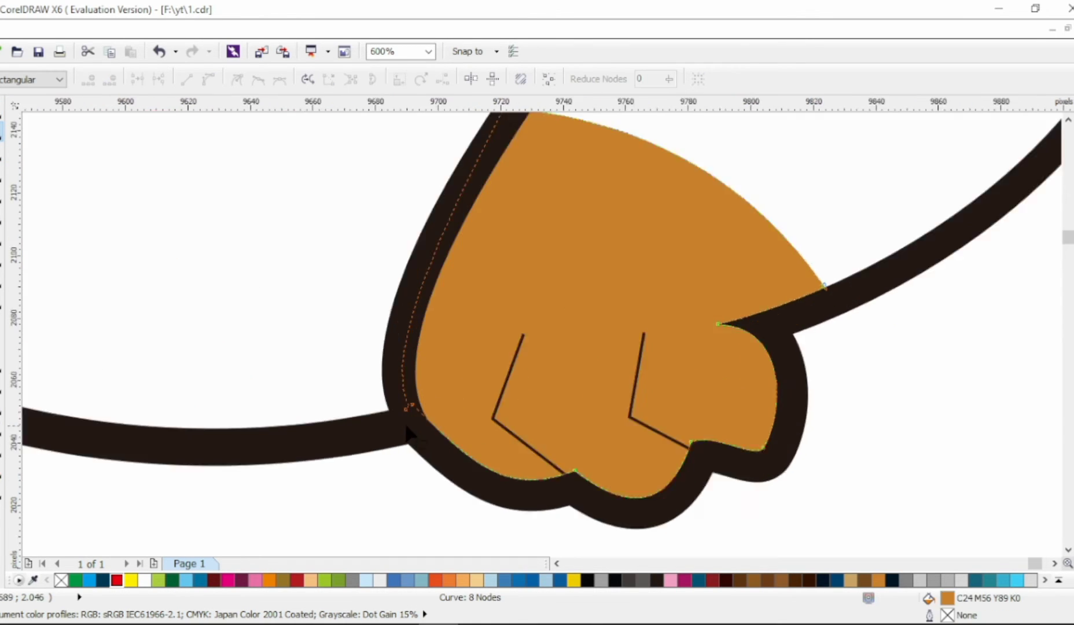
scroll(406, 426, up, 1)
double_click(406, 392)
click(418, 383)
drag(300, 412, 348, 314)
scroll(375, 344, down, 3)
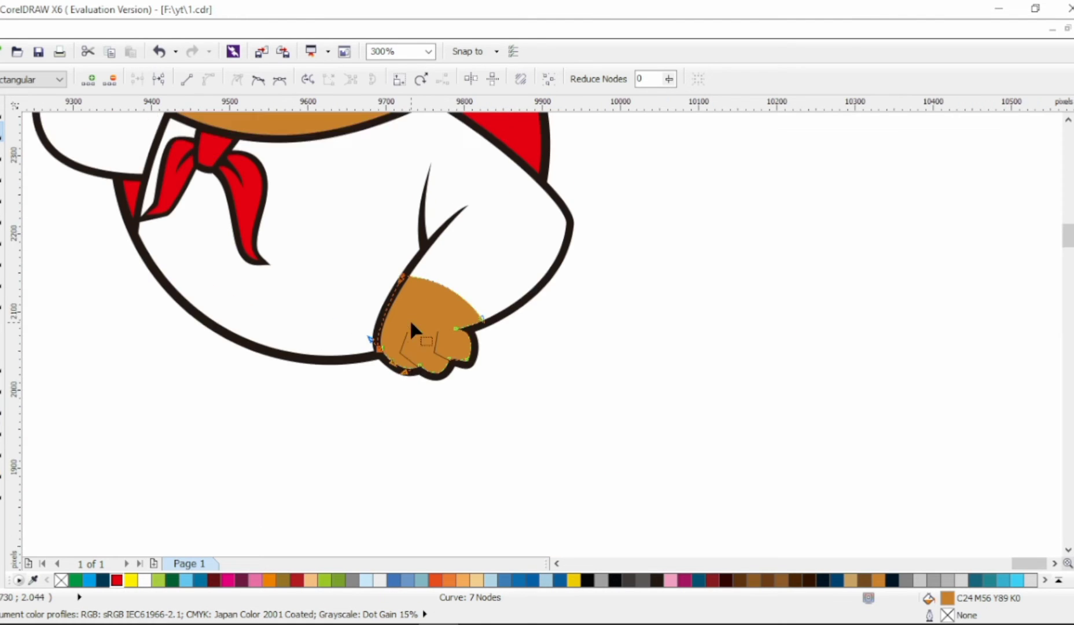
Step: Convert both finger lines to curves and remove their middle nodes
scroll(411, 325, up, 1)
click(403, 356)
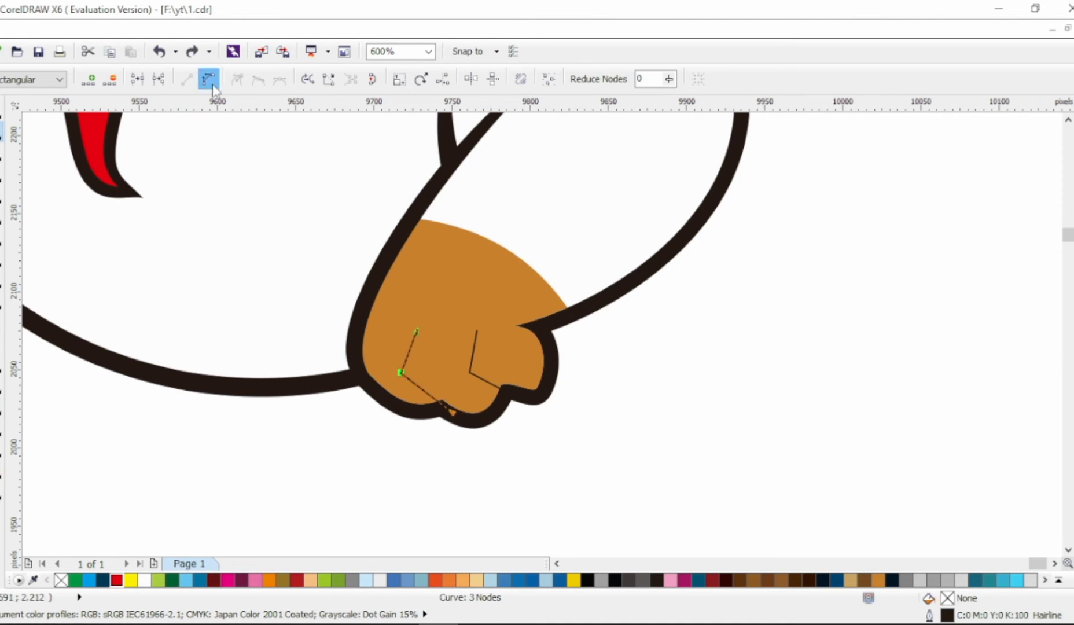
click(209, 79)
click(473, 363)
key(Delete)
Step: Bend the two finger lines into smooth arcs that follow the finger shapes
scroll(489, 386, up, 1)
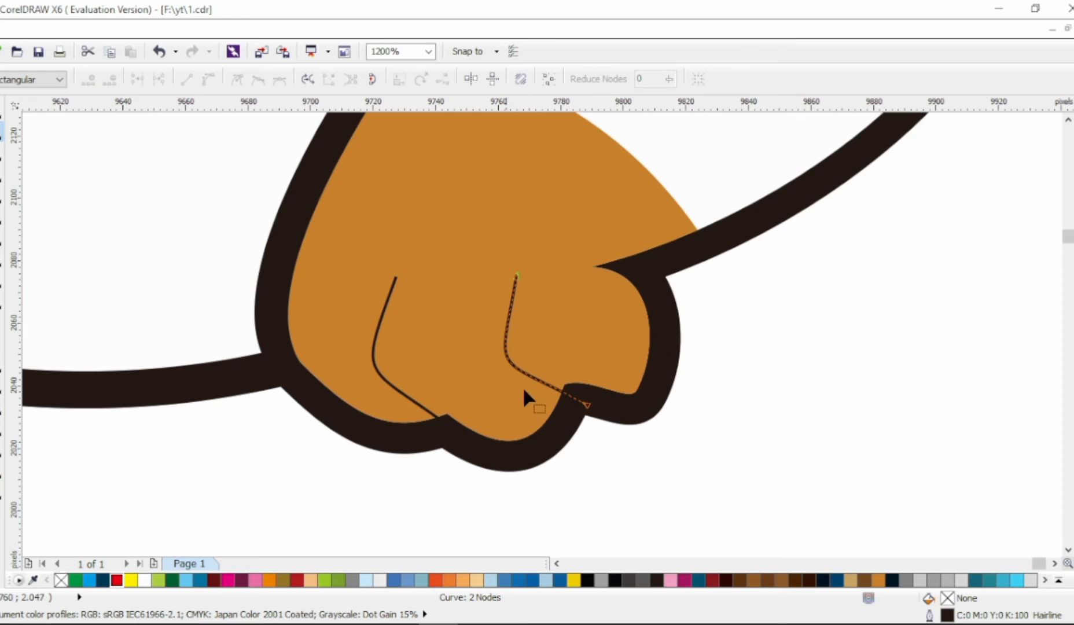
click(425, 409)
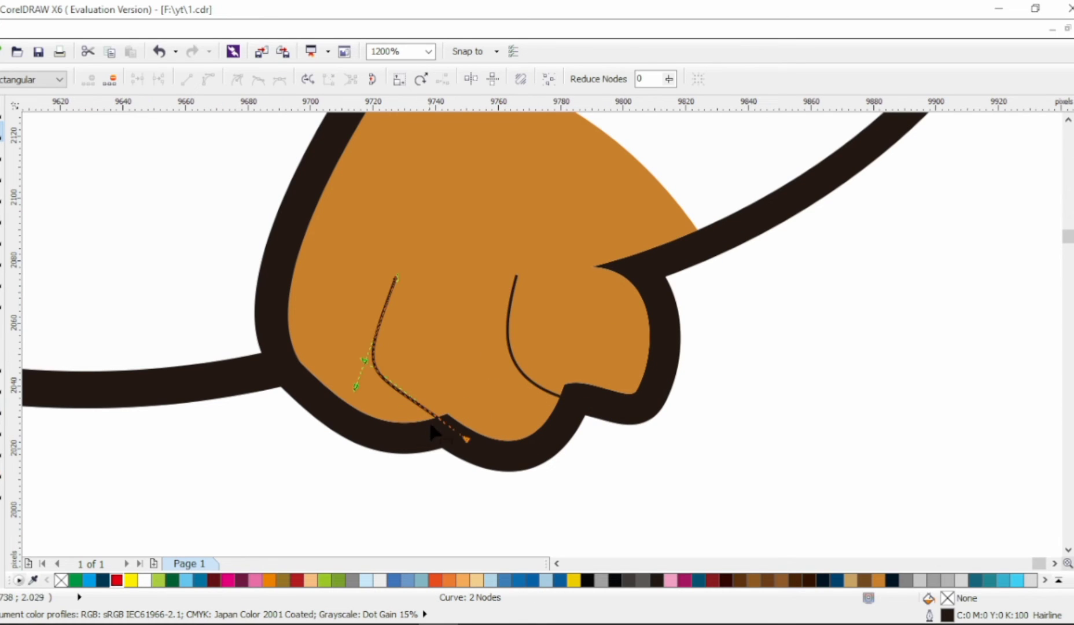
drag(370, 361, 404, 407)
drag(356, 386, 343, 359)
Step: Set the outline width of both finger lines to 1.0 mm and break them apart into separate curves
scroll(415, 343, down, 1)
key(space)
drag(588, 303, 371, 431)
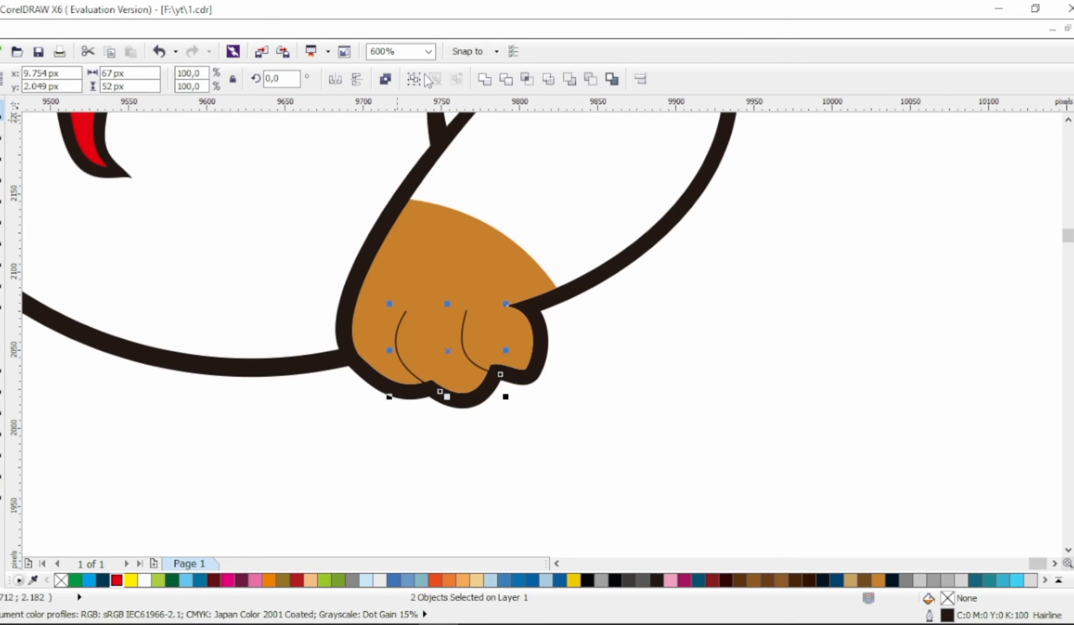
click(418, 79)
click(720, 80)
click(697, 168)
key(ctrl+k)
Step: Convert the outlines of both finger lines to objects and nudge them into place against the hand contour
click(397, 140)
scroll(500, 366, up, 1)
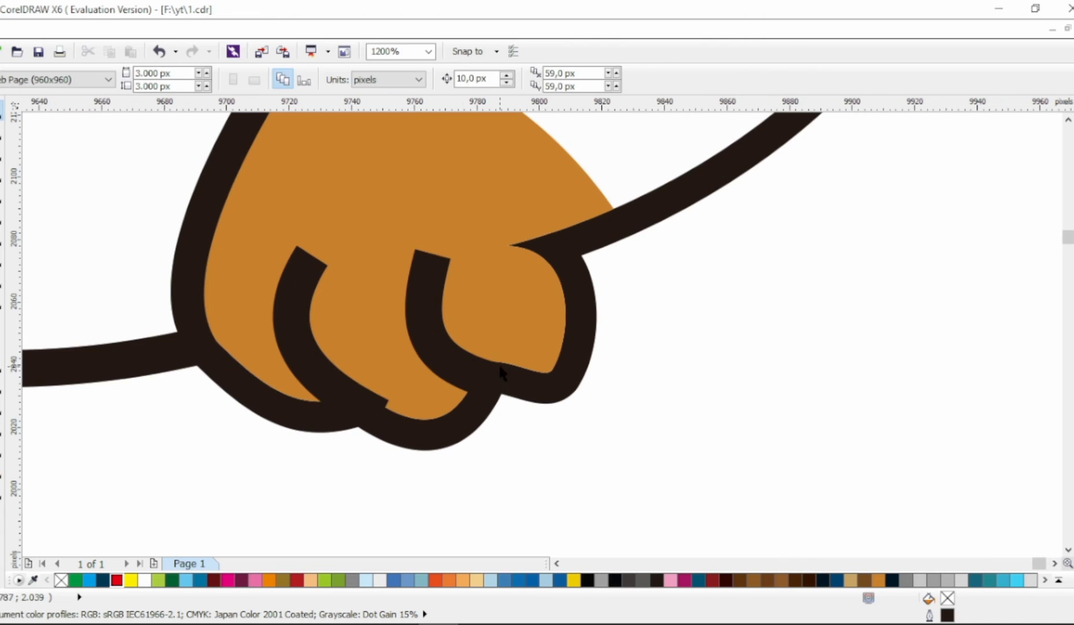
drag(459, 358, 468, 360)
key(ctrl+z)
key(ctrl+shift+q)
click(318, 376)
key(ctrl+shift+q)
drag(318, 377, 315, 383)
Step: Remove the extra middle nodes from the left finger contour and shift its upper end slightly to the right
key(F10)
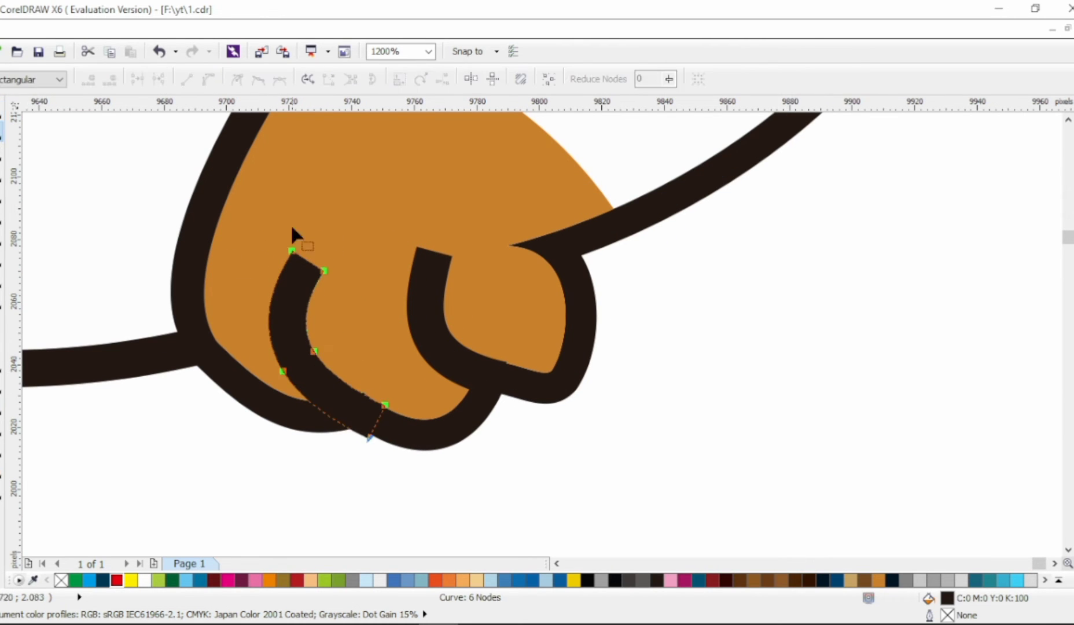
key(ctrl+a)
click(209, 80)
drag(236, 314, 335, 382)
key(Delete)
drag(271, 232, 333, 261)
Step: Reduce the right finger contour to four nodes, align its lower corner with the hand contour and round out its bend
click(421, 304)
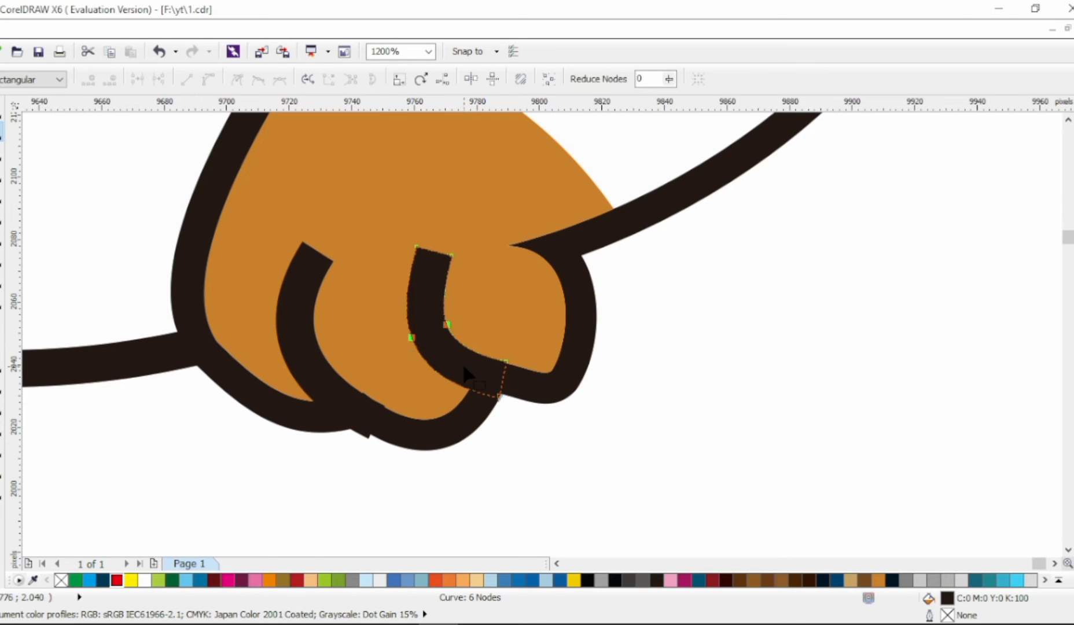
scroll(498, 397, up, 2)
drag(499, 395, 502, 394)
scroll(435, 305, down, 2)
drag(364, 180, 435, 223)
drag(422, 212, 428, 217)
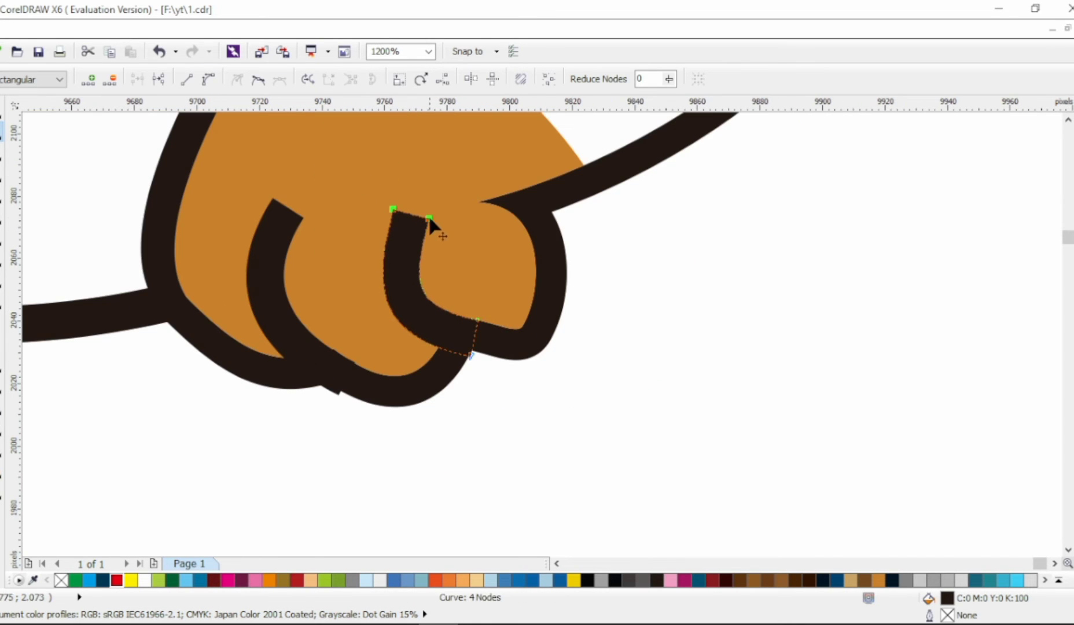
drag(425, 296, 416, 294)
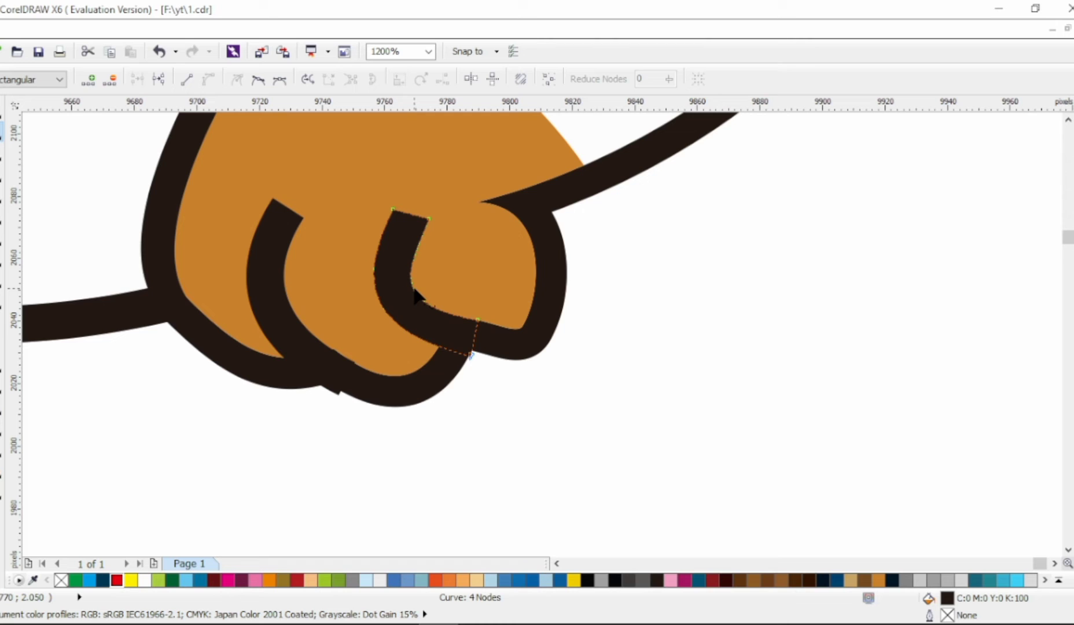
Step: Try to weld the two finger contours together and trim the skin fill with them
click(2, 112)
shift+click(276, 235)
click(486, 79)
shift+click(490, 134)
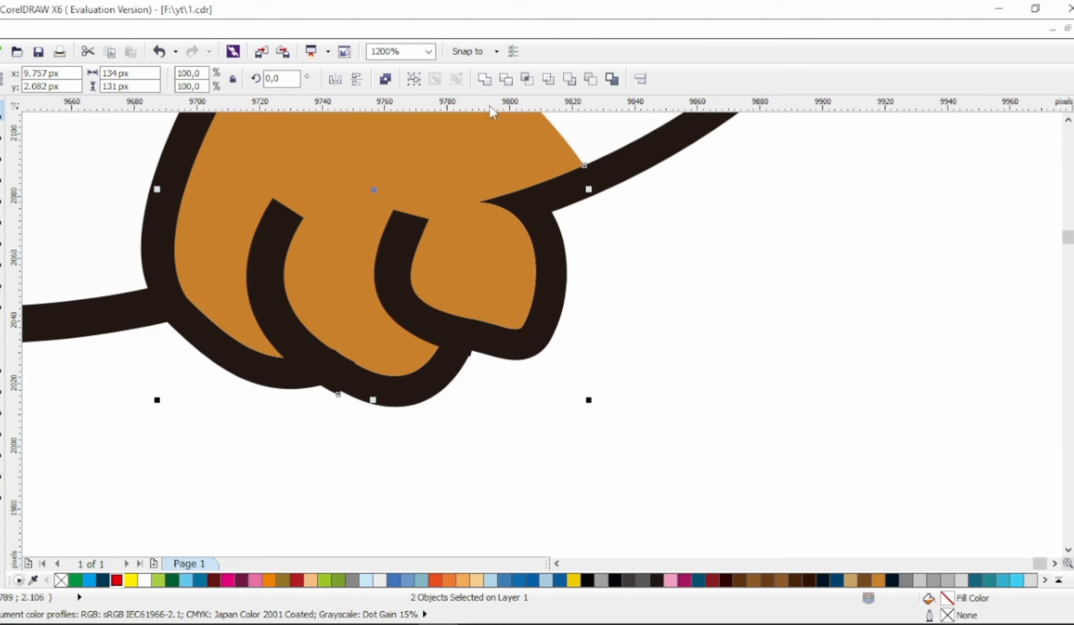
click(510, 83)
drag(400, 272, 376, 271)
key(ctrl+z)
key(ctrl+z)
key(ctrl+z)
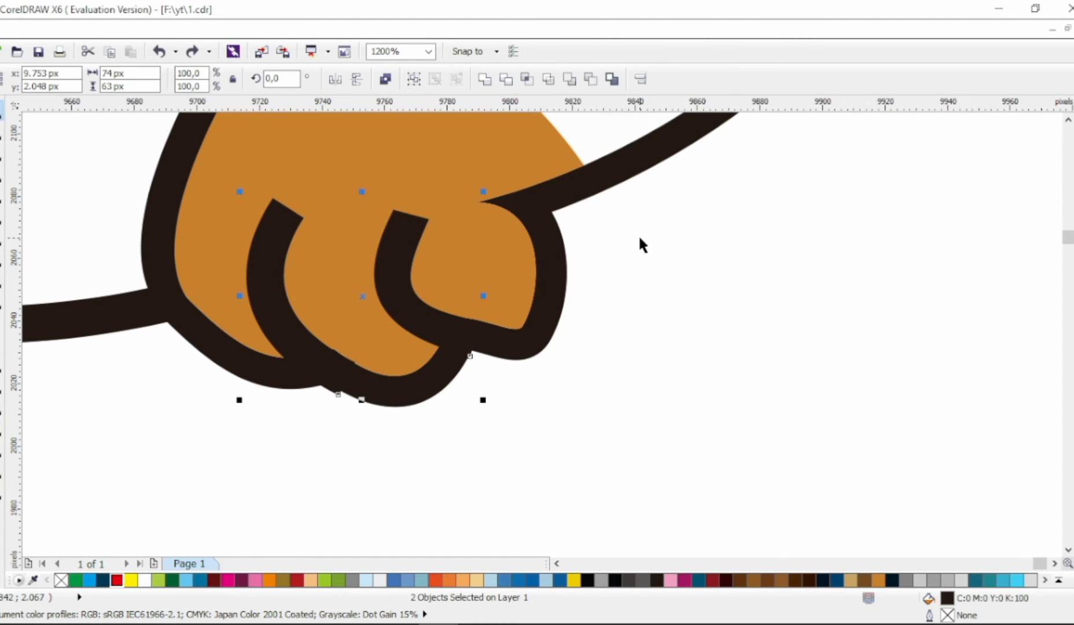
Step: Pull the left finger contour's lower corner inside the hand contour and reshape its outer edge
click(639, 238)
click(267, 255)
click(2, 132)
drag(339, 395, 338, 374)
drag(259, 340, 273, 361)
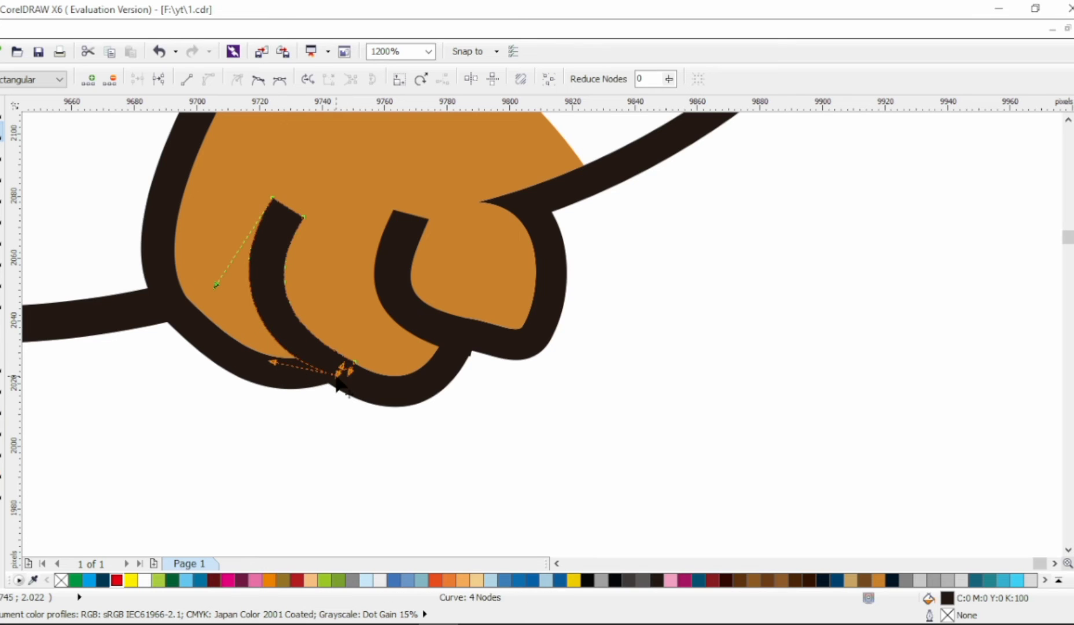
Step: Add a node near the left finger contour's upper end and pull the end out into a pointed hook
click(3, 202)
click(2, 131)
double_click(259, 221)
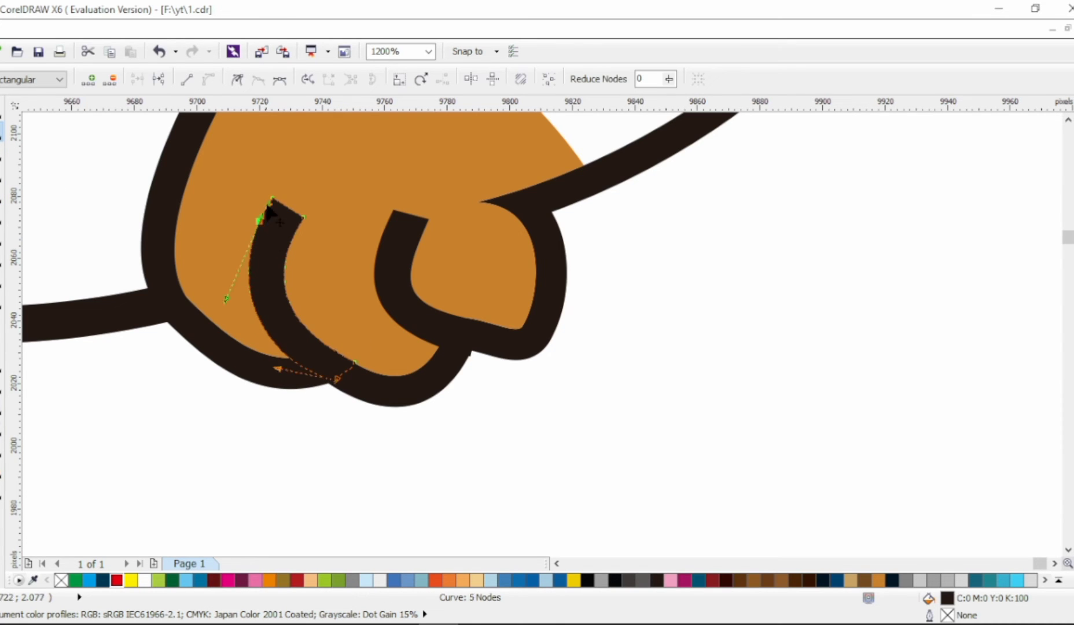
drag(302, 219, 310, 206)
drag(239, 211, 250, 200)
Step: Add a node near the right finger contour's upper end and shape it into a curved, pointed hook
click(394, 227)
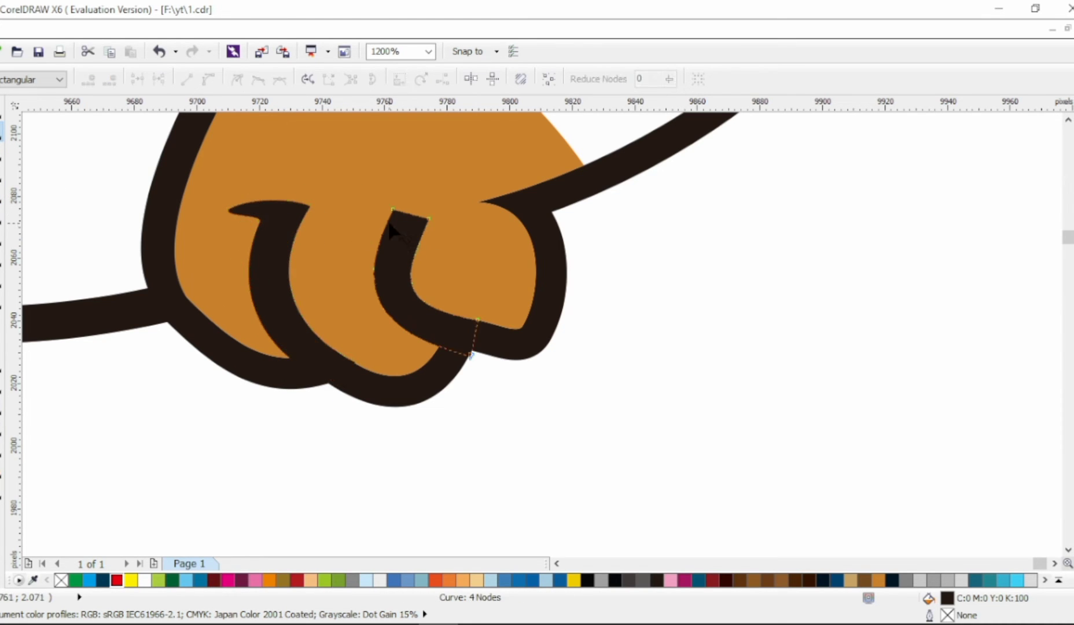
double_click(387, 223)
drag(393, 212, 430, 224)
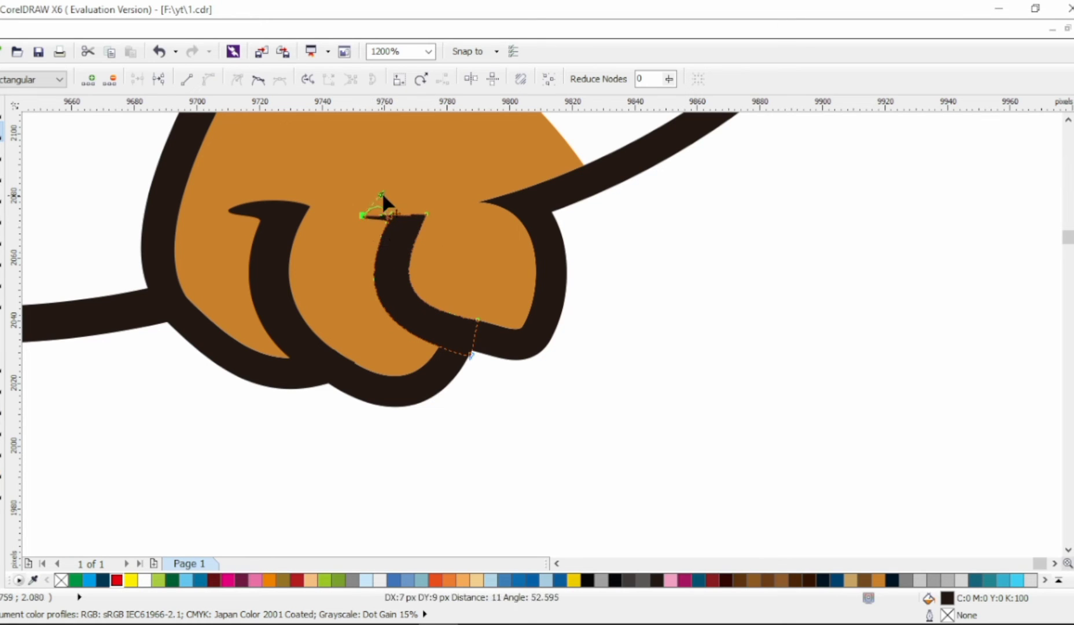
click(400, 211)
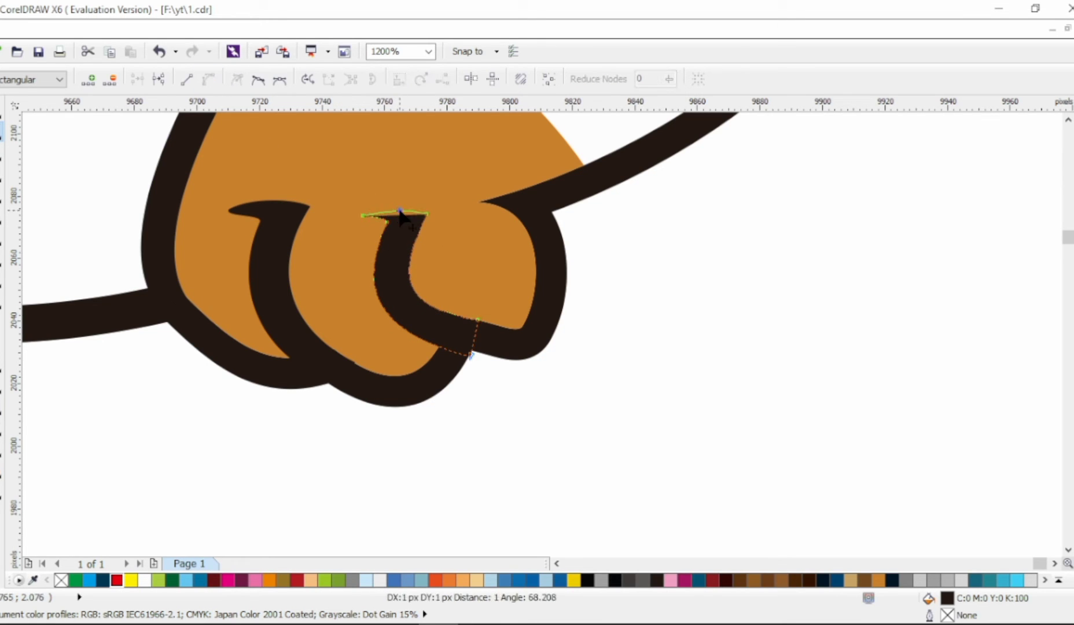
drag(399, 210, 400, 203)
Step: Tuck the lower corners of both finger contours into the hand contour and smooth the left contour's inner edge
scroll(428, 269, down, 1)
scroll(448, 303, up, 1)
drag(451, 320, 452, 313)
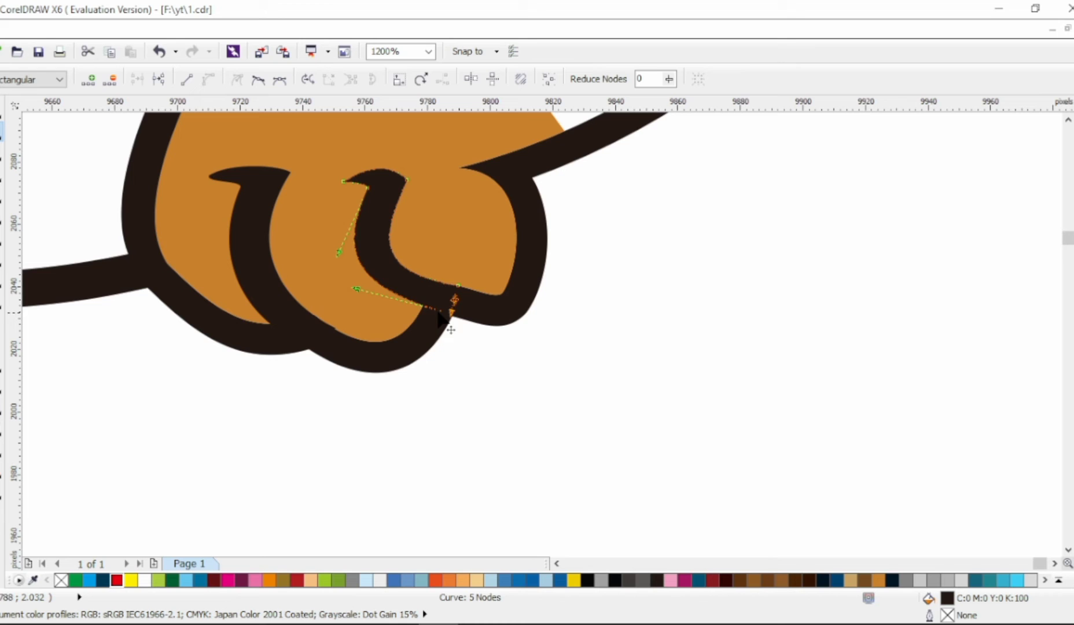
click(265, 304)
drag(333, 327, 317, 331)
drag(271, 301, 277, 289)
scroll(278, 289, down, 2)
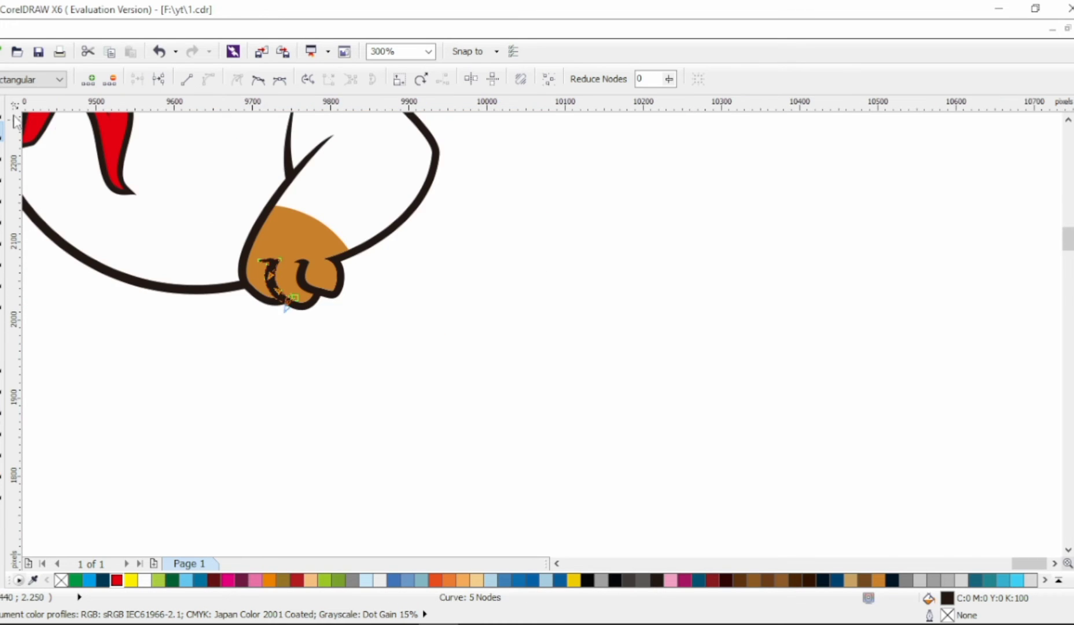
click(3, 111)
click(432, 286)
Step: Reshape the skin fill at the notch above the outermost finger by moving its inner node down and right
scroll(431, 286, down, 1)
scroll(445, 286, left, 1)
scroll(476, 282, up, 1)
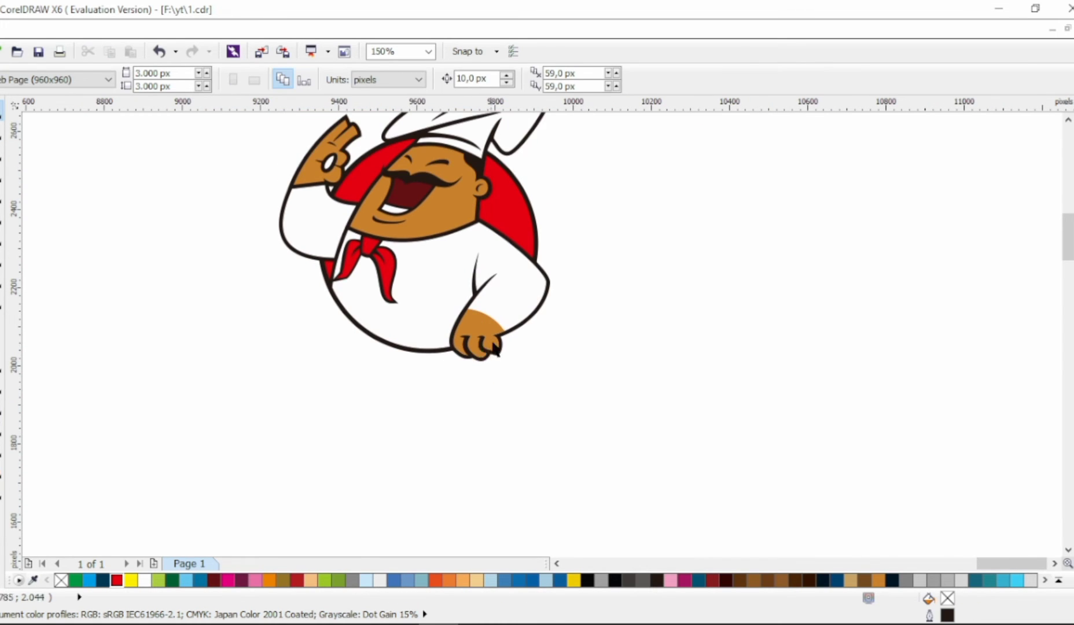
click(497, 348)
scroll(497, 348, up, 3)
key(F10)
drag(480, 297, 495, 301)
Step: Reshape the white jacket's edge so it stays hidden behind the outermost finger
click(546, 302)
click(536, 297)
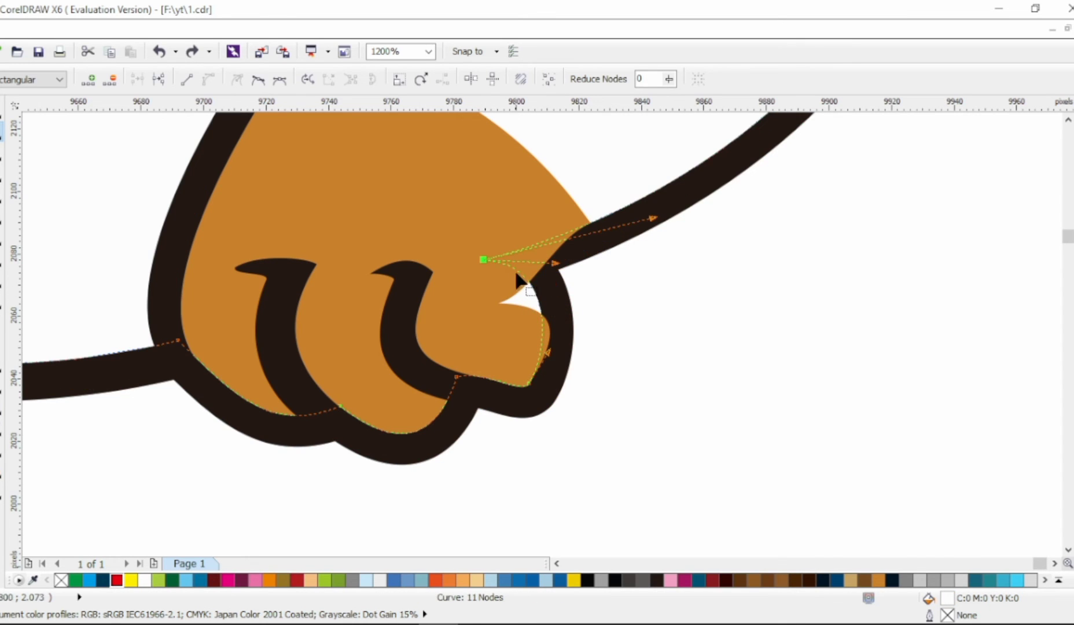
key(Delete)
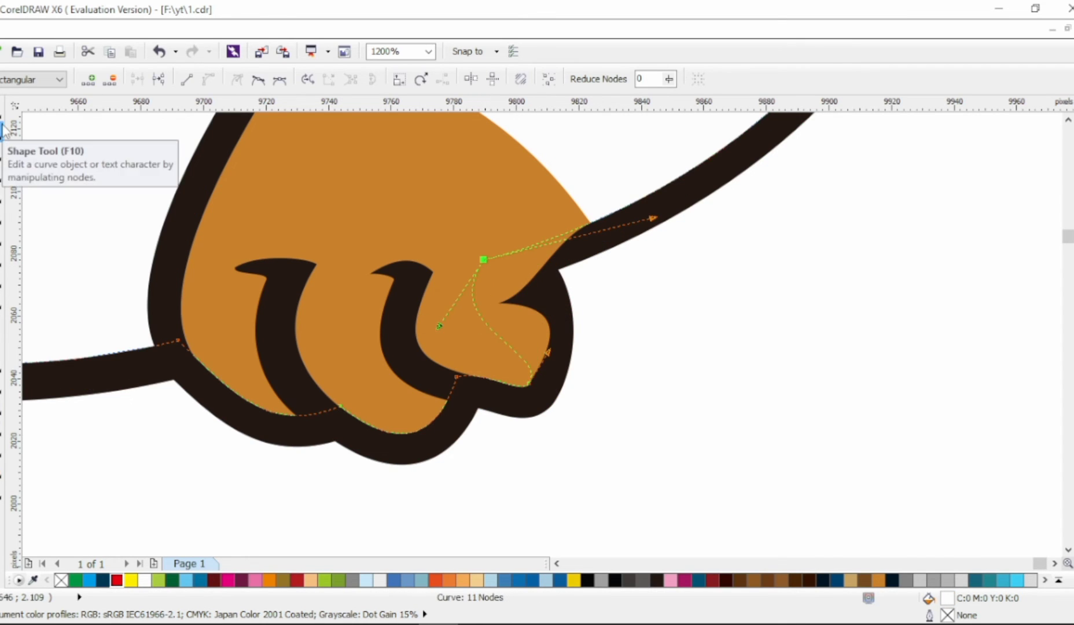
Step: Reshape the skin fill's nodes above the outermost finger to form a thin, pointed crease
click(557, 284)
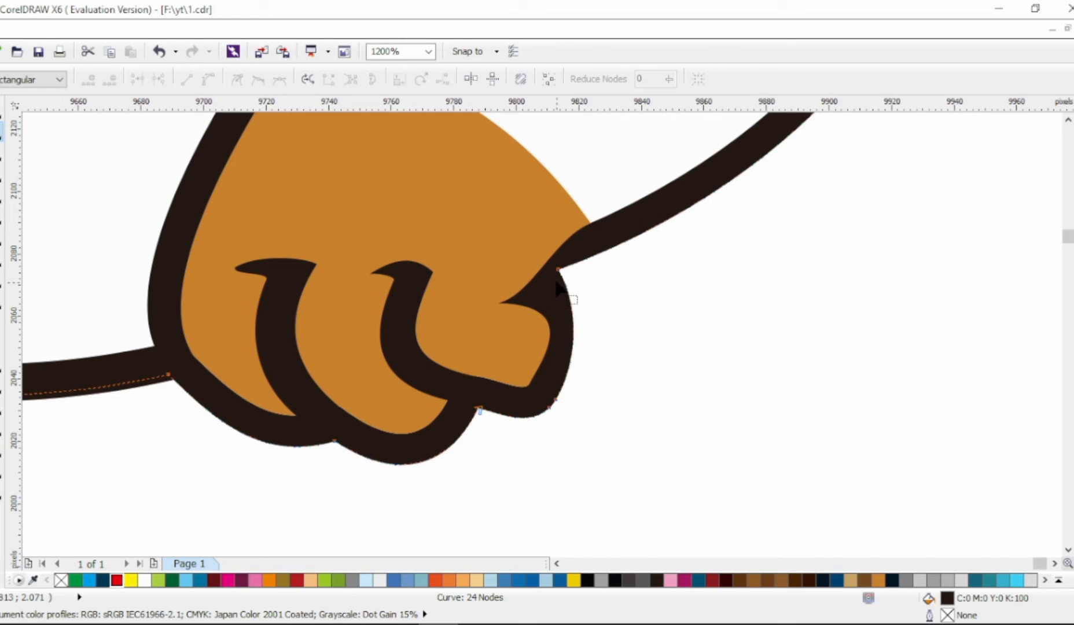
click(518, 296)
key(ctrl+z)
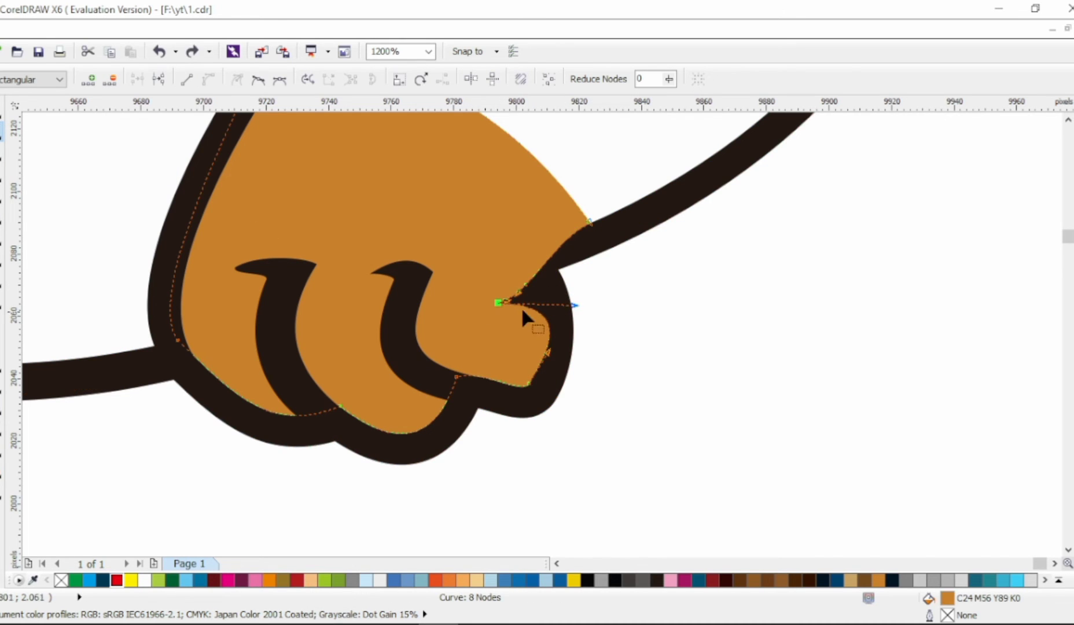
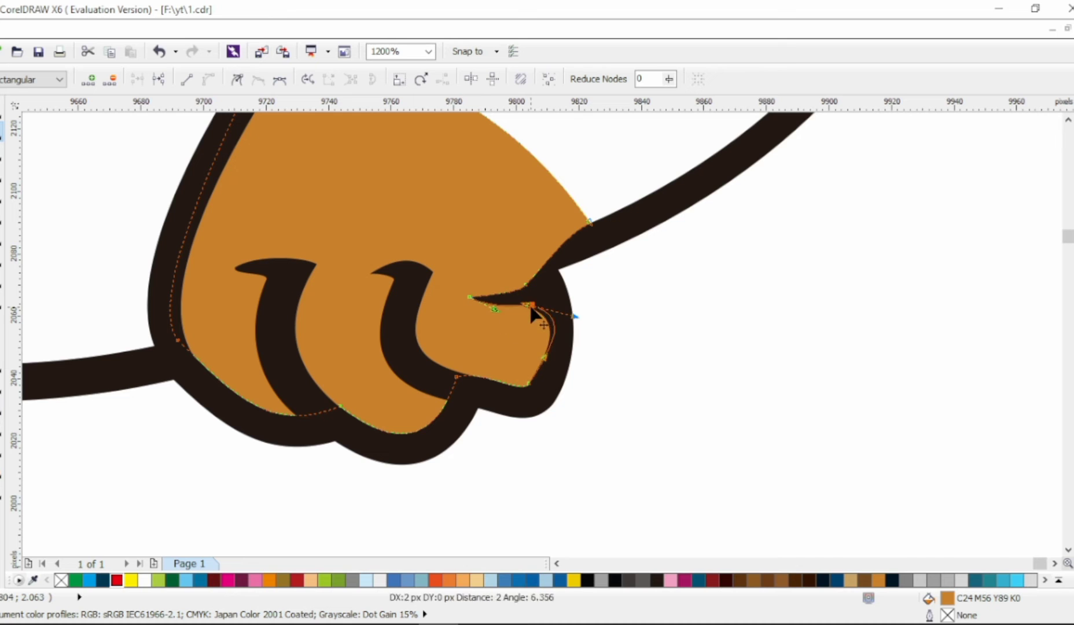
drag(531, 307, 532, 307)
scroll(555, 333, down, 2)
Step: Bend the left finger contour's outer edge inward to make the contour slimmer
scroll(510, 337, up, 2)
click(450, 403)
drag(405, 352, 410, 352)
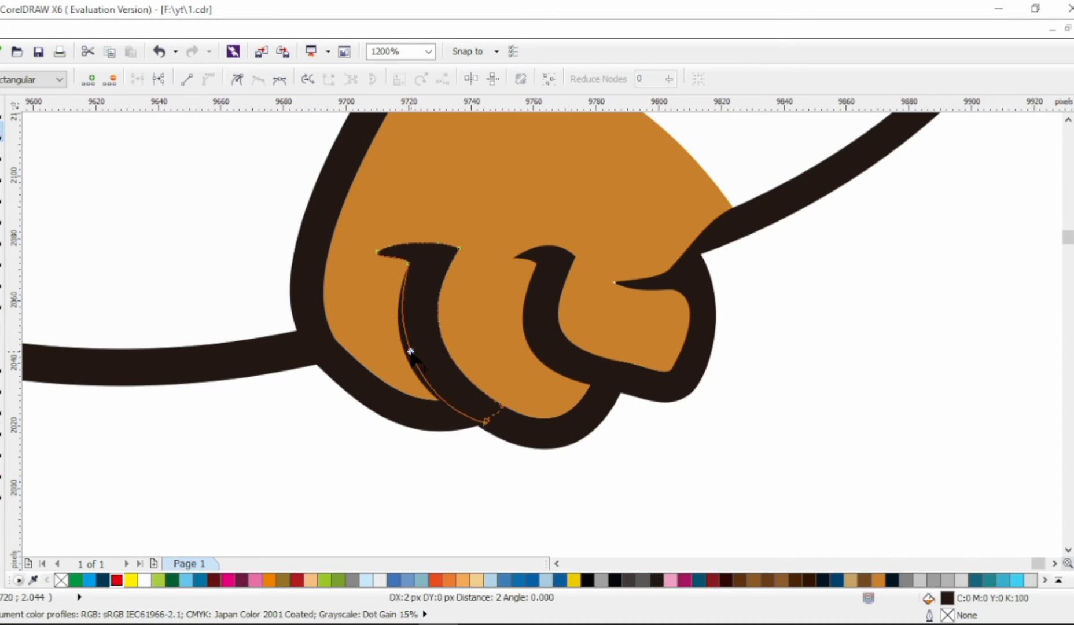
scroll(533, 344, down, 3)
scroll(526, 336, up, 3)
Step: Refine the nodes of the left finger contour's hooked tip so it tapers to a thinner point
click(532, 285)
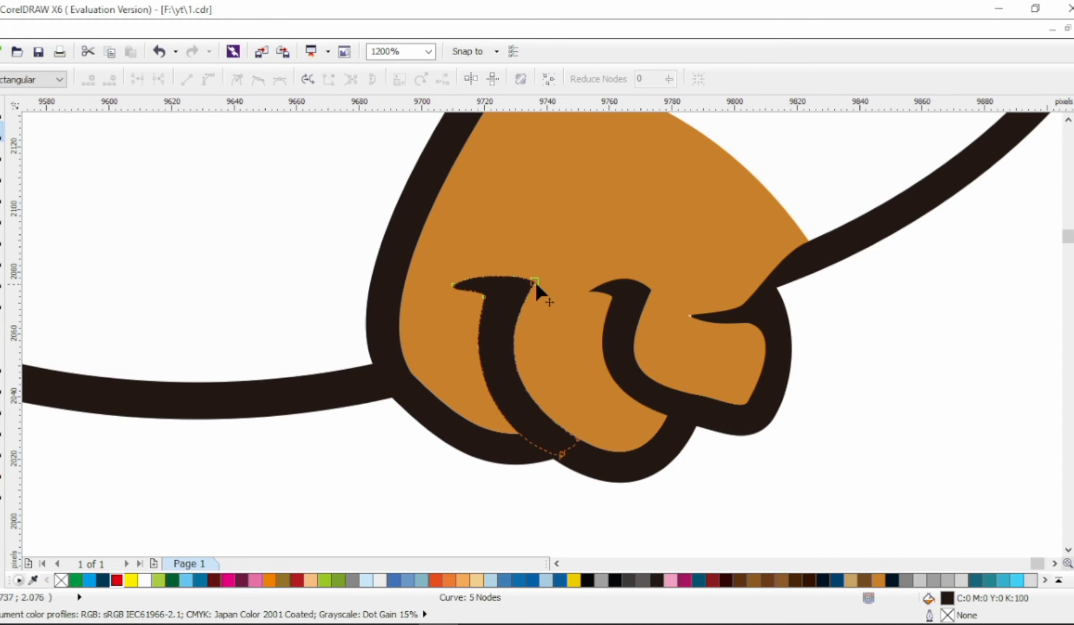
click(532, 283)
click(453, 287)
scroll(562, 316, down, 2)
scroll(566, 323, up, 2)
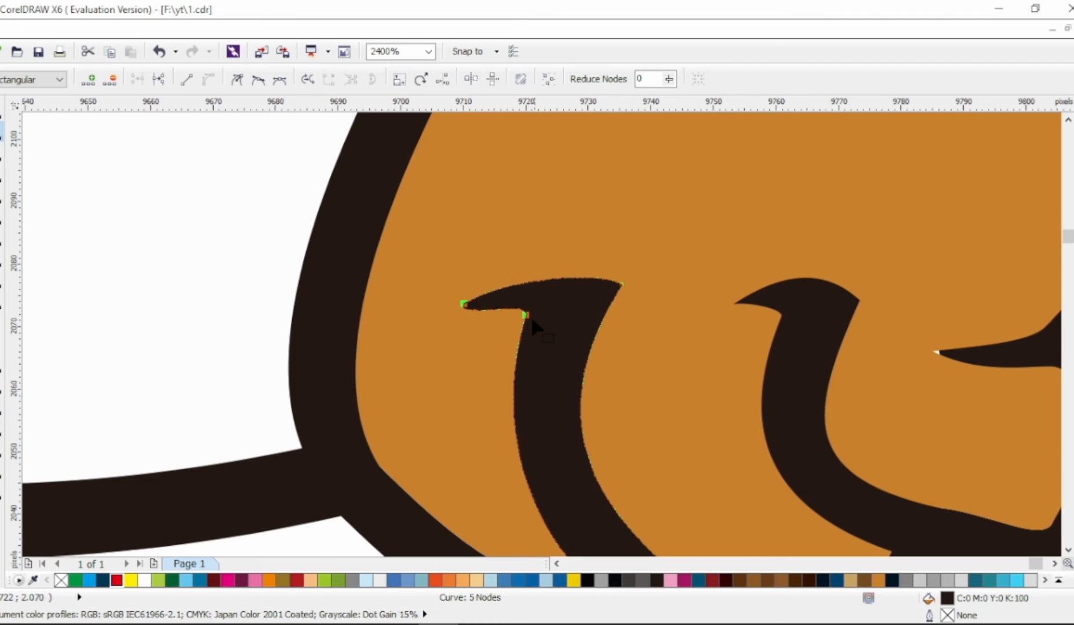
scroll(532, 322, down, 3)
click(3, 109)
click(643, 284)
Step: Draw a two-node line across the wrist from the inner sleeve contour to the outer one
scroll(637, 289, down, 1)
scroll(629, 264, up, 1)
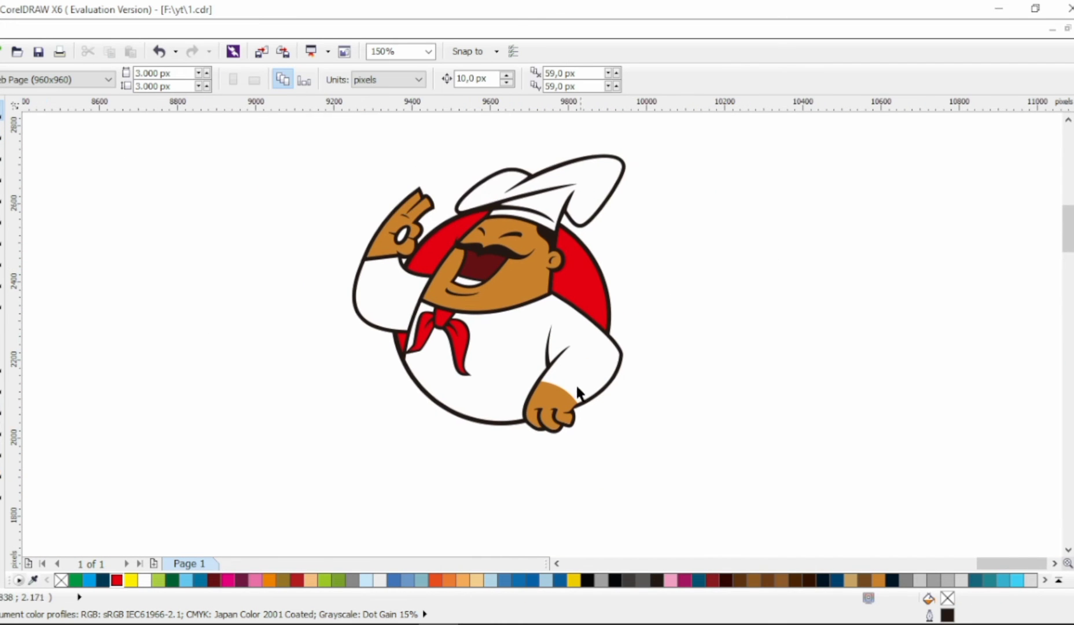
scroll(576, 391, up, 2)
click(2, 194)
click(593, 410)
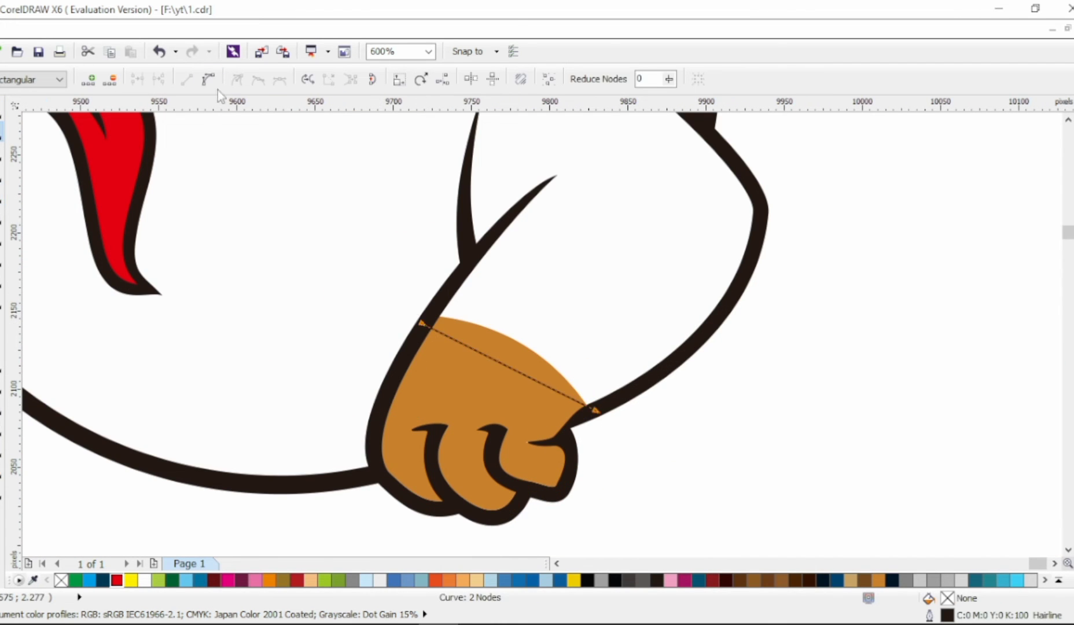
Step: Set the outline width of the curved wrist line along the skin fill's upper edge to 1.0 mm
key(space)
click(719, 78)
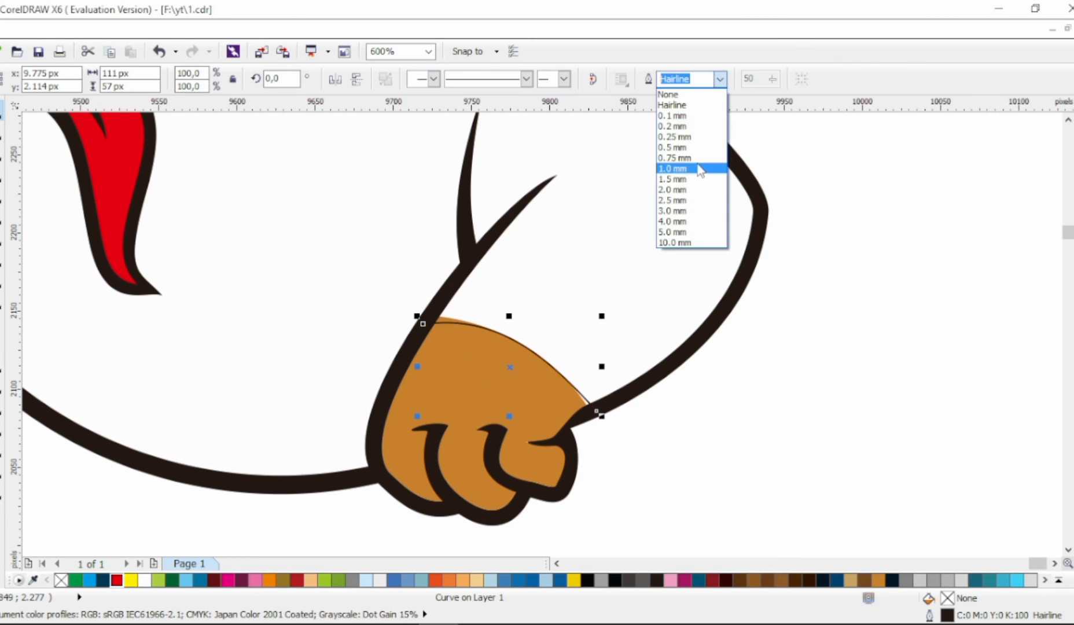
click(675, 165)
key(ctrl+shift+q)
key(ctrl+z)
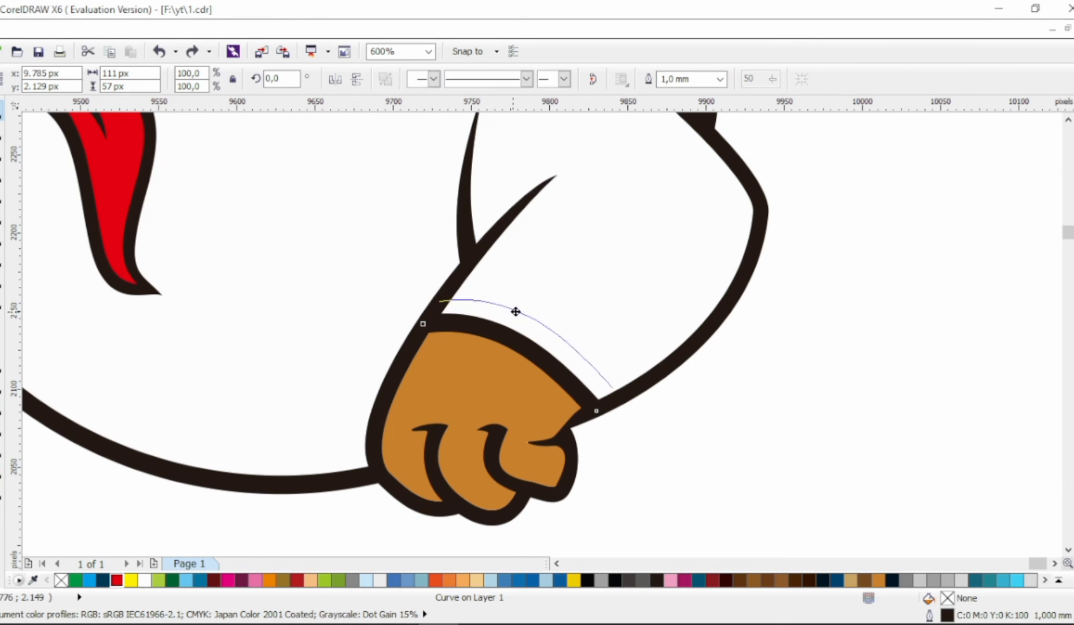
Step: Duplicate the wrist arc higher on the sleeve and extend its right end to the outer sleeve contour
drag(516, 312, 528, 302)
right_click(528, 303)
key(F10)
drag(626, 380, 649, 372)
click(453, 293)
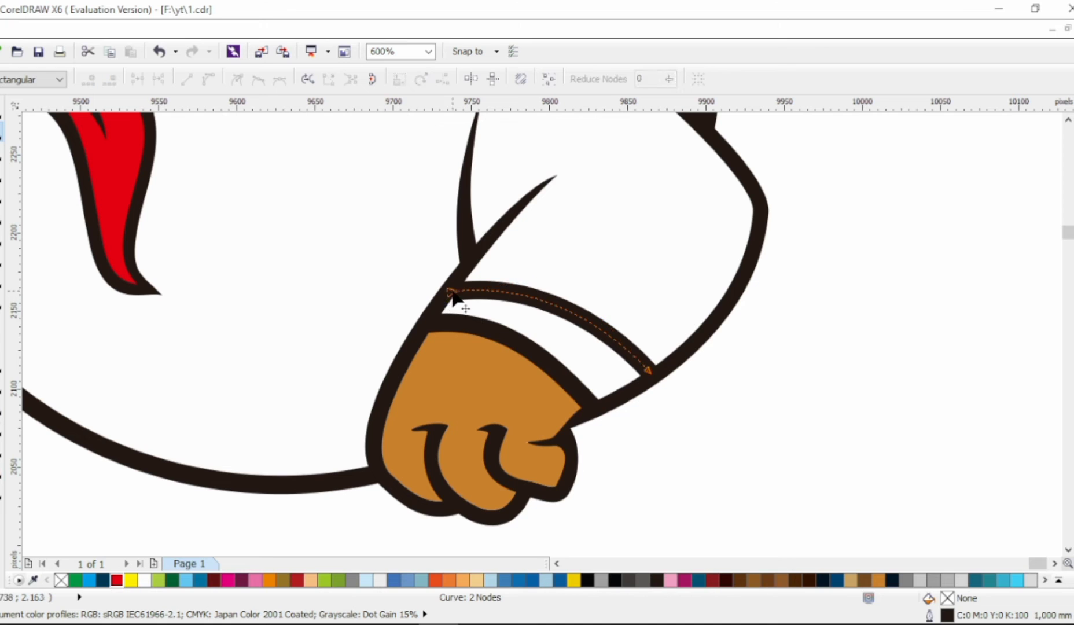
Step: Adjust the upper cuff arc on the lowered sleeve, extending its left end into the inner contour and refining its curvature
drag(452, 292, 444, 294)
drag(519, 288, 519, 292)
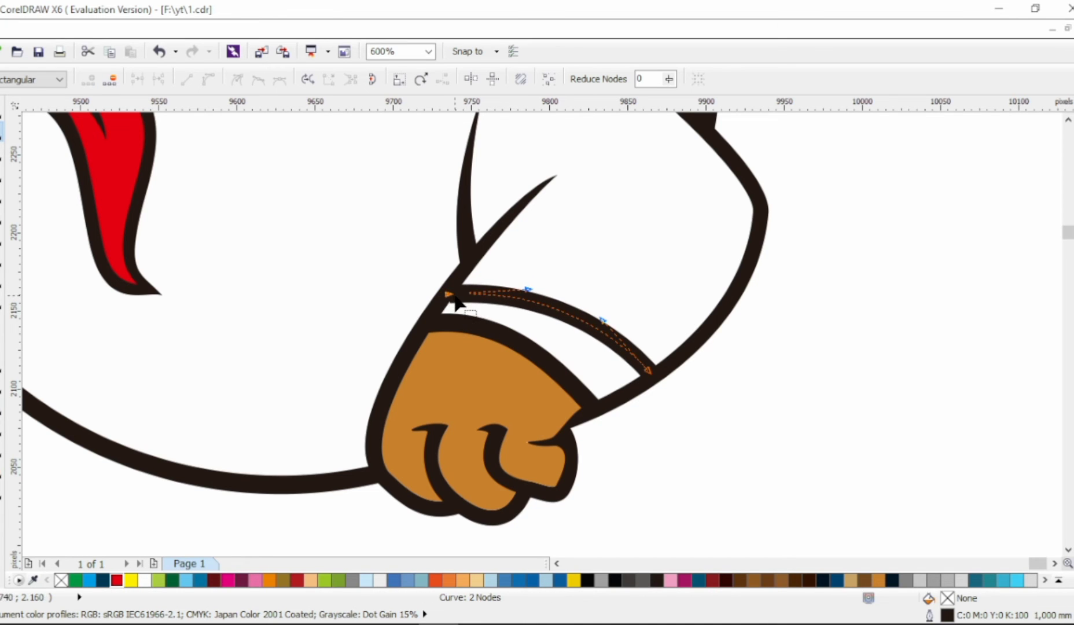
key(space)
click(713, 393)
Step: Add a thick, dark, slightly curved cuff line across the raised arm's sleeve, just below the wrist
scroll(712, 393, down, 2)
scroll(505, 219, up, 1)
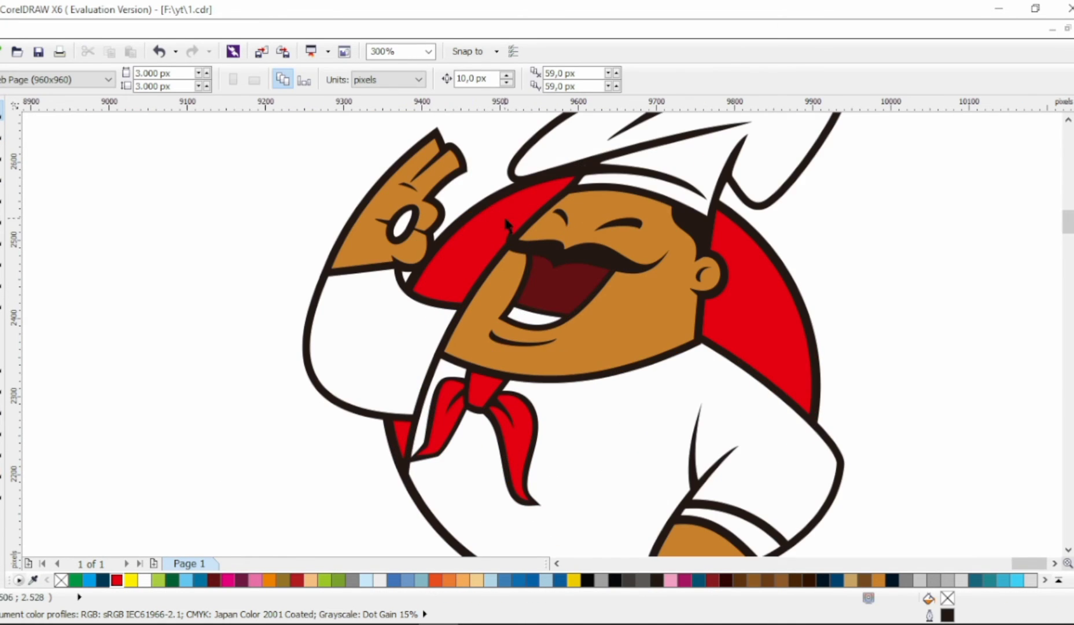
click(2, 196)
scroll(310, 307, up, 1)
click(428, 279)
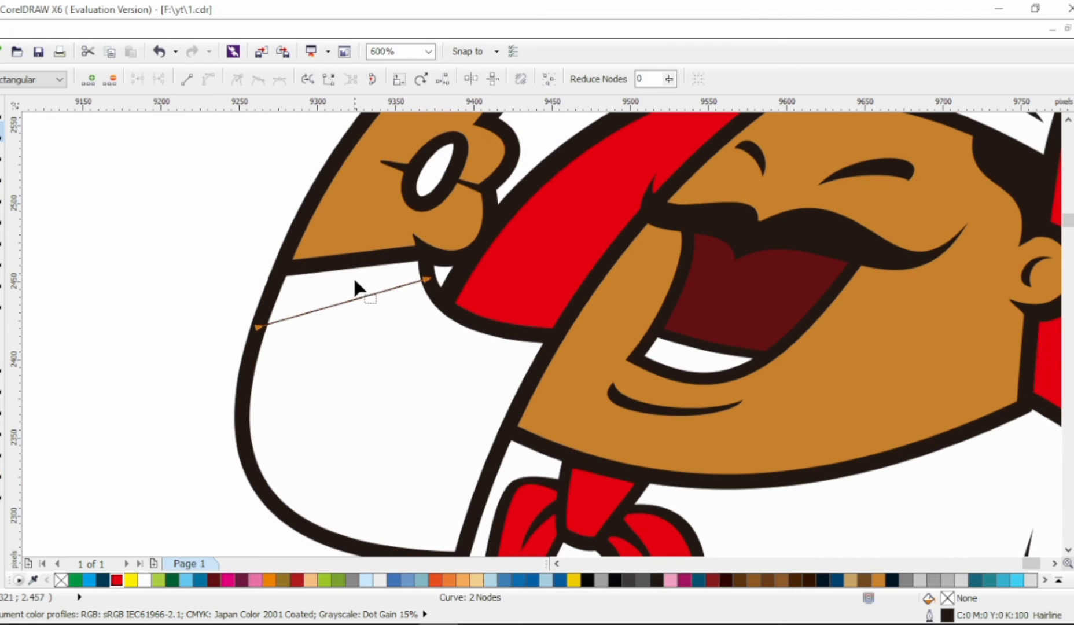
key(space)
click(673, 168)
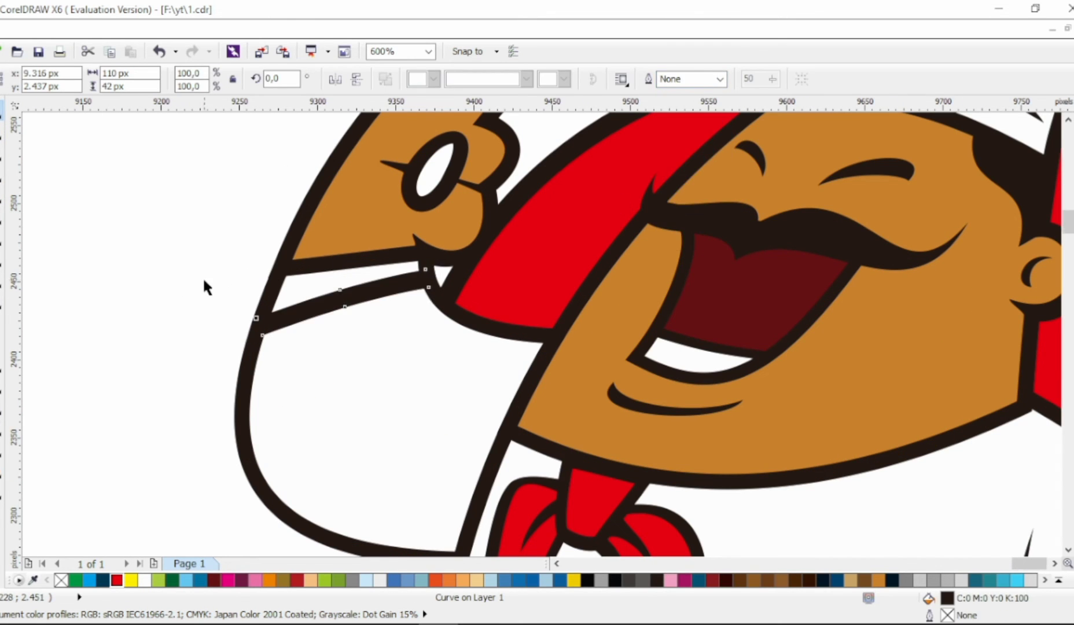
click(204, 288)
scroll(243, 301, down, 4)
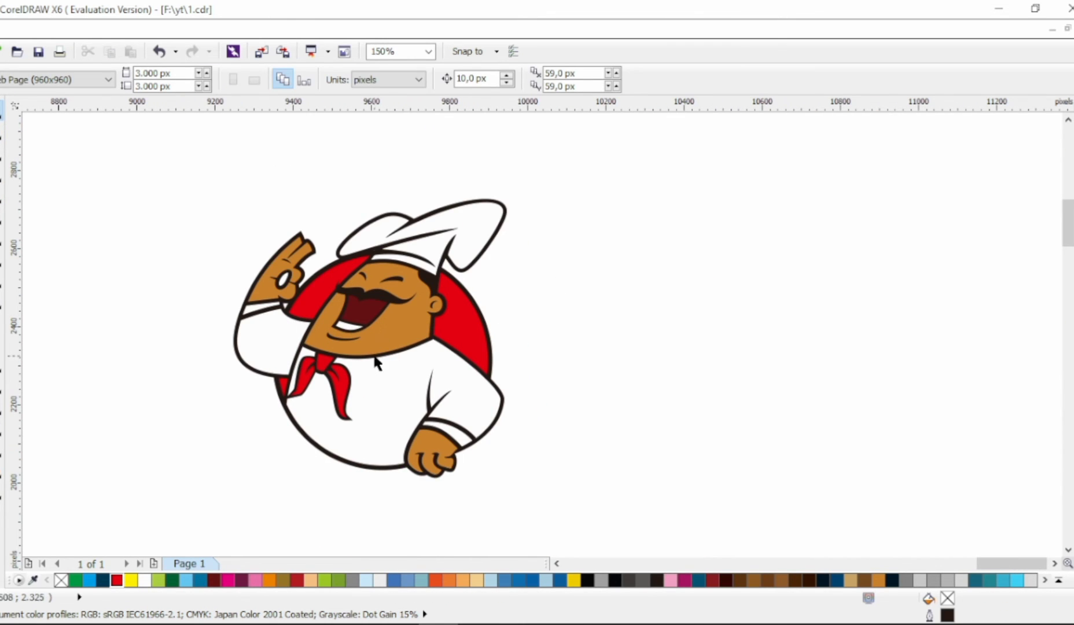
Step: Draw a closed six-node helper shape over the right side of the chef's hat, extending beyond its outer contour
scroll(381, 309, up, 2)
click(1, 203)
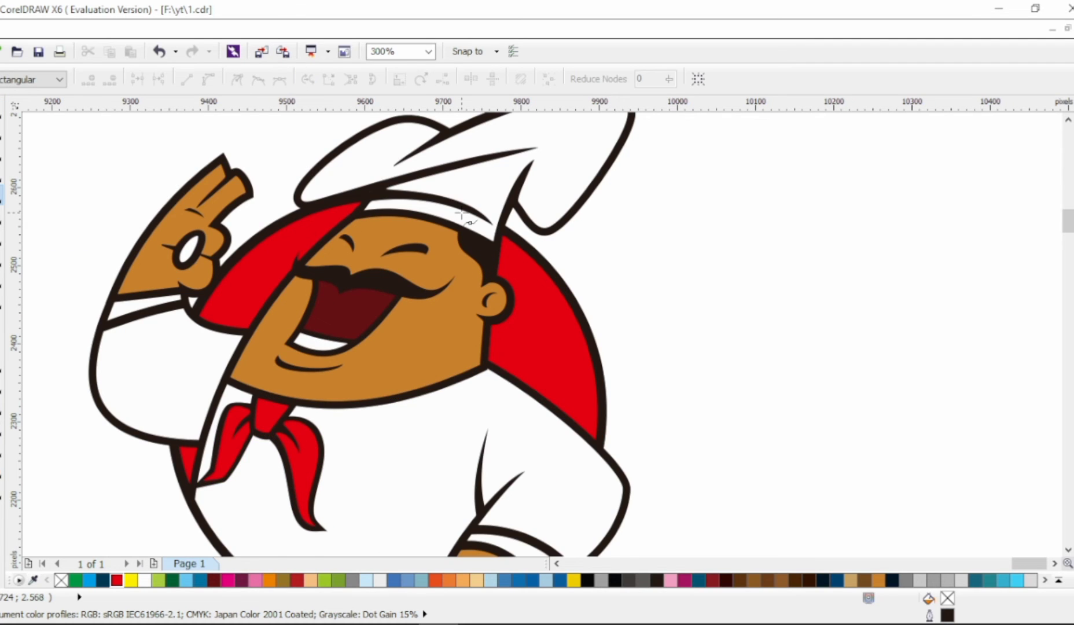
scroll(480, 206, up, 3)
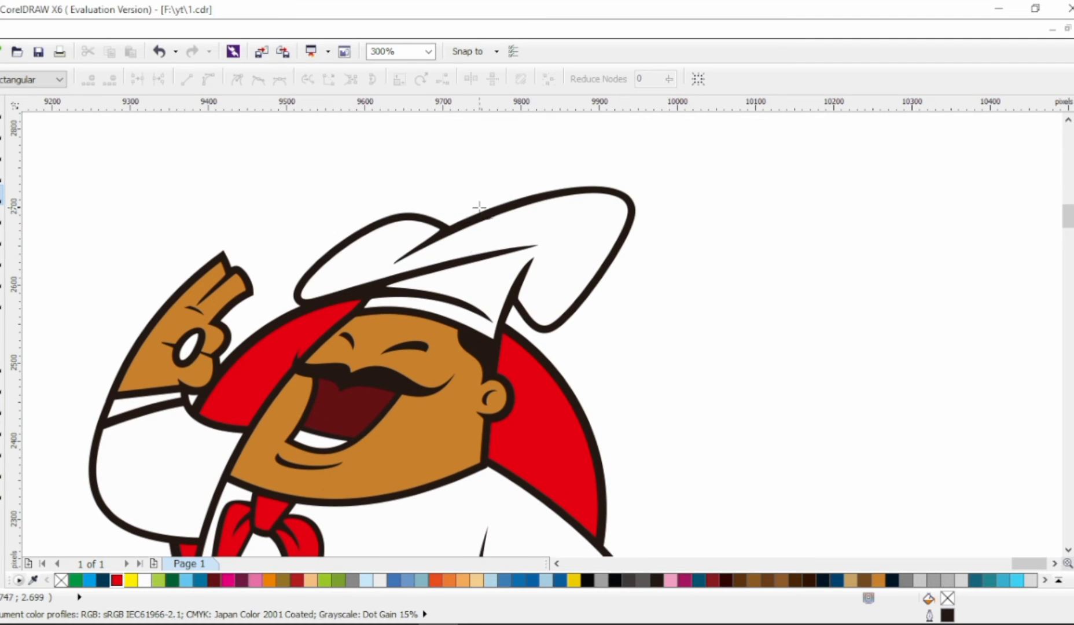
click(485, 258)
click(460, 338)
click(644, 187)
click(754, 226)
click(715, 359)
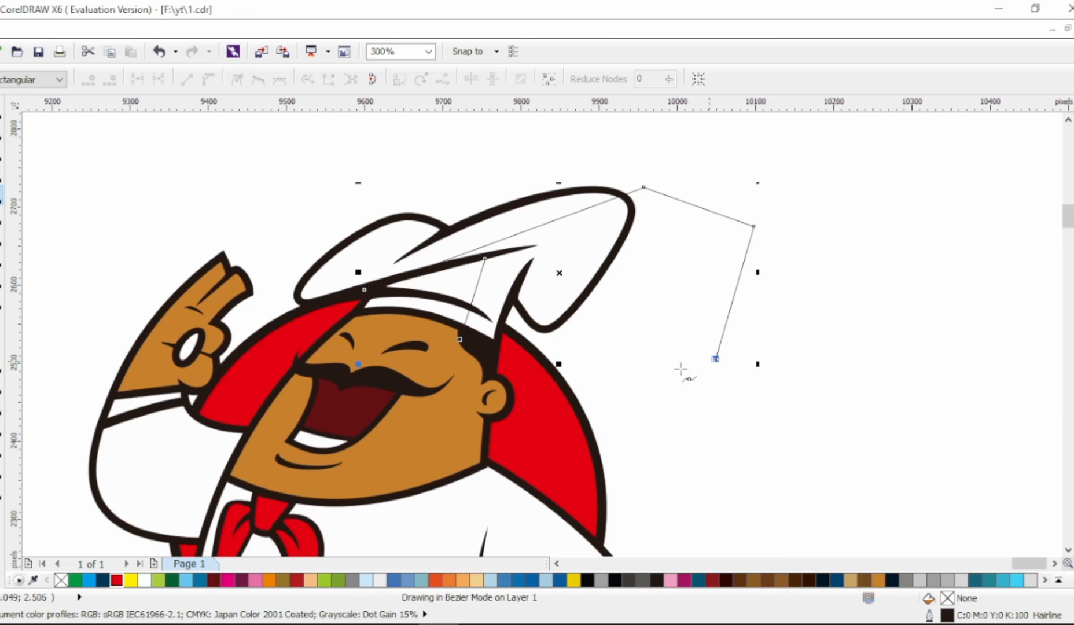
click(460, 339)
Step: Bend the hat helper shape's inner edges into curves and move its upper node onto the hat's right contour
click(2, 131)
drag(473, 295, 469, 293)
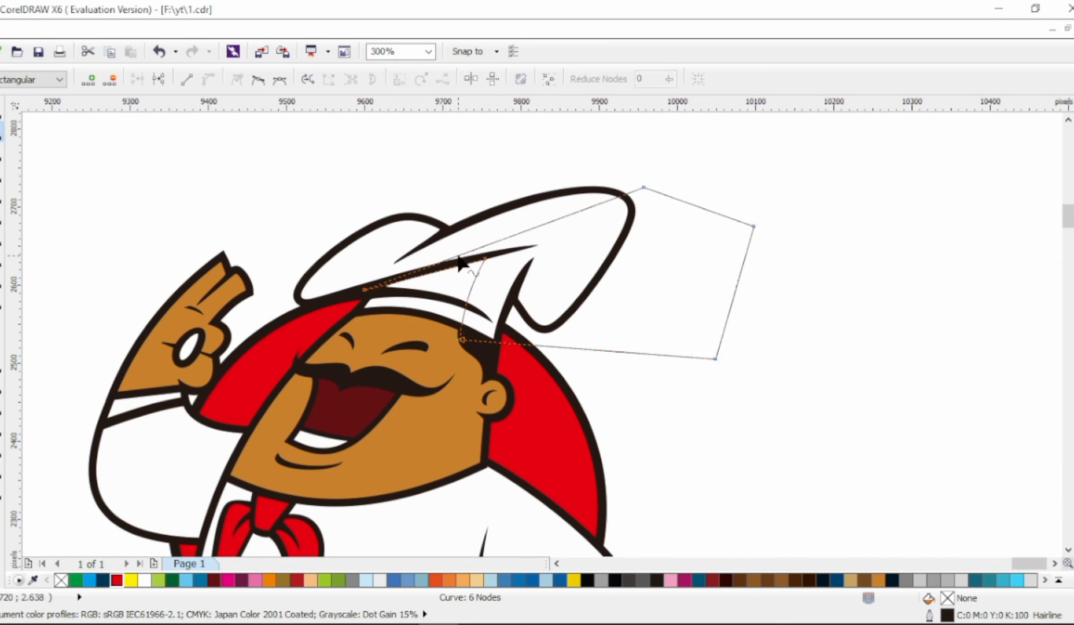
drag(458, 255, 458, 250)
drag(644, 188, 636, 210)
drag(542, 237, 627, 177)
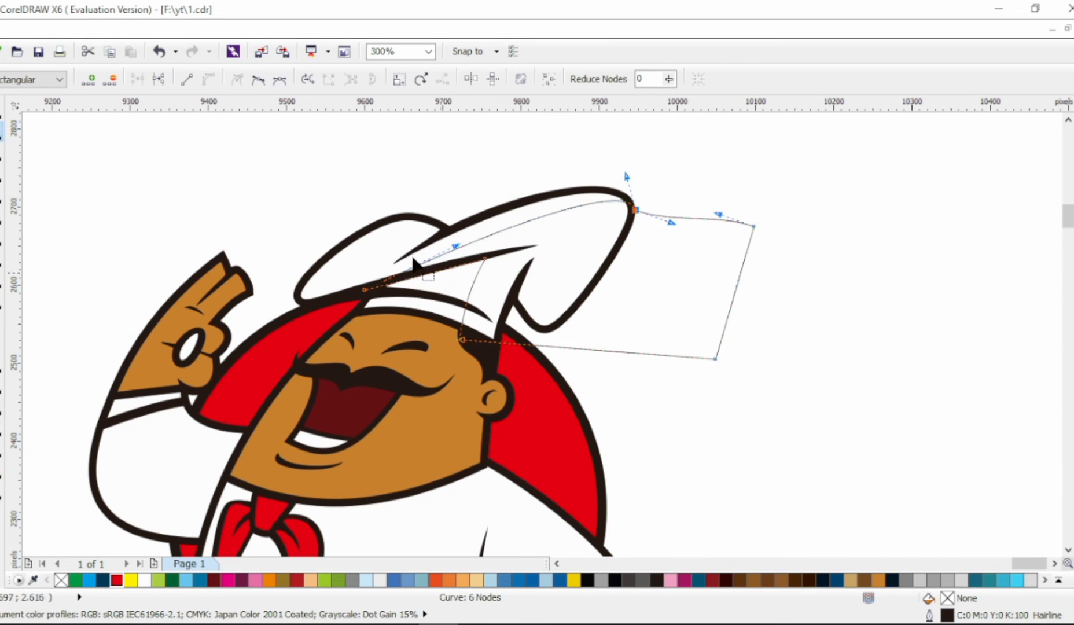
Step: Intersect the helper shape with the hat fill, colour the resulting shadow 40% black without outline, and delete the helper
click(1, 109)
shift+click(373, 249)
click(514, 79)
click(1073, 267)
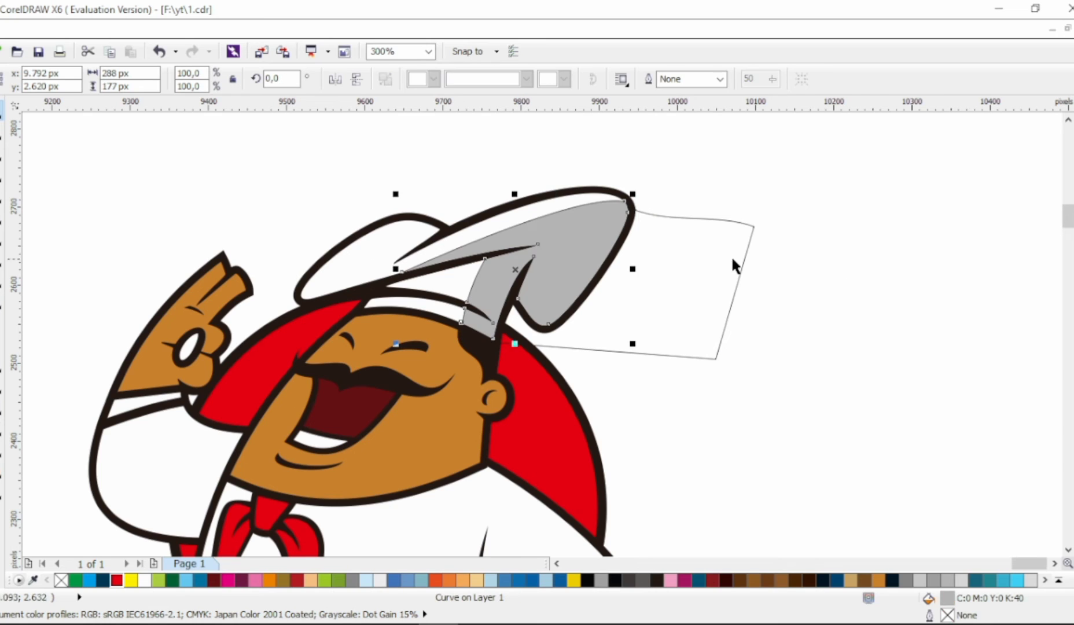
click(743, 261)
key(Delete)
Step: Draw a closed four-node helper shape over the right side of the raised hand and sleeve
click(2, 194)
scroll(294, 453, left, 1)
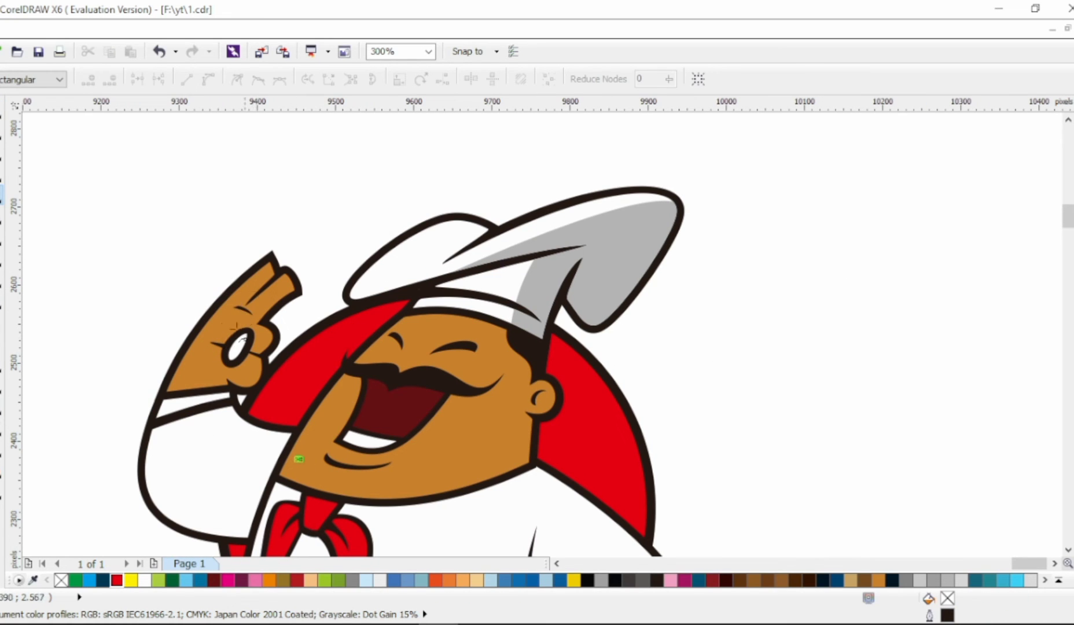
click(198, 392)
click(280, 251)
click(340, 256)
click(299, 459)
Step: Curve the helper shape's lower-left side through the hand and sleeve, and remove its extra corner node there
key(F10)
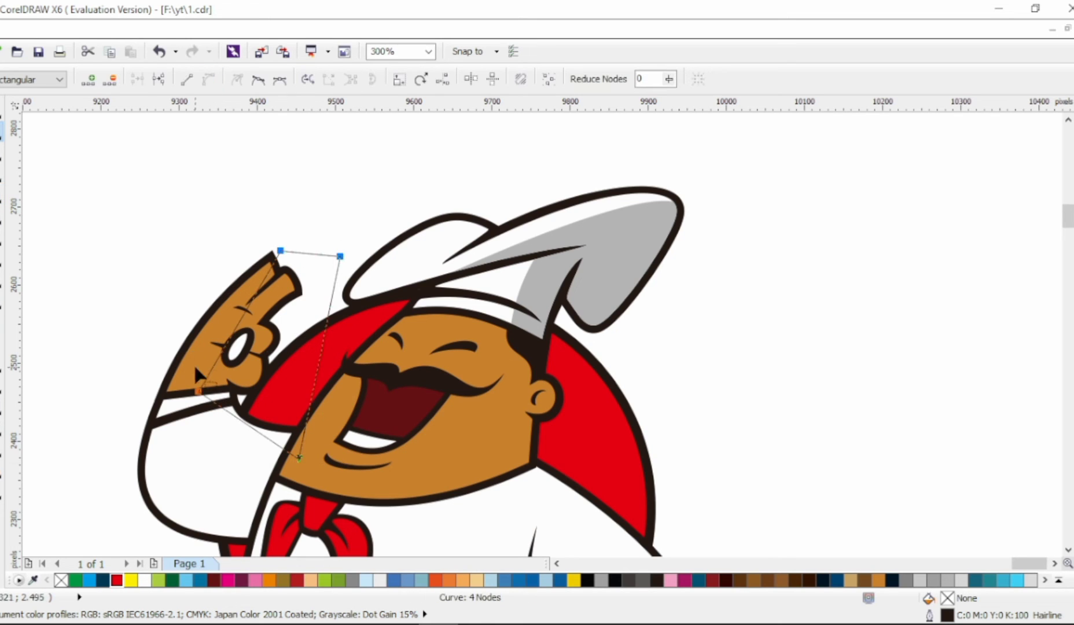
click(198, 392)
click(258, 80)
drag(265, 436, 240, 459)
double_click(198, 392)
click(280, 251)
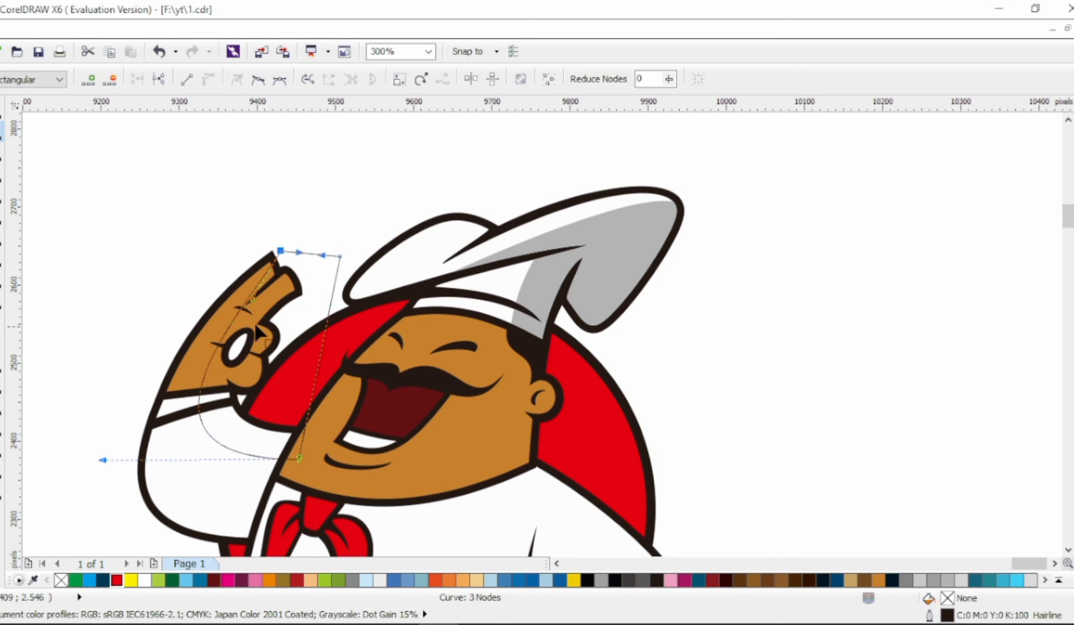
Step: Break the raised sleeve's contour group apart, intersect the sleeve with the helper shape, and fill the shadow with 40% black
click(2, 110)
shift+click(198, 462)
click(455, 174)
click(139, 482)
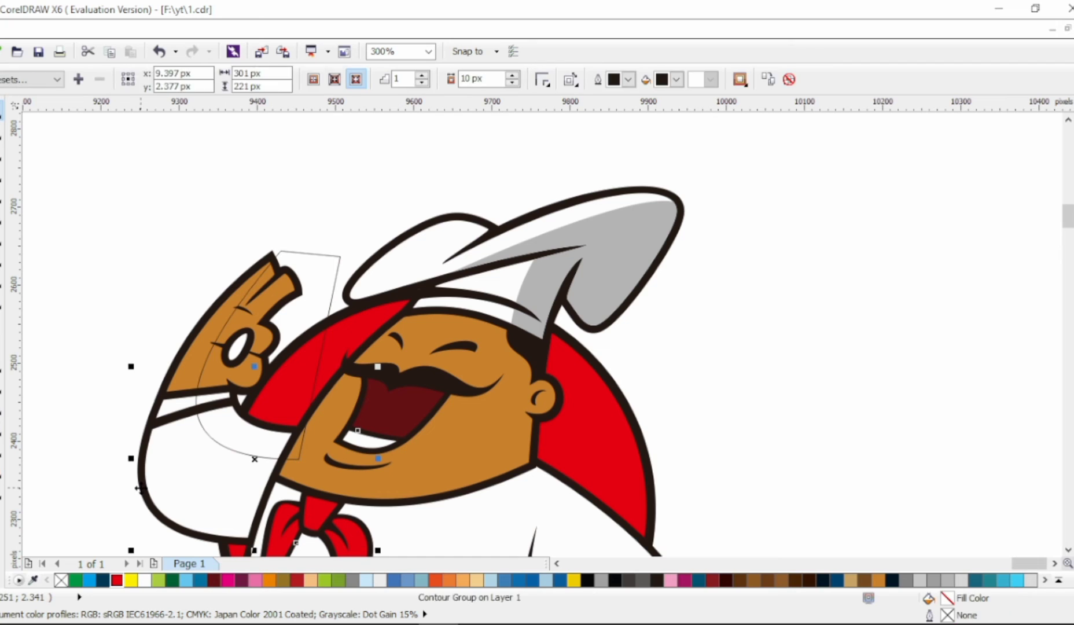
key(ctrl+k)
click(316, 269)
shift+click(202, 477)
click(527, 79)
click(947, 580)
Step: Intersect the helper shape with the raised hand's skin fill, and delete the helper
click(317, 265)
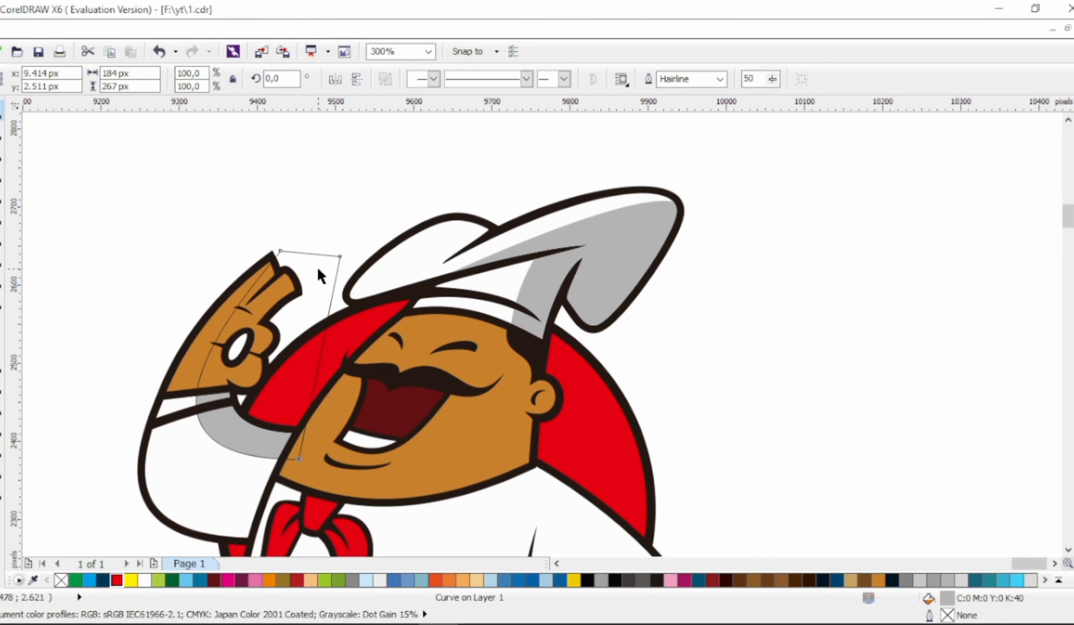
shift+click(220, 325)
click(527, 79)
click(330, 264)
key(Delete)
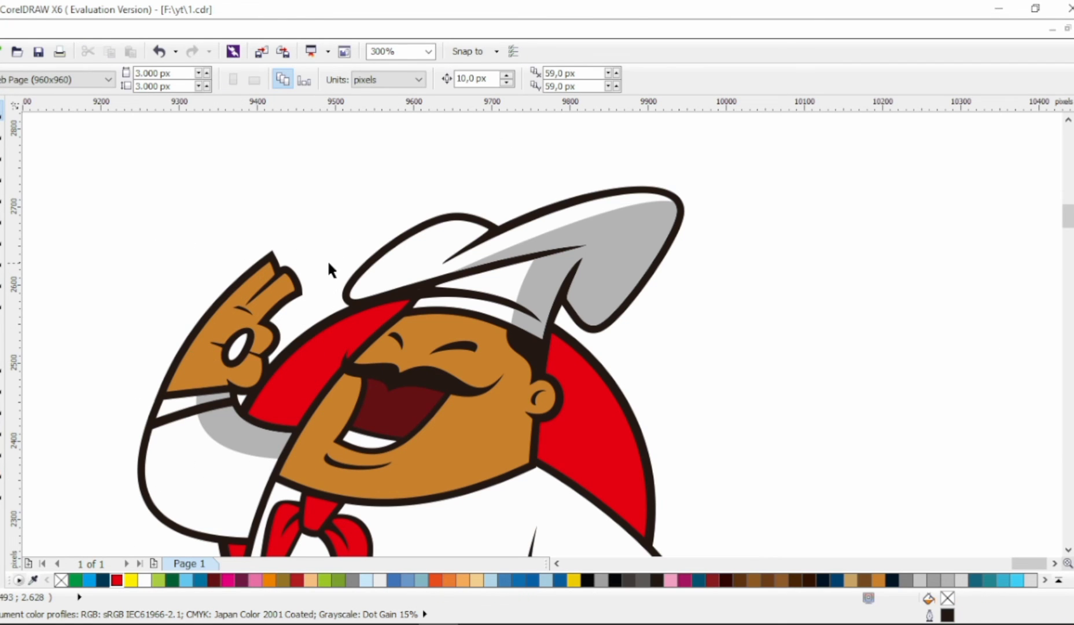
Step: Change the raised hand's shadow fill to the darker reddish brown C35 M76 Y100 K1
click(266, 304)
double_click(948, 599)
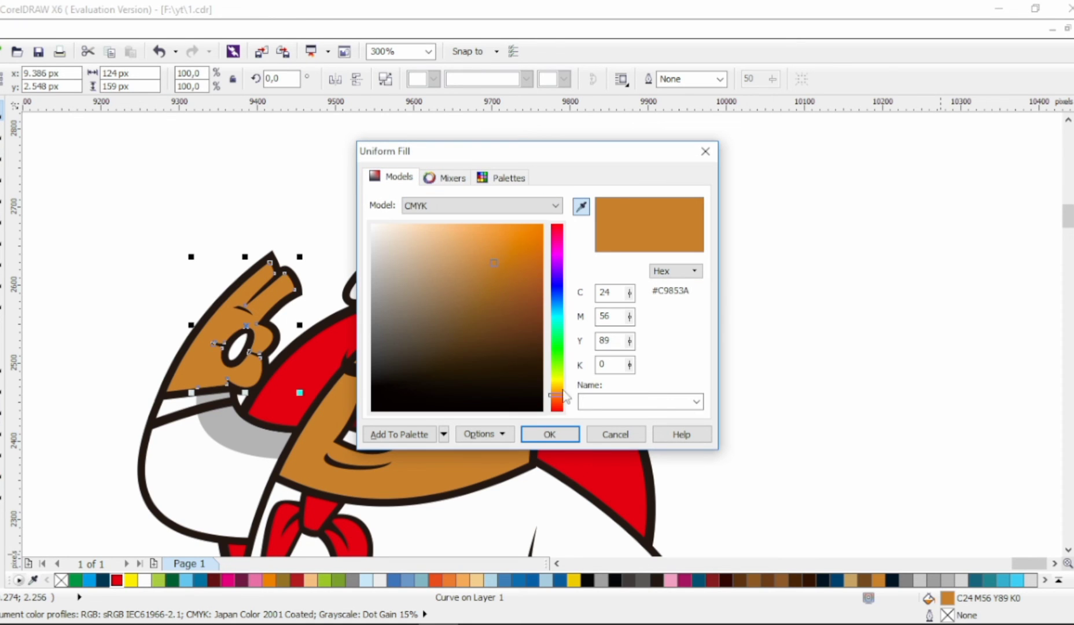
drag(559, 395, 559, 400)
click(506, 282)
click(533, 430)
click(792, 353)
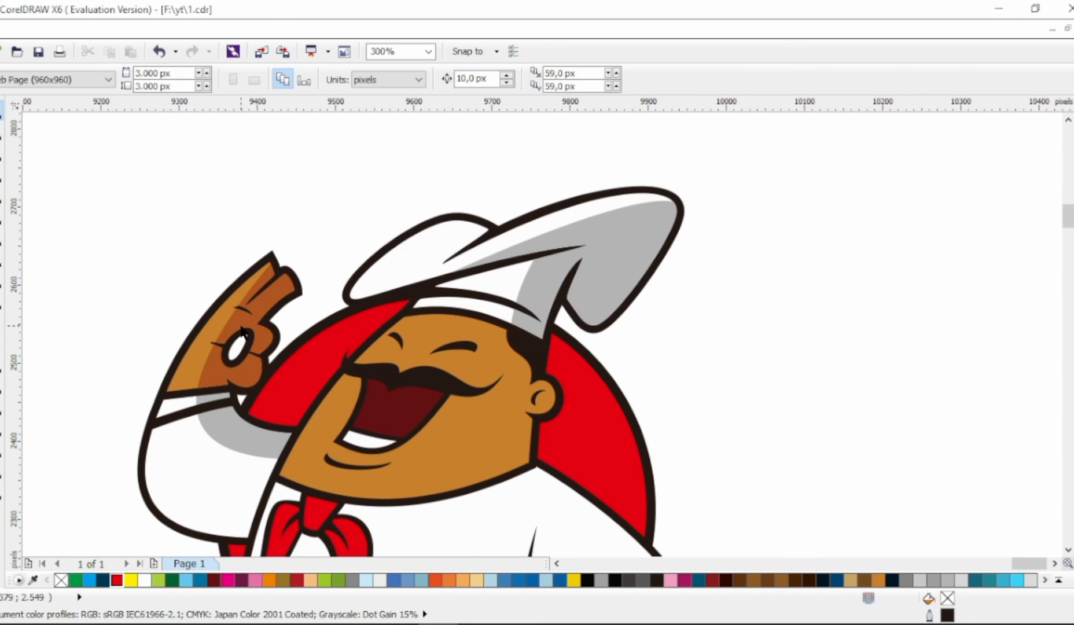
Step: Draw two closed four-node helper shapes, a sliver along the raised finger and another over the curled finger's outer part
scroll(241, 332, up, 1)
key(F5)
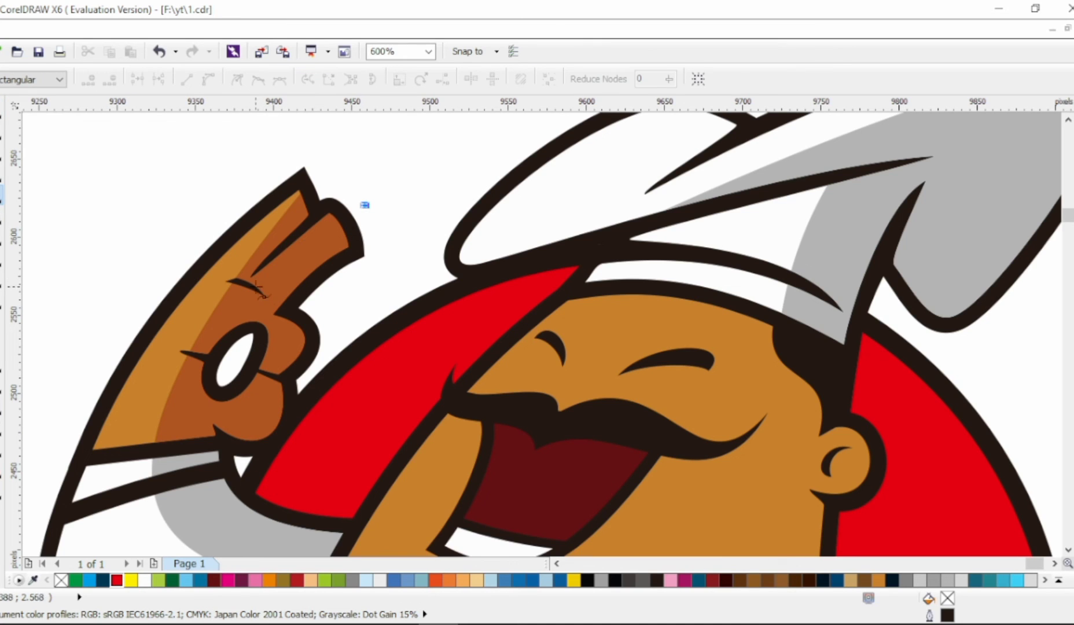
click(256, 287)
click(364, 204)
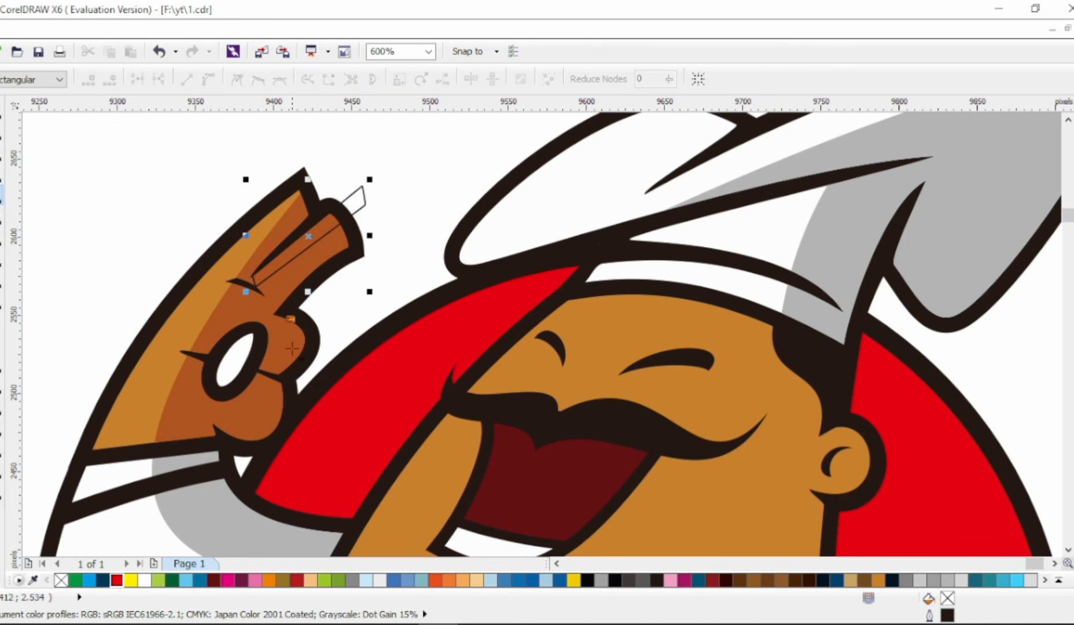
click(267, 372)
Step: Bend the curled finger helper's inner edge and the raised finger sliver's edge into slight curves
key(F10)
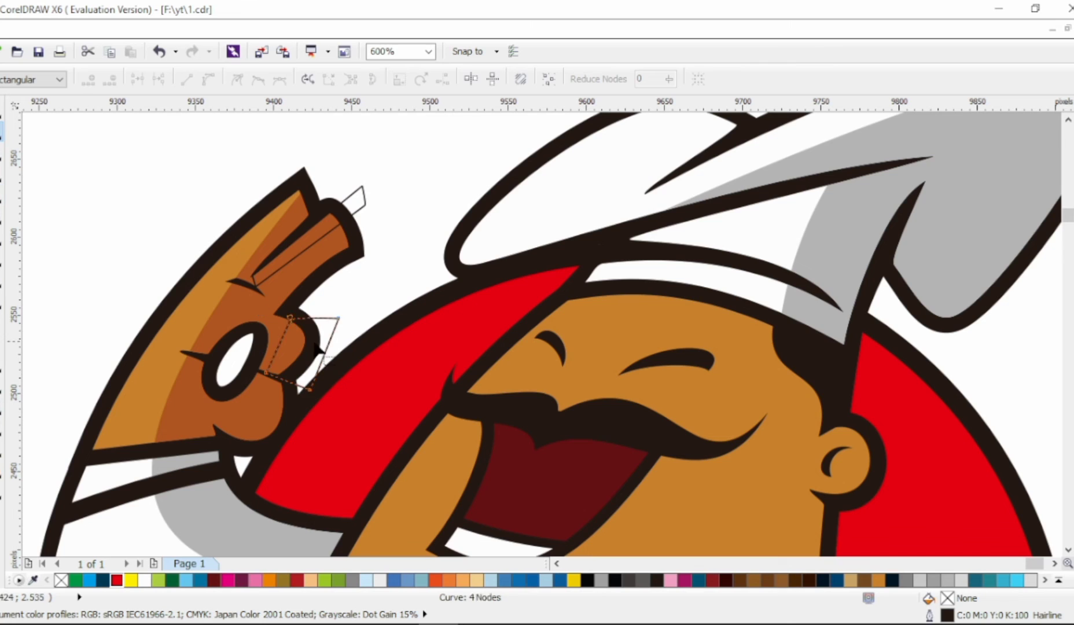
drag(277, 341, 290, 343)
click(320, 237)
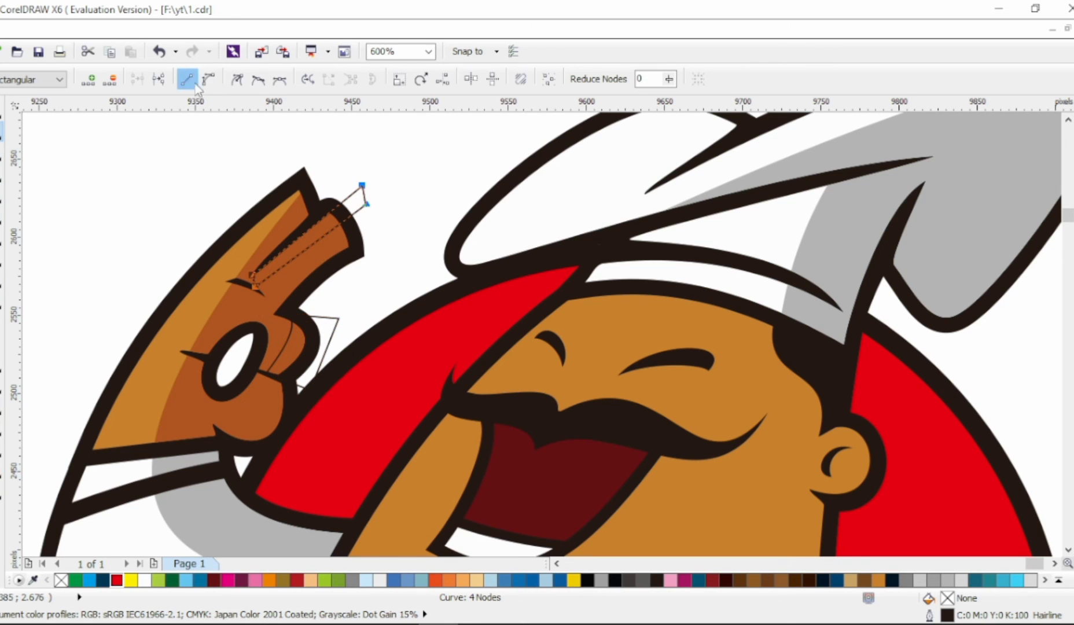
drag(304, 234, 300, 230)
Step: Weld the two finger helper shapes, trim them out of the hand's dark shadow, and delete the helper
click(1, 110)
shift+click(291, 341)
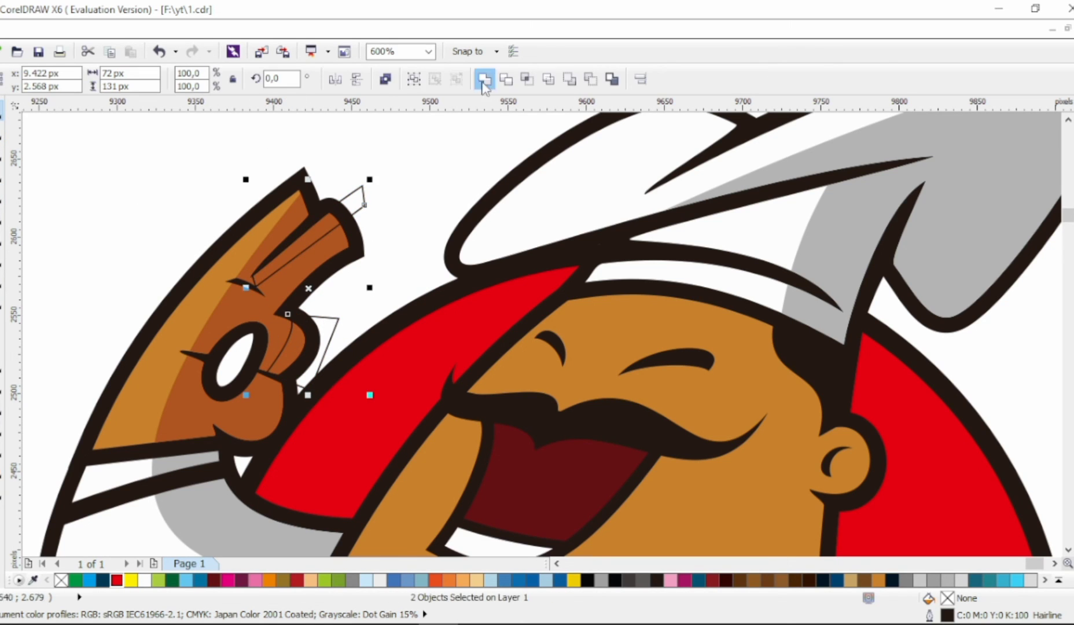
click(485, 79)
shift+click(320, 250)
click(505, 80)
click(364, 197)
key(Delete)
Step: Draw a closed nine-node helper shape covering the right side of the face, the lowered sleeve and the hand
scroll(363, 197, down, 1)
key(alt+Right)
key(alt+Down)
key(alt+Down)
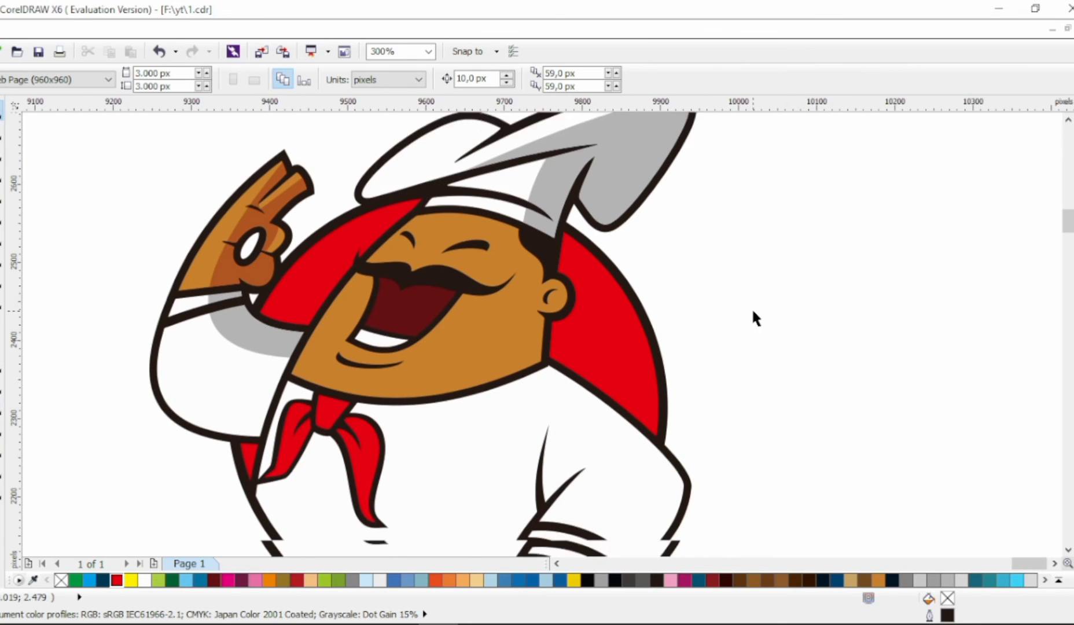
key(alt+Right)
key(alt+Down)
key(F10)
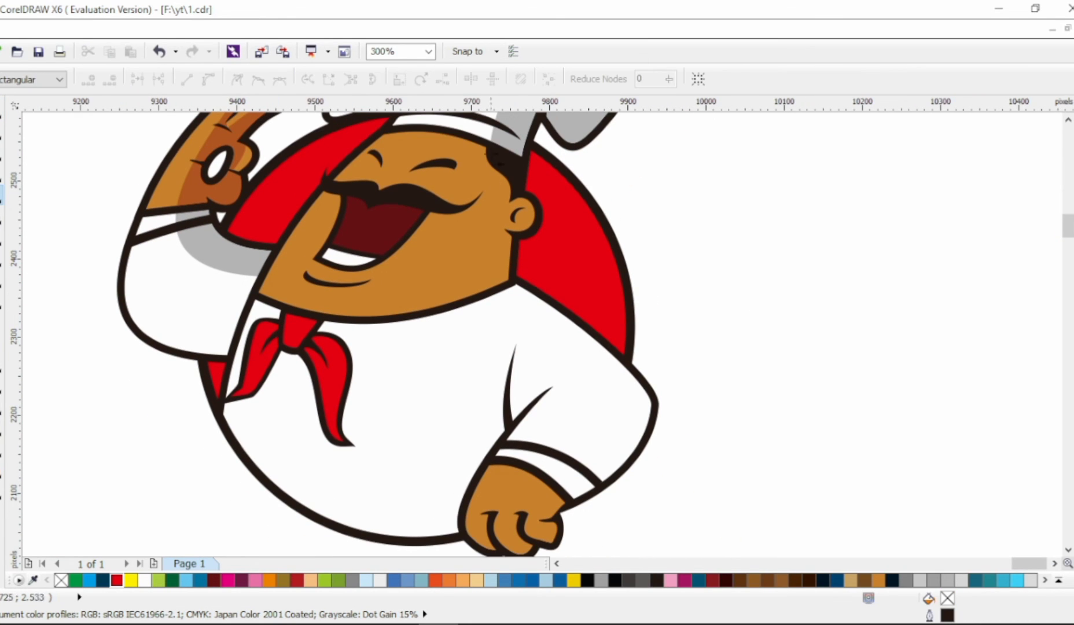
click(480, 292)
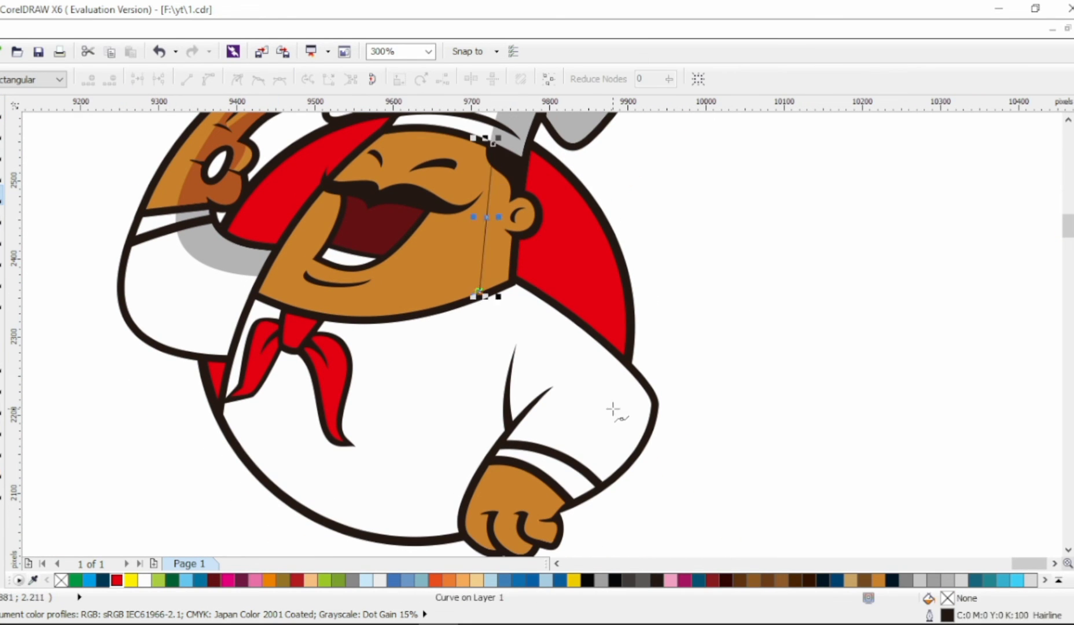
click(615, 404)
key(alt+Down)
click(537, 453)
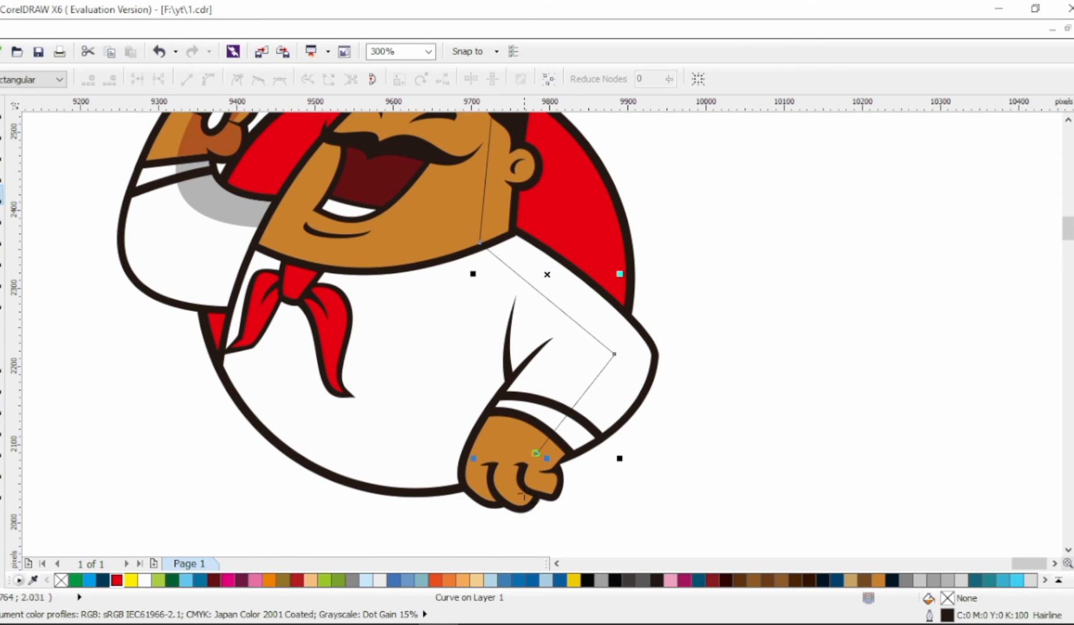
click(456, 493)
click(487, 530)
click(739, 476)
click(736, 275)
key(alt+Up)
key(alt+Up)
click(694, 210)
click(495, 193)
Step: Convert the large helper shape's segments to curves and bend its inner edge along the face, lowered sleeve and hand
key(F10)
key(ctrl+a)
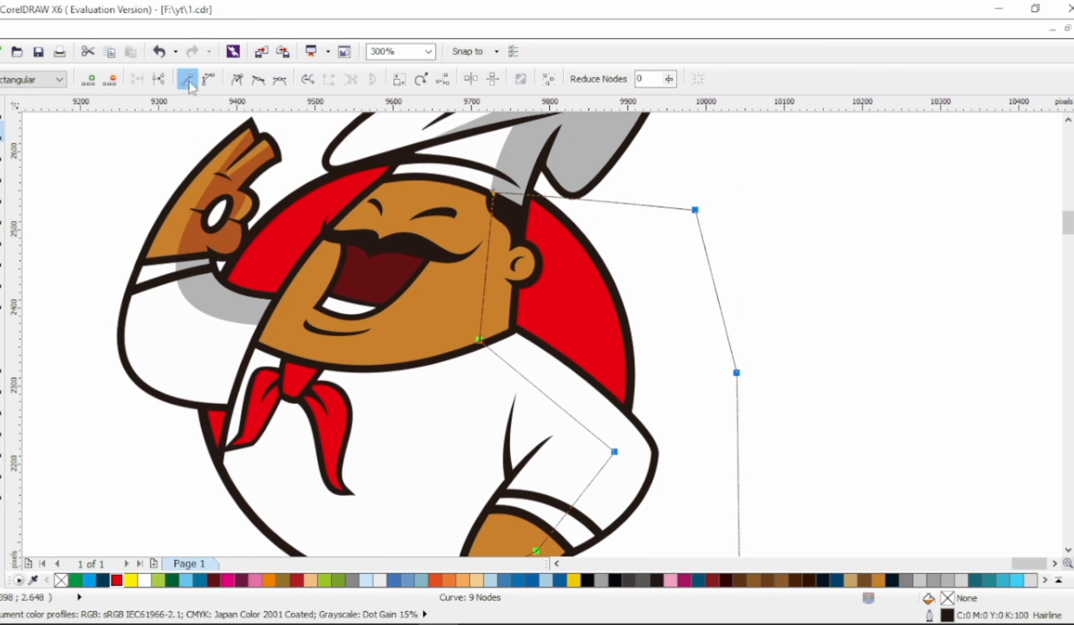
click(208, 80)
drag(488, 262, 496, 262)
click(615, 452)
click(259, 80)
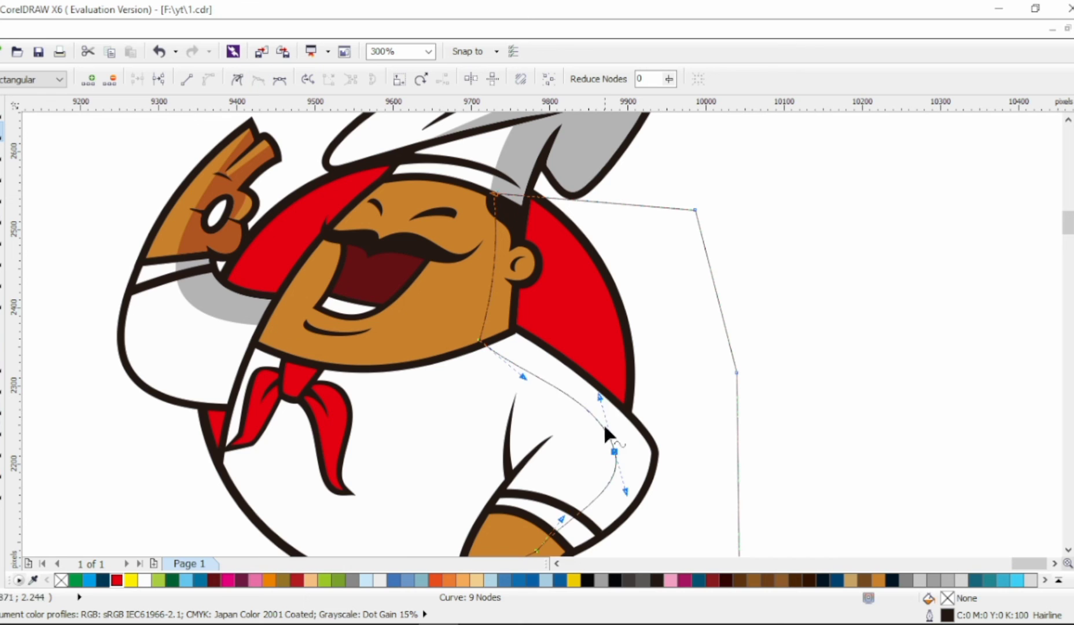
drag(624, 490, 626, 464)
drag(523, 377, 527, 373)
scroll(610, 417, down, 3)
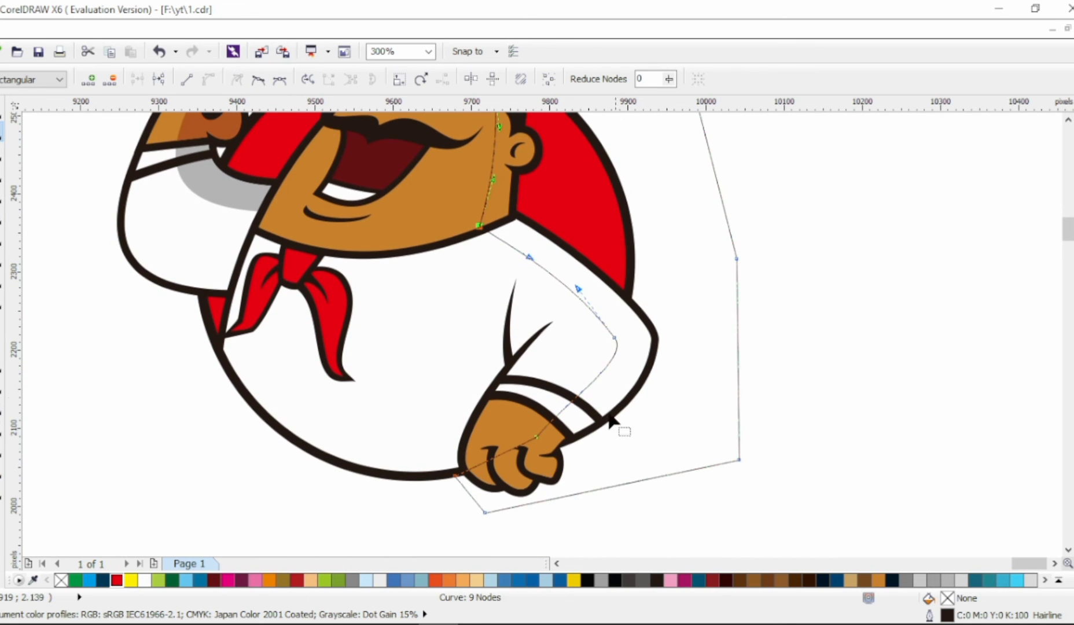
drag(506, 455, 547, 486)
key(space)
Step: Intersect the large helper shape with the shirt fill and colour the resulting sleeve shadow 40% black
scroll(566, 324, up, 3)
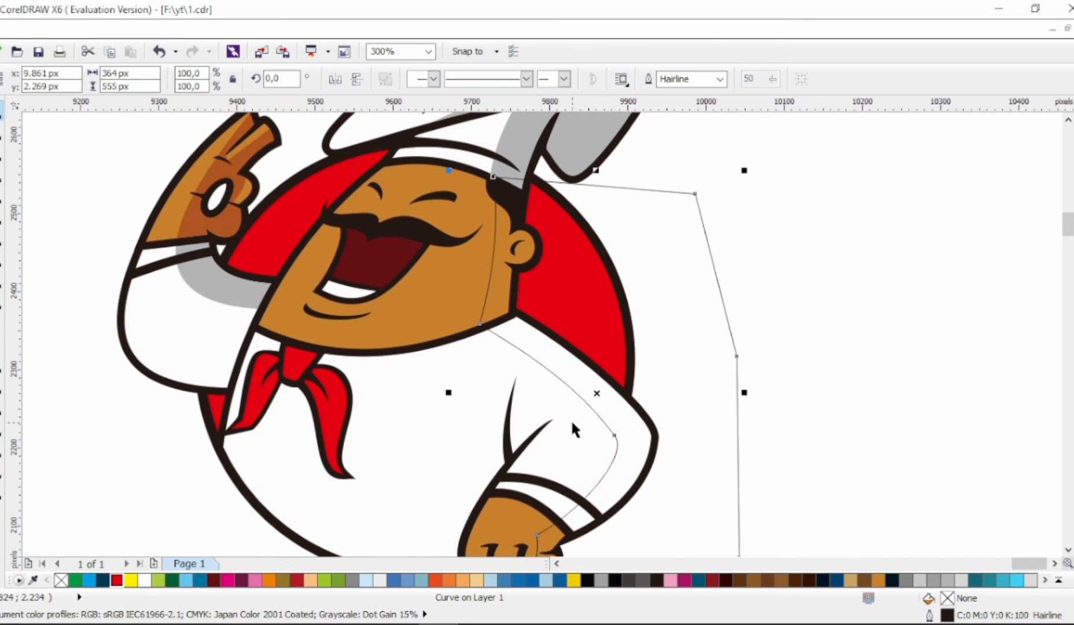
shift+click(571, 419)
click(527, 78)
click(948, 580)
Step: Intersect the large helper shape with the face and lowered hand fills, and delete the helper
click(739, 428)
shift+click(472, 309)
click(527, 79)
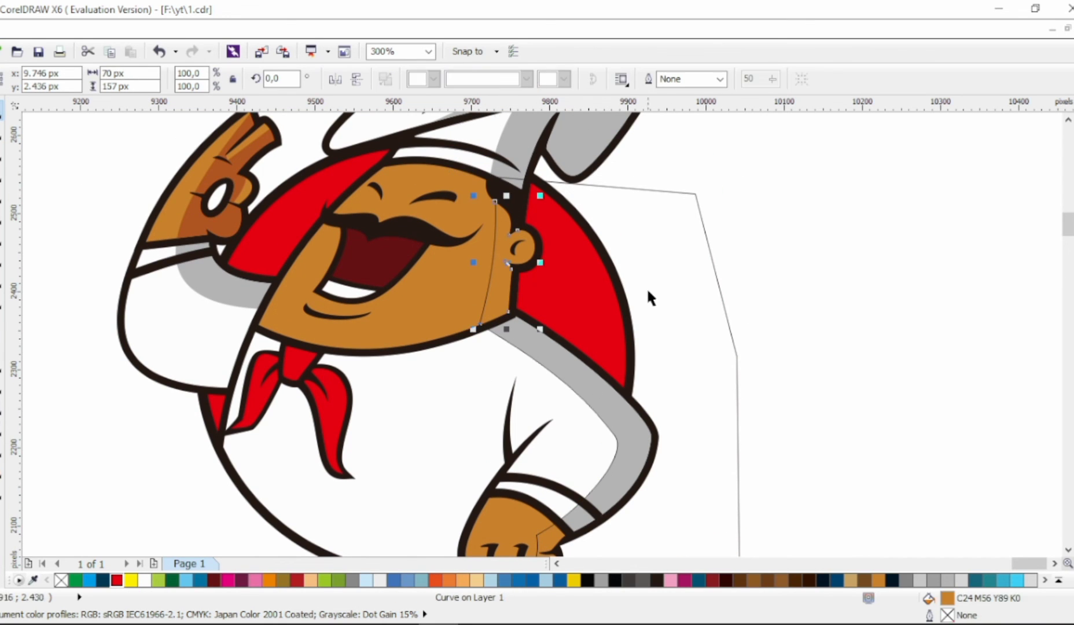
scroll(648, 290, down, 3)
click(738, 353)
shift+click(516, 394)
click(527, 79)
click(730, 215)
key(Delete)
Step: Sample the raised hand's reddish-brown shadow colour and apply it to the face and lowered hand shadows
scroll(654, 248, up, 3)
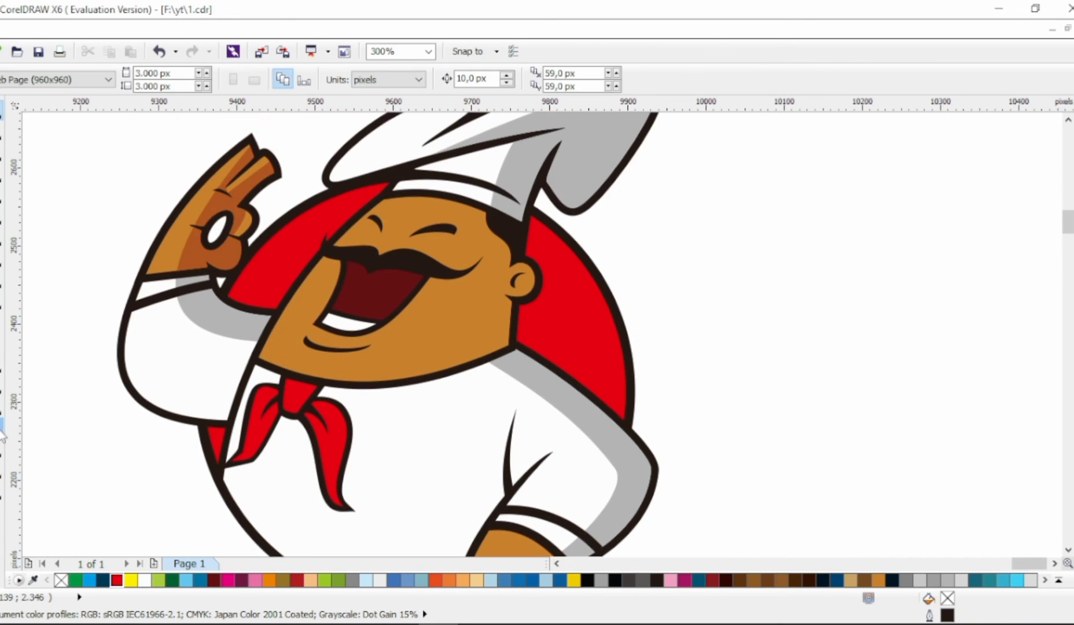
click(1, 429)
click(227, 258)
click(502, 317)
scroll(547, 328, down, 3)
click(547, 441)
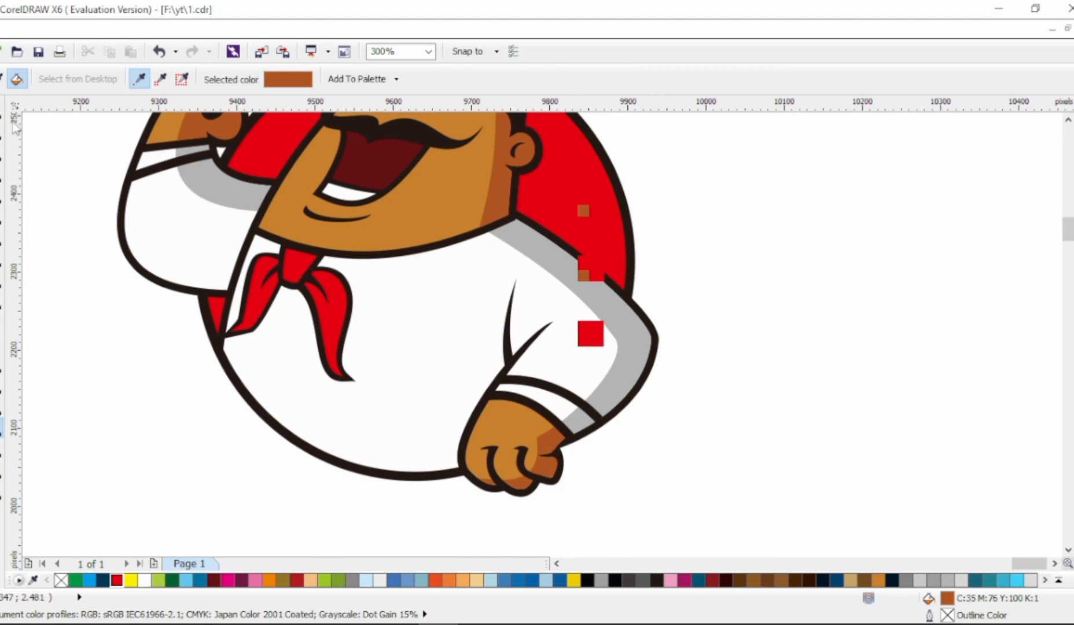
Step: Draw a gently curved line about 109 px wide across the chest of the shirt
key(space)
key(F10)
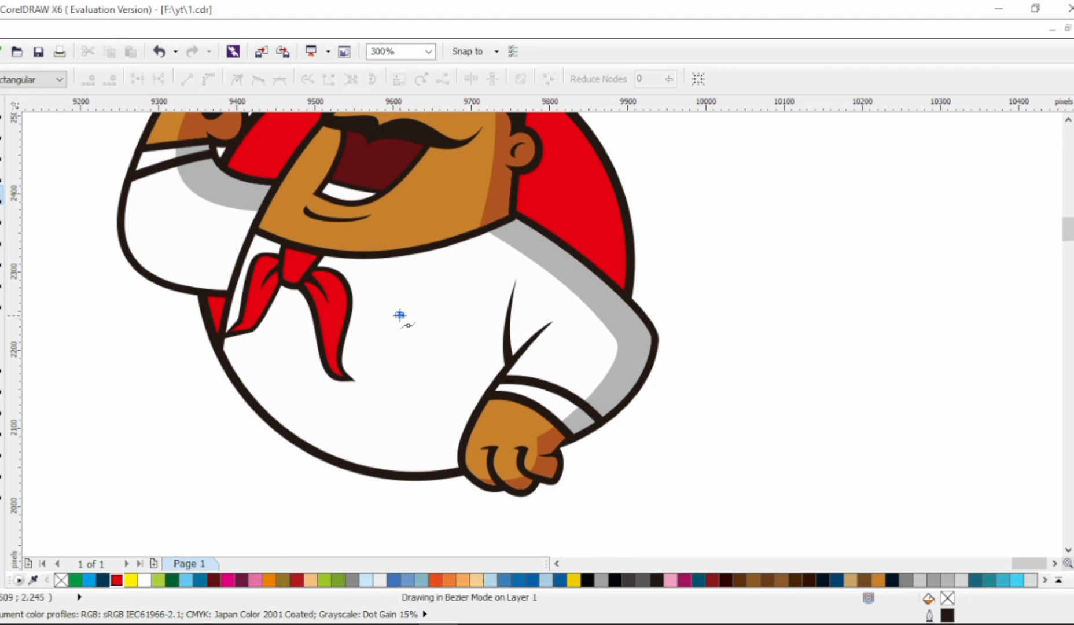
click(399, 315)
drag(485, 299, 504, 292)
key(F10)
key(space)
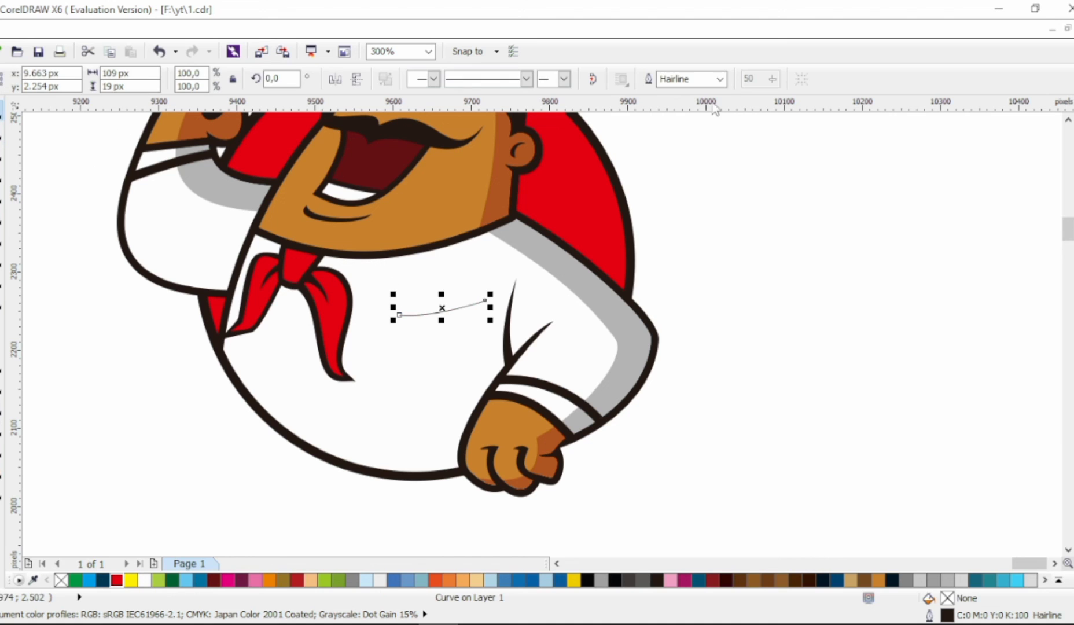
Step: Thicken the chest line's outline and convert the outline to an object
click(719, 79)
click(691, 178)
key(ctrl+shift+q)
Step: Draw a closed eight-node helper shape around the chest stroke whose slanted inner edges cross both of the stroke's ends
scroll(384, 318, up, 3)
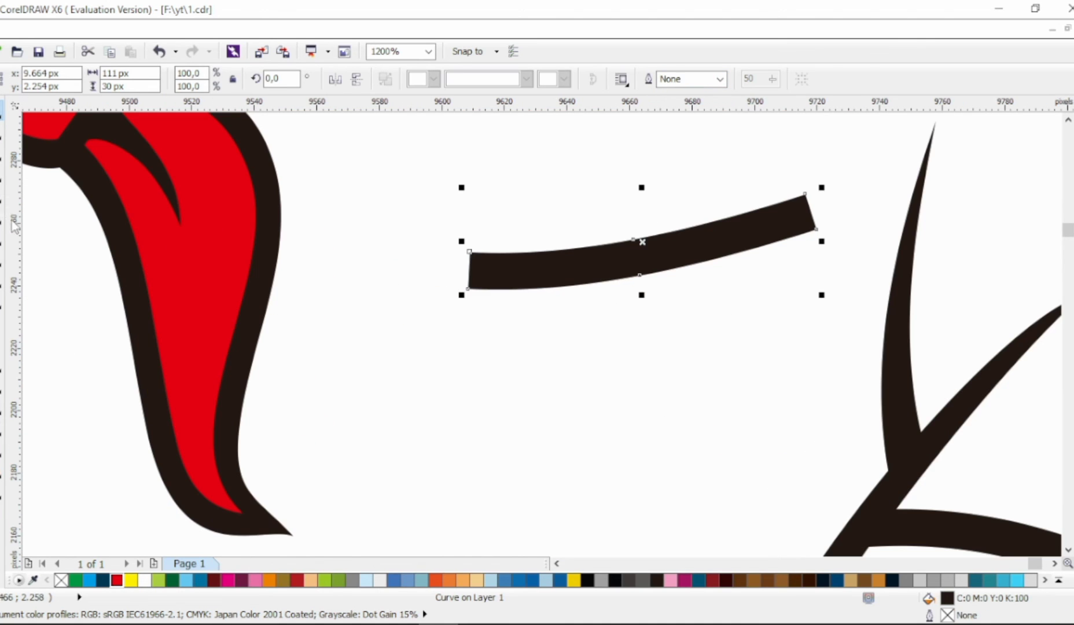
click(809, 179)
click(782, 299)
click(890, 330)
click(887, 147)
click(427, 192)
click(412, 321)
click(457, 336)
click(494, 229)
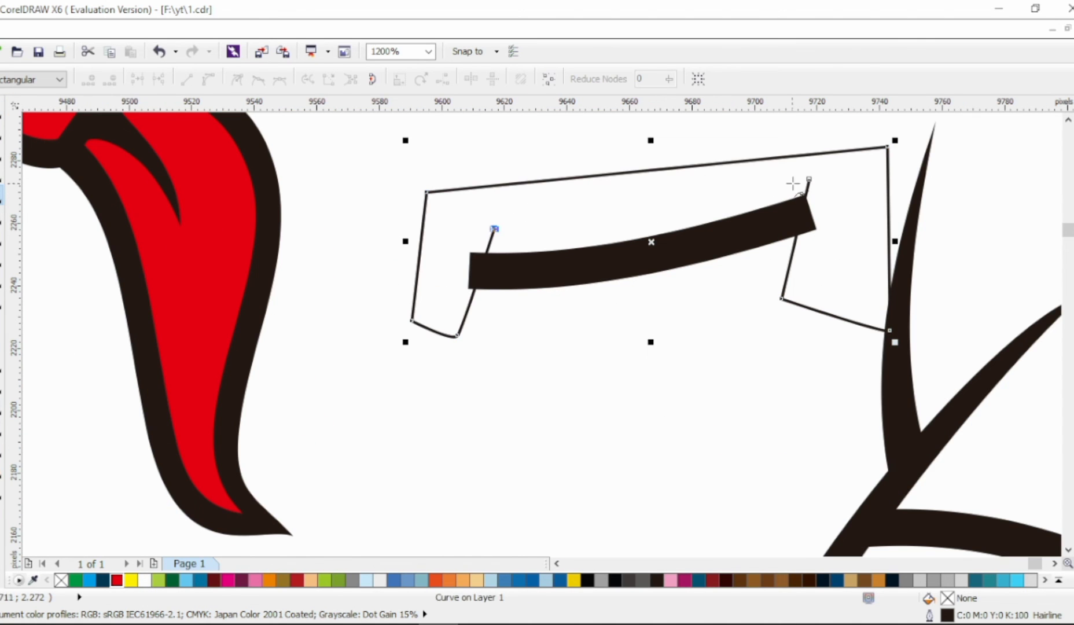
click(809, 179)
key(F10)
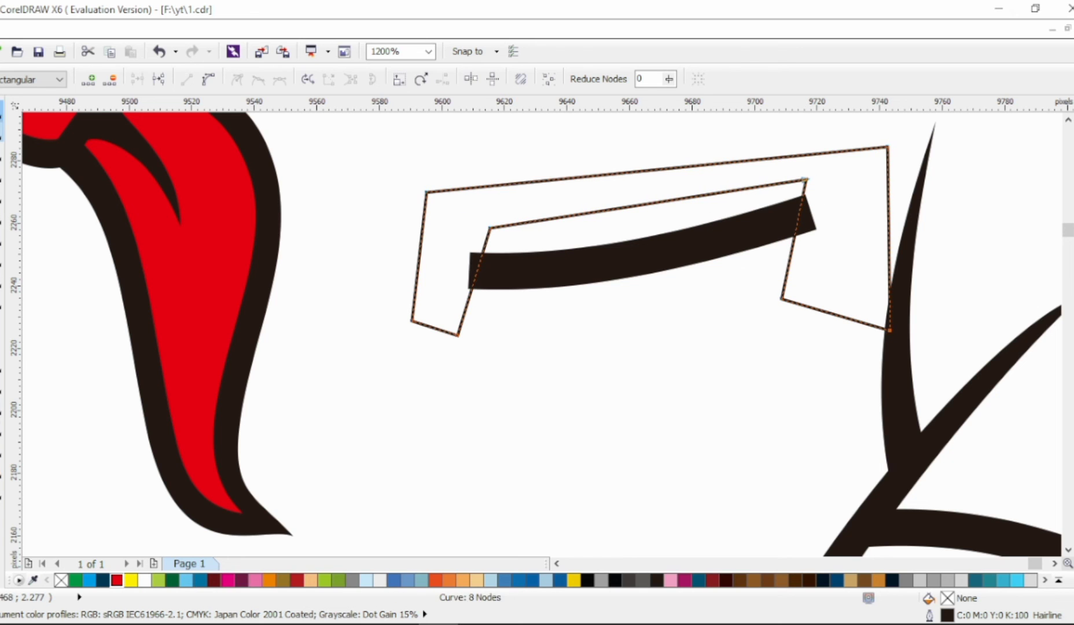
Step: Trim both ends of the chest stroke at a slant with the helper shape and delete the helper
click(2, 110)
shift+click(579, 269)
click(506, 80)
click(557, 180)
key(Delete)
scroll(557, 185, down, 3)
scroll(665, 246, up, 5)
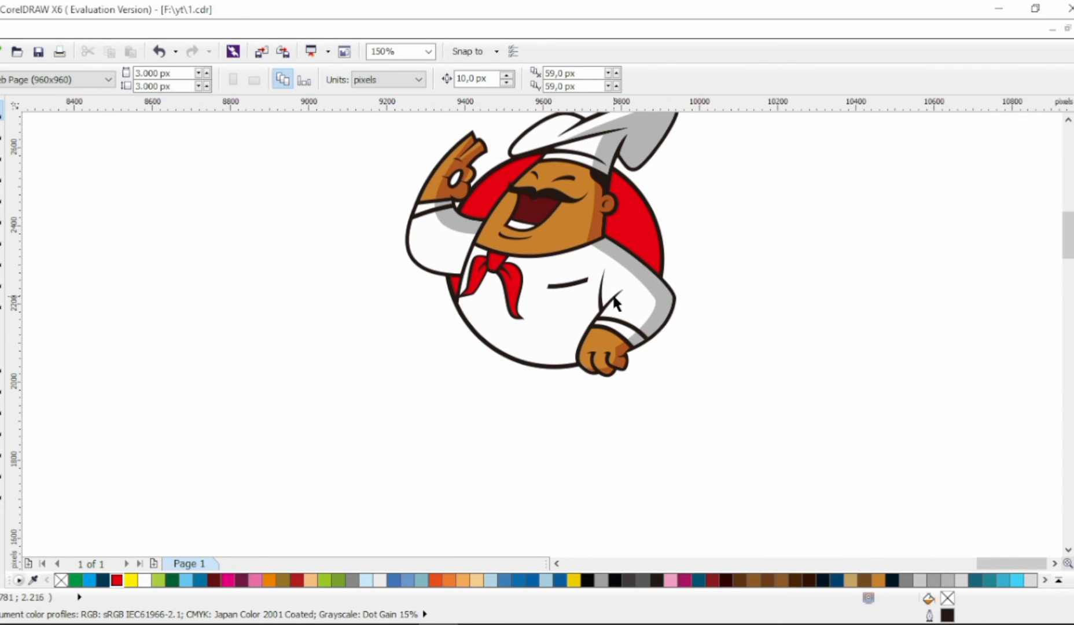
Step: Draw a closed helper shape from the armpit crease to below the lowered hand and bend its edge into two curves across the shirt
scroll(612, 293, up, 2)
key(F5)
click(519, 452)
click(623, 452)
click(596, 235)
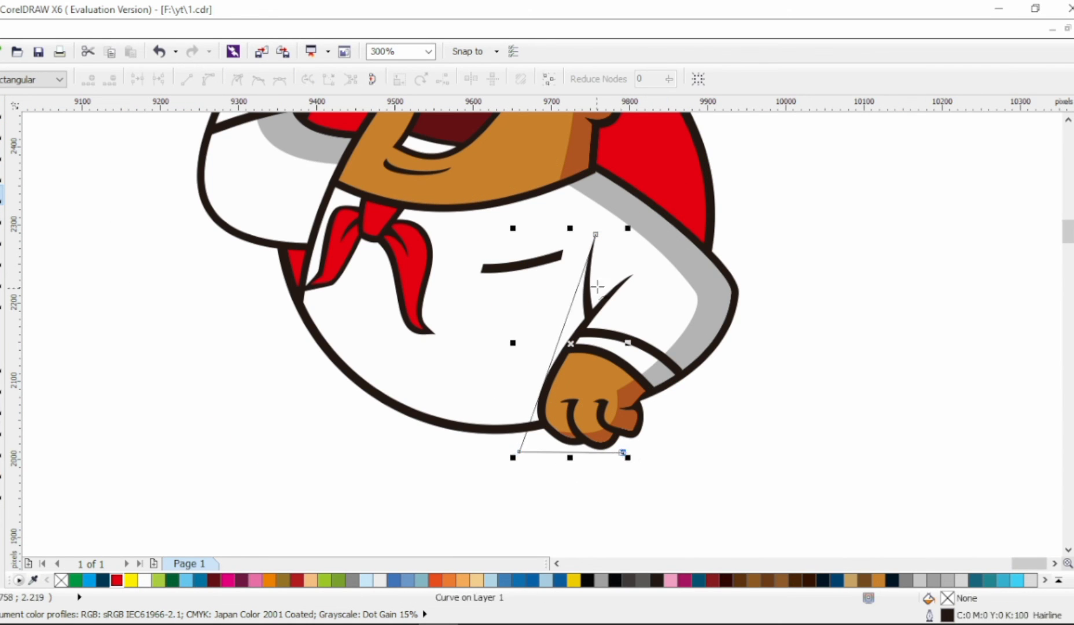
key(F10)
drag(558, 346, 547, 340)
drag(610, 355, 591, 349)
drag(557, 316, 549, 311)
double_click(534, 359)
drag(533, 358, 549, 358)
drag(561, 315, 555, 311)
drag(544, 386, 547, 368)
drag(522, 422, 510, 399)
click(623, 452)
drag(580, 368, 578, 346)
drag(629, 456, 639, 457)
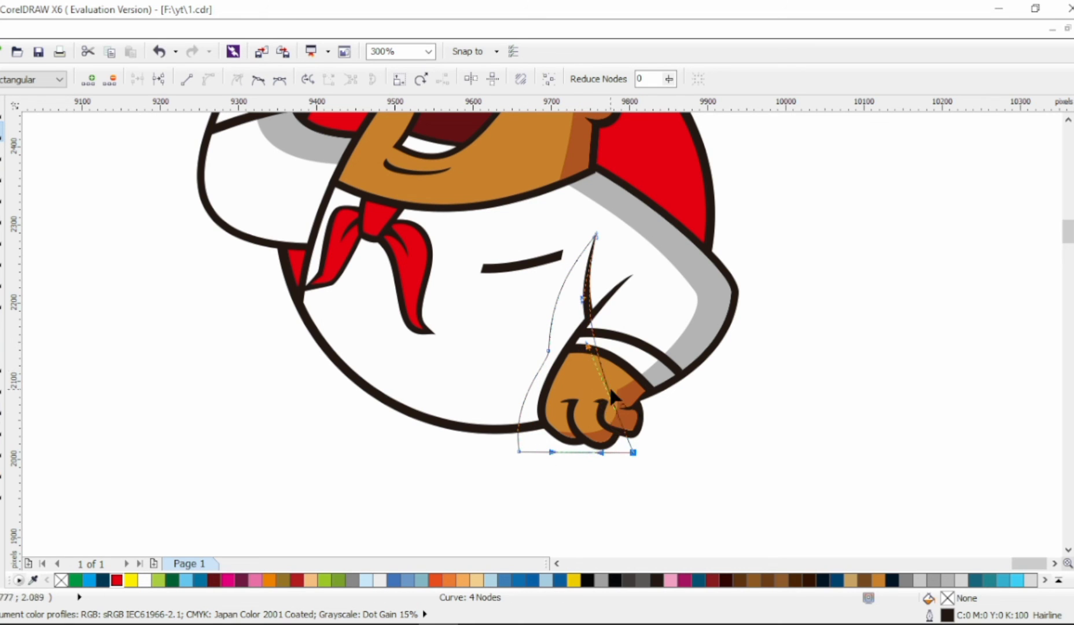
Step: Intersect the helper shape with the shirt fill, colour the resulting shadow grey without an outline, and delete the helper
key(space)
shift+click(543, 290)
click(535, 83)
click(948, 580)
click(628, 450)
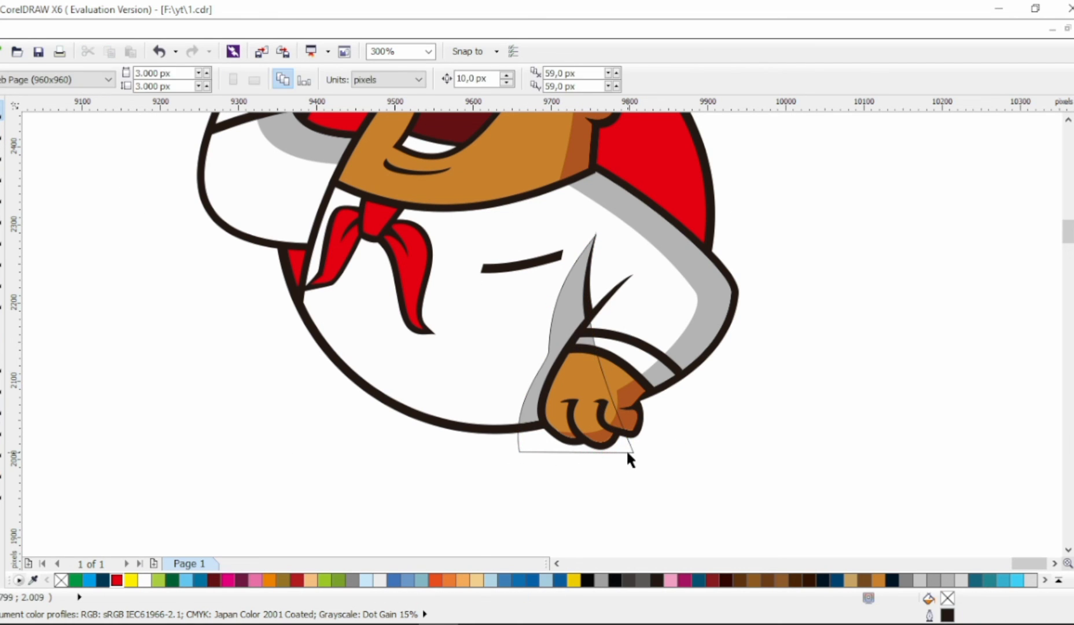
click(628, 452)
key(Delete)
Step: Group the whole chef artwork and scale it down slightly
scroll(636, 393, down, 1)
scroll(741, 393, right, 2)
scroll(739, 392, up, 1)
scroll(734, 387, right, 3)
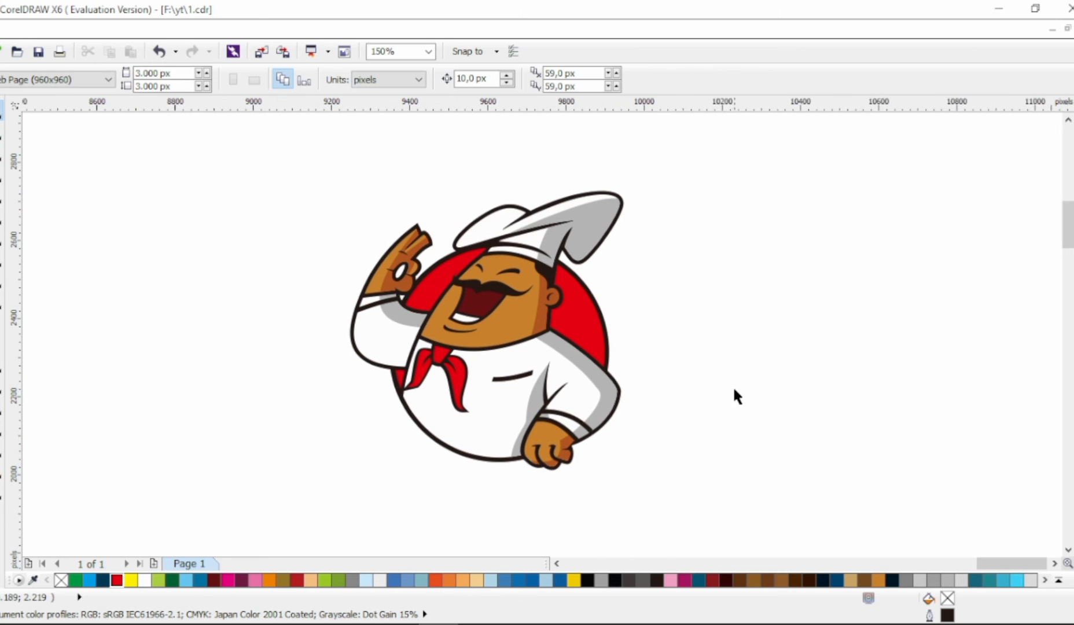
drag(666, 151, 291, 490)
key(ctrl+g)
drag(613, 475, 585, 434)
Step: Add the artistic text "The Chef" and place it in the empty area beside the chef
key(F8)
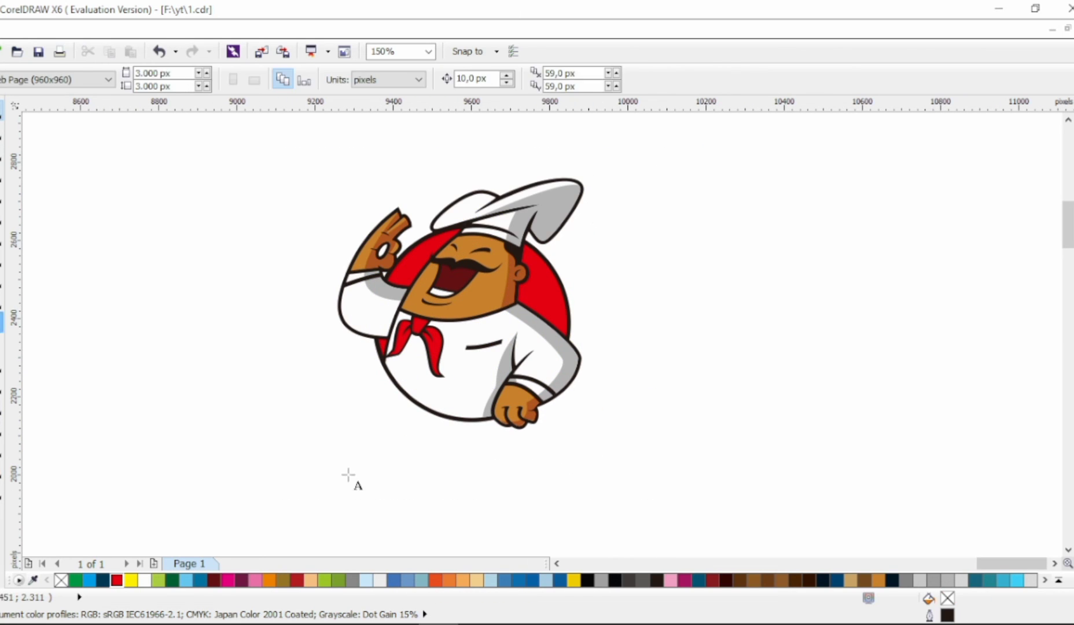
click(353, 481)
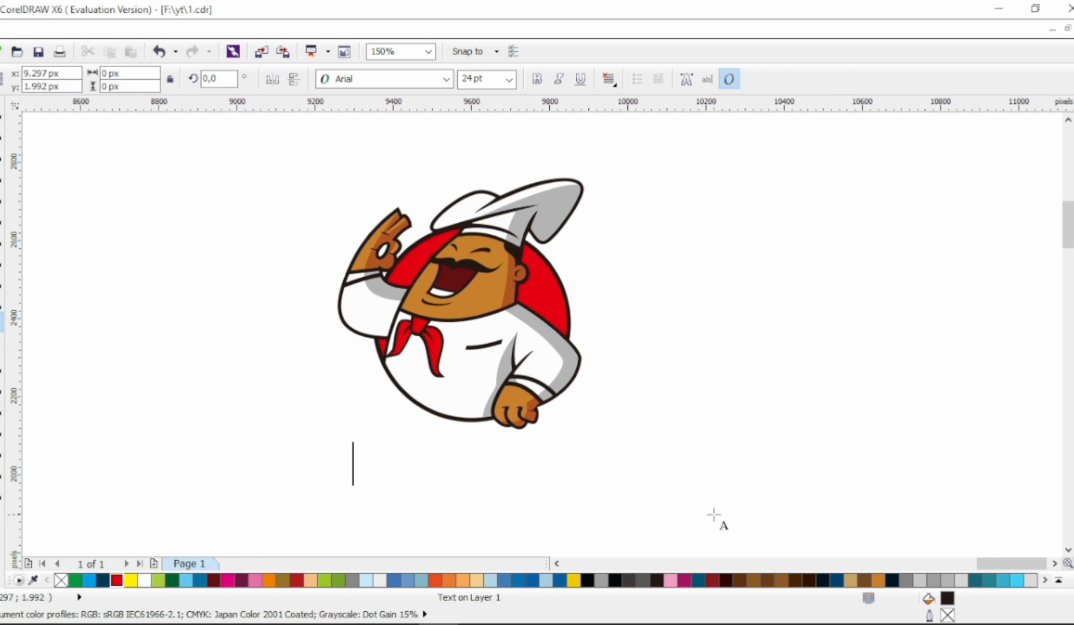
text(The Chef)
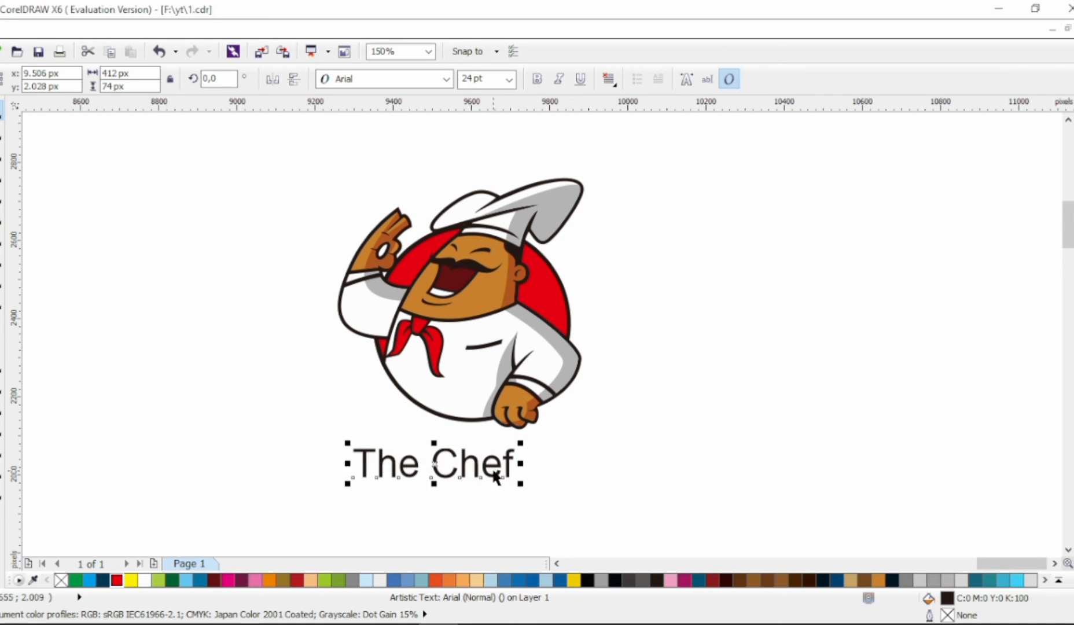
drag(493, 476, 788, 310)
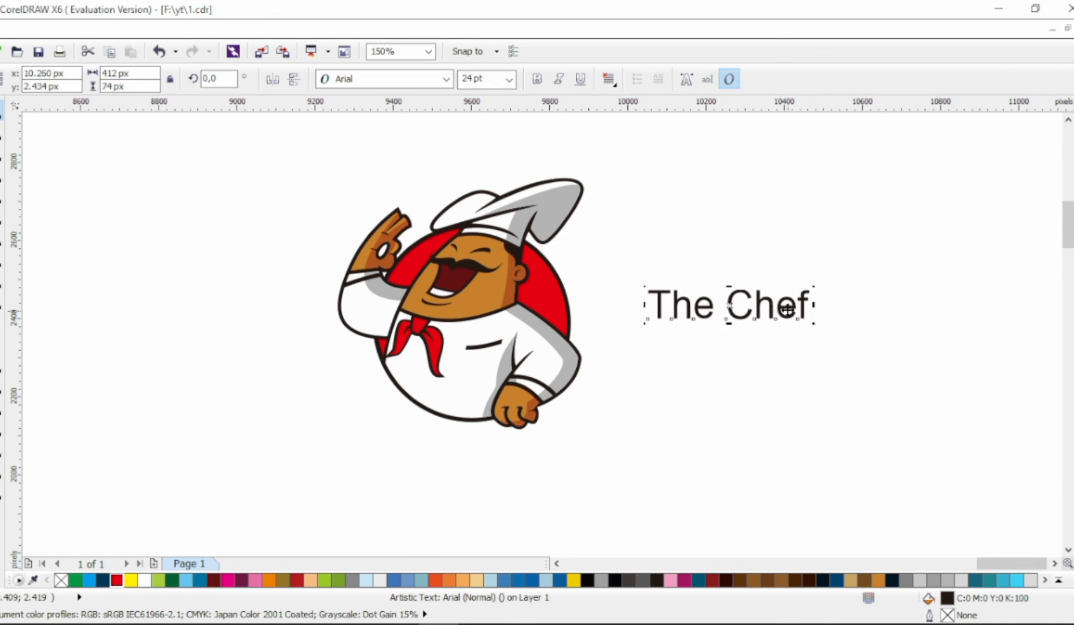
Step: Set the text's font to Almond Cream and enlarge it to about 57 pt across the chef's belly
click(447, 80)
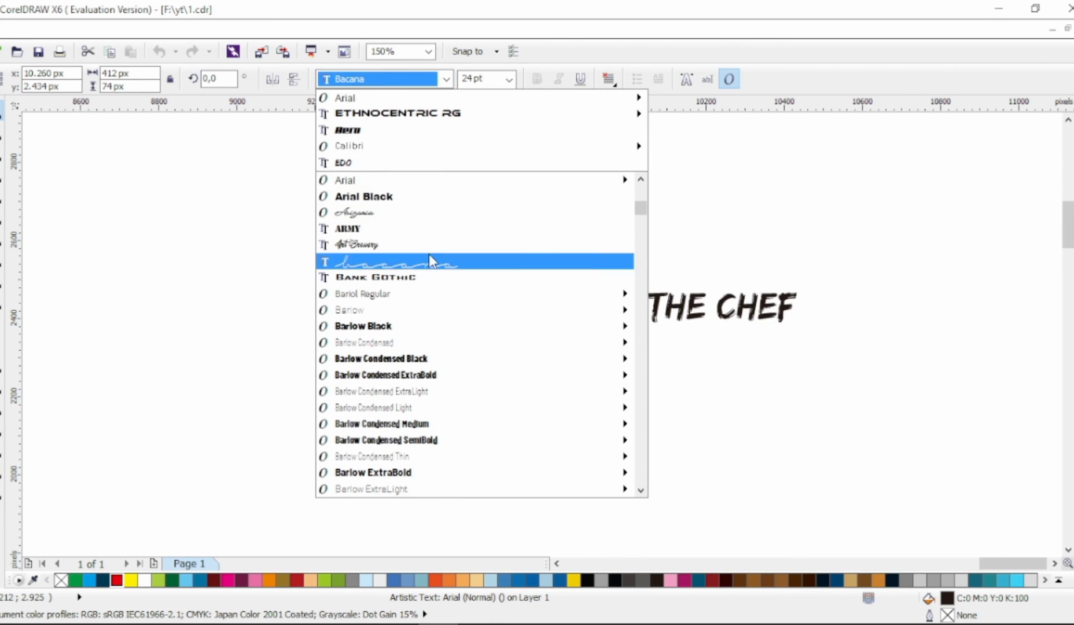
scroll(433, 261, up, 5)
scroll(433, 262, up, 1)
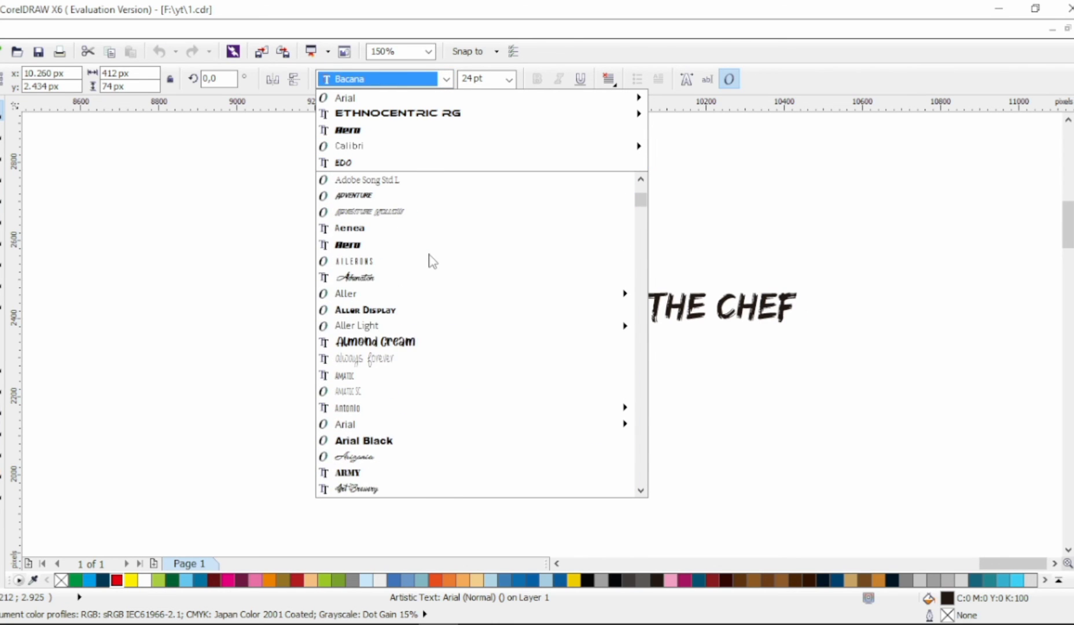
click(412, 343)
drag(706, 307, 389, 417)
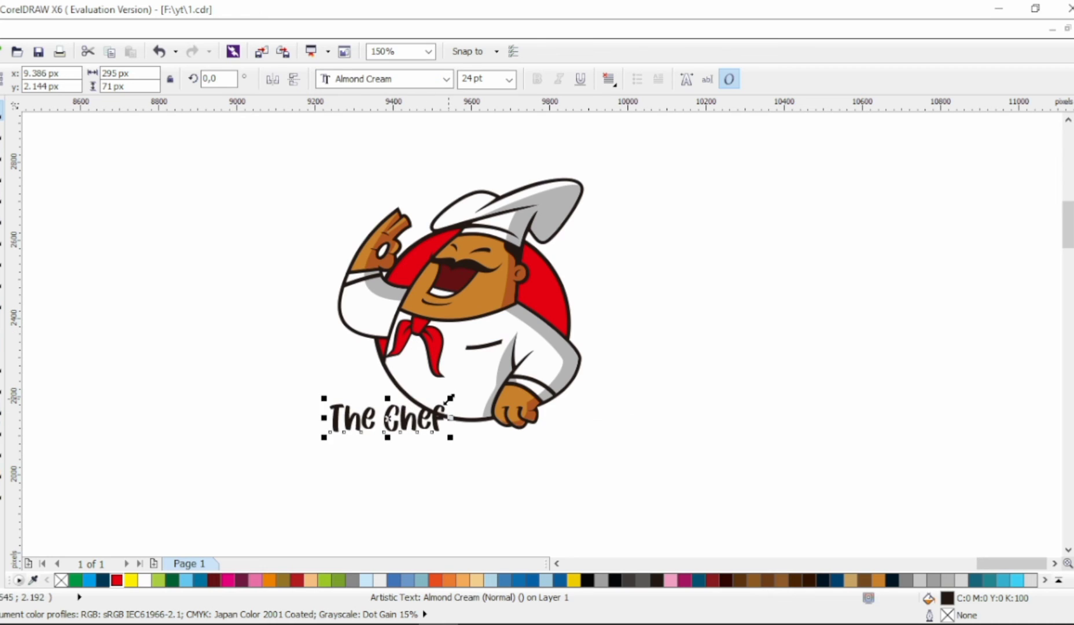
drag(455, 395, 608, 360)
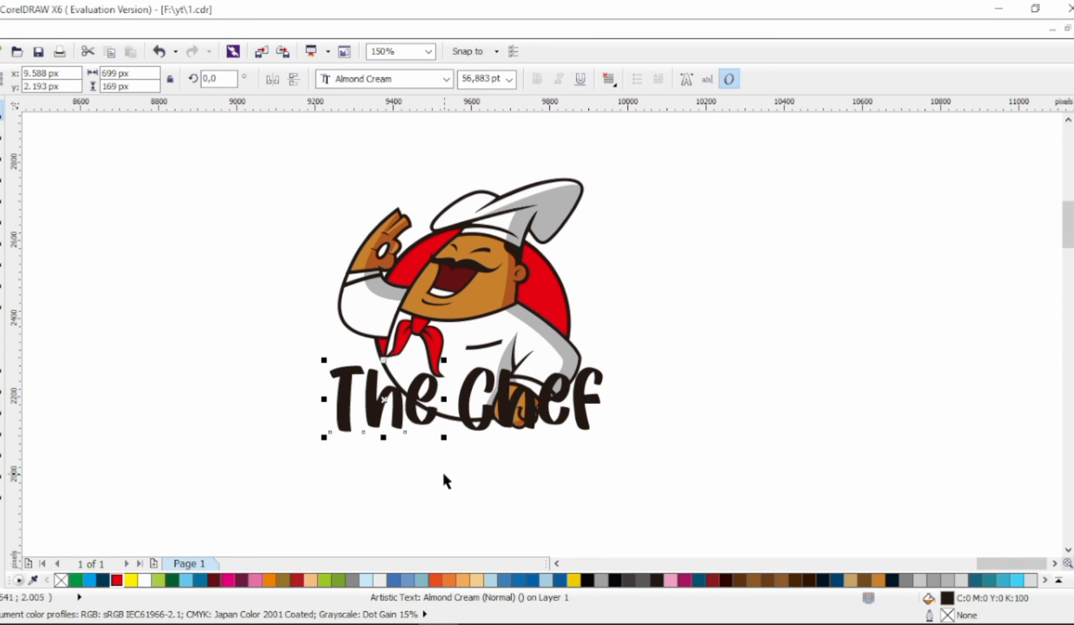
Step: Separate "The" from "Chef", then shrink it and place it beside the chef's belly, below the raised arm
drag(444, 437, 394, 407)
drag(378, 382, 369, 364)
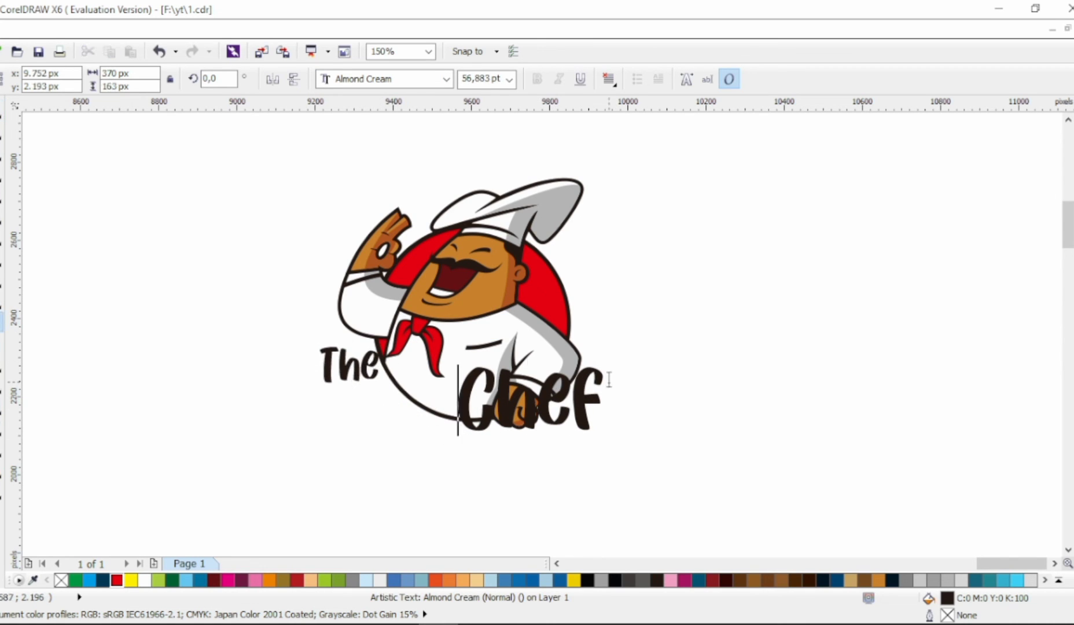
Step: Insert "Master" before "Chef" and move the "Master Chef" text beneath "The"
text(Master)
click(2, 110)
drag(556, 428, 407, 448)
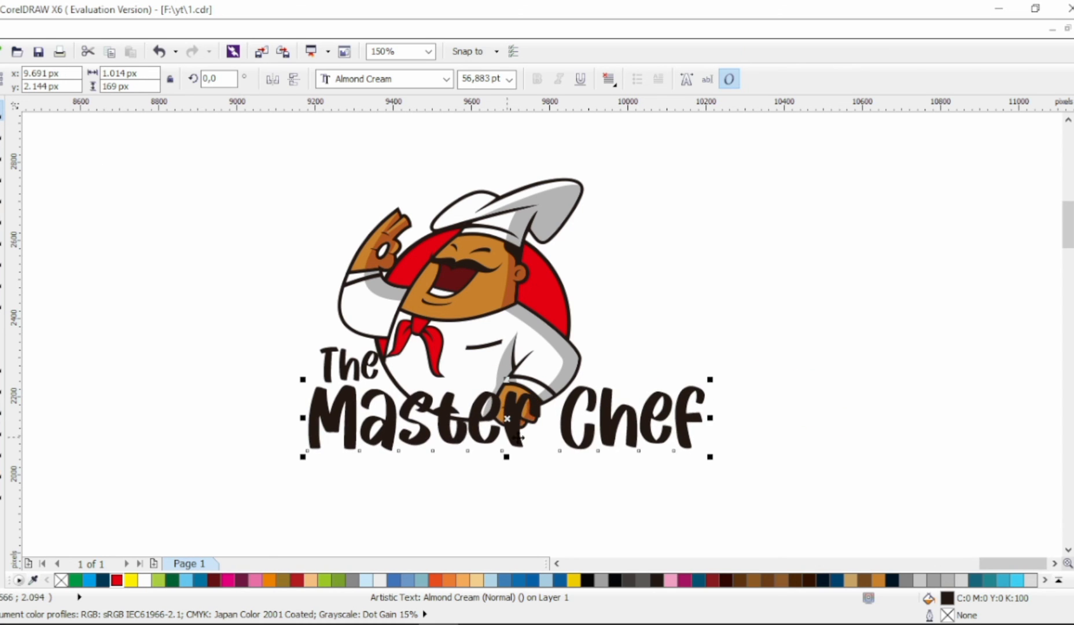
Step: Scale down "Master Chef" to sit beneath the chef and reposition "The" just above the word "Master"
drag(710, 458, 571, 463)
drag(360, 370, 374, 411)
drag(533, 467, 539, 467)
click(635, 433)
click(572, 459)
drag(596, 429, 621, 423)
click(629, 430)
scroll(647, 433, down, 2)
drag(385, 374, 384, 375)
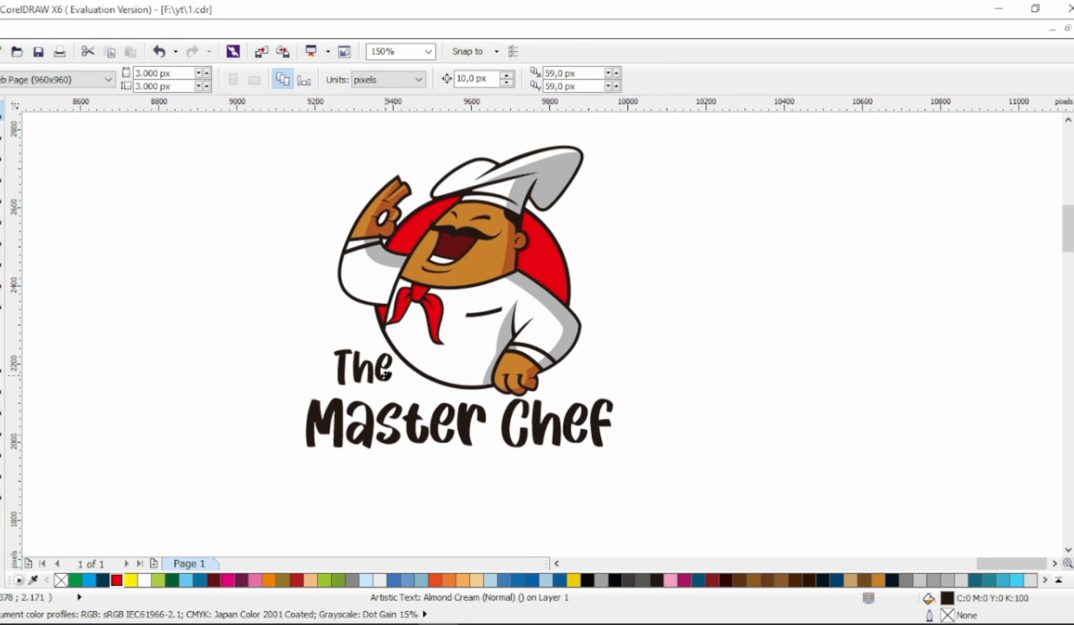
Step: Reduce the "Master Chef" text slightly and nudge it down below the lowered hand
click(550, 445)
click(598, 435)
drag(621, 392, 613, 399)
key(Down)
click(648, 374)
Step: Scale down the chef and both texts together and reposition the whole logo
drag(688, 128, 273, 480)
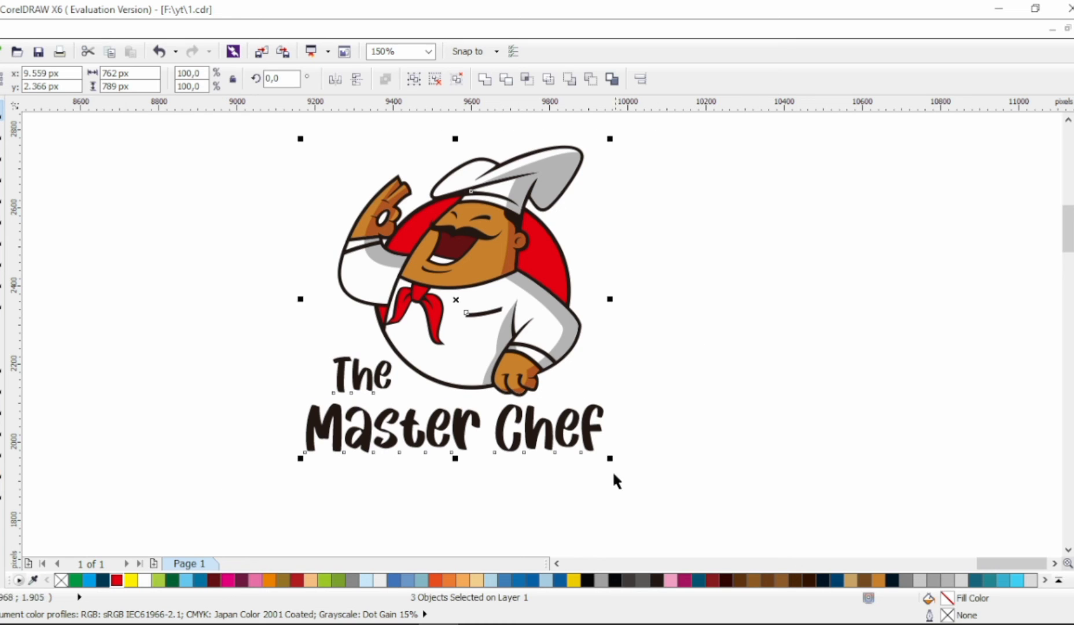
drag(610, 458, 564, 412)
drag(521, 370, 514, 357)
click(609, 305)
Step: Draw a thin three-node wedge beneath "Master Chef" and bend its long edges into an arched underline
click(2, 204)
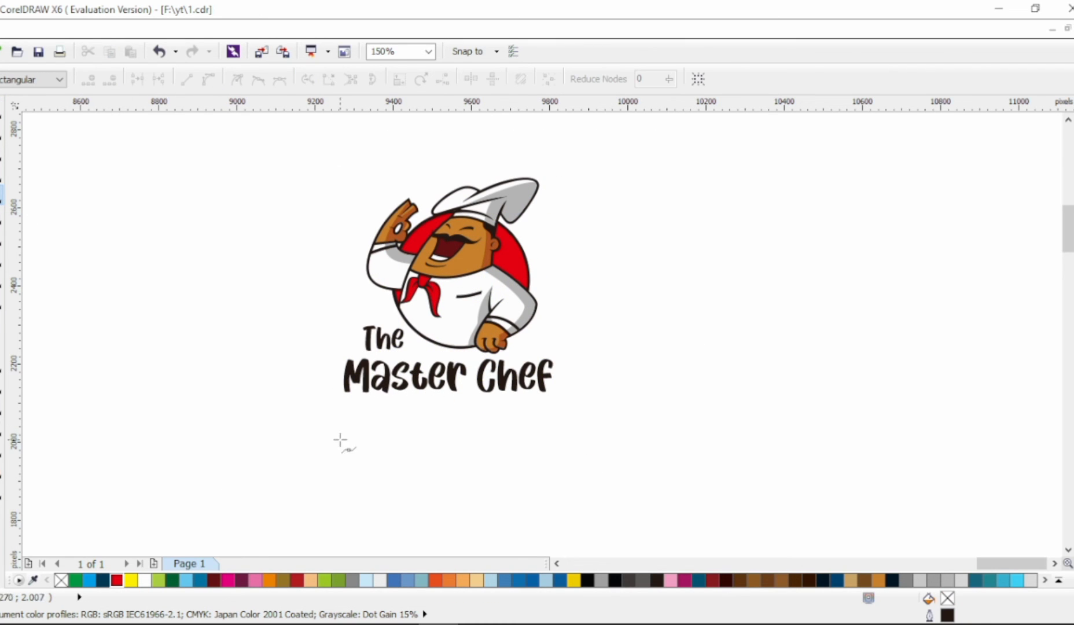
click(528, 396)
click(2, 130)
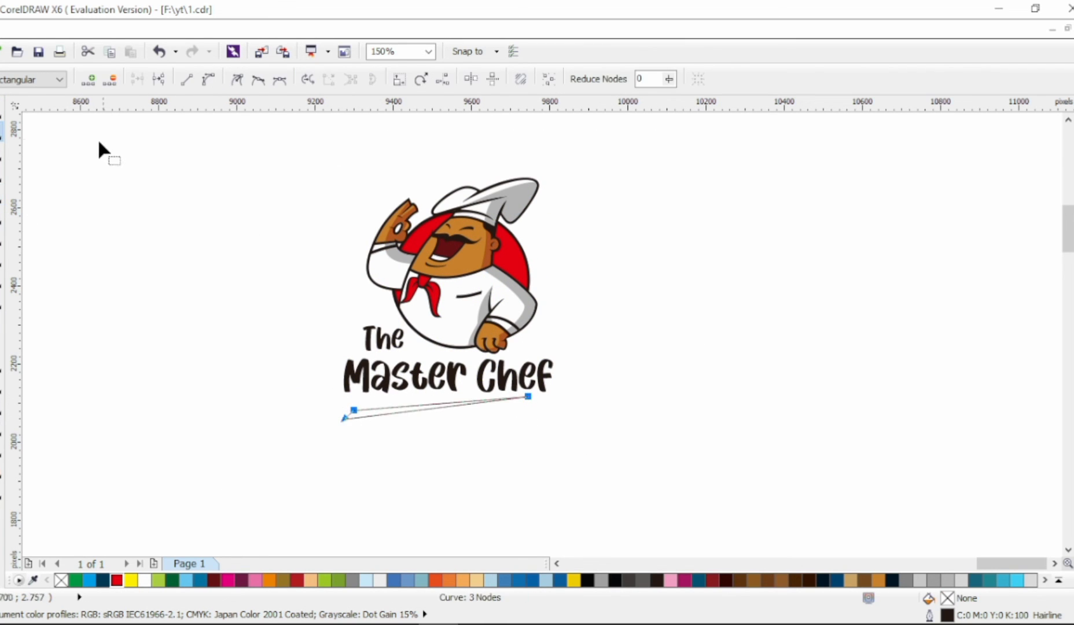
drag(431, 408, 436, 405)
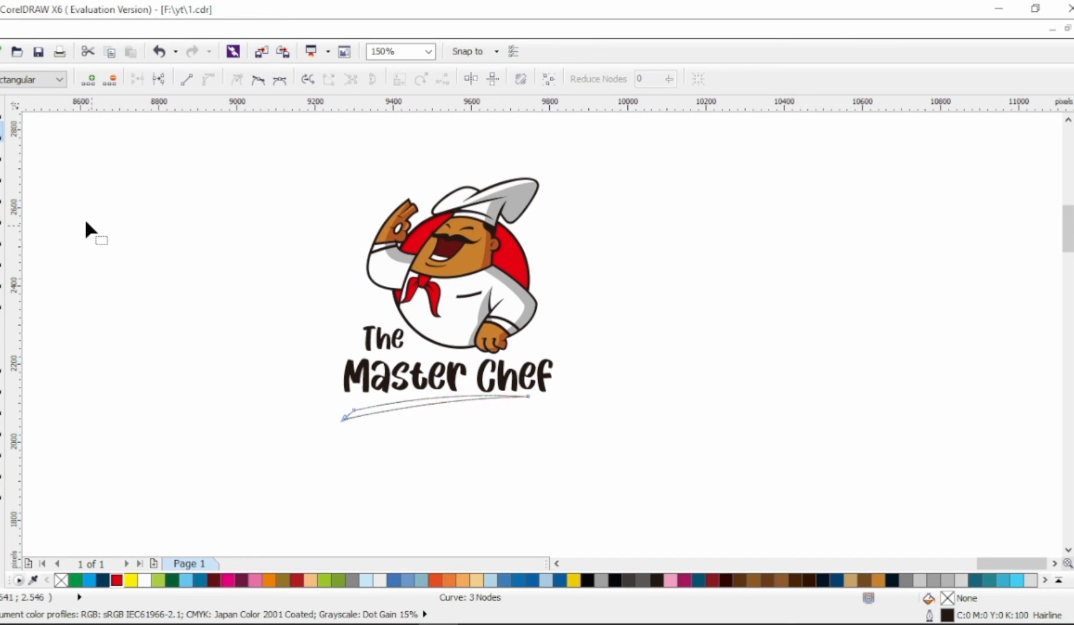
Step: Give the underline swoosh the background circle's red fill and no outline
key(space)
drag(511, 262, 435, 401)
click(480, 490)
click(618, 382)
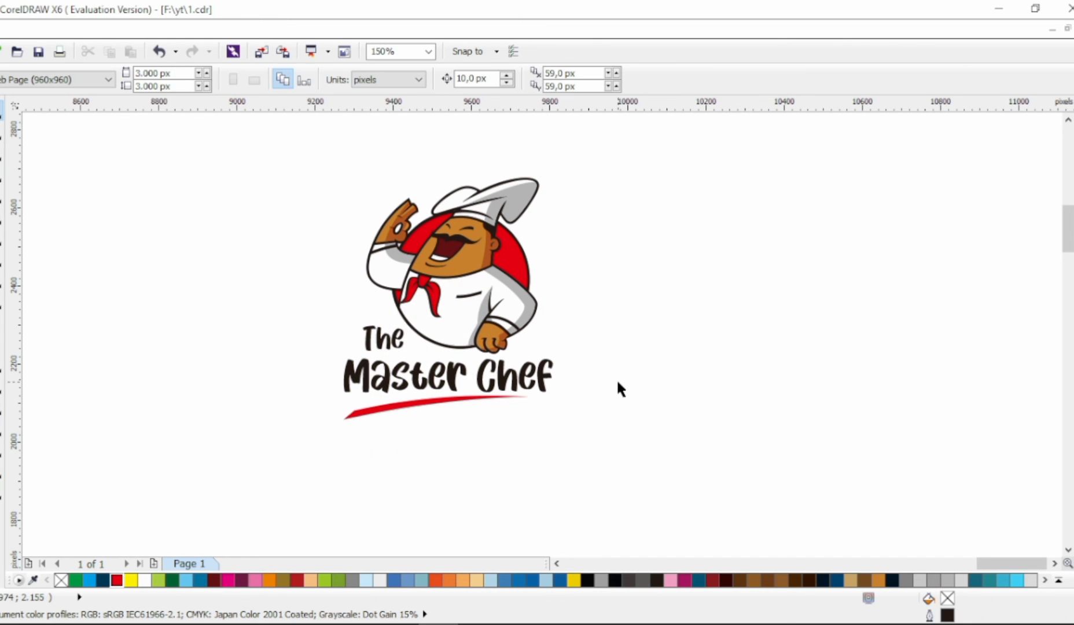
scroll(630, 342, up, 1)
key(F2)
drag(593, 166, 262, 466)
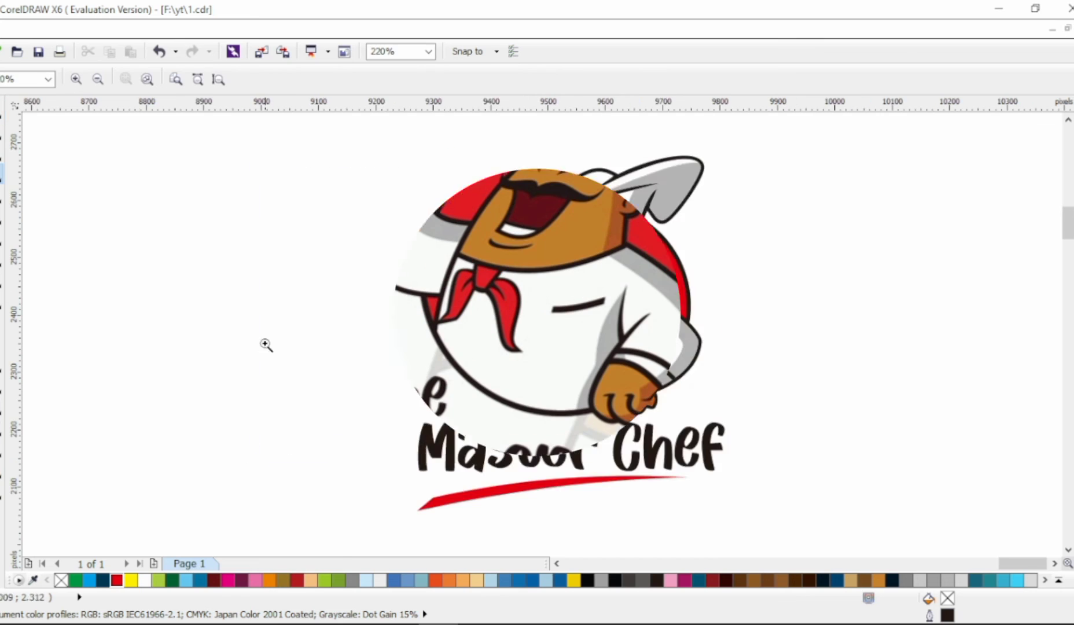